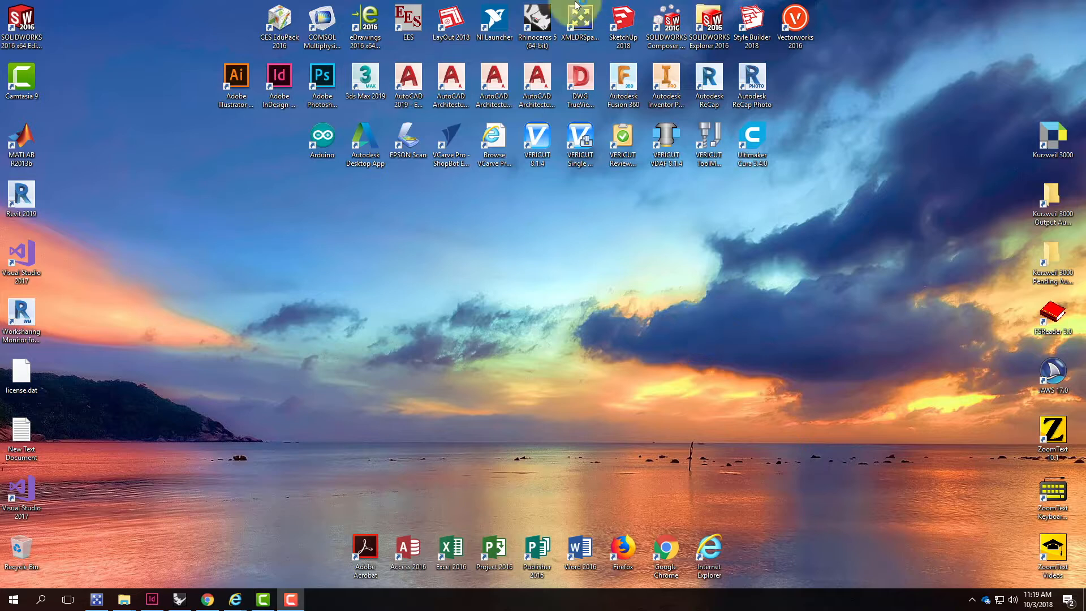
Launch SketchUp Pro 2018 and start a new model with the Architectural Design - Feet and Inches template
double_click(625, 16)
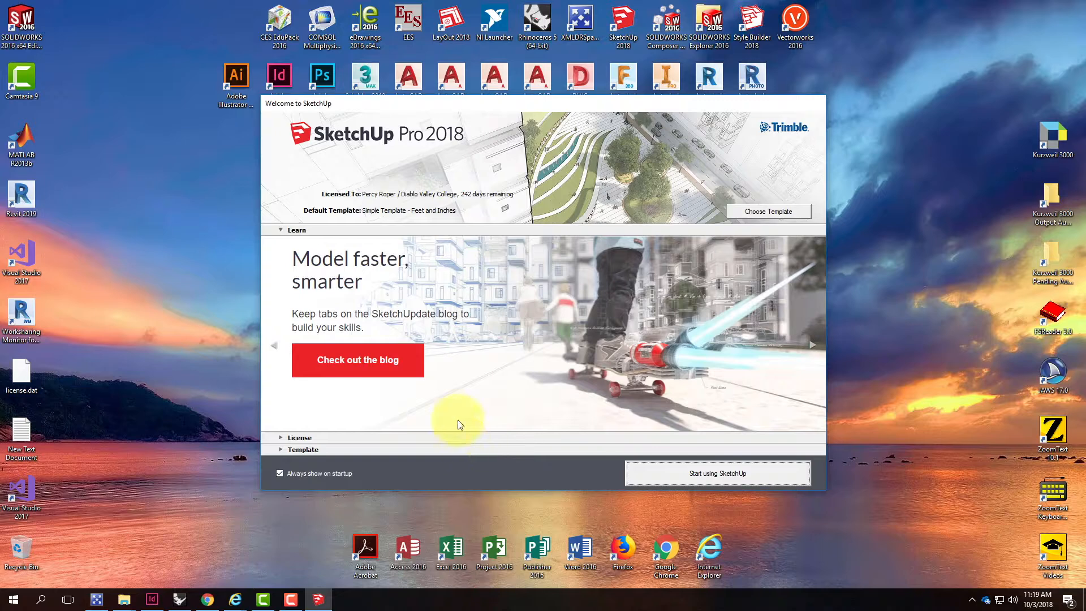
click(280, 449)
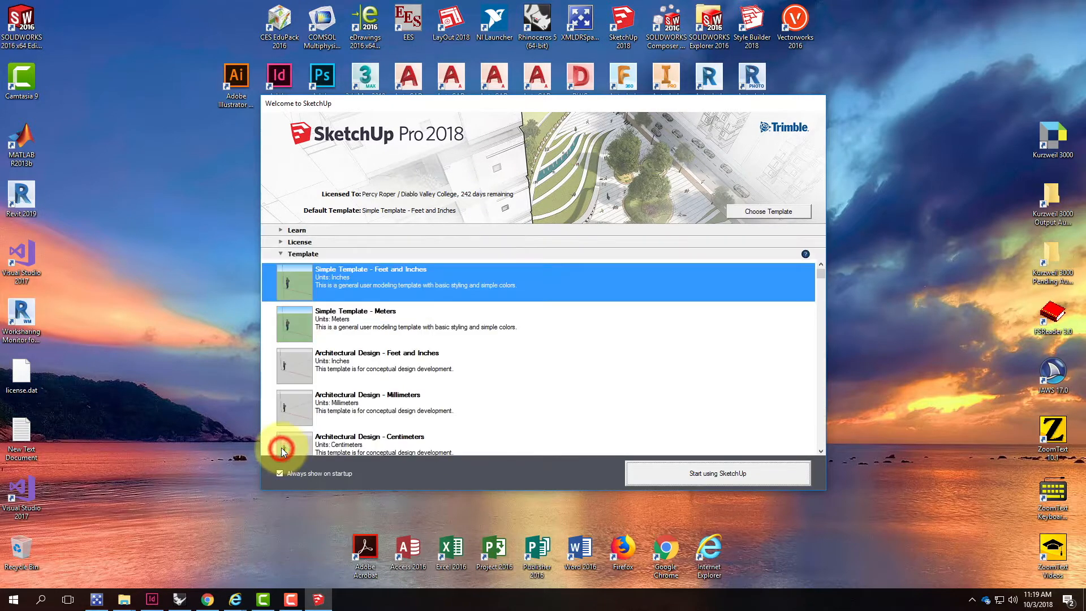
click(372, 368)
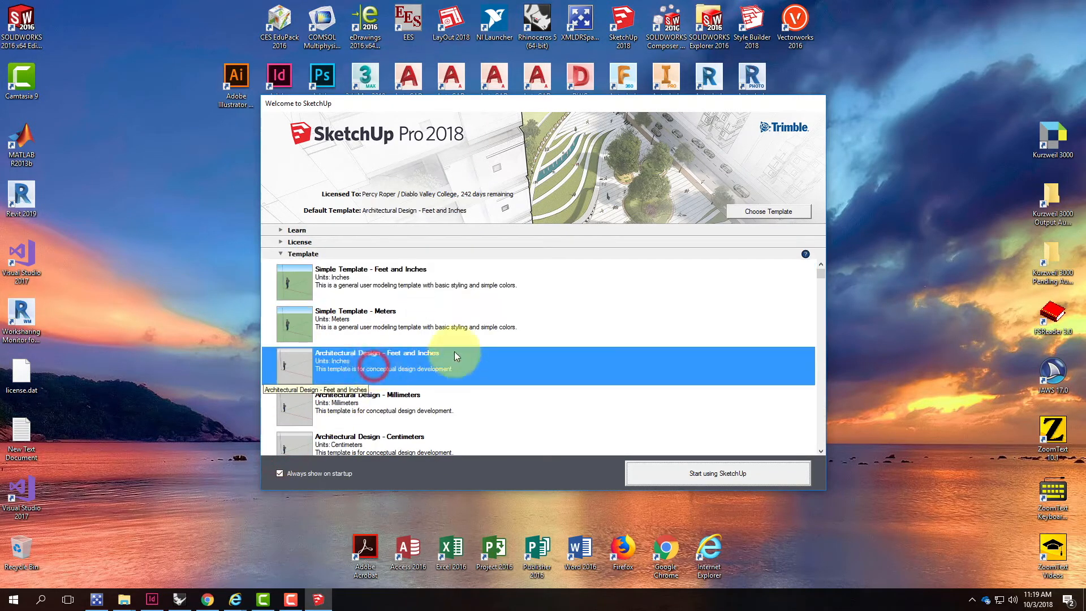
click(722, 479)
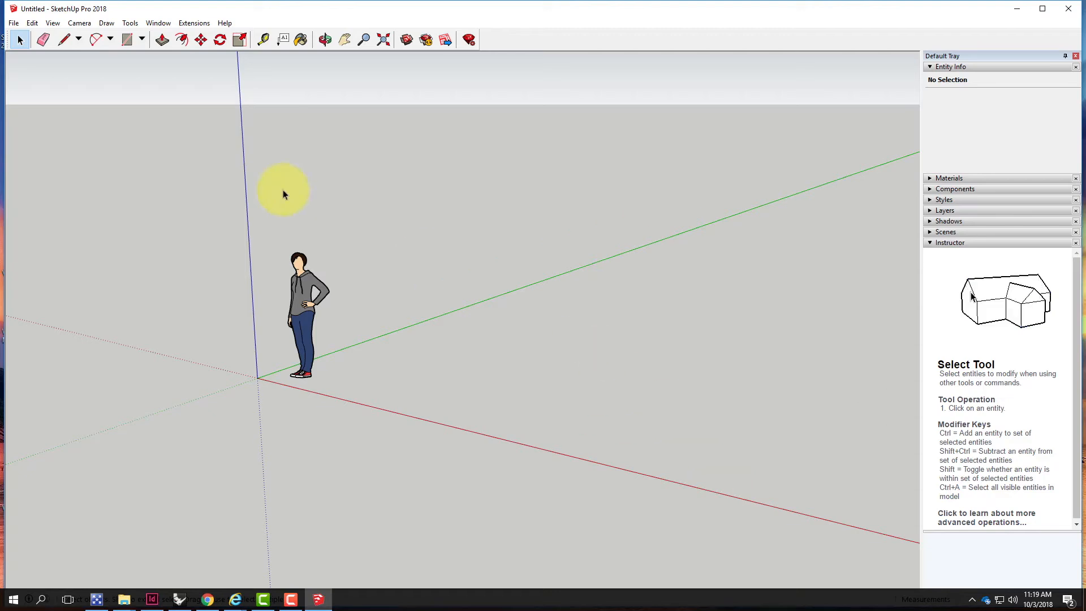
Select and delete the default human figure from the model
click(13, 24)
click(381, 240)
drag(337, 232, 285, 351)
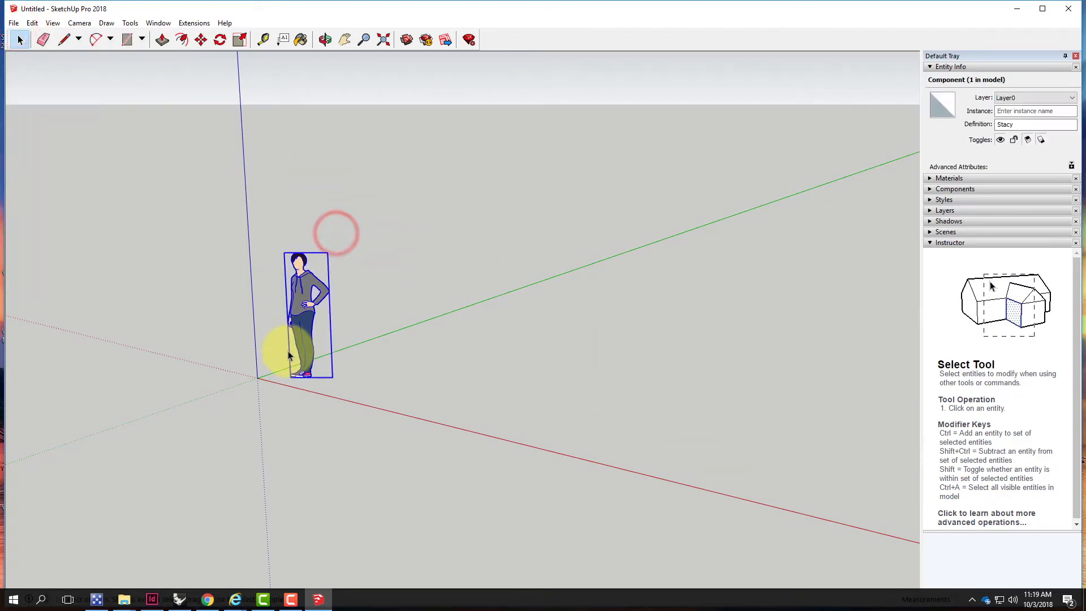
key(Delete)
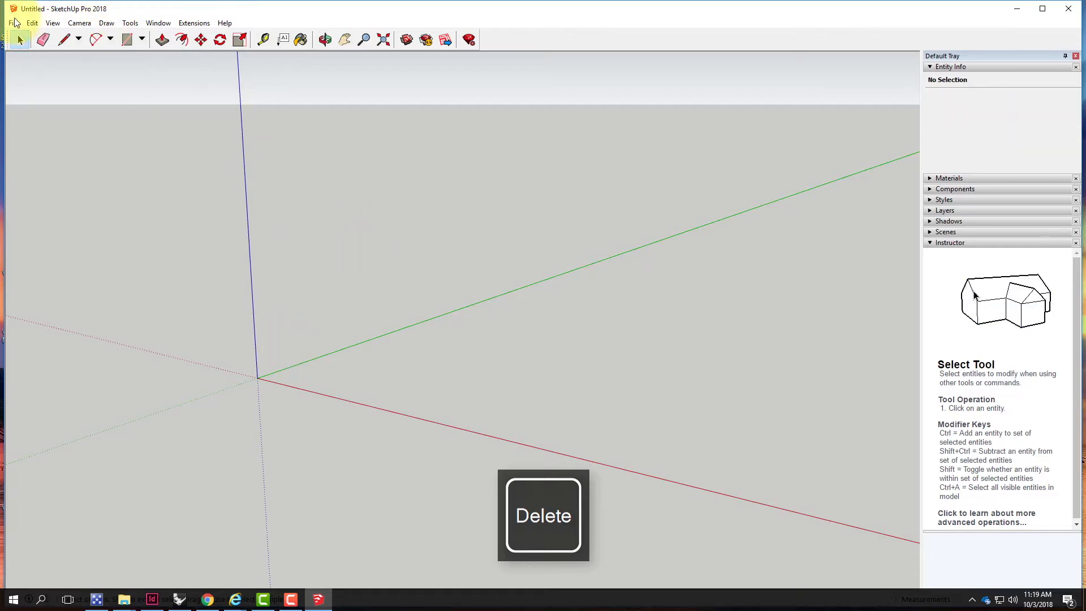
Open Add Location and browse the satellite map to find the Mount Diablo summit area
click(14, 23)
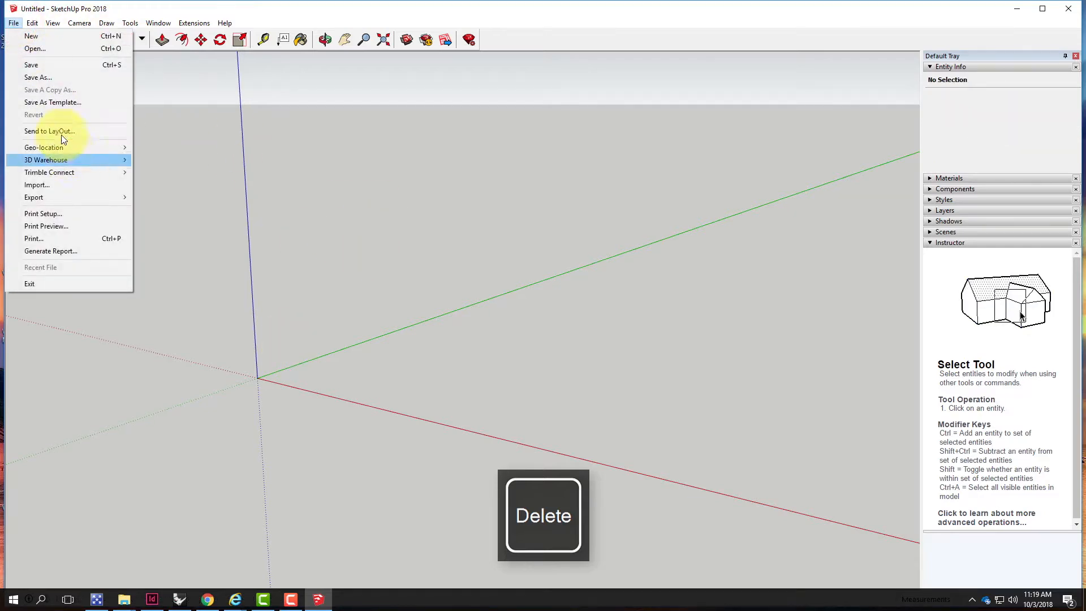
mouse_move(54, 150)
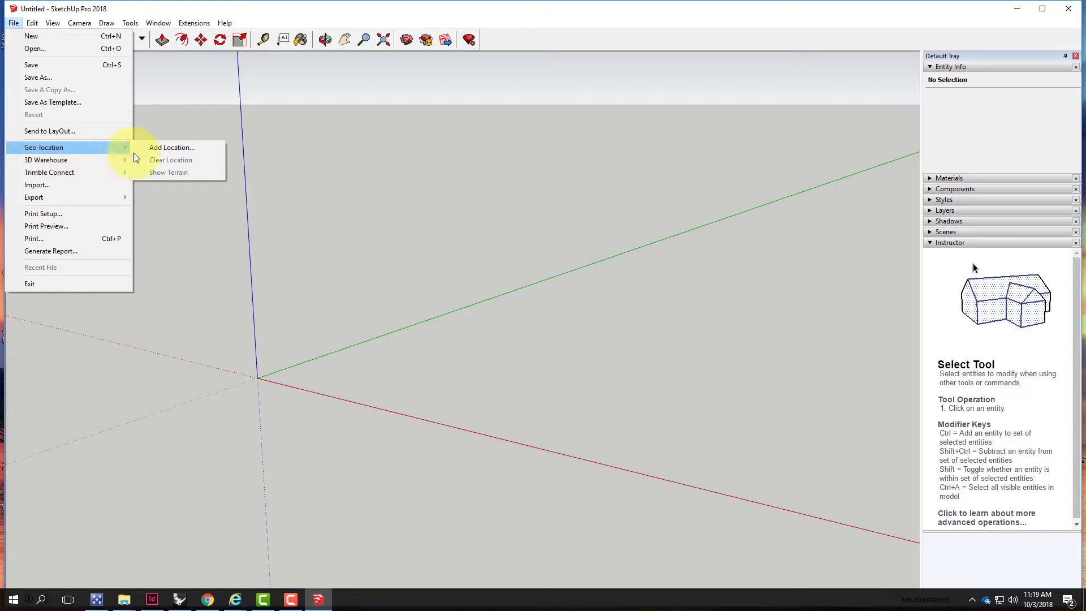
click(161, 148)
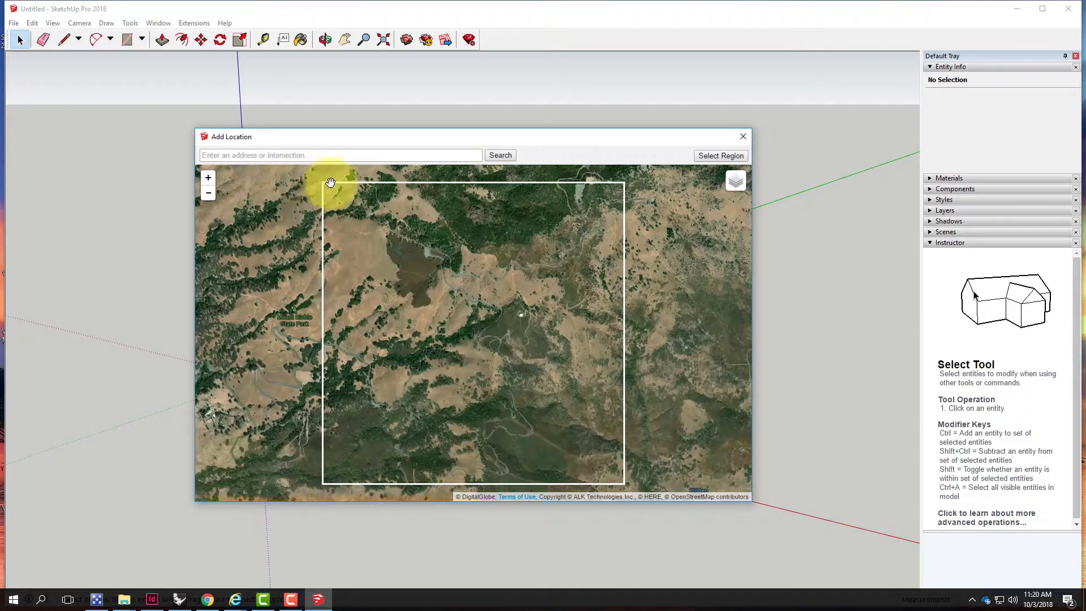
scroll(464, 333, down, 2)
scroll(462, 334, down, 2)
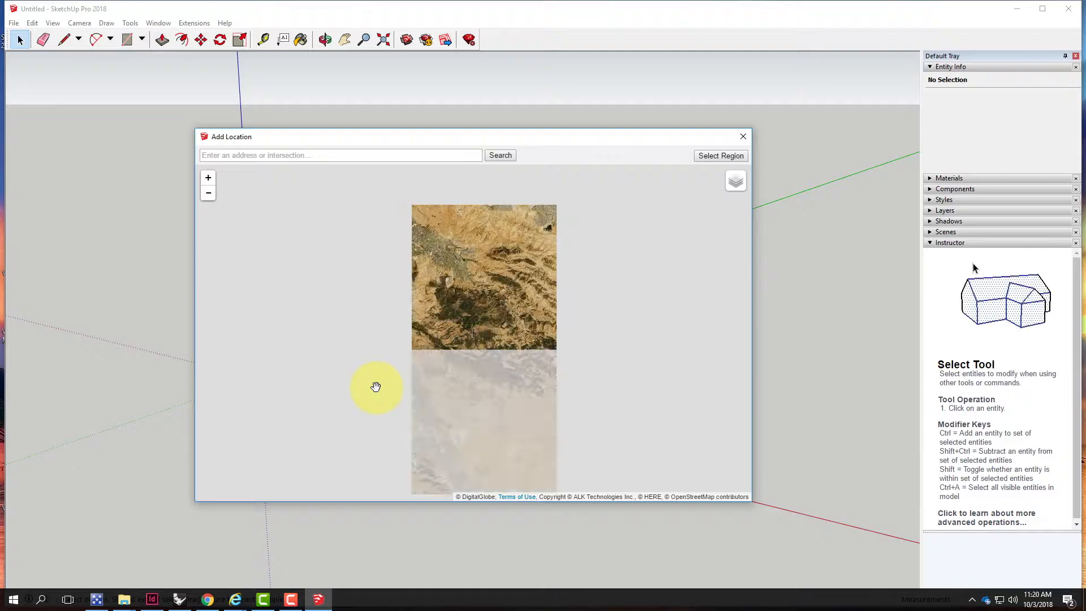
scroll(517, 331, down, 1)
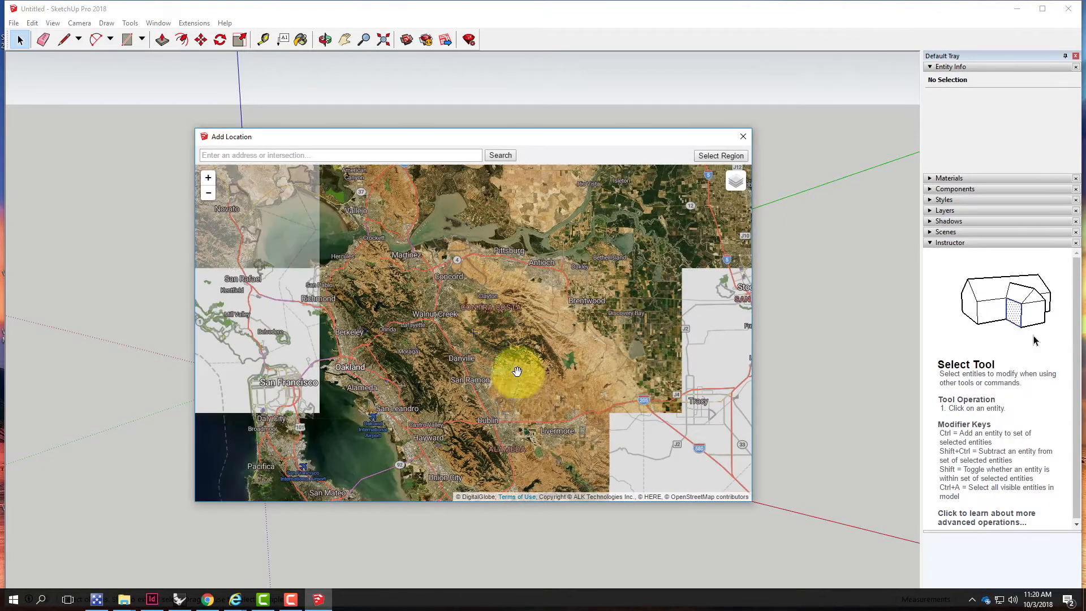
scroll(487, 327, up, 2)
scroll(490, 332, up, 3)
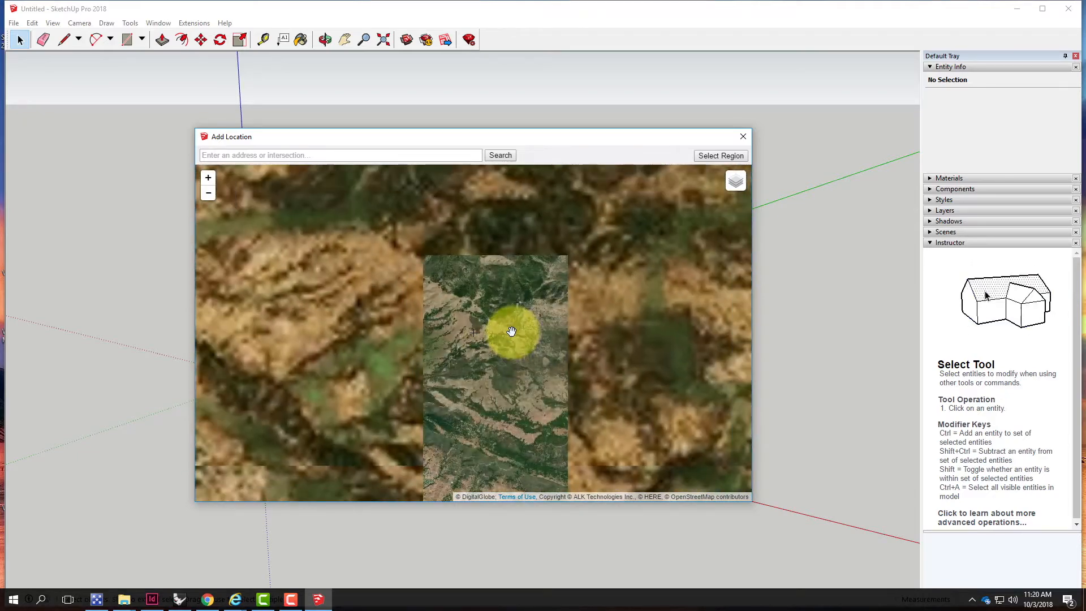
scroll(512, 331, up, 2)
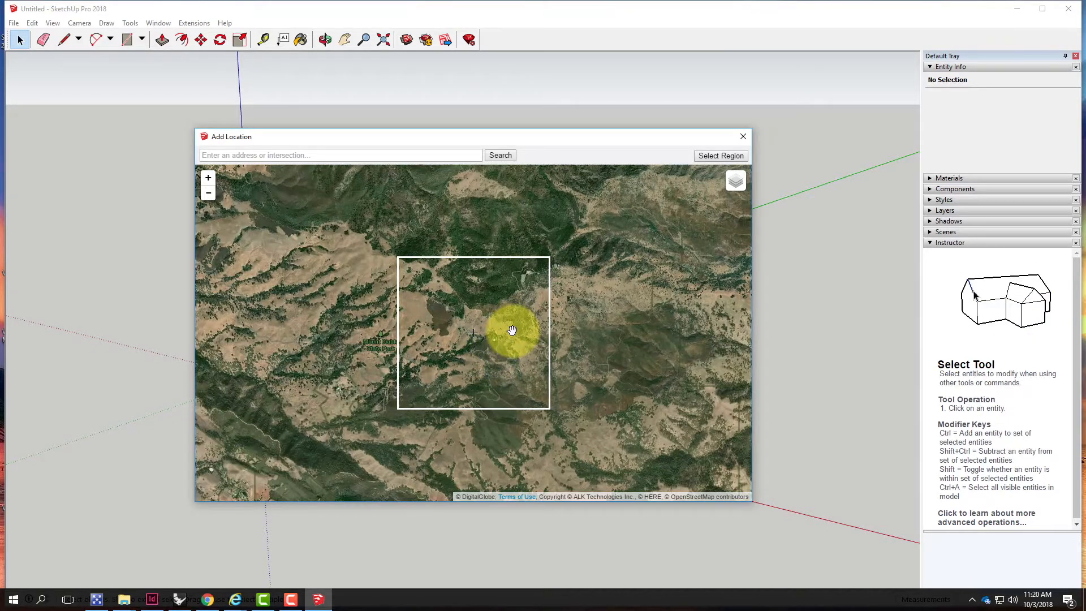
scroll(515, 330, up, 1)
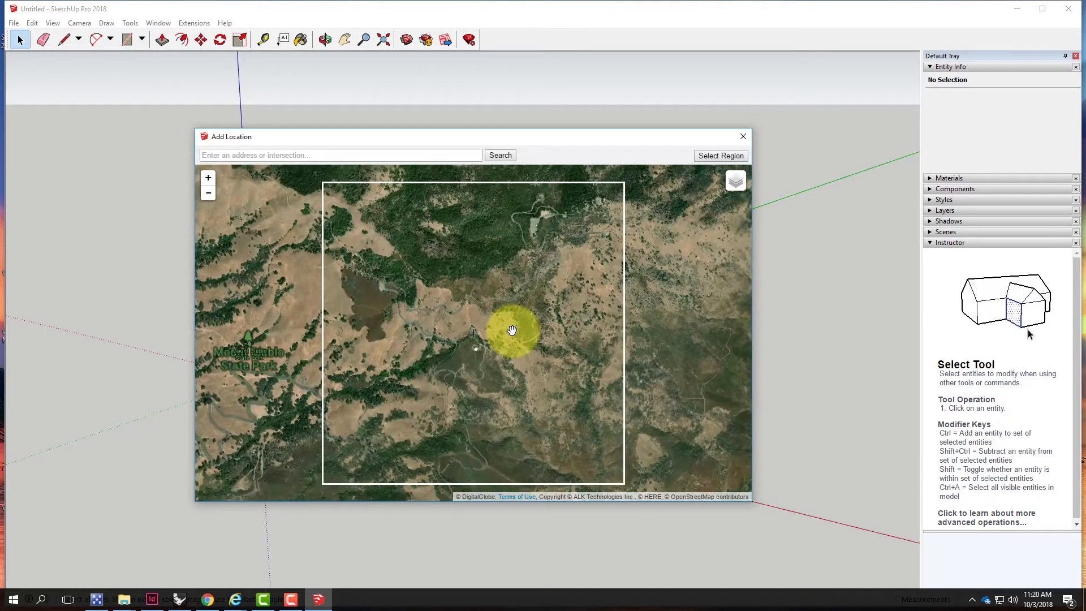
scroll(512, 331, up, 2)
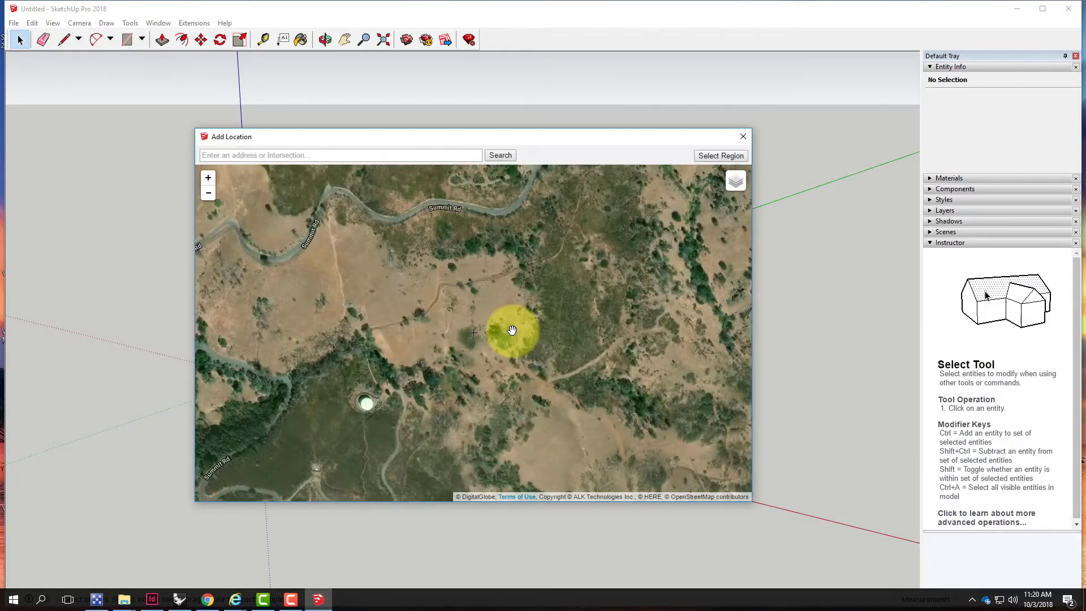
scroll(512, 331, down, 2)
scroll(511, 330, up, 2)
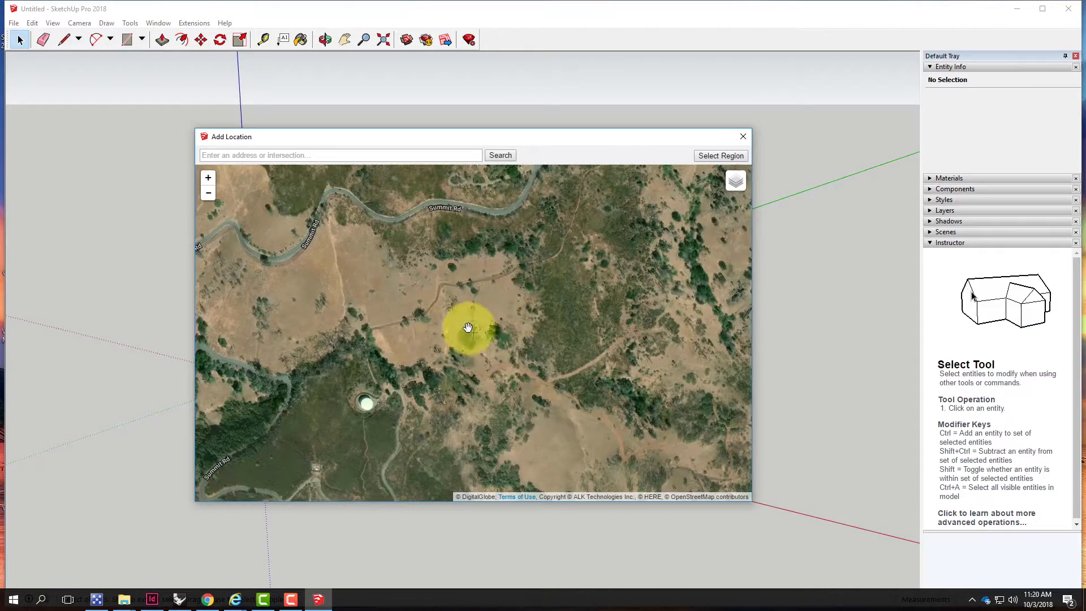
scroll(609, 327, down, 1)
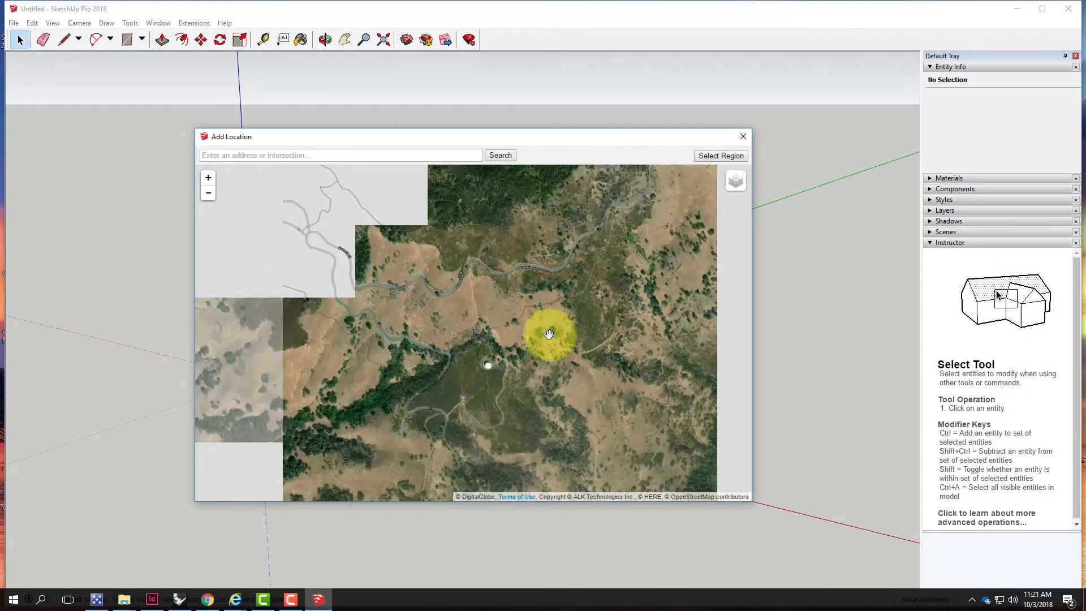
drag(545, 339, 598, 303)
scroll(595, 304, down, 1)
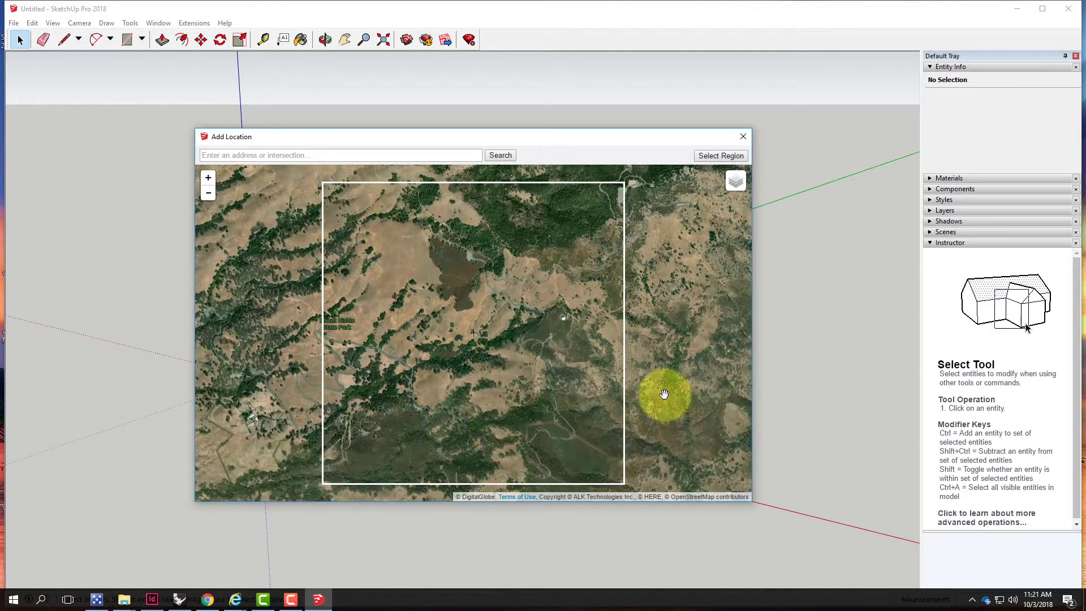
mouse_move(572, 362)
mouse_down()
mouse_move(447, 439)
mouse_move(460, 405)
mouse_up()
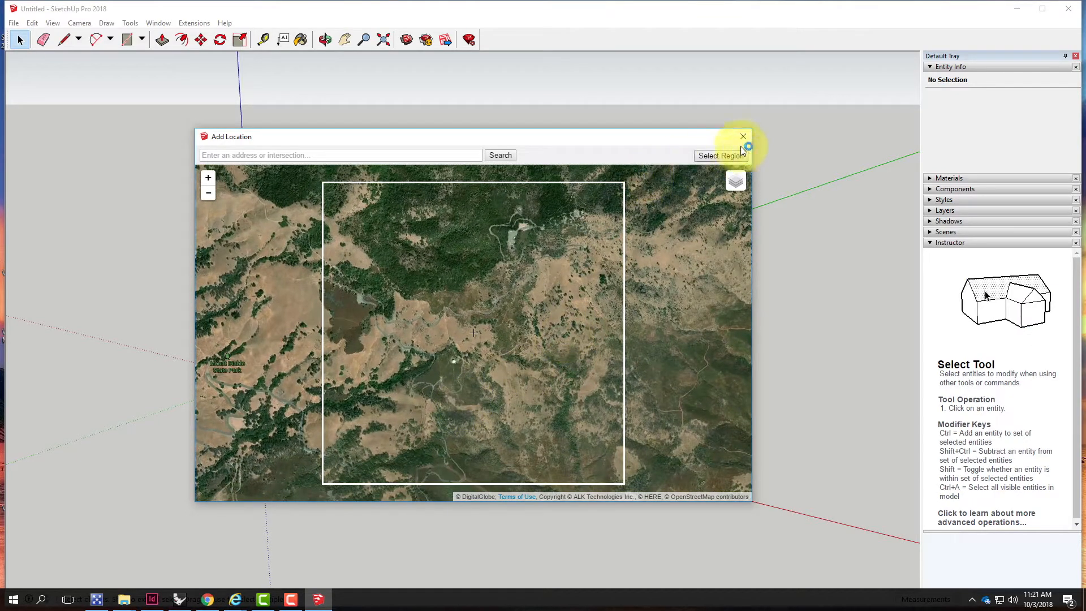
Select a map region around the summit, enlarge it slightly at the top corners, and grab it into the model
click(714, 158)
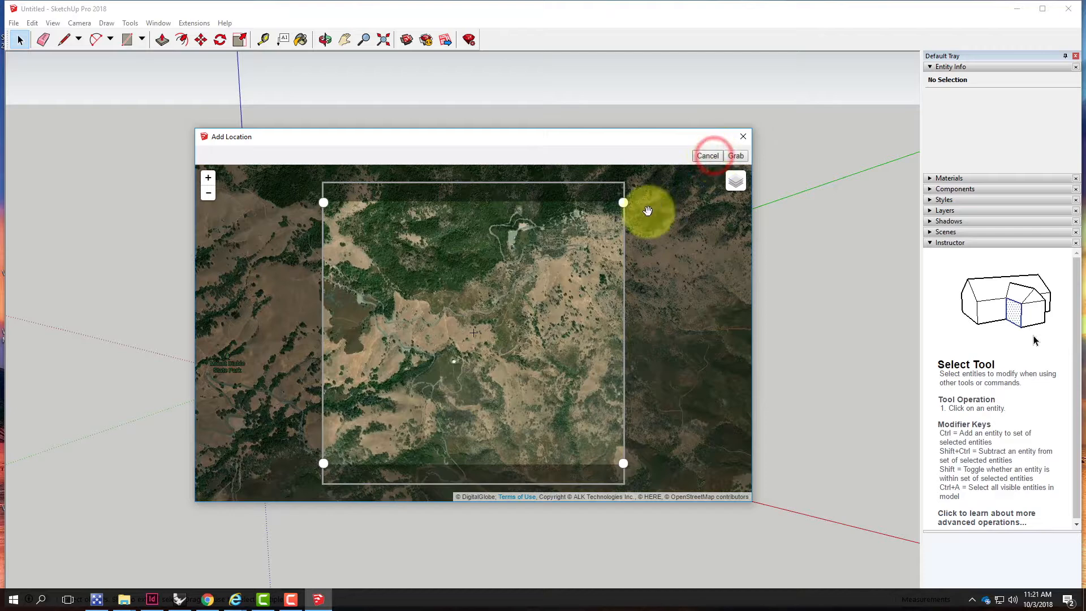
drag(623, 200, 625, 165)
mouse_move(323, 183)
mouse_down()
mouse_move(320, 217)
mouse_move(438, 237)
mouse_move(418, 288)
mouse_move(304, 172)
mouse_up()
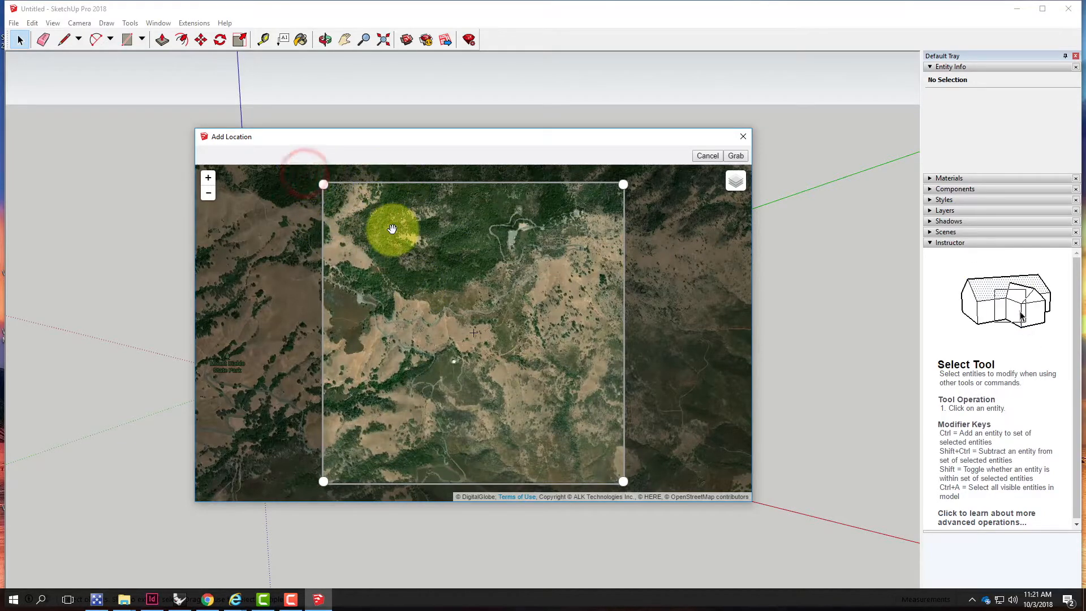
click(734, 157)
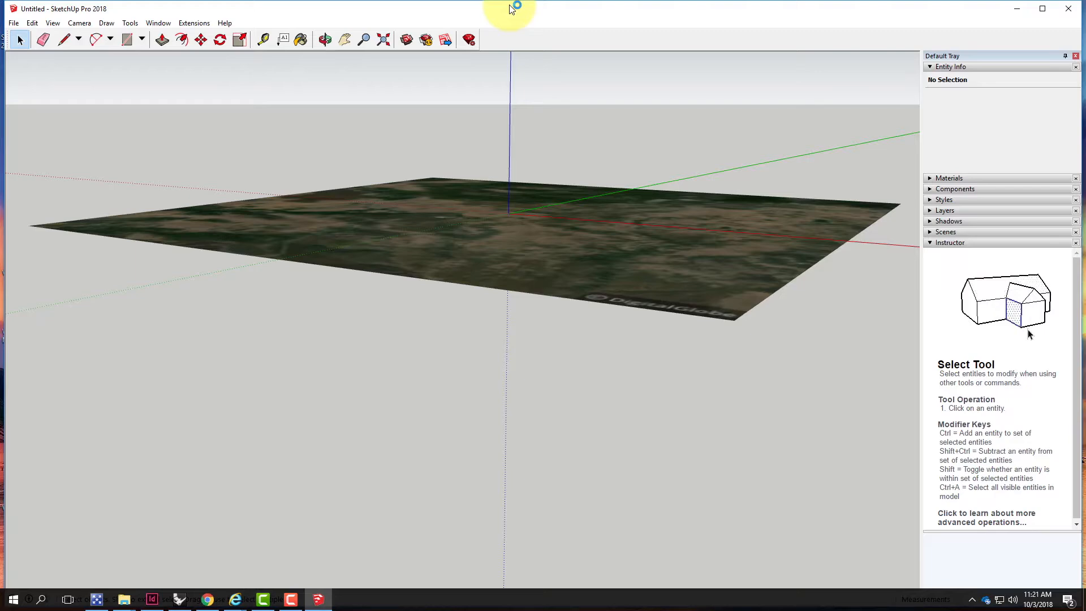
Turn on Show Terrain for the imported geo-location
middle_drag(575, 284, 535, 308)
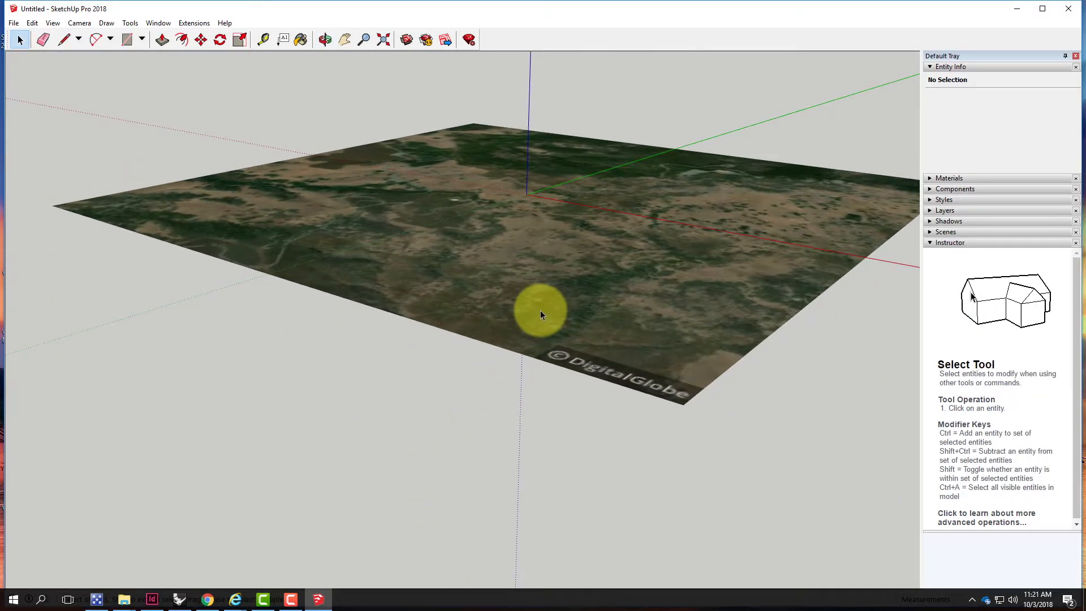
click(13, 23)
mouse_move(65, 146)
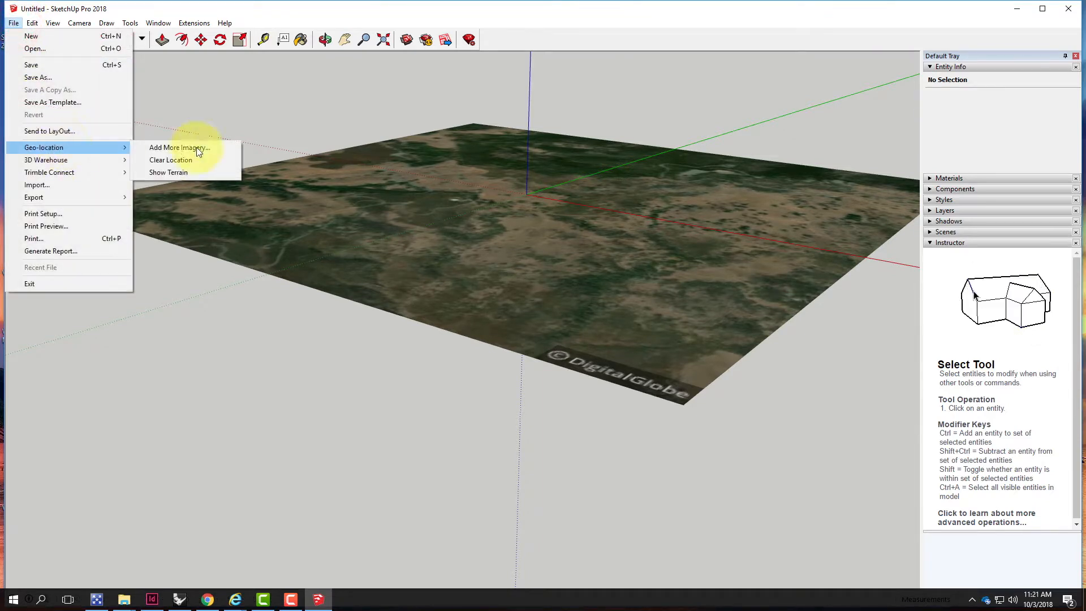
click(184, 175)
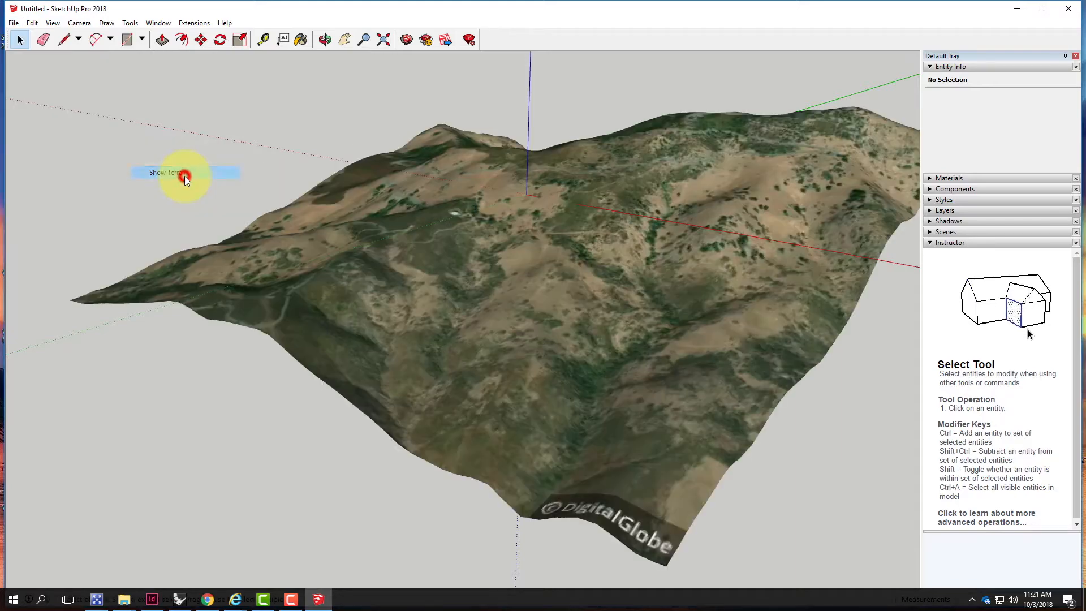
Start Save As and set the file type to SketchUp Version 2015
middle_drag(381, 310, 729, 364)
scroll(632, 264, down, 2)
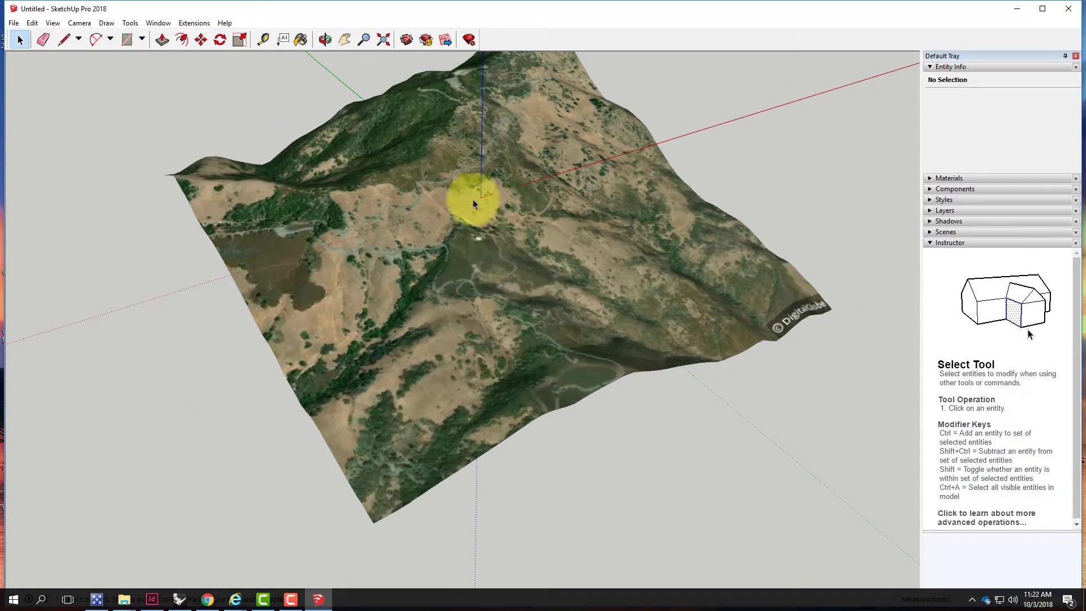
click(15, 24)
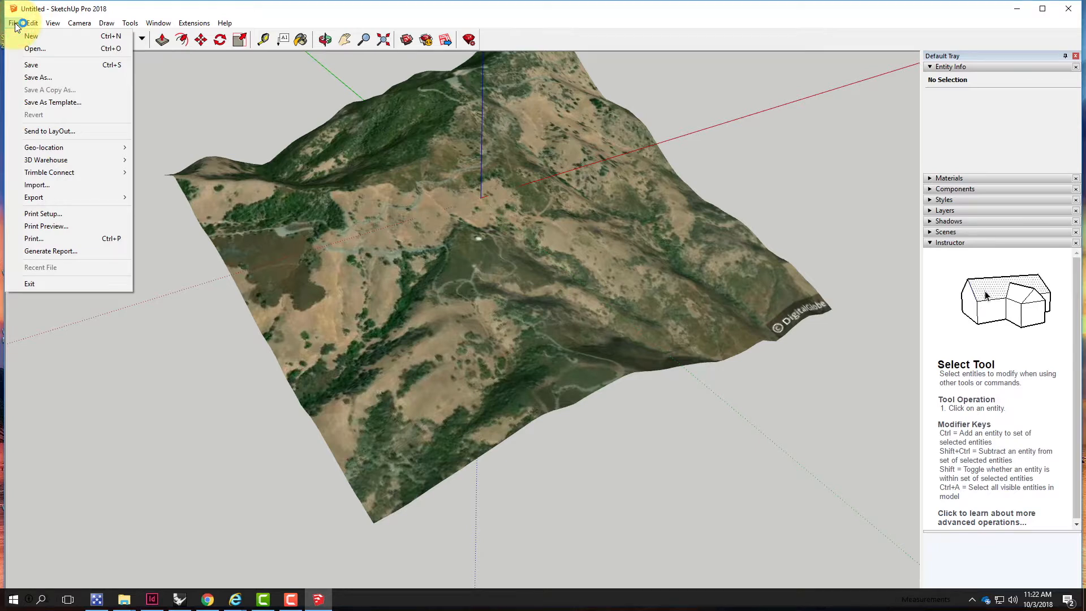
click(35, 79)
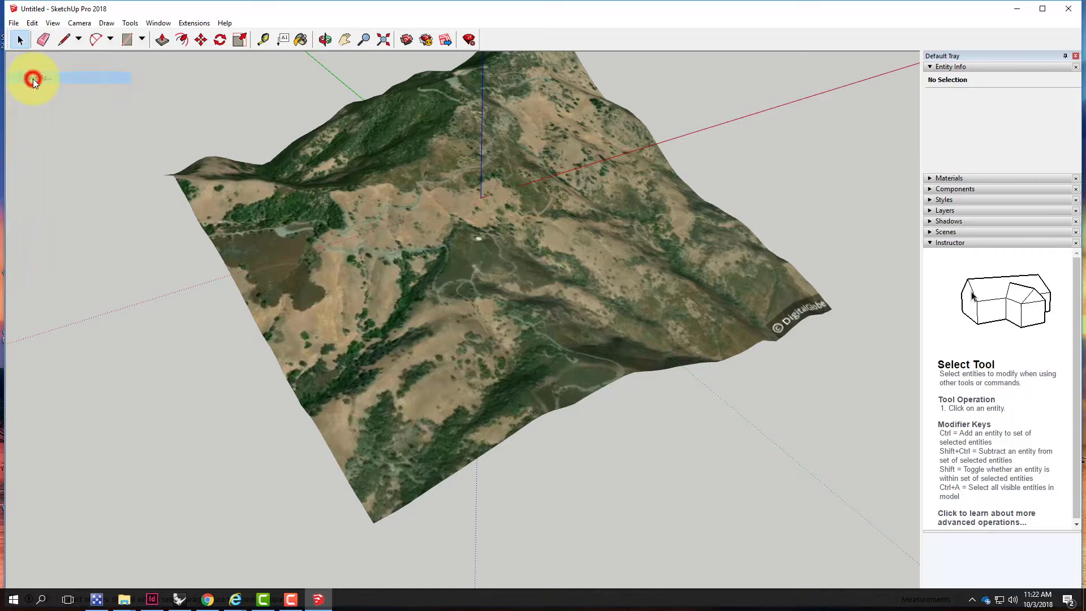
click(155, 279)
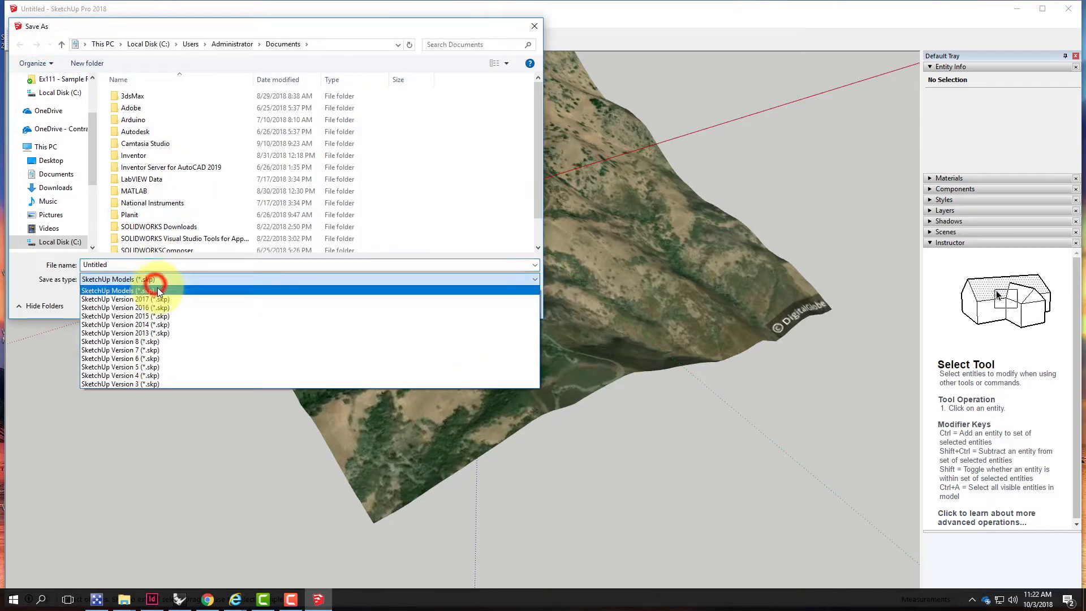
click(165, 332)
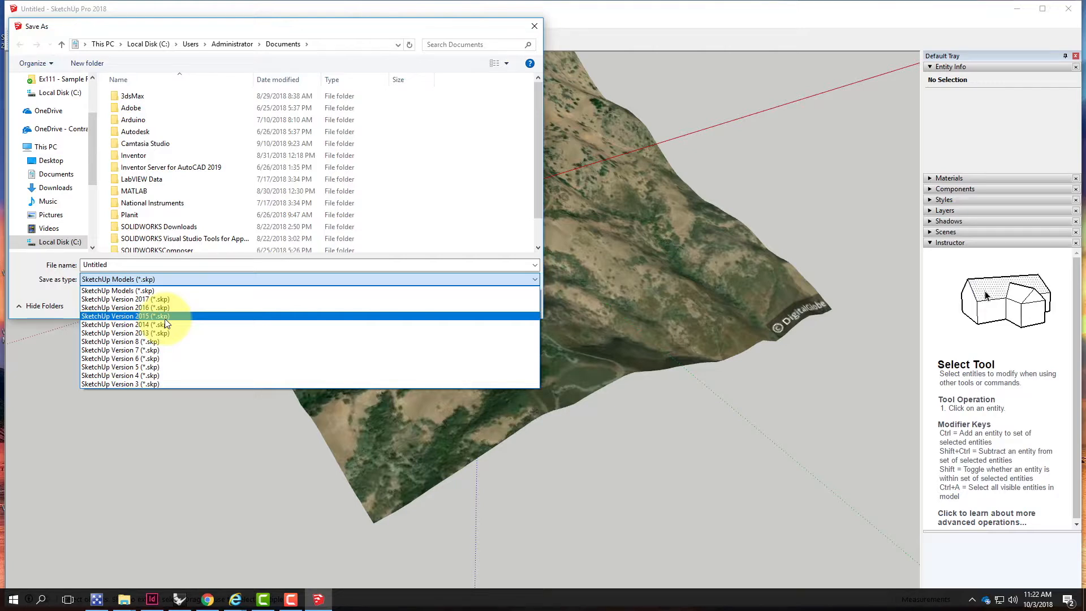
click(166, 316)
Name the file MtDiablo
click(134, 264)
text(M)
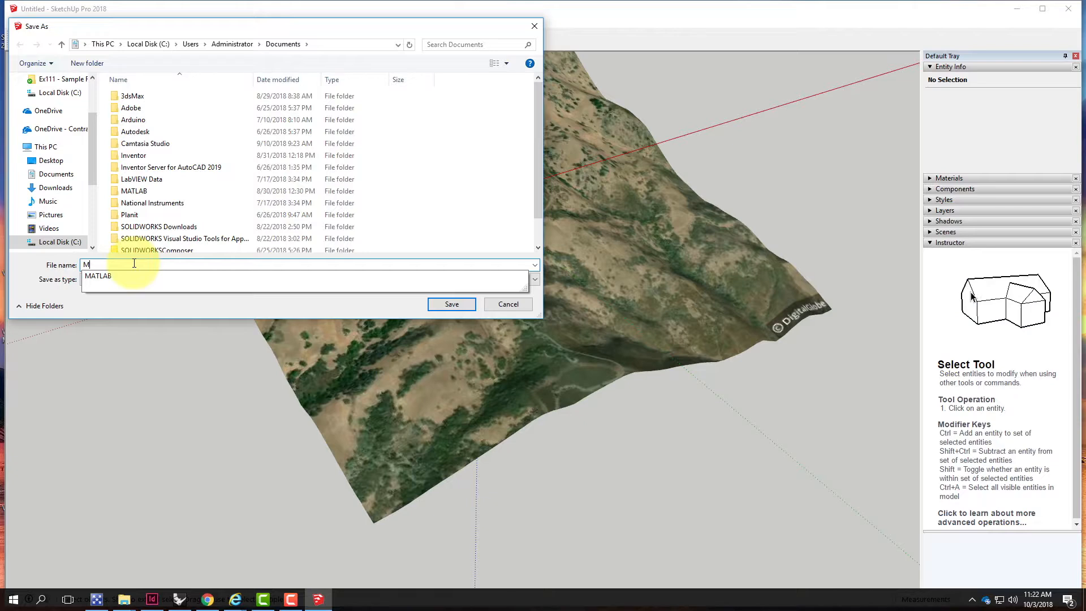
text(tDa)
key(BackSpace)
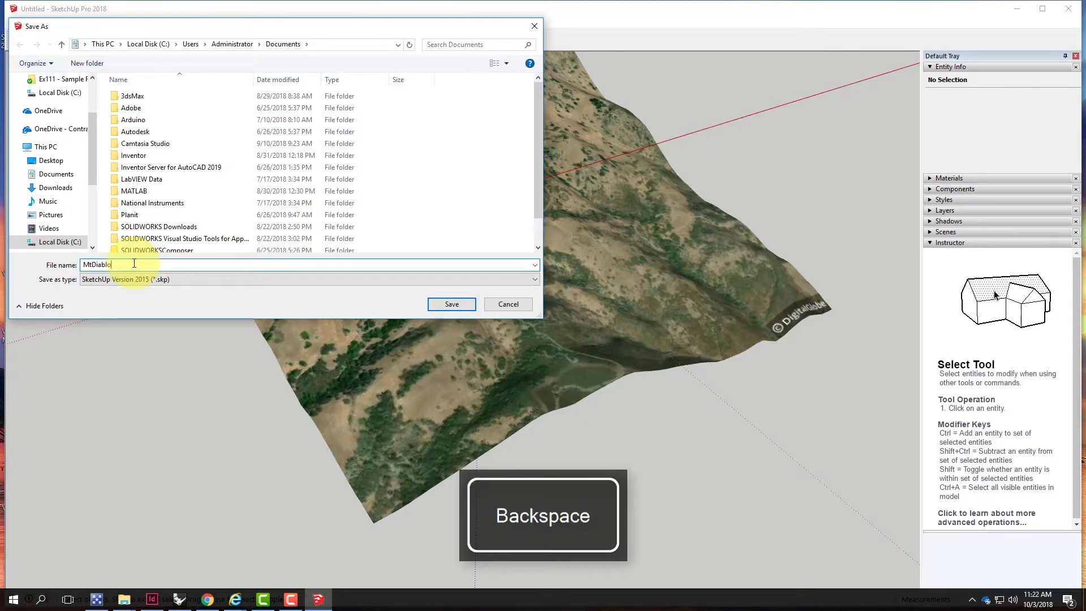
Save MtDiablo into the Ex211 - Topography from SketchUp folder under Live Demonstrations > A136 Exercises on OneDrive
drag(91, 142, 93, 216)
click(66, 192)
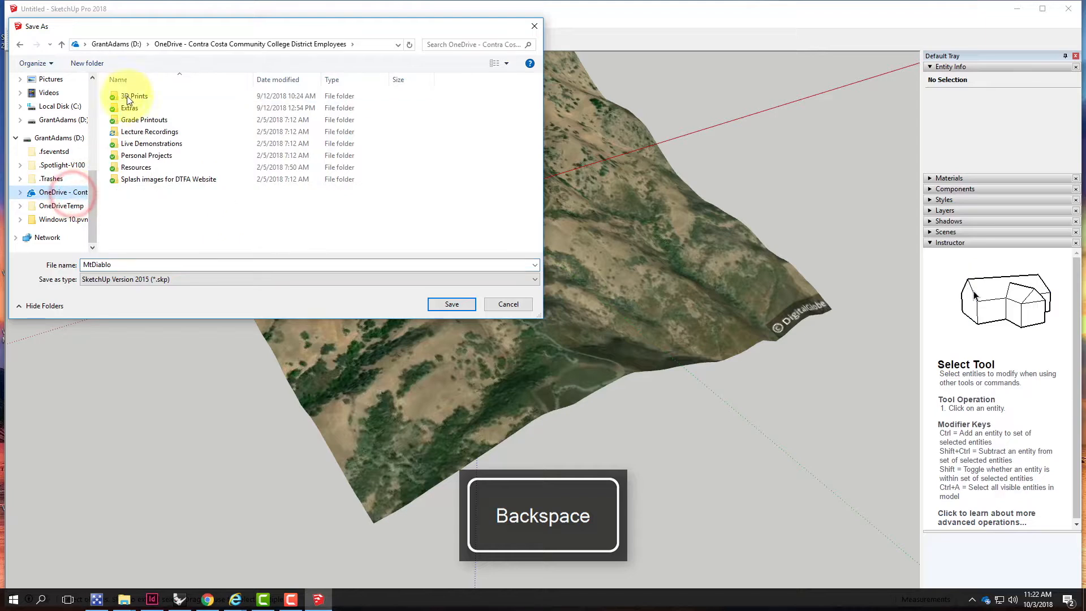
double_click(143, 145)
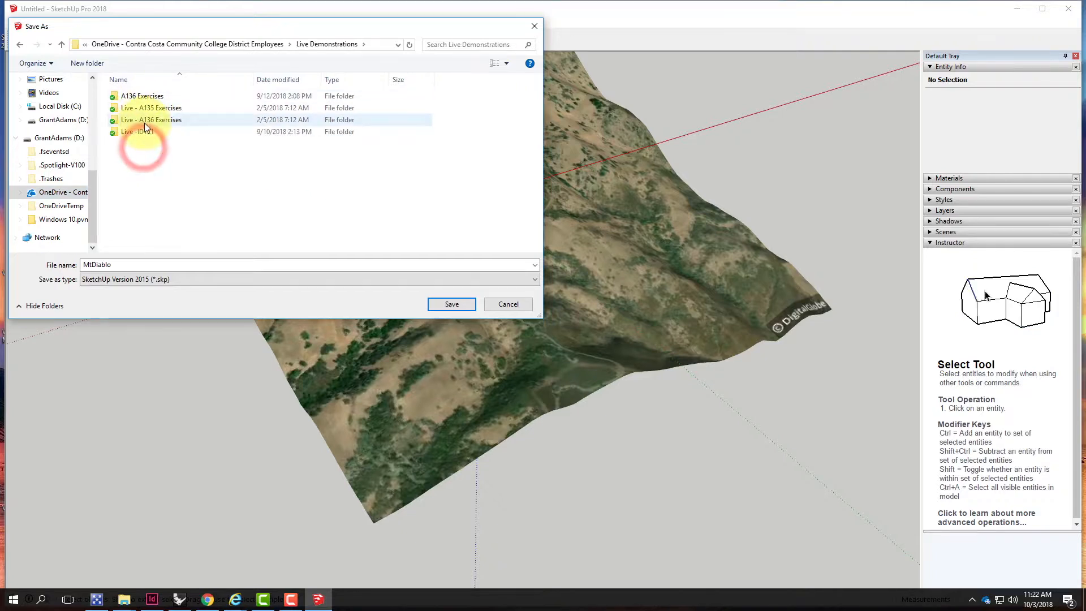
double_click(144, 96)
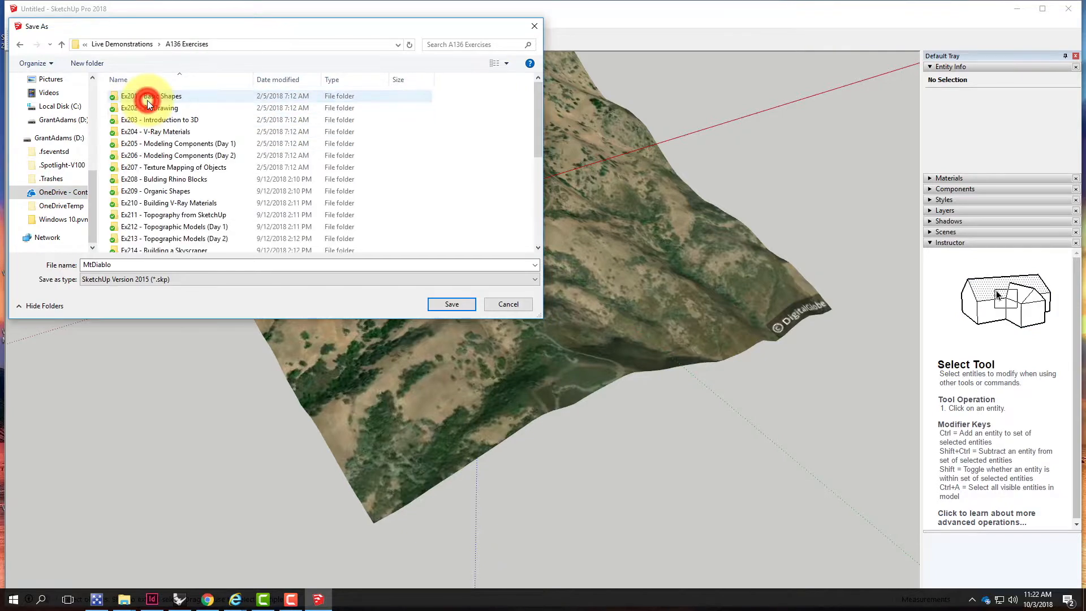
double_click(155, 215)
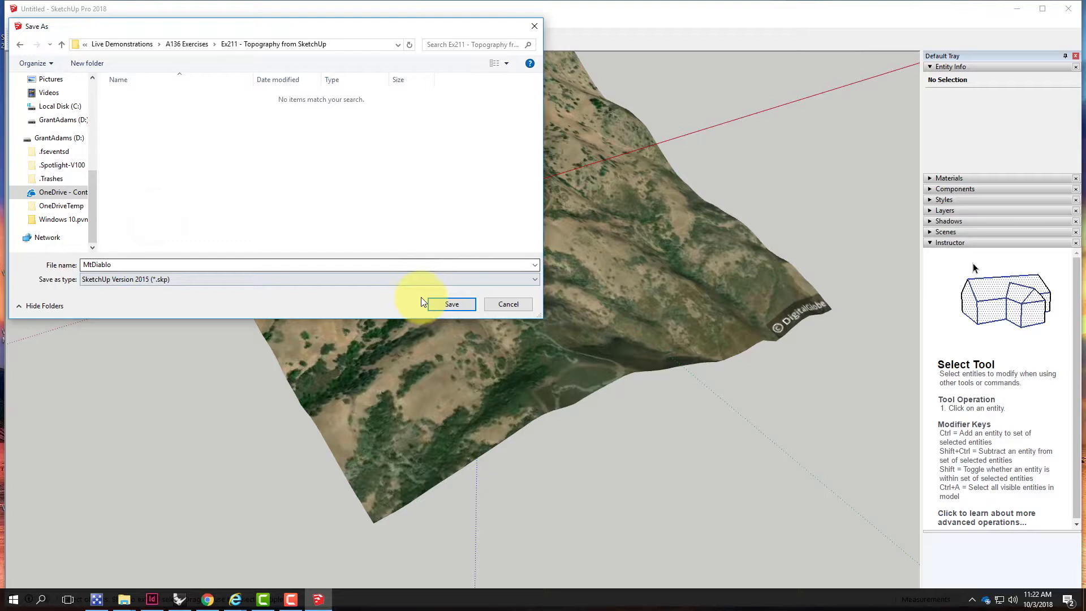
click(452, 304)
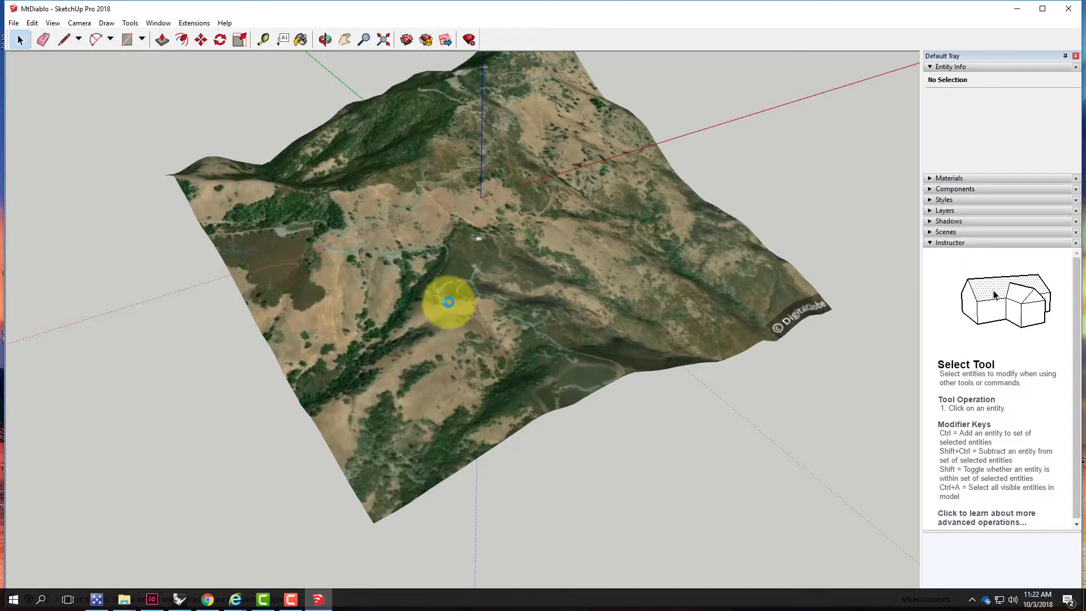
Switch to Rhinoceros and maximize the Perspective viewport
click(1016, 9)
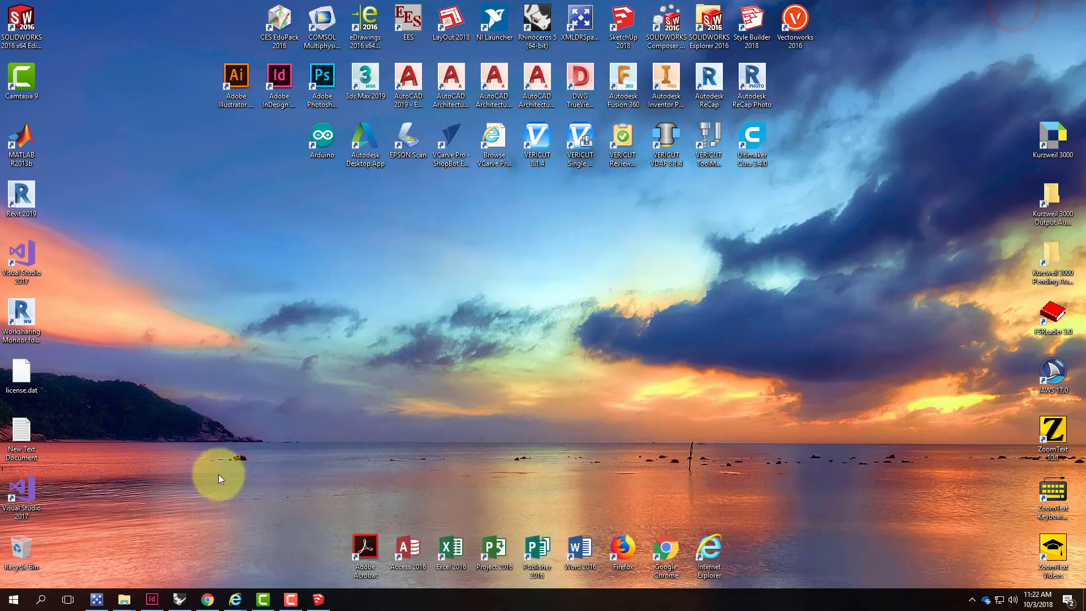
click(187, 603)
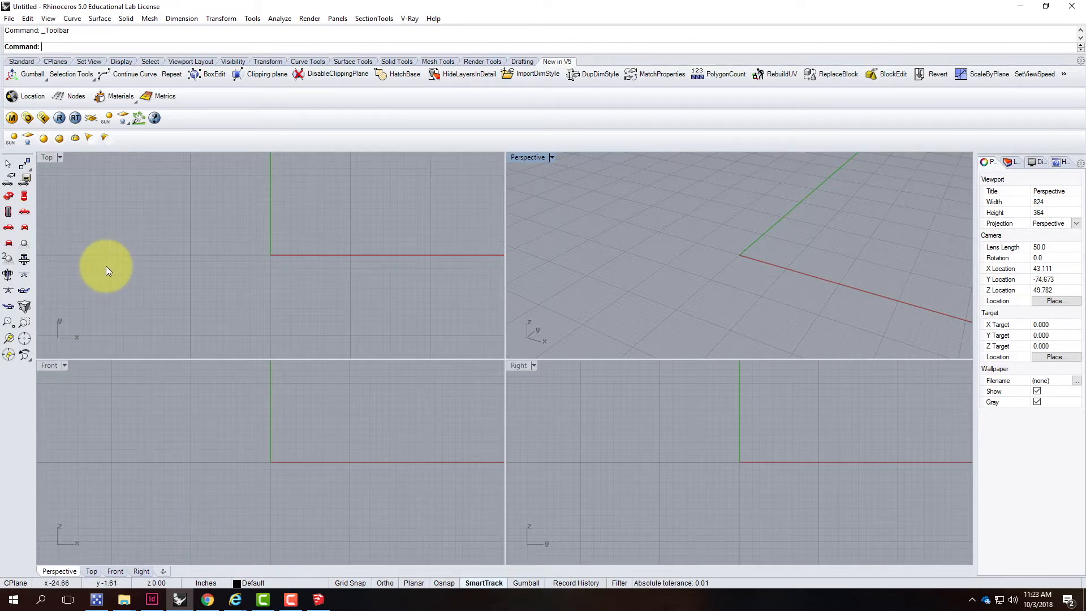
double_click(540, 157)
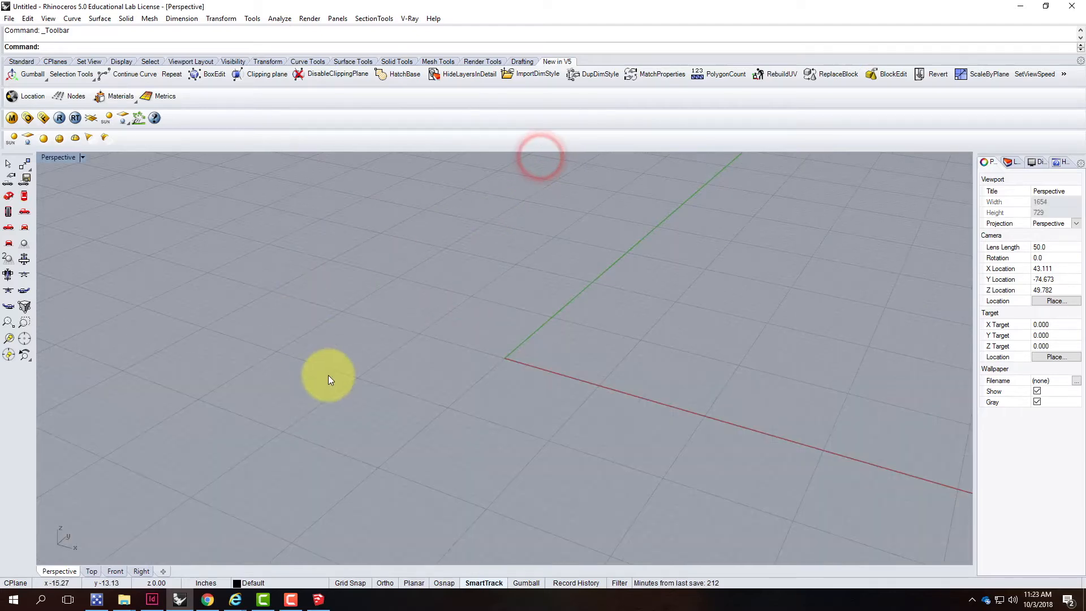
scroll(328, 374, down, 5)
scroll(470, 367, down, 3)
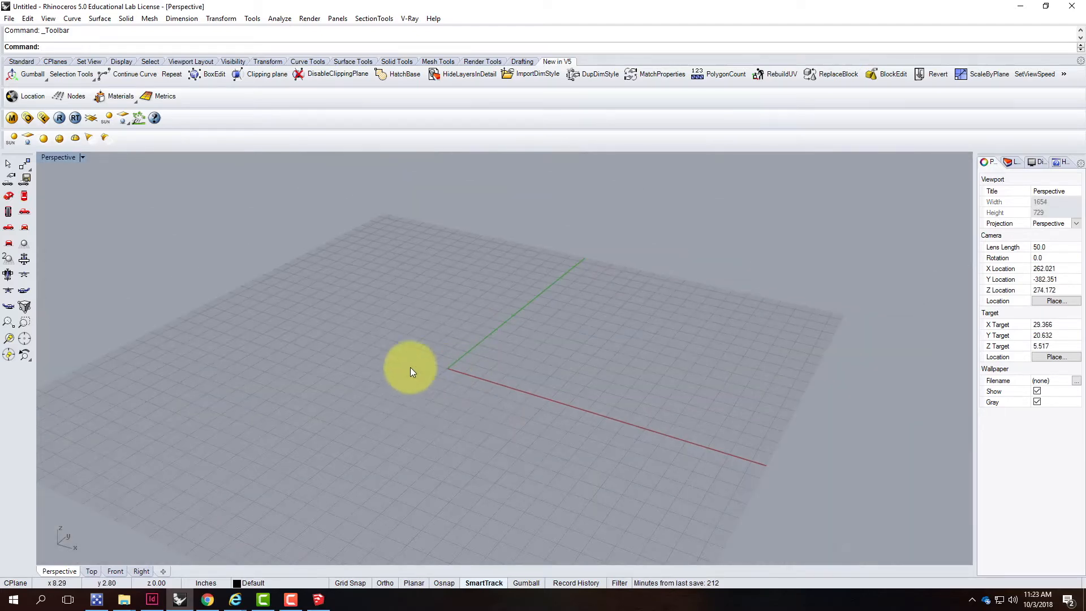
Start importing MtDiablo from the Ex211 - Topography from SketchUp folder into Rhino
click(9, 18)
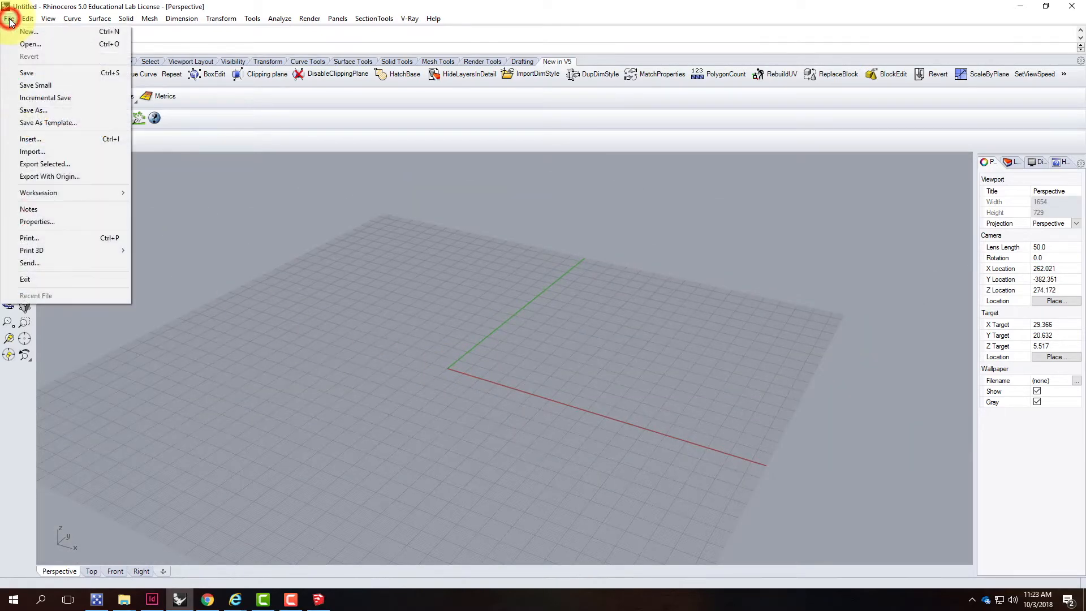
click(34, 154)
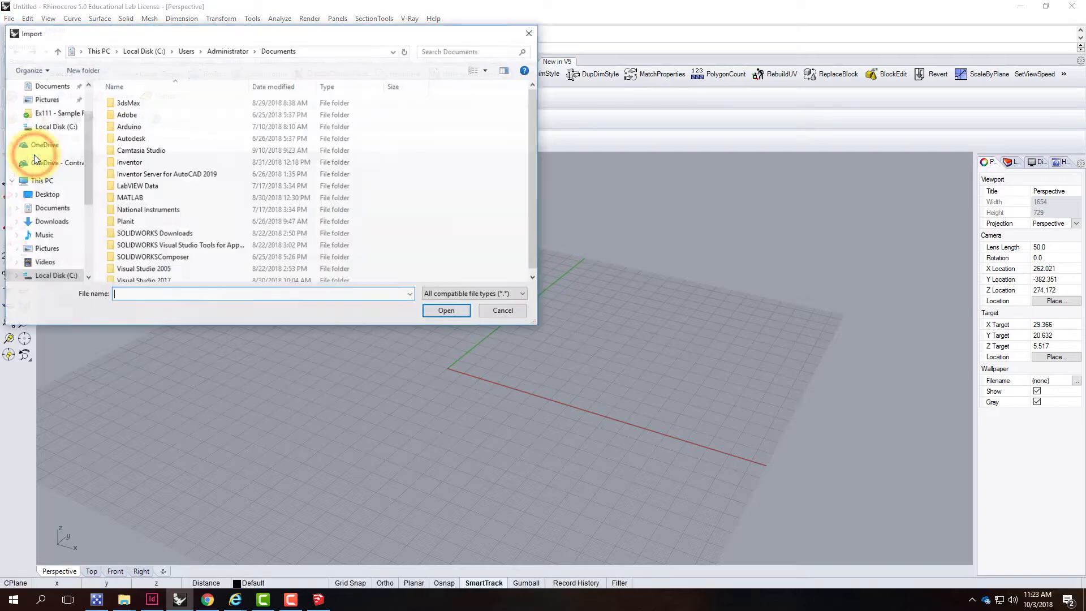
scroll(46, 255, down, 2)
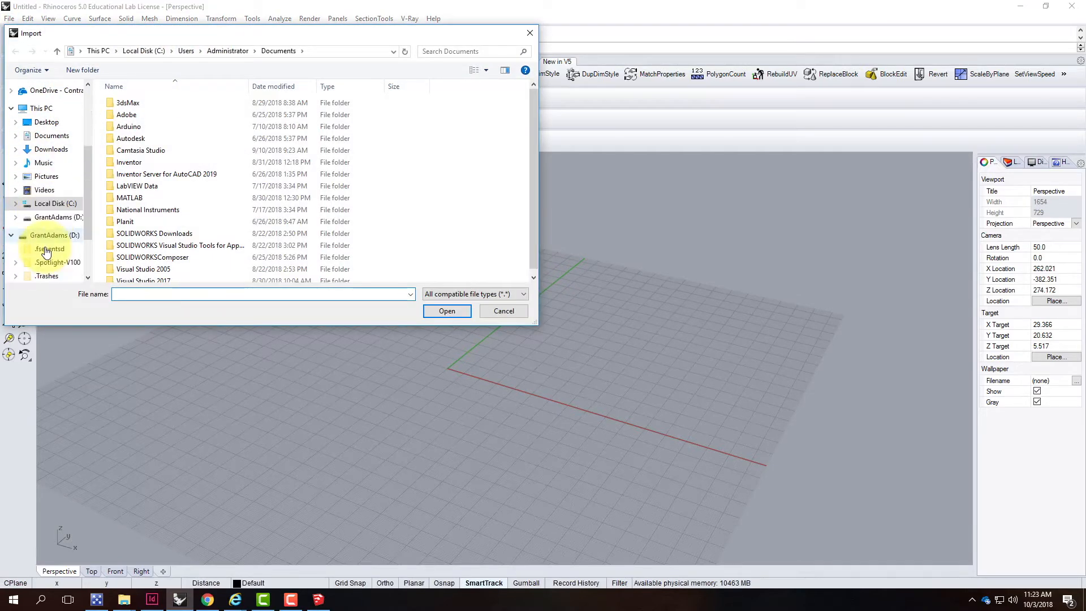
scroll(49, 243, down, 2)
click(48, 212)
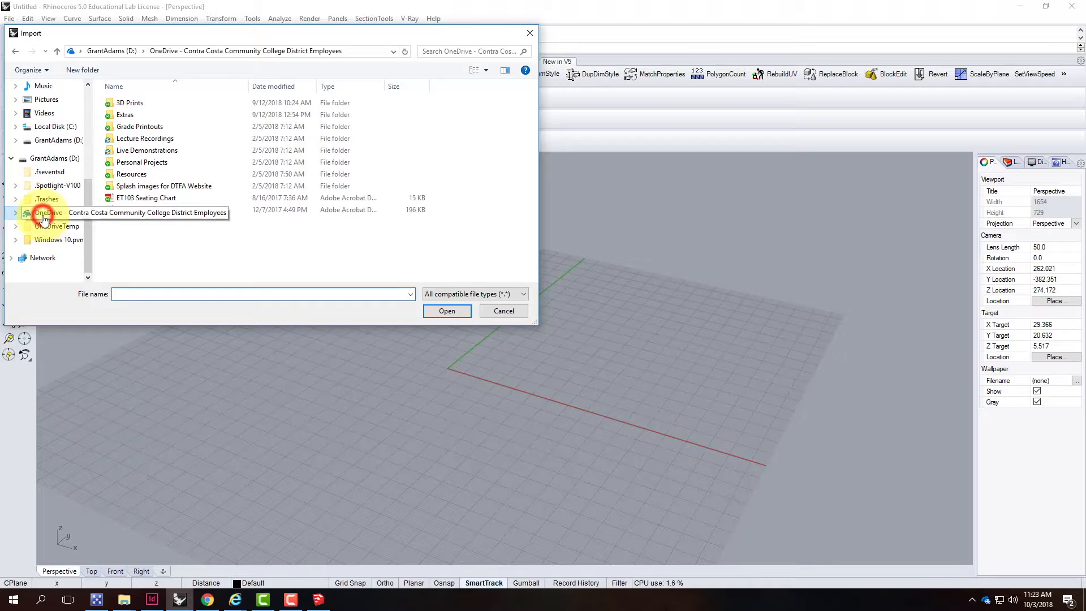
click(141, 150)
double_click(141, 150)
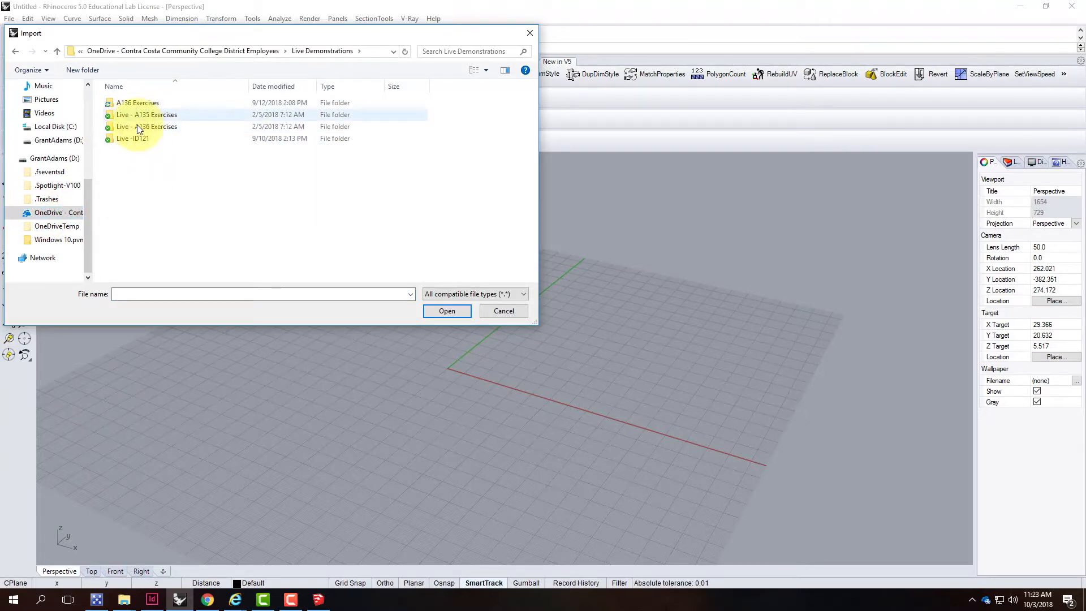
double_click(136, 102)
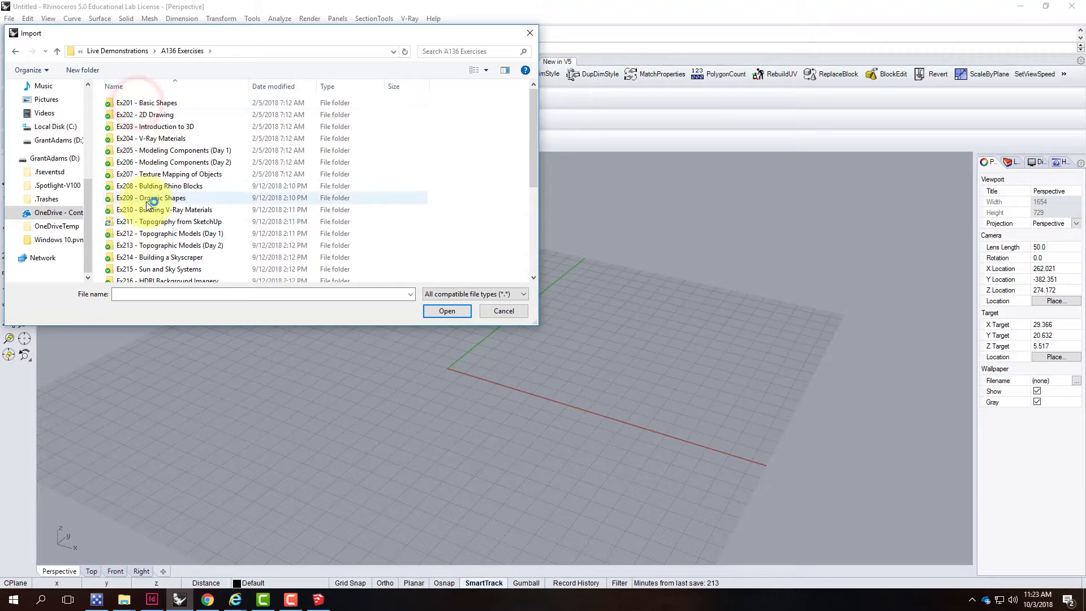
double_click(143, 223)
click(130, 105)
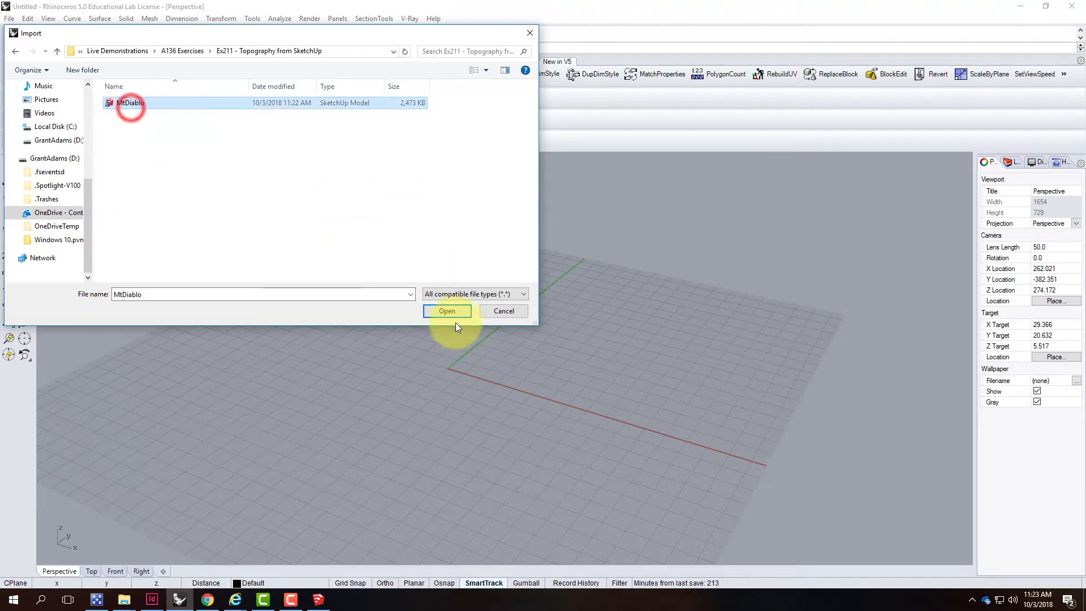
click(448, 318)
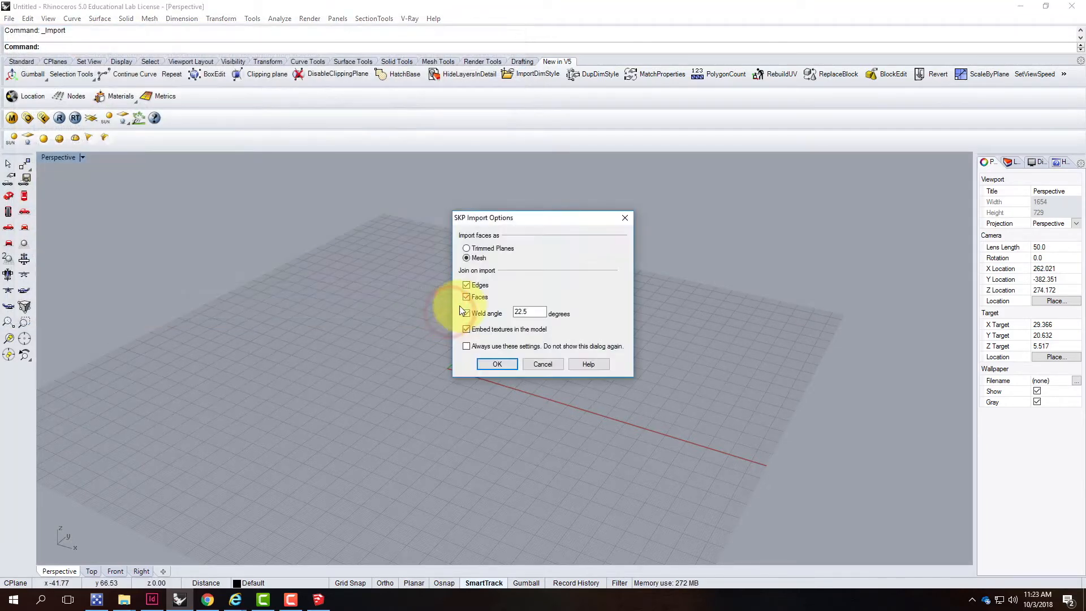
Accept the SKP import options with faces as Mesh and close the import error
drag(488, 217, 373, 211)
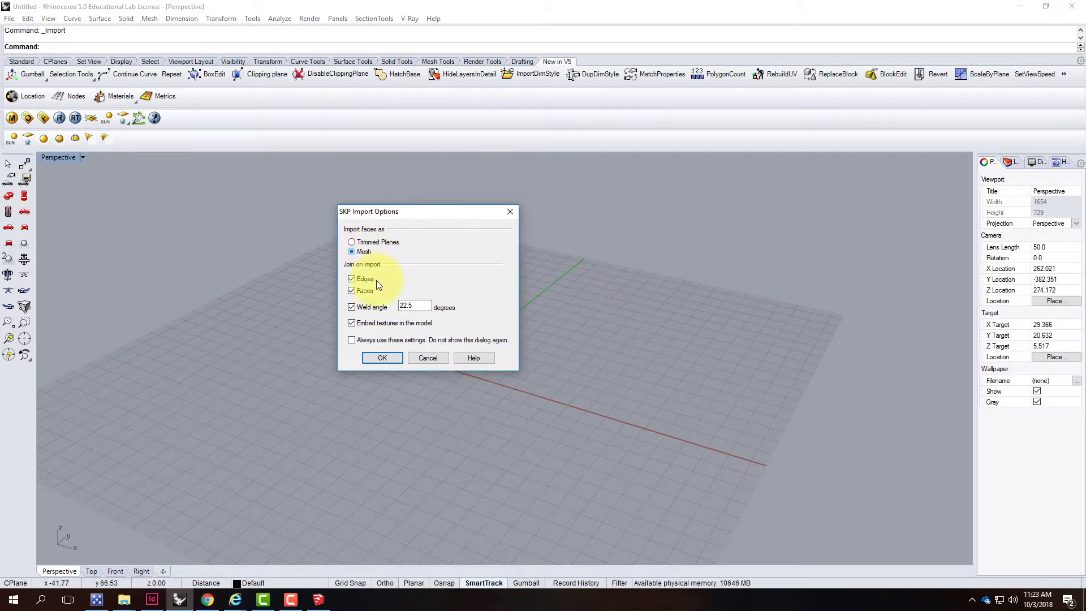
click(388, 362)
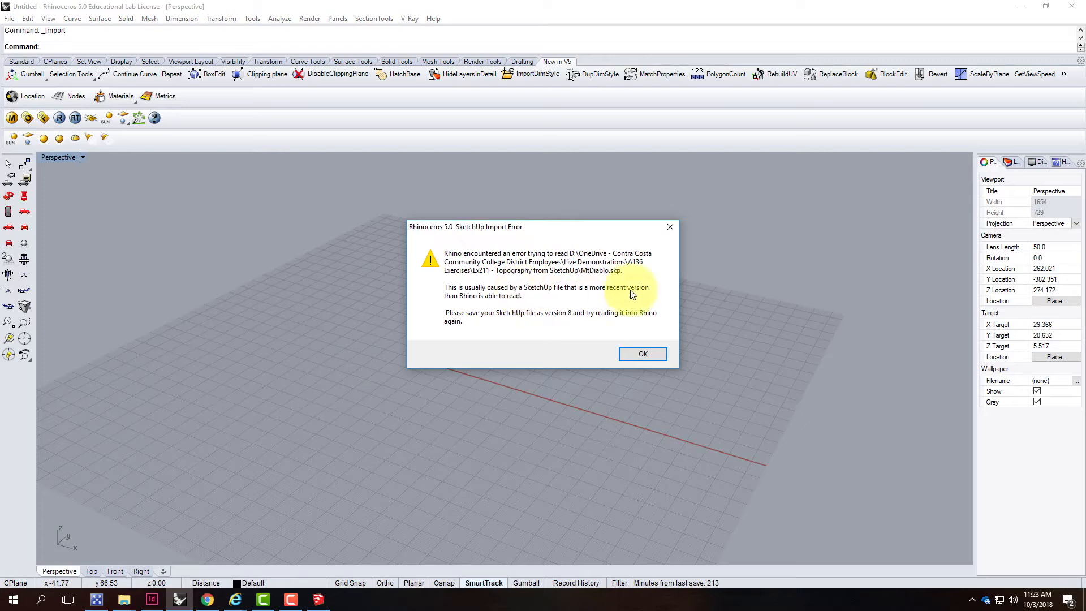
click(670, 227)
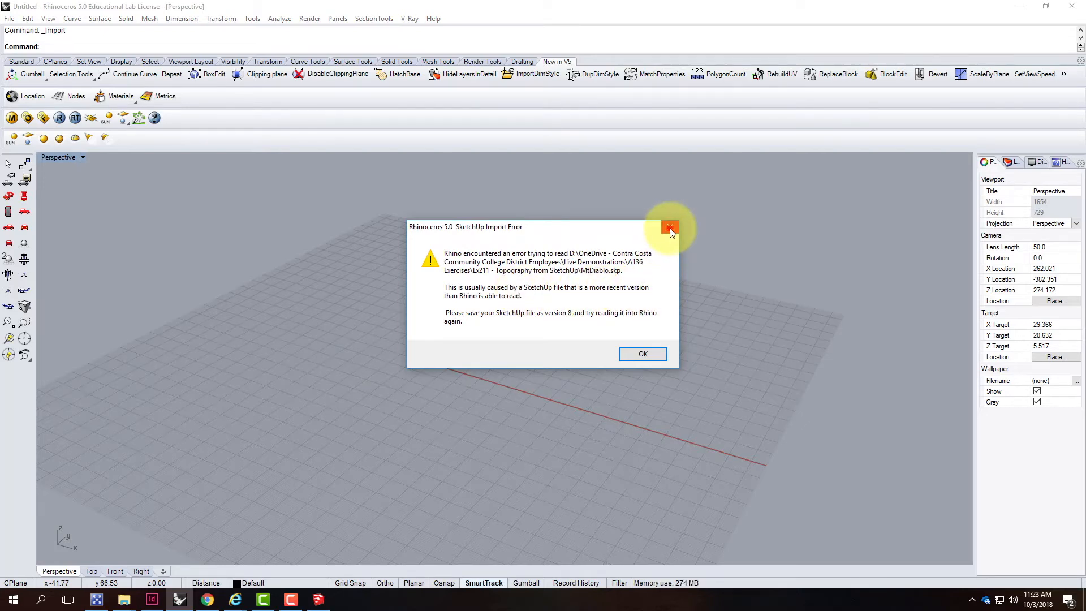
Switch back to SketchUp and resave MtDiablo over the existing file as SketchUp Version 2013
click(318, 599)
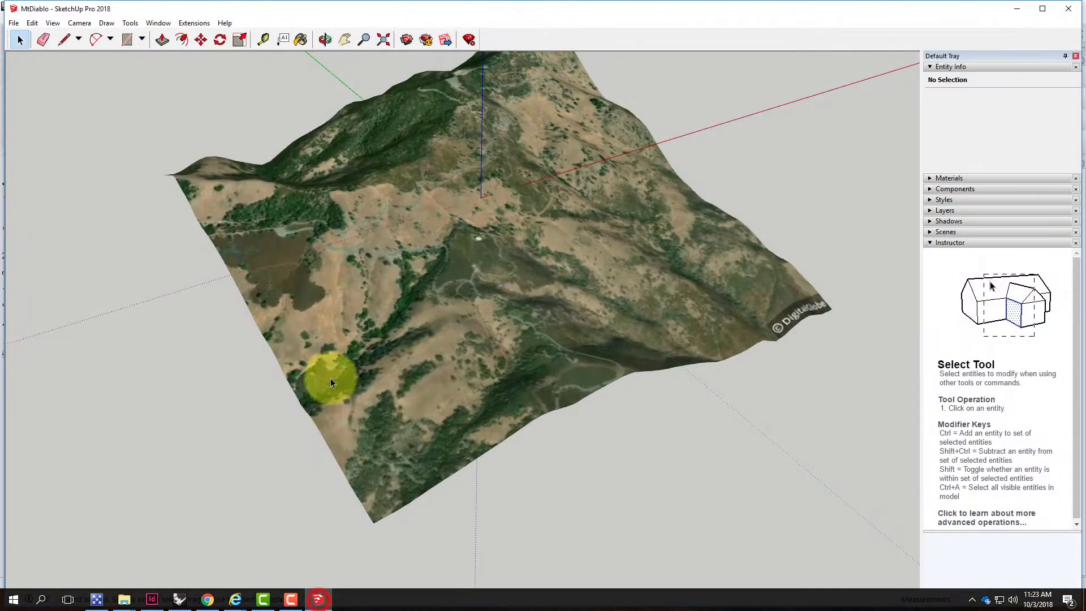
click(12, 23)
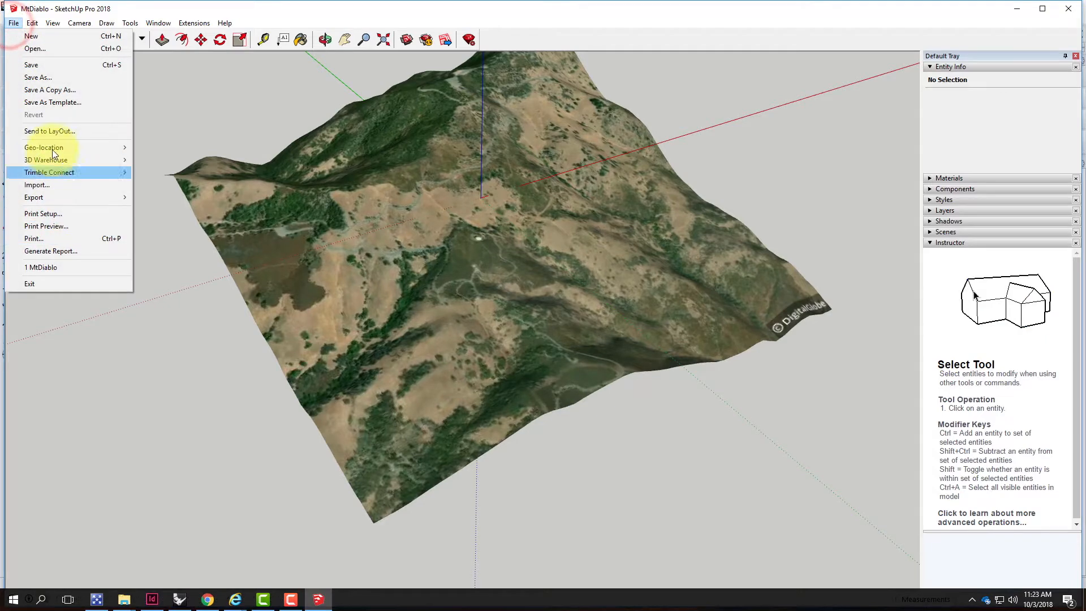
click(40, 79)
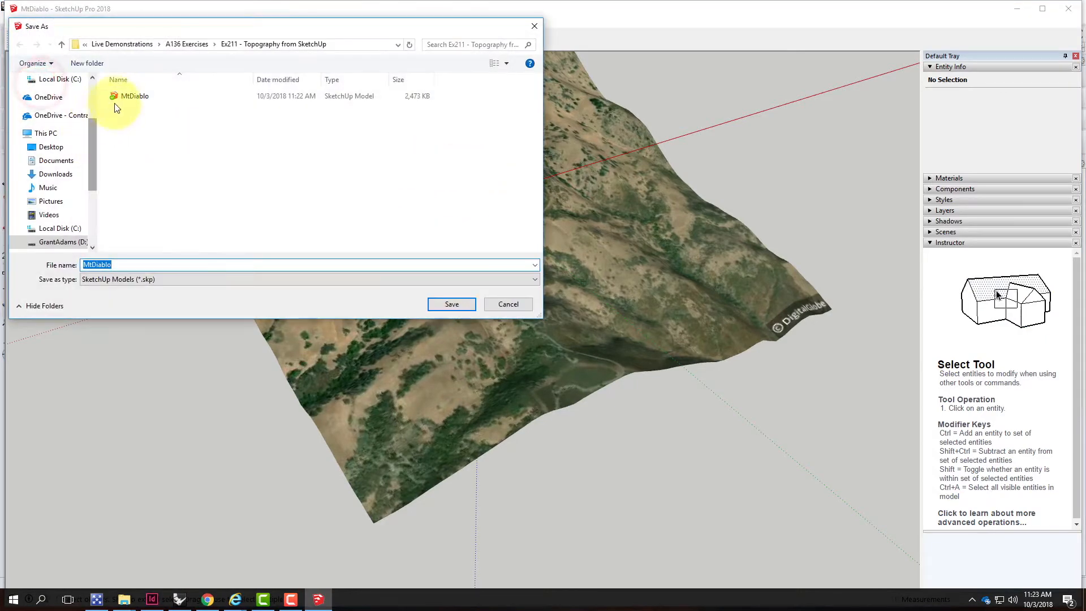
click(120, 97)
click(146, 277)
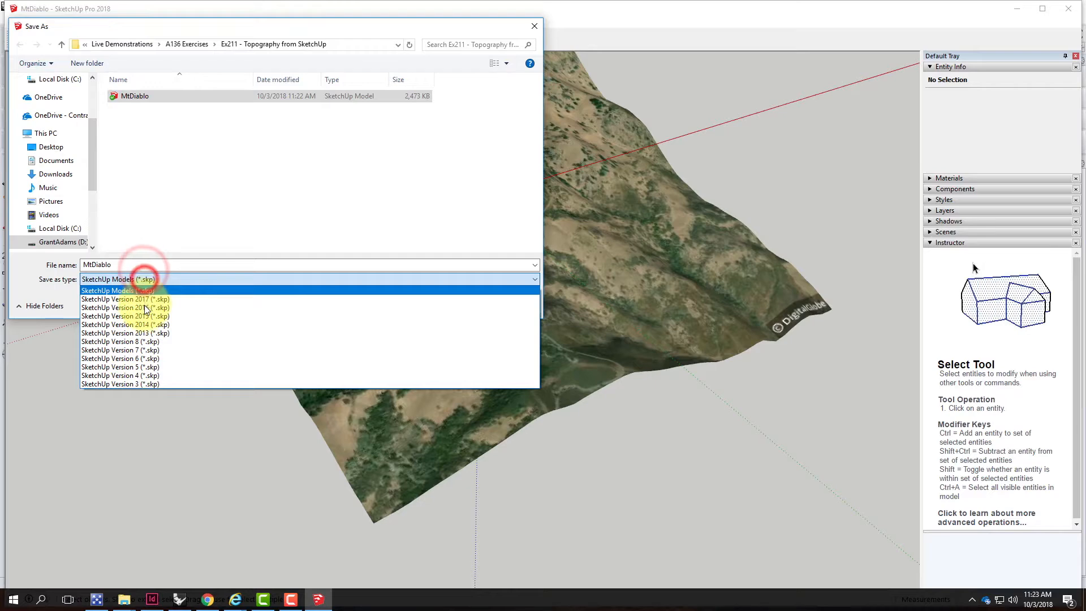
click(147, 338)
click(462, 303)
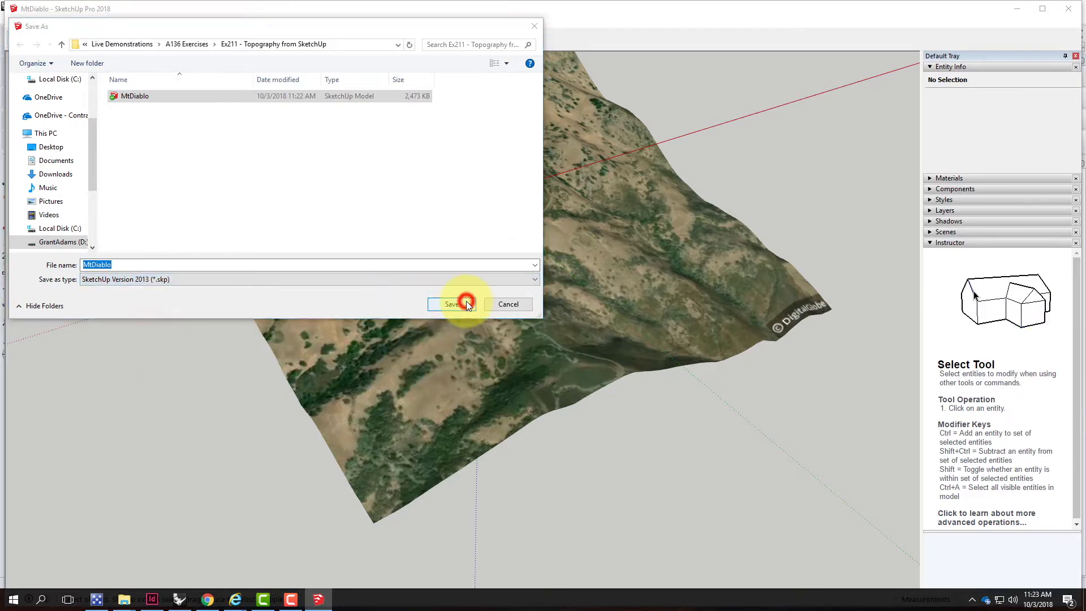
click(571, 301)
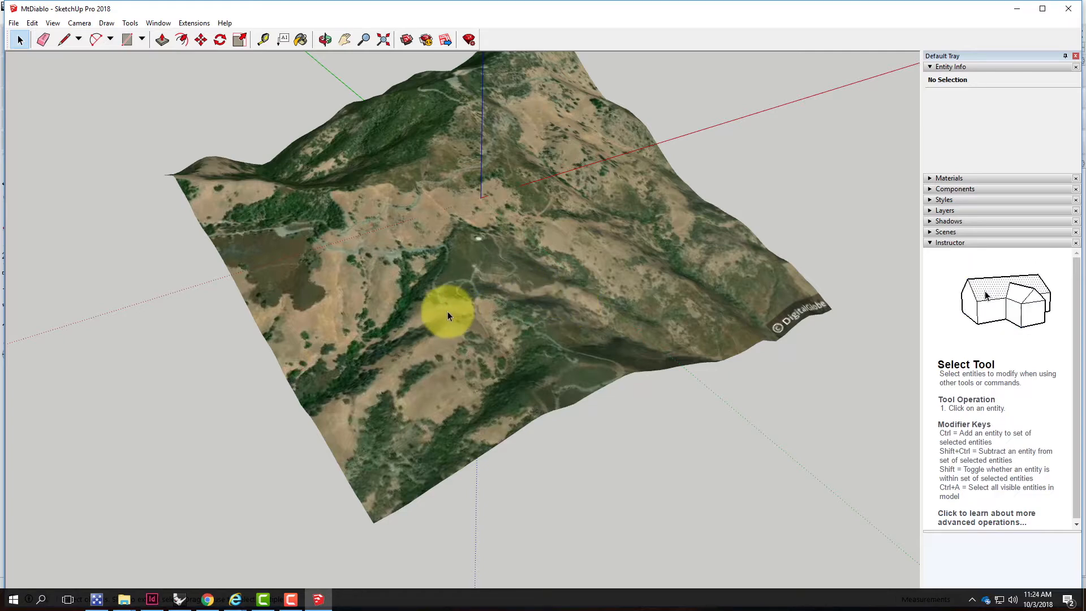
click(13, 24)
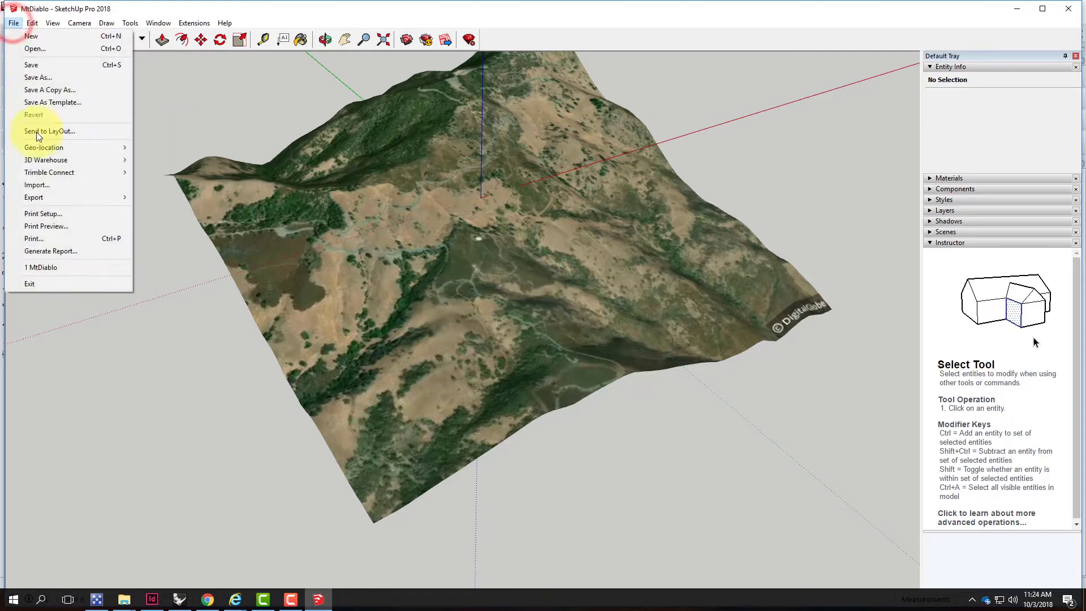
mouse_move(62, 148)
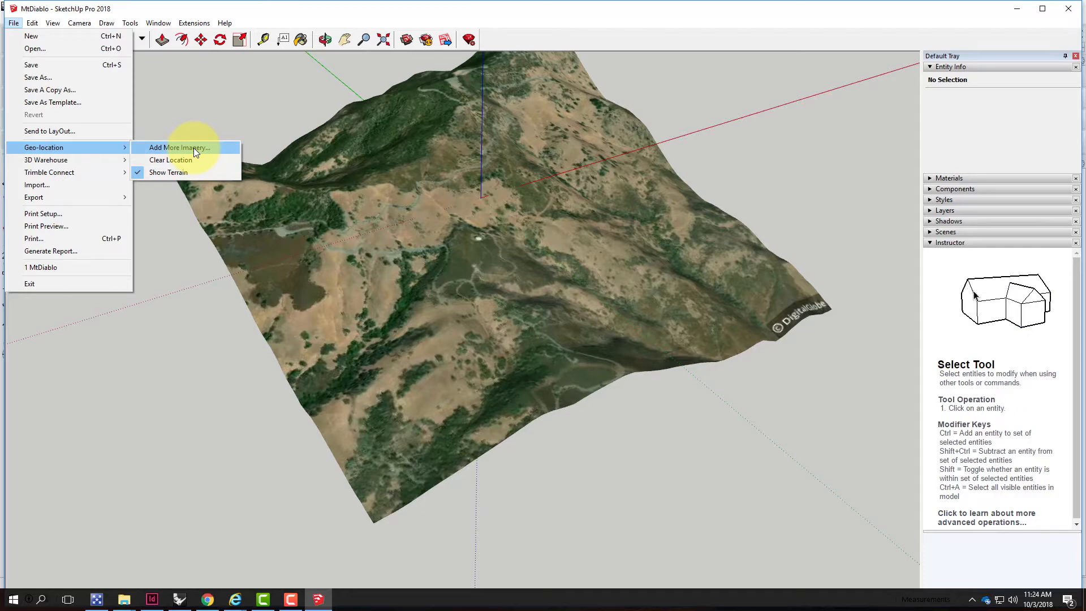
Switch to Rhinoceros and import MtDiablo from the Ex211 folder as a mesh with the default SKP options
click(1018, 8)
click(7, 18)
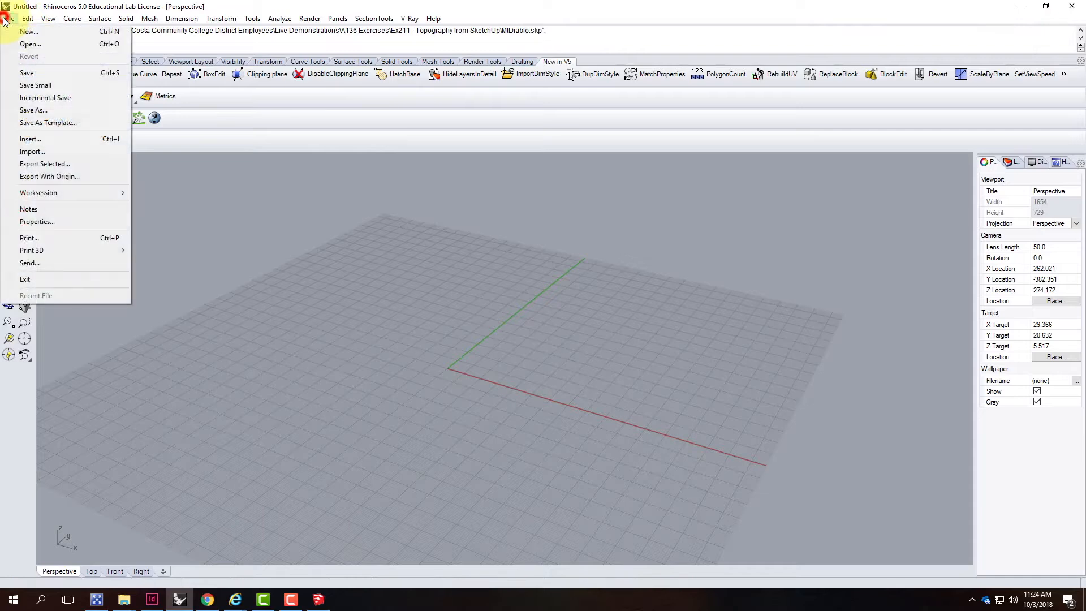
click(39, 151)
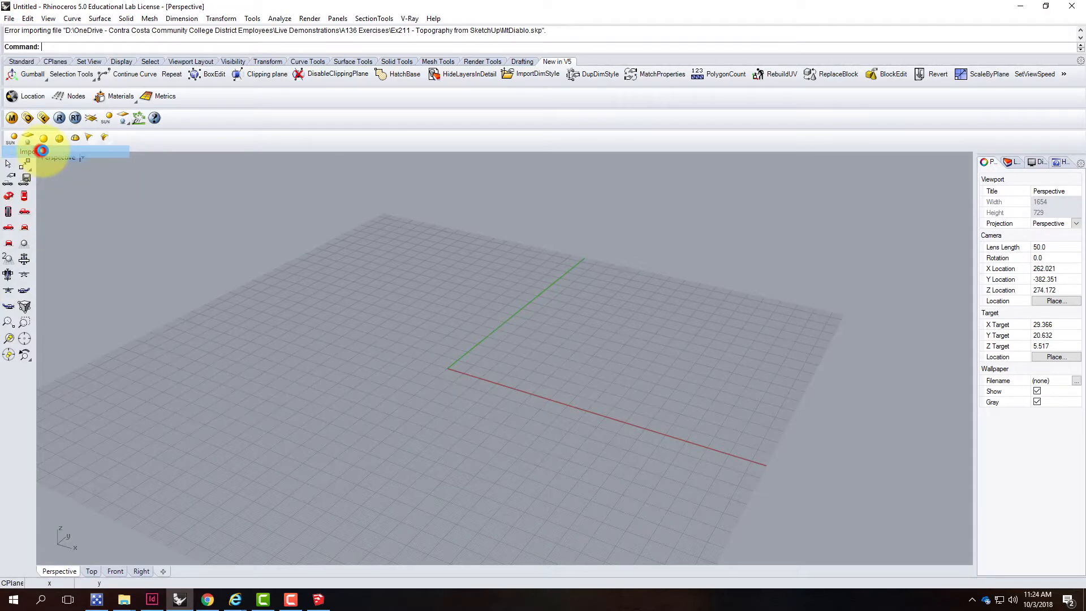
click(148, 103)
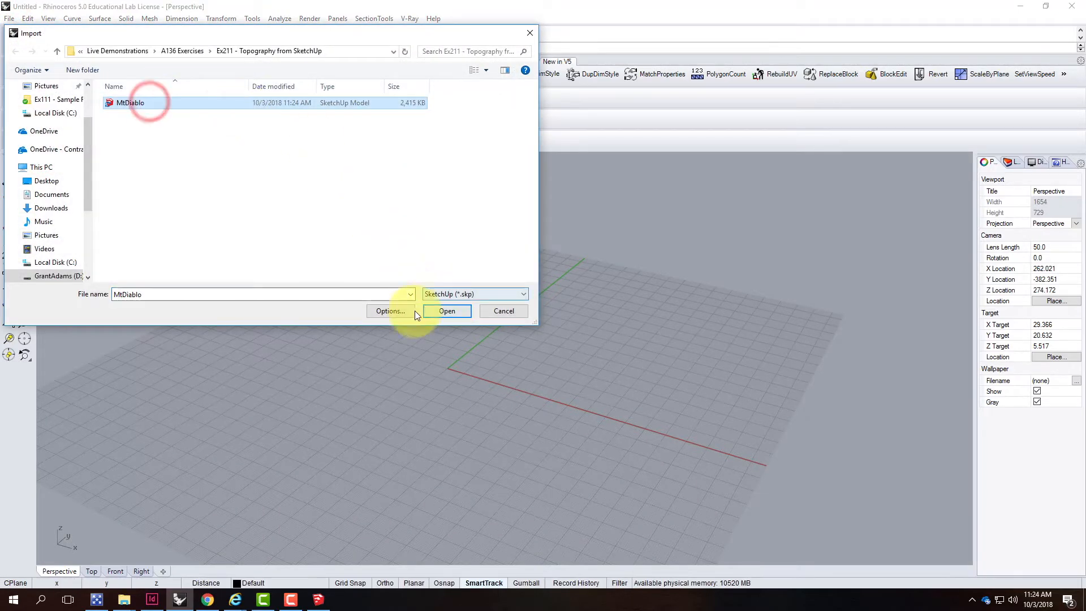
click(446, 311)
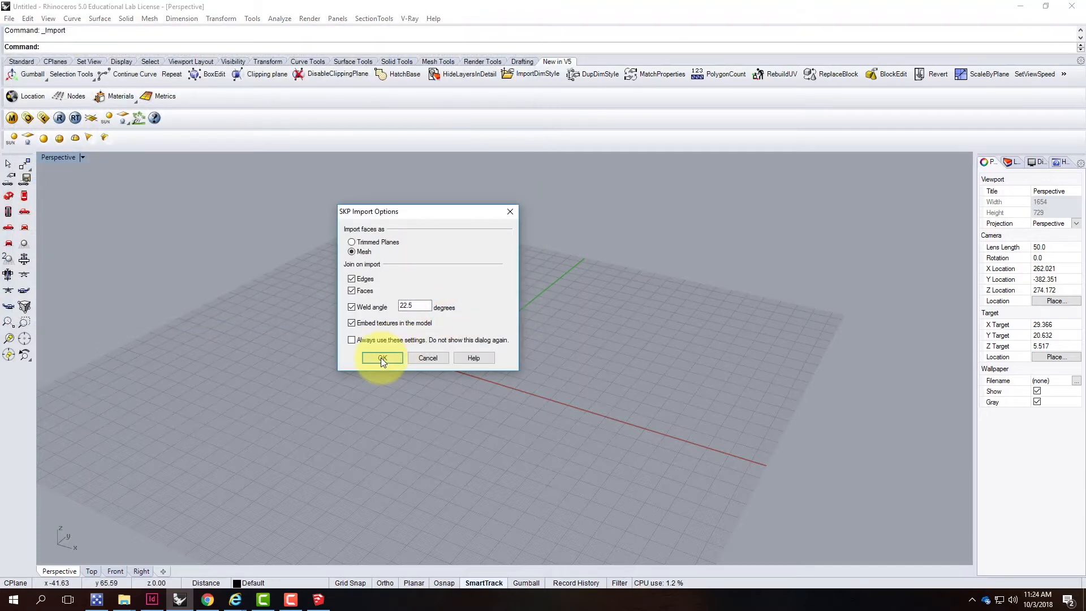
click(382, 358)
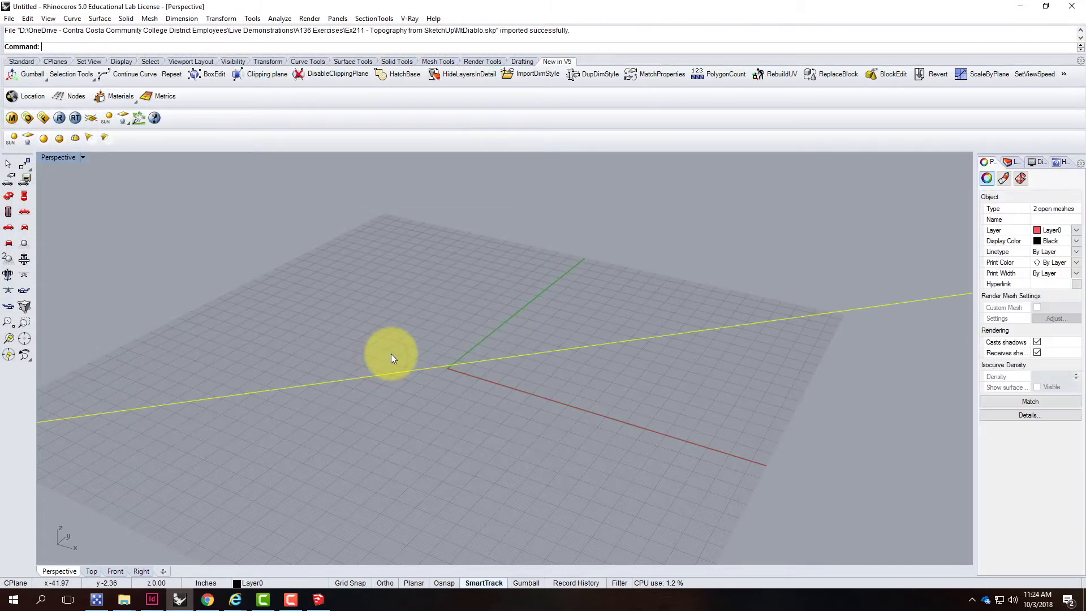
scroll(434, 347, down, 12)
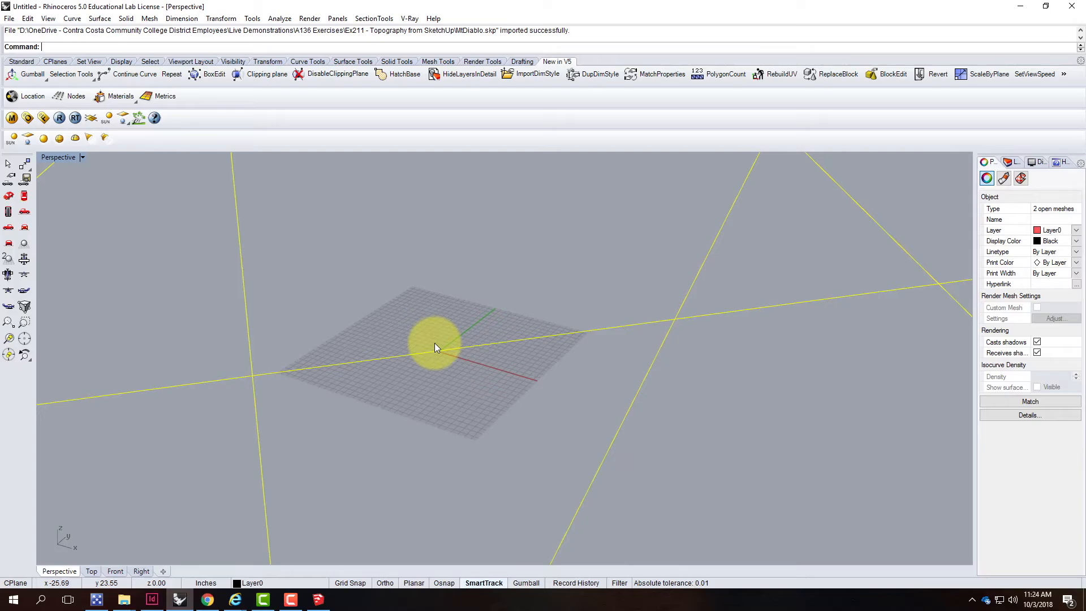
scroll(434, 347, down, 10)
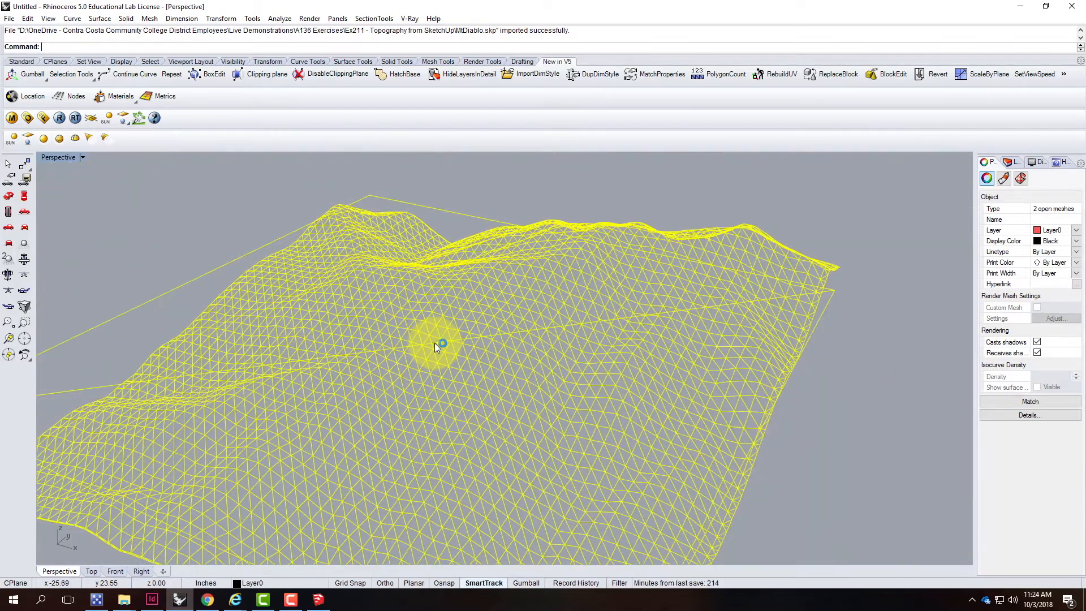
Switch the Perspective viewport display mode to Shaded
scroll(436, 347, up, 10)
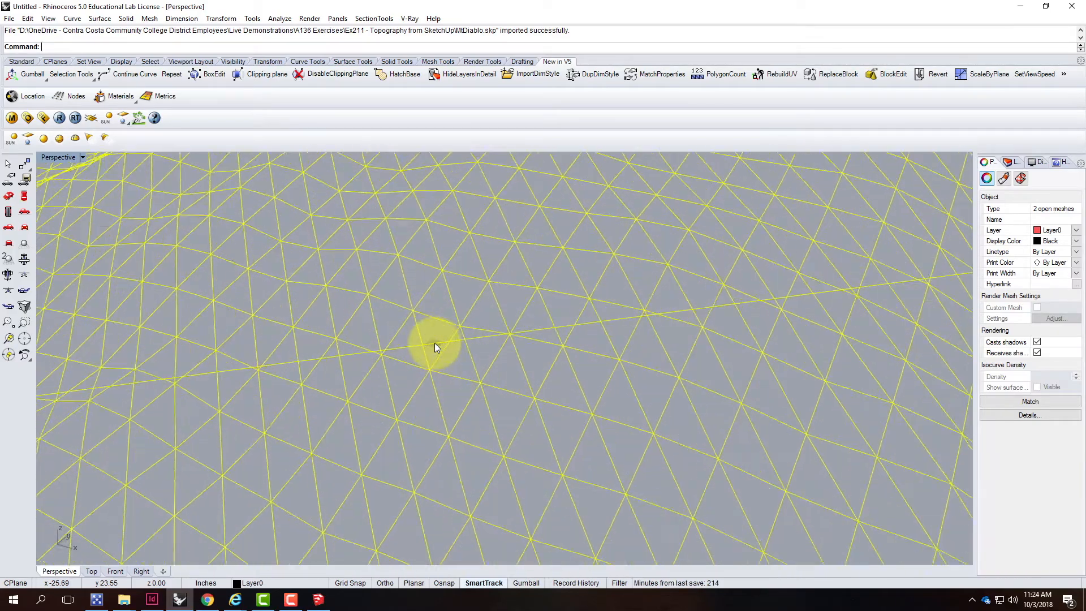
scroll(436, 348, down, 5)
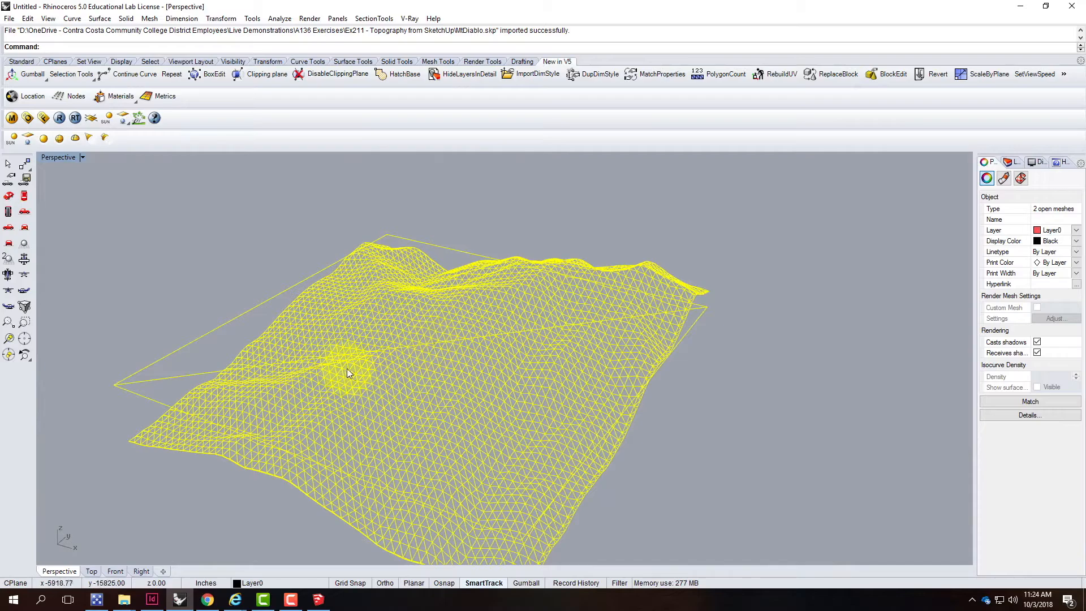
right_drag(330, 355, 173, 201)
click(81, 157)
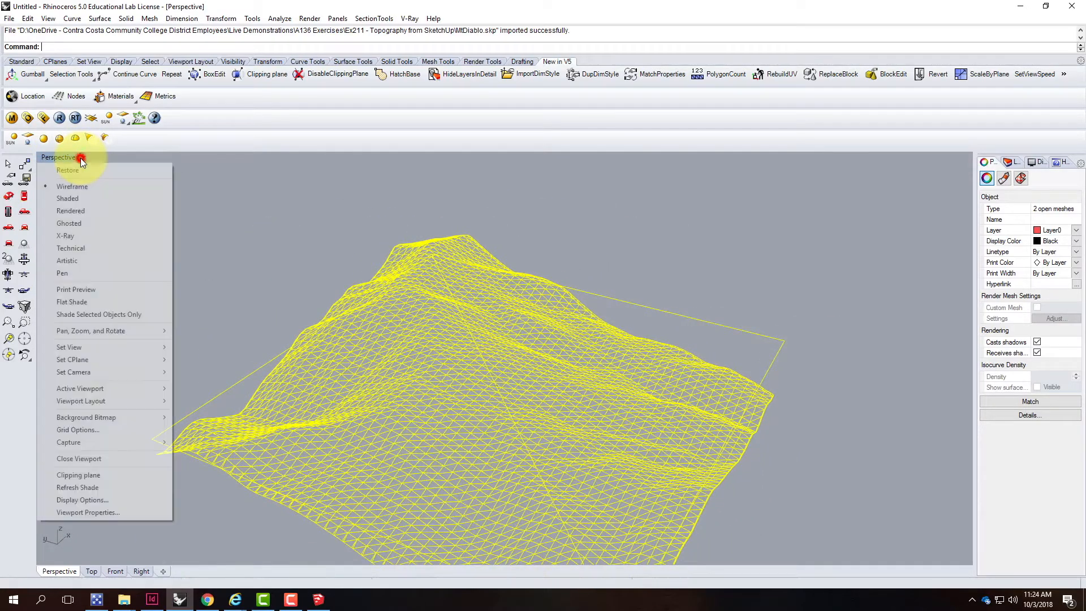
click(90, 199)
scroll(472, 238, down, 5)
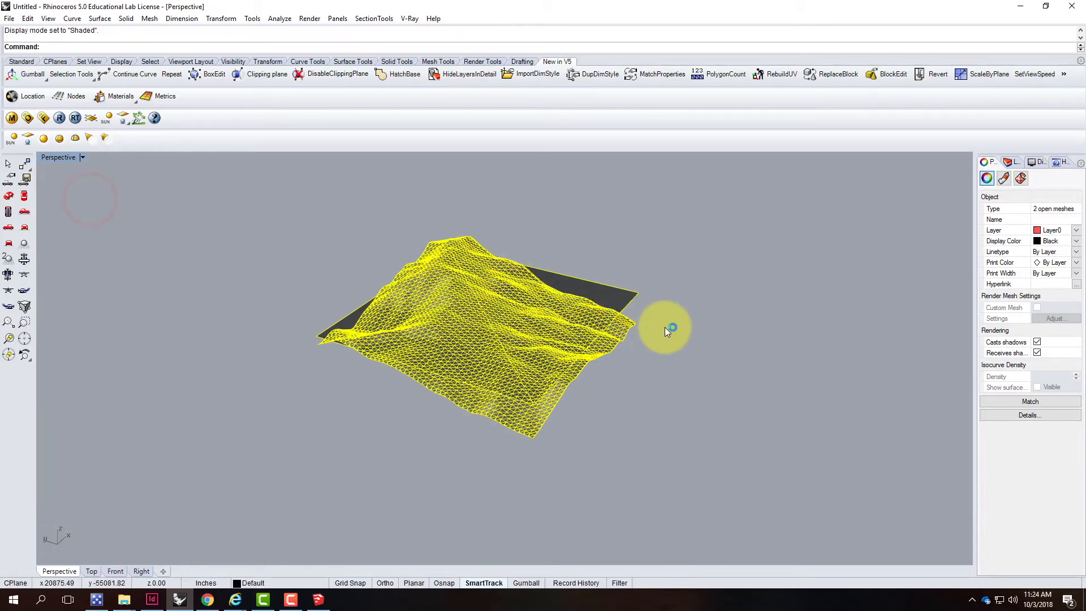
Select the flat rectangular mesh under the terrain and change its object layer to Layer 01
right_drag(686, 324, 624, 371)
click(671, 319)
scroll(637, 379, up, 4)
right_drag(657, 403, 678, 305)
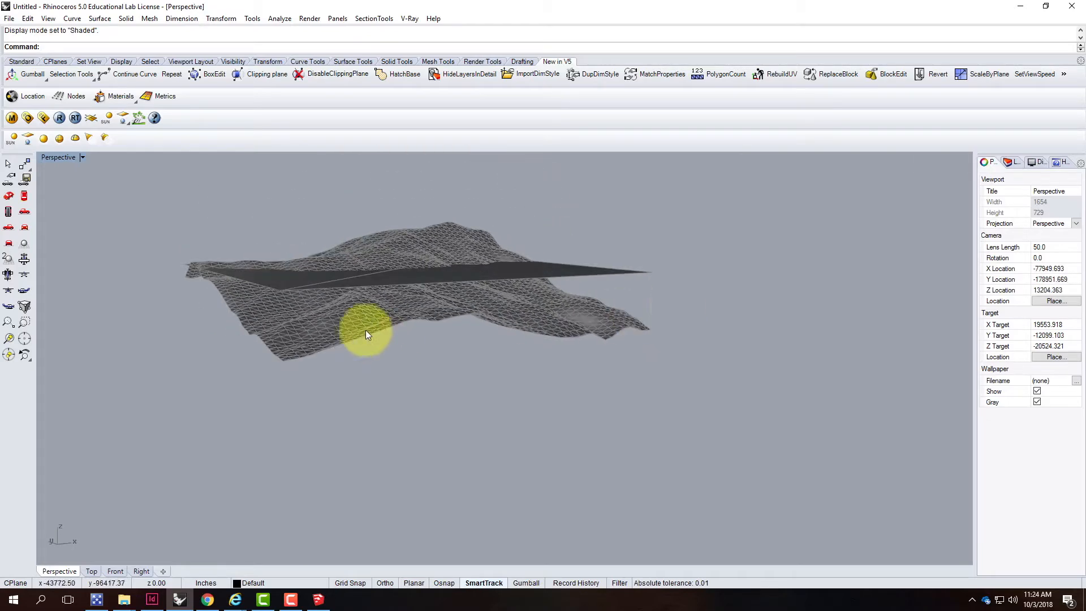
right_drag(293, 318, 300, 317)
click(300, 318)
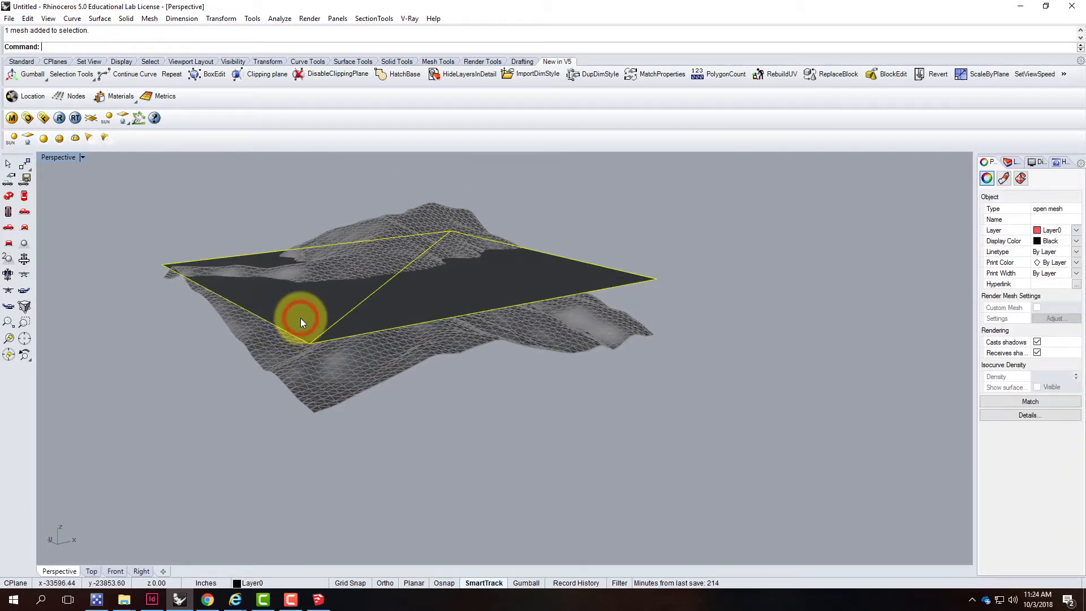
click(307, 393)
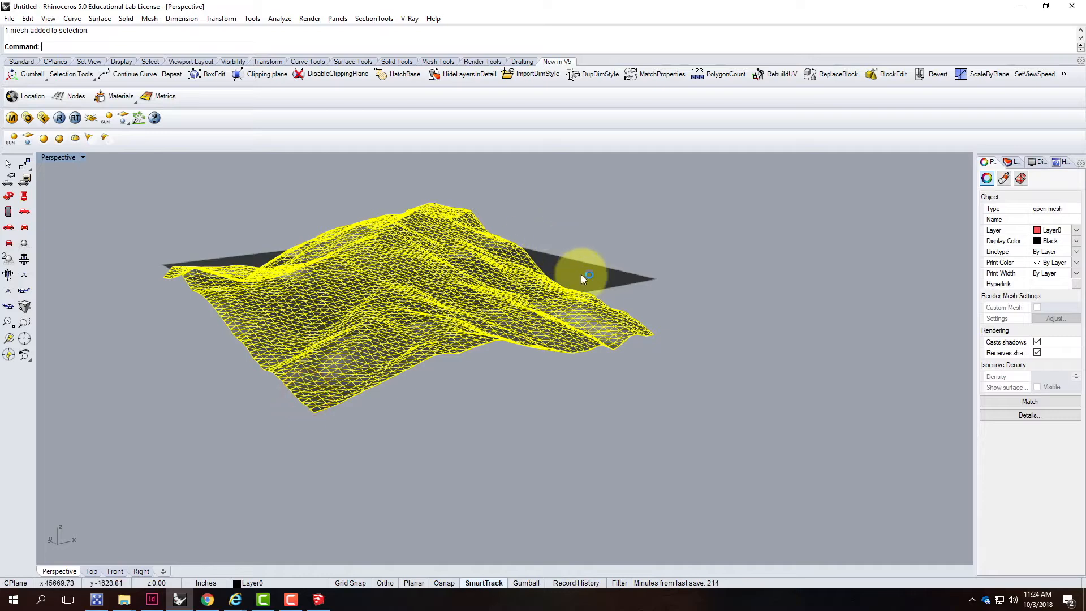
click(584, 277)
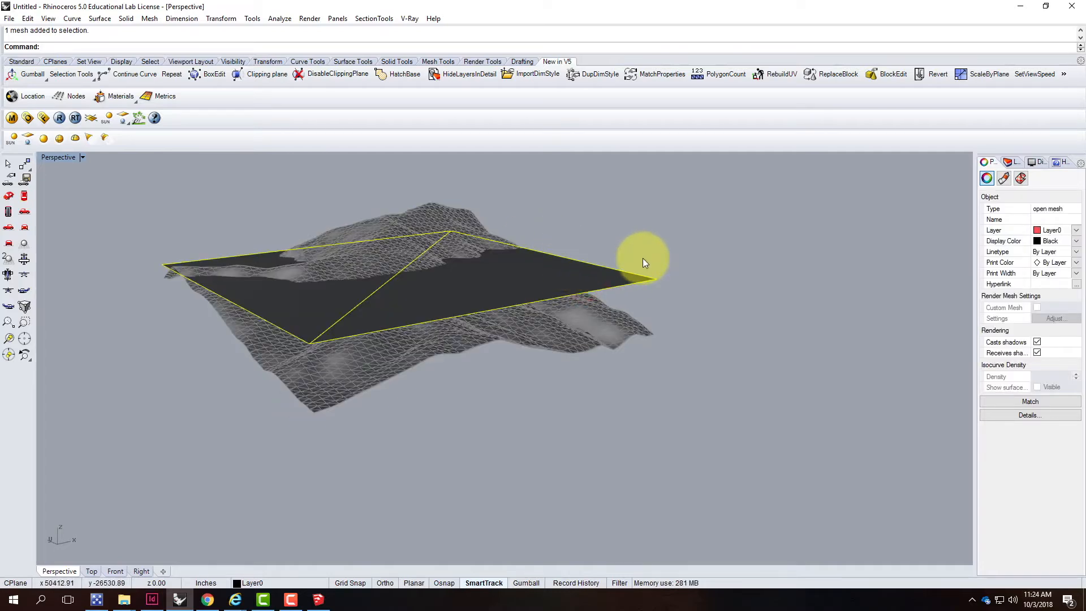
click(1012, 163)
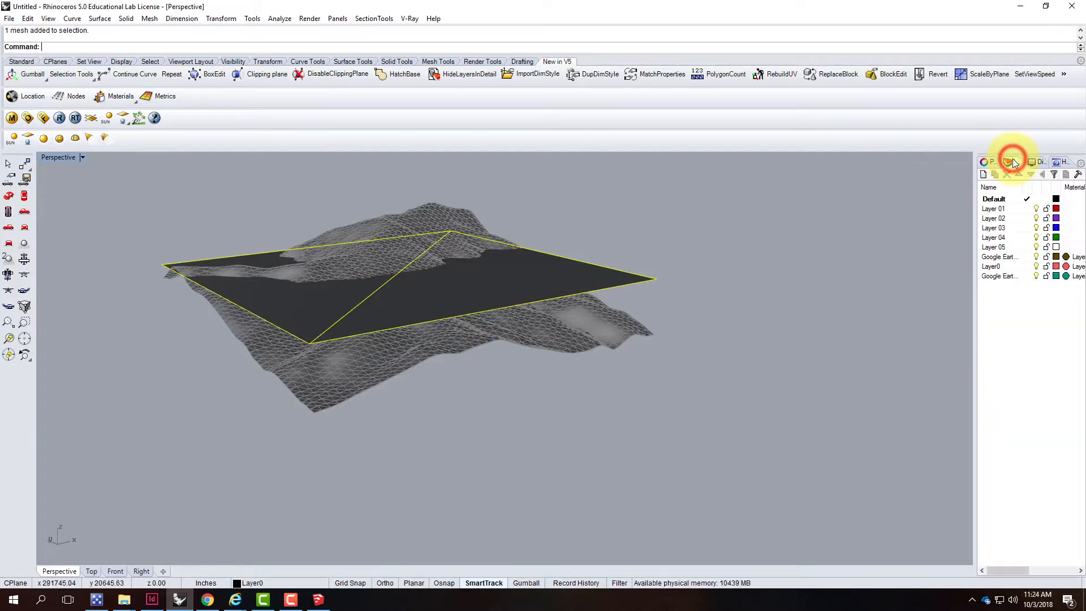
click(994, 209)
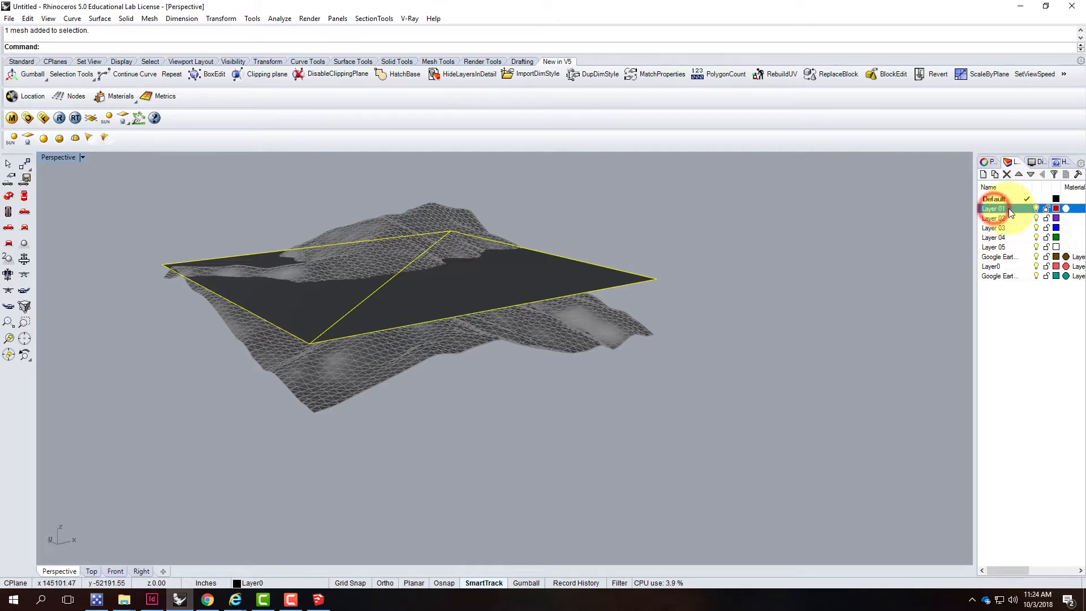
right_click(994, 210)
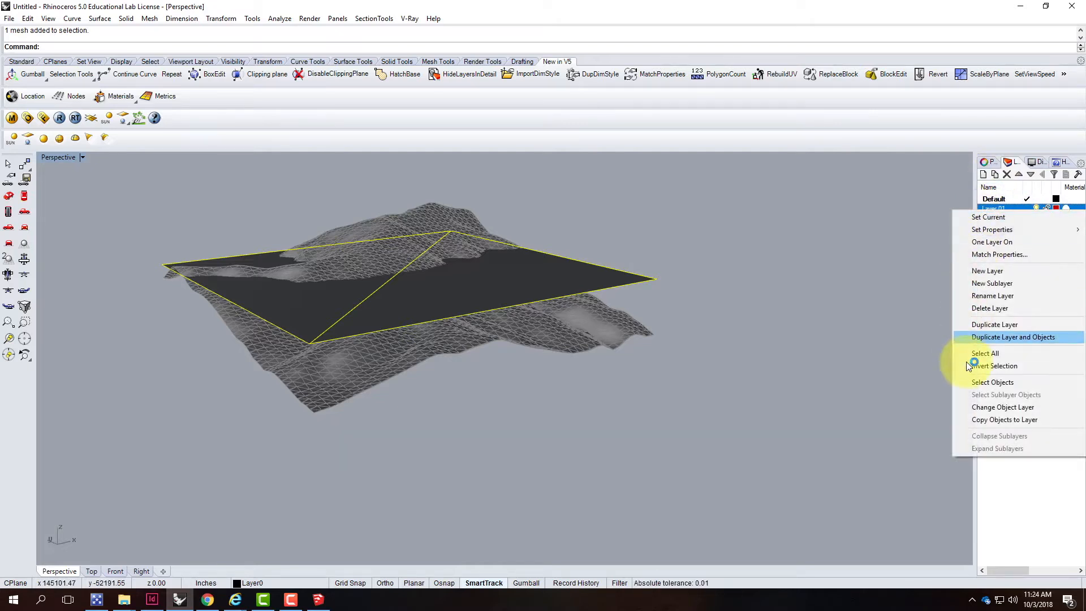
click(978, 406)
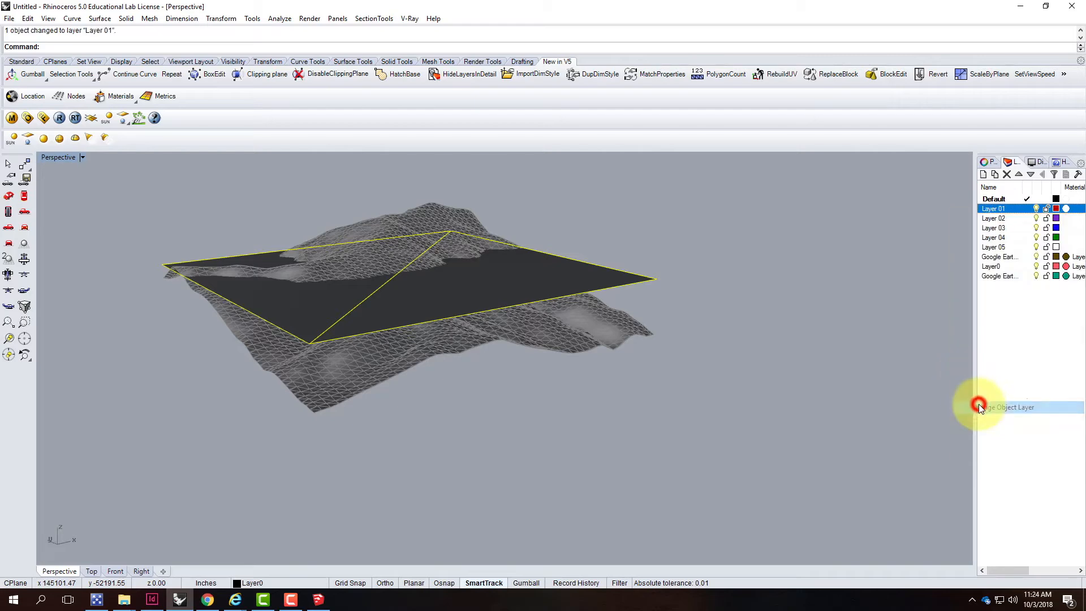
Turn off Layer 01 to hide the flat rectangular mesh
click(1036, 209)
click(443, 262)
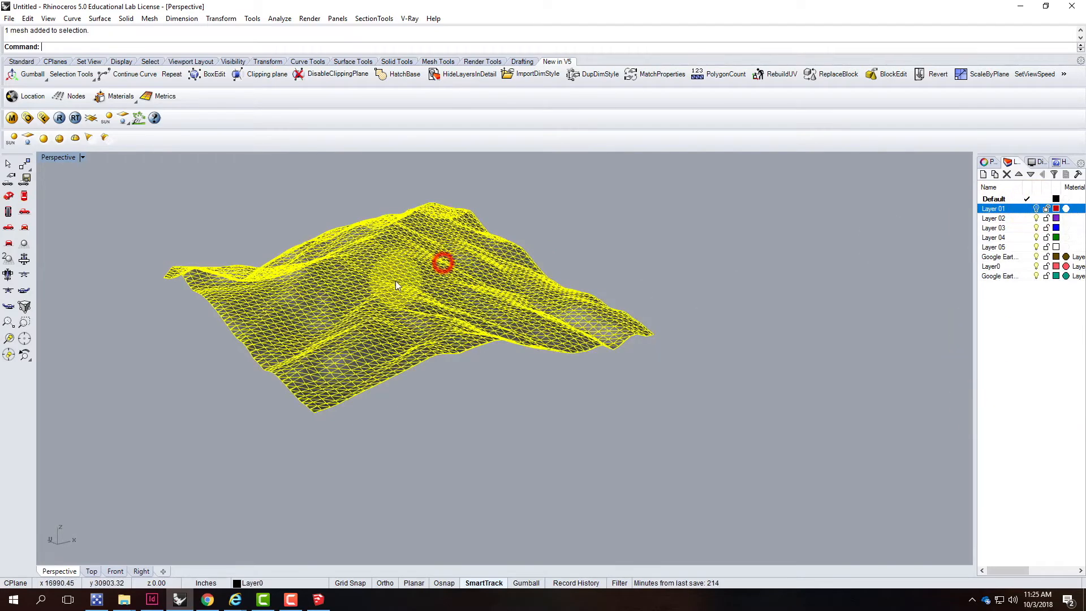
click(598, 219)
click(351, 263)
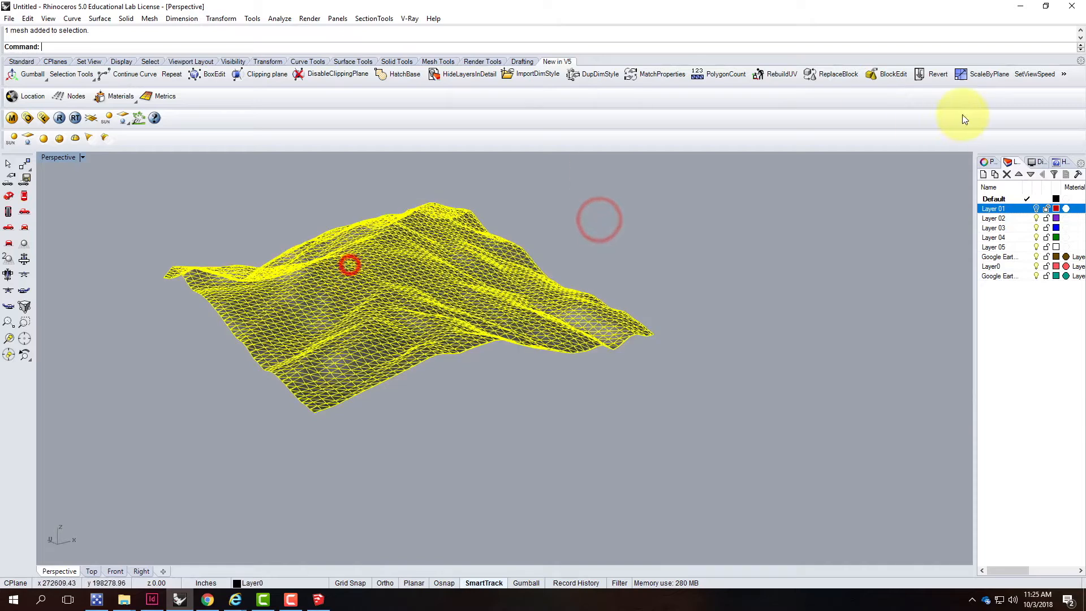
Rename Layer0, holding the terrain mesh, to SketchUp Surface
click(1036, 267)
click(1036, 266)
click(988, 266)
click(991, 267)
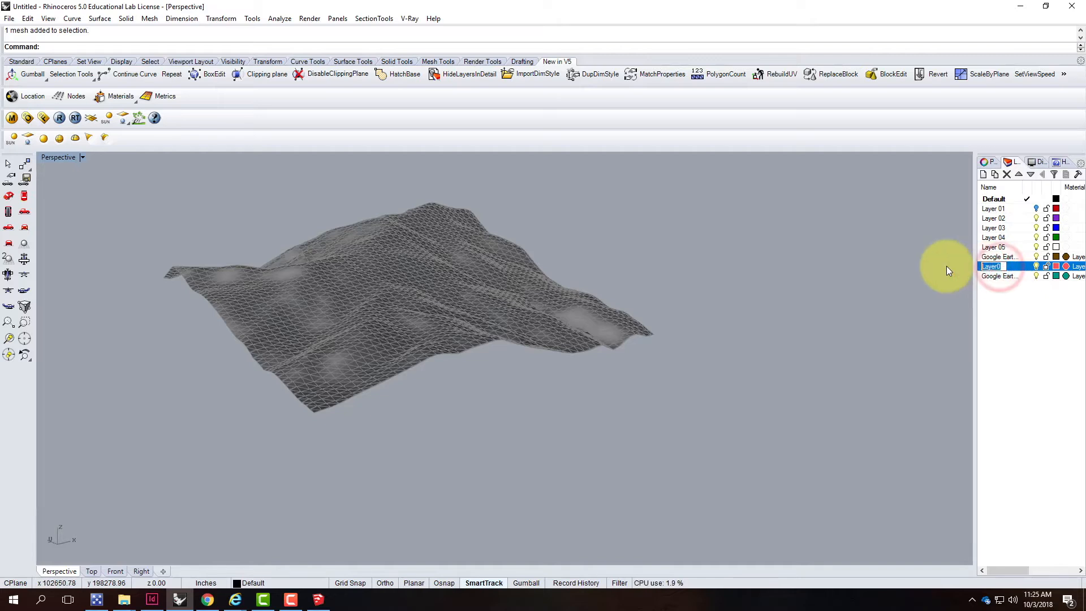
text(Sket)
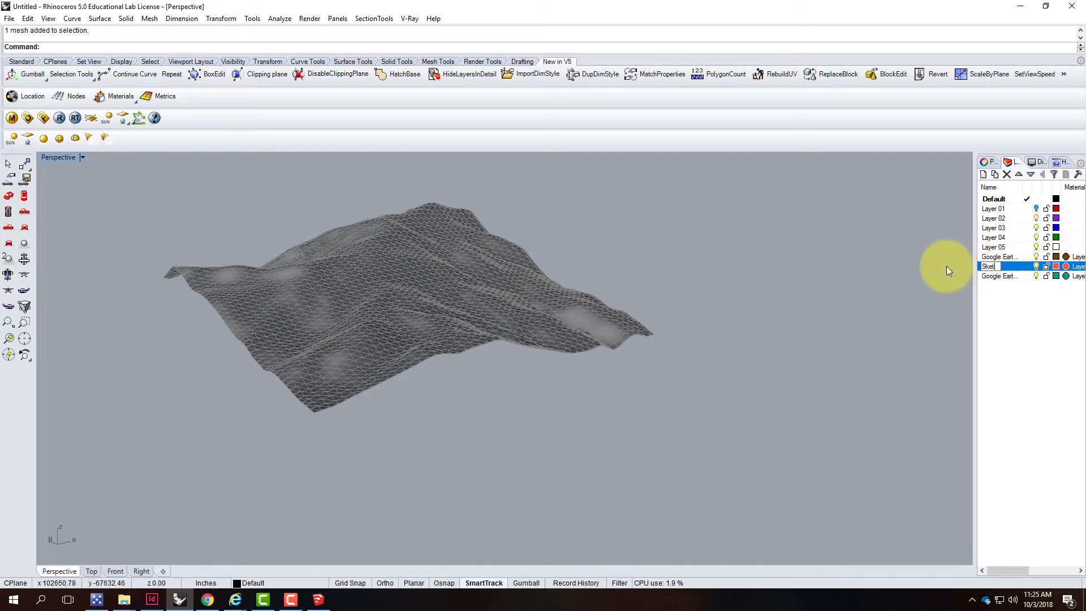
text(chUp Surface)
key(Return)
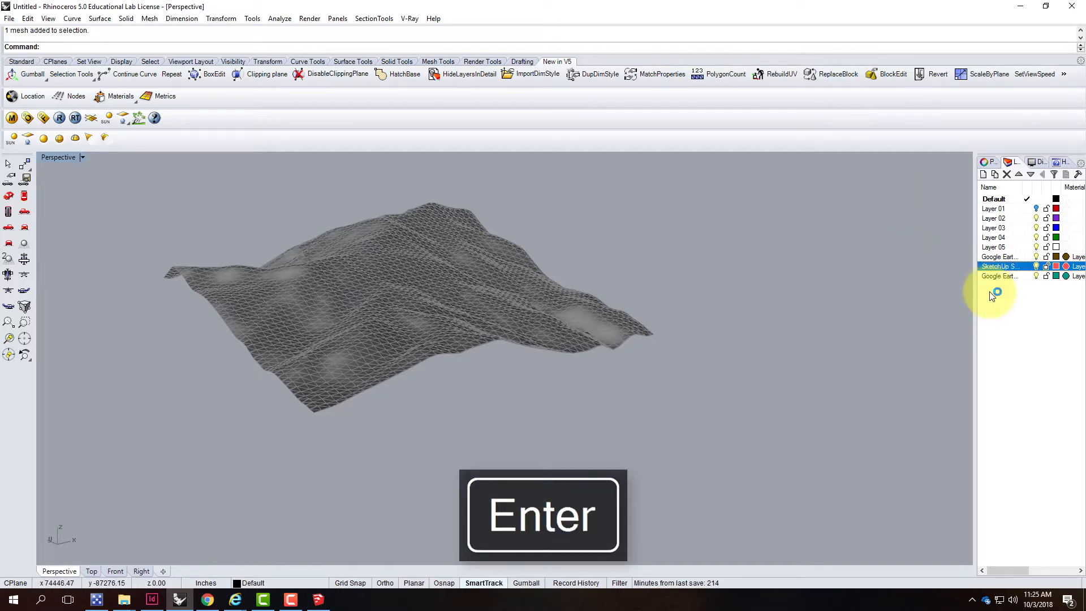
Delete both Google Earth layers and Layers 02 through 05
click(996, 277)
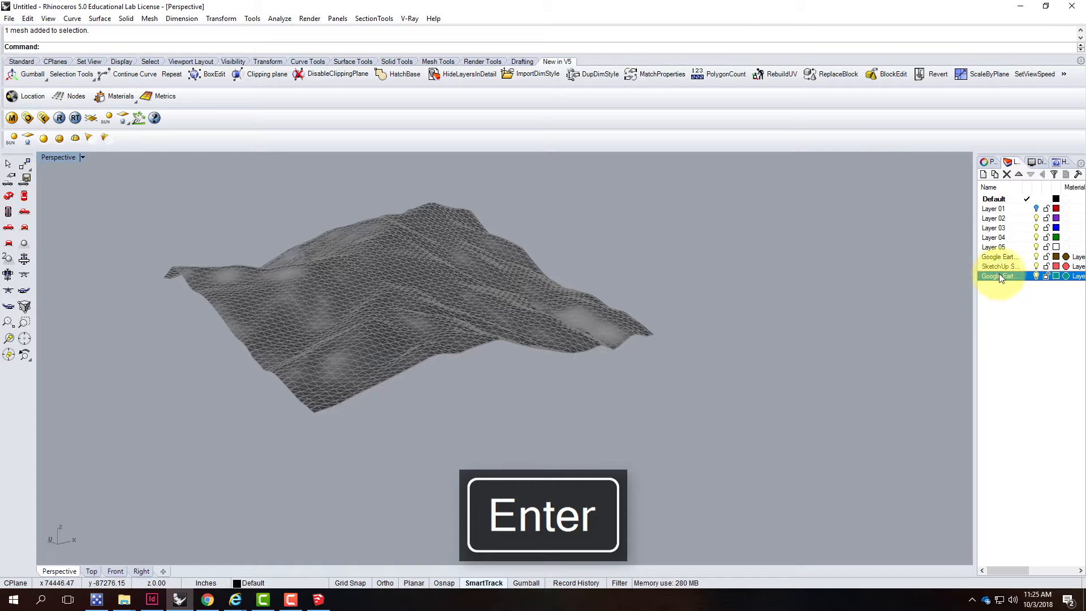
click(1007, 174)
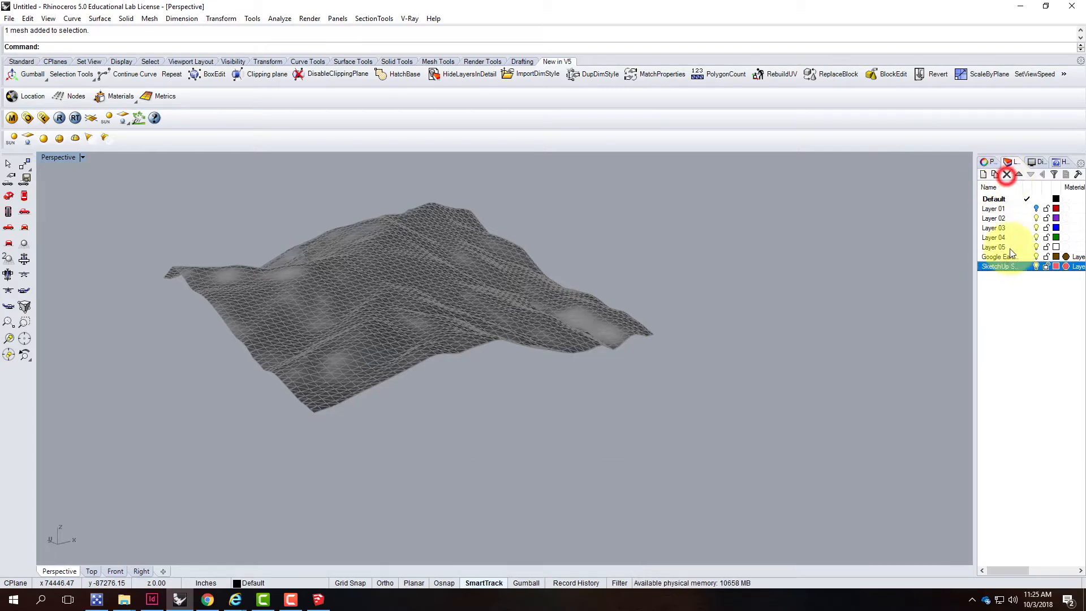
click(999, 257)
click(1006, 174)
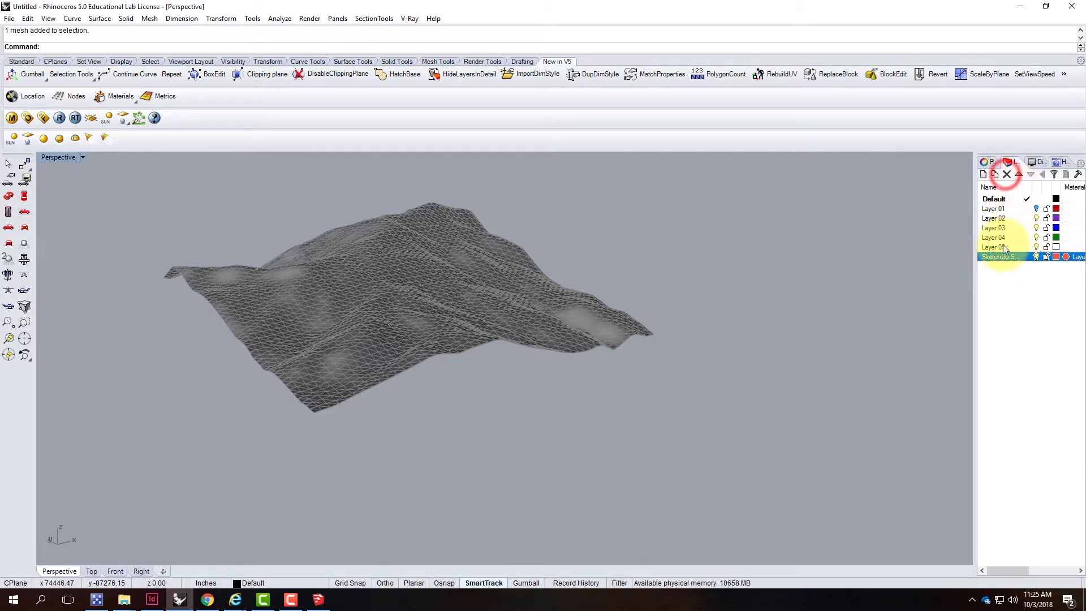
click(1002, 246)
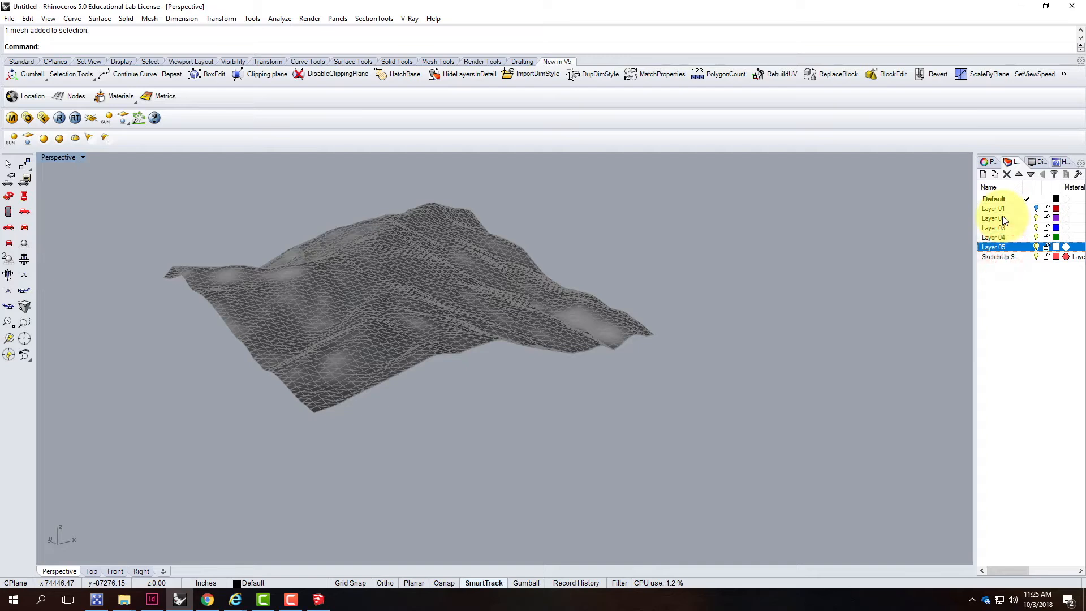
shift+click(1003, 220)
click(1007, 173)
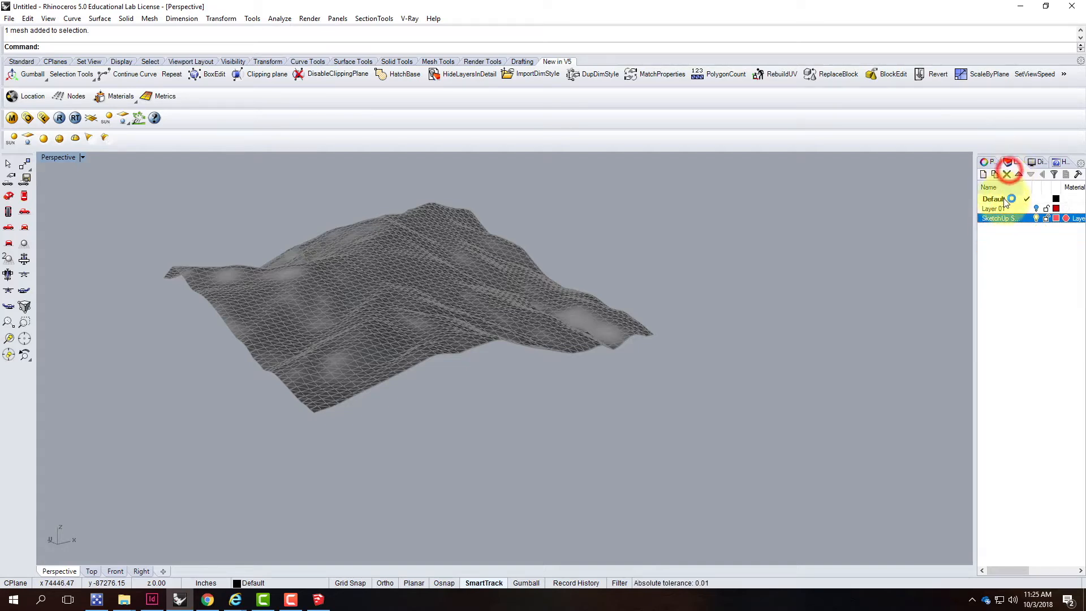
Rename the Default layer to ContourX
click(1003, 201)
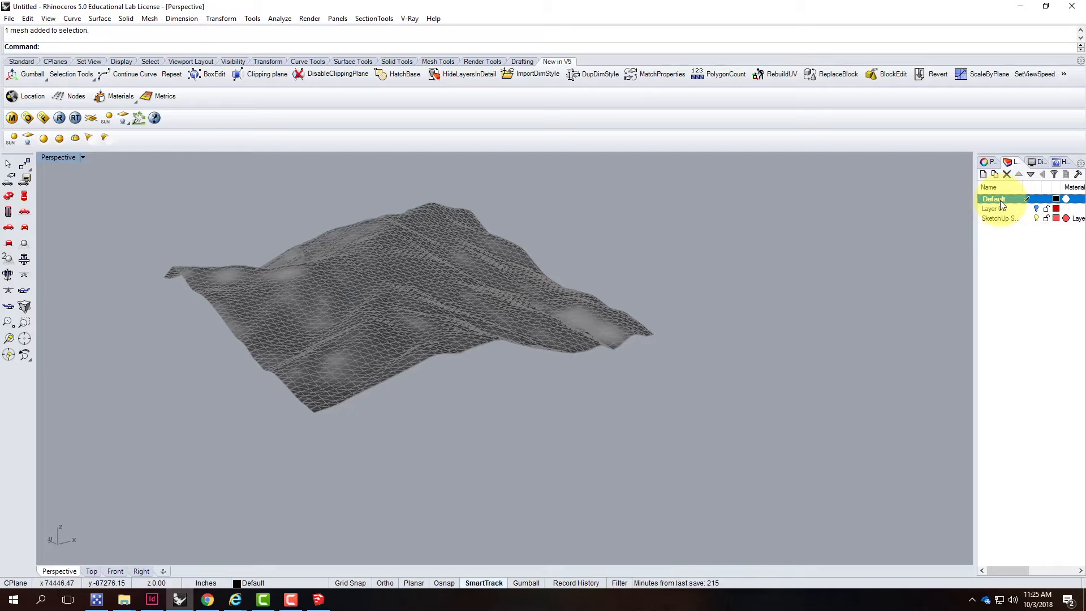
click(1000, 201)
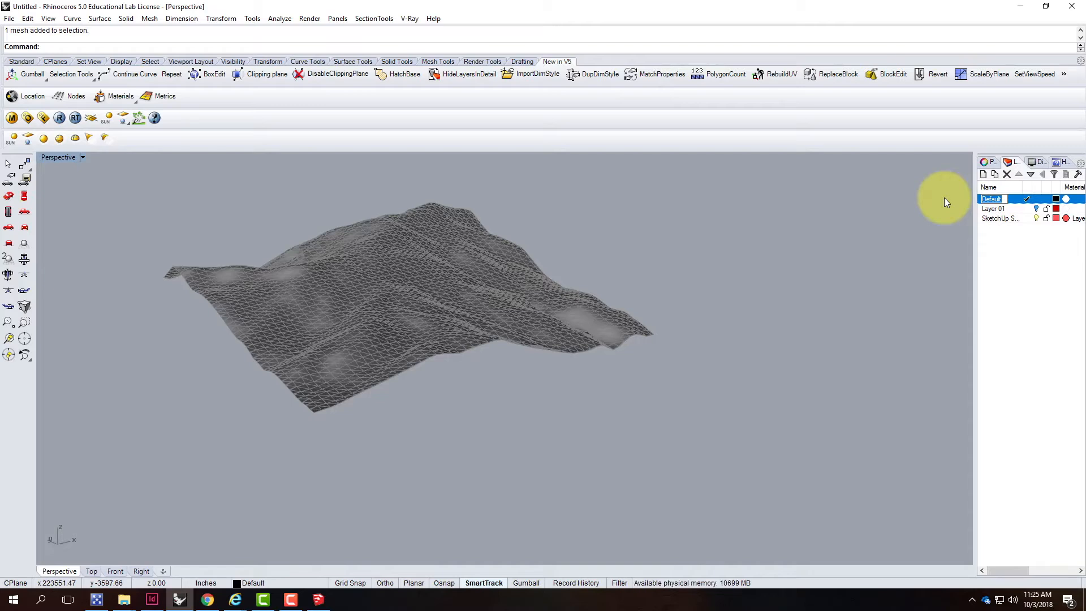
text(Contour)
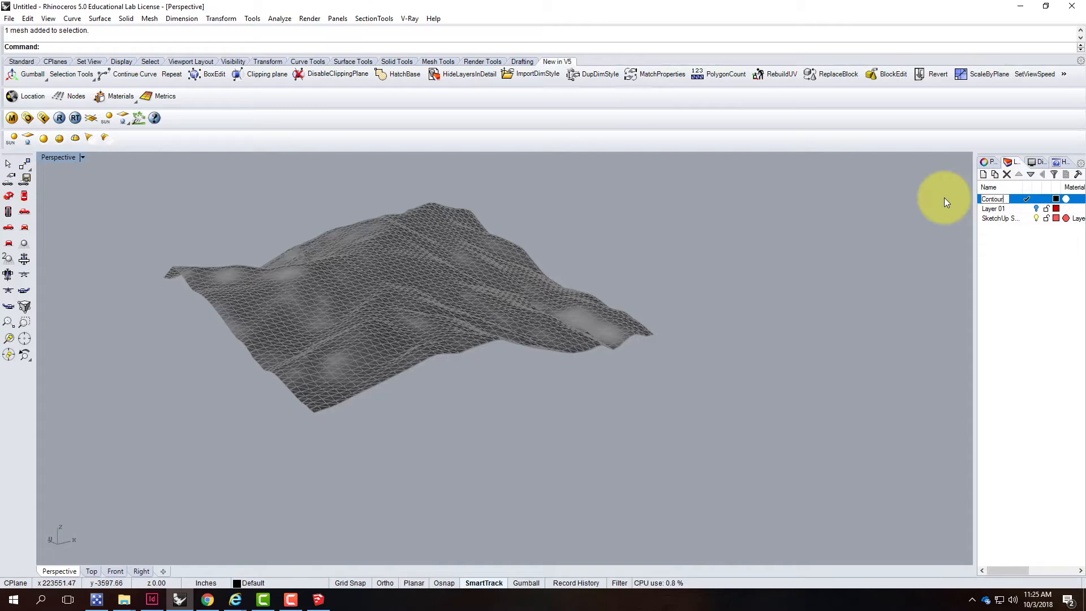
text(X)
click(1016, 285)
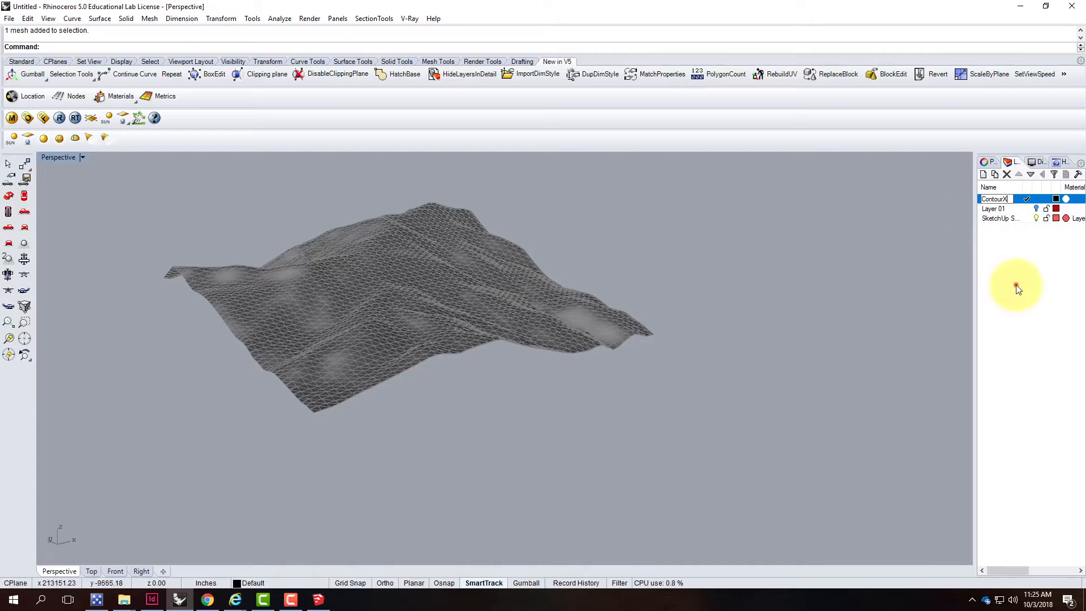
Examine the terrain mesh up close from several angles and zoom levels
click(337, 296)
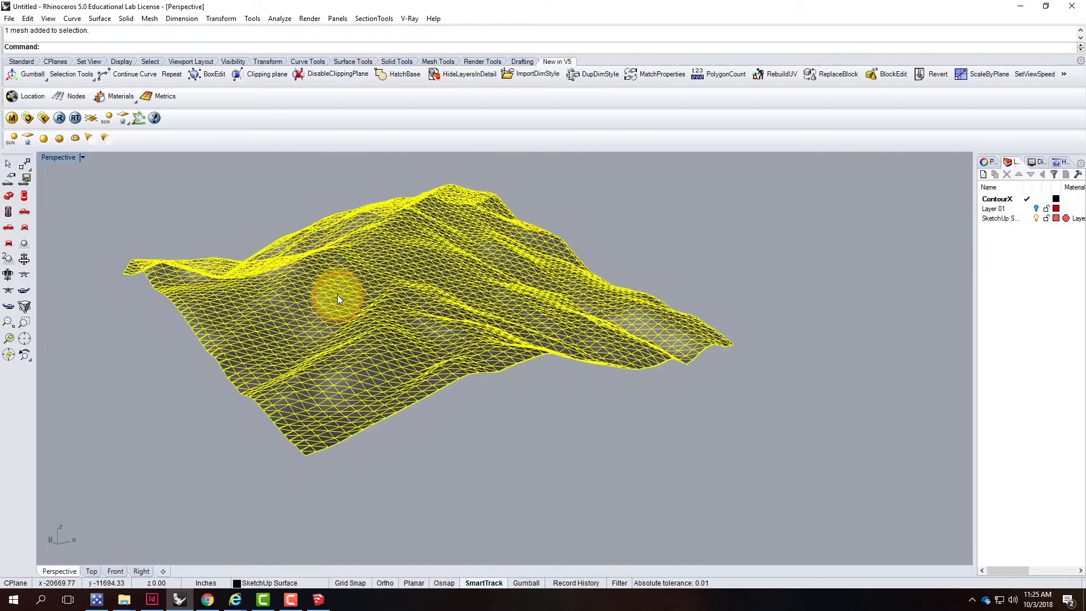
scroll(337, 294, up, 5)
right_drag(473, 317, 419, 325)
click(256, 163)
right_drag(229, 233, 396, 212)
scroll(396, 252, up, 5)
right_drag(395, 252, 358, 278)
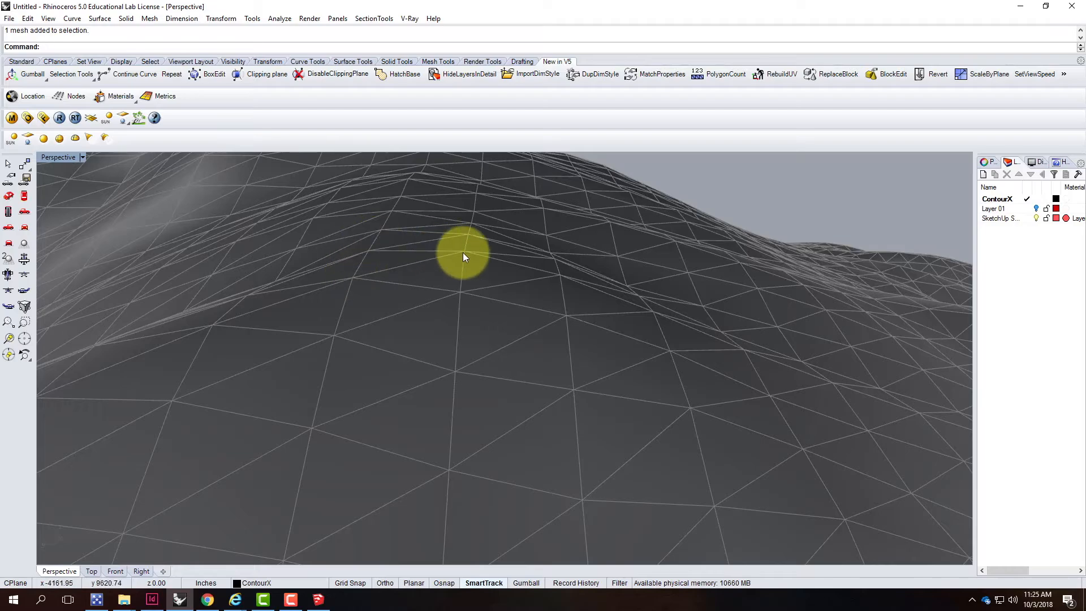
right_drag(463, 249, 445, 379)
right_drag(370, 249, 431, 242)
scroll(428, 242, up, 3)
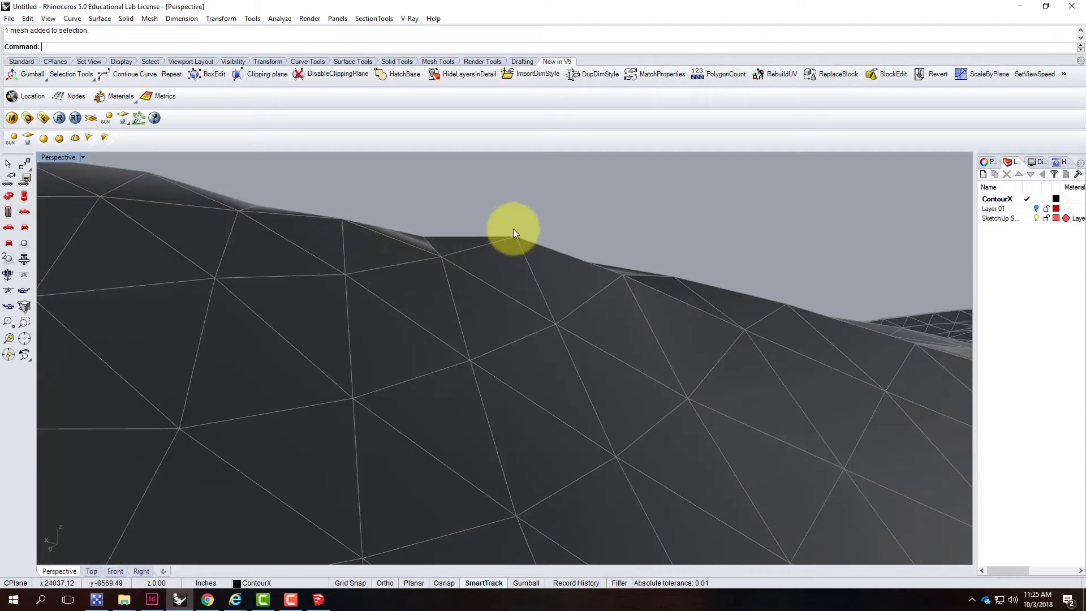
right_drag(696, 290, 666, 292)
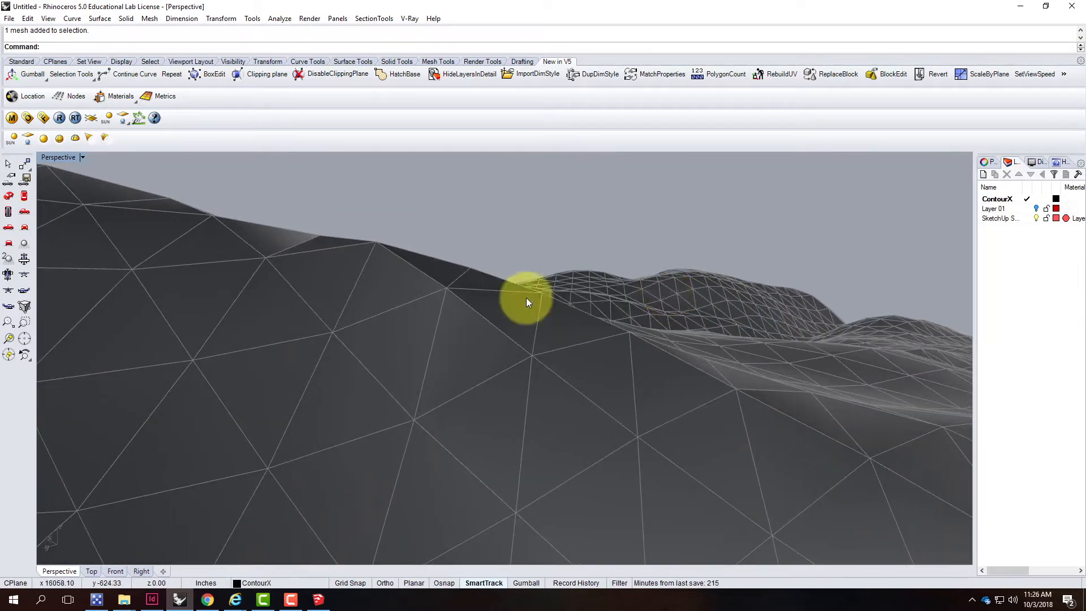
scroll(458, 305, up, 3)
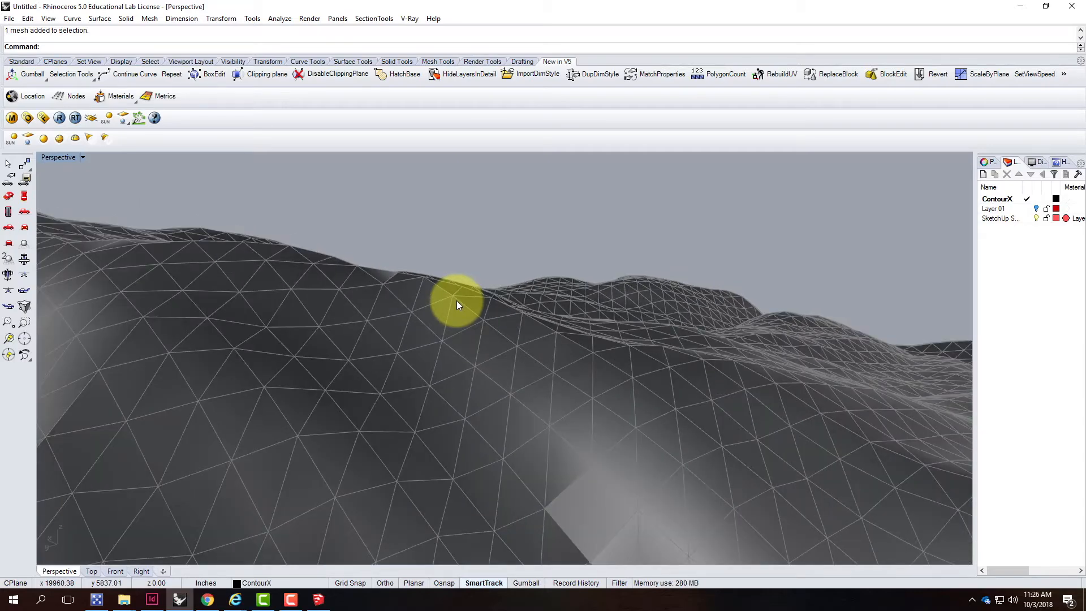
scroll(457, 305, down, 3)
click(452, 348)
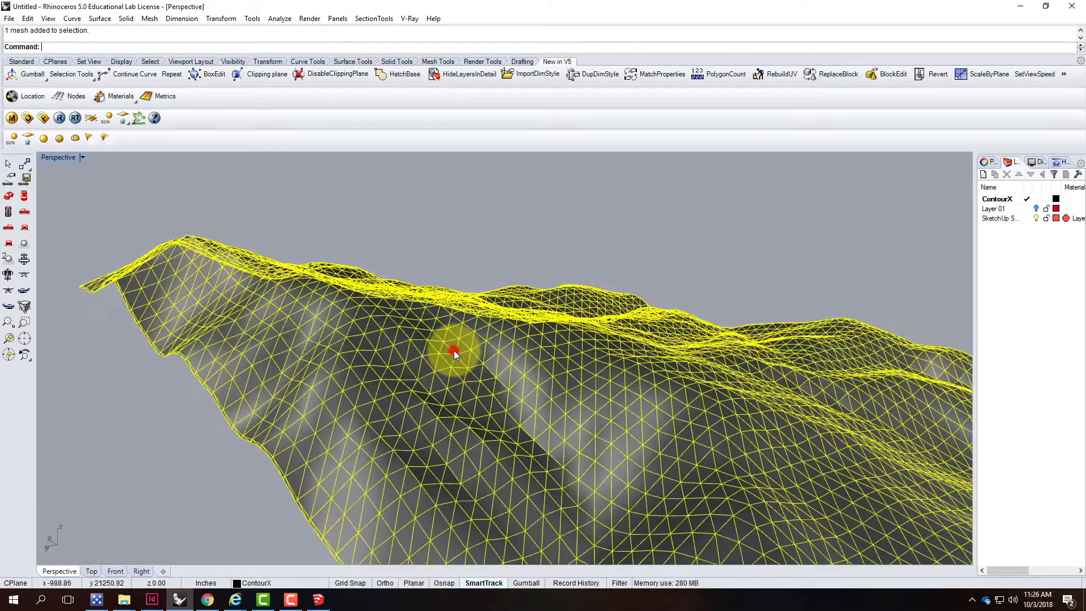
scroll(477, 271, down, 3)
right_drag(480, 271, 388, 328)
right_drag(298, 275, 574, 320)
right_drag(498, 255, 498, 254)
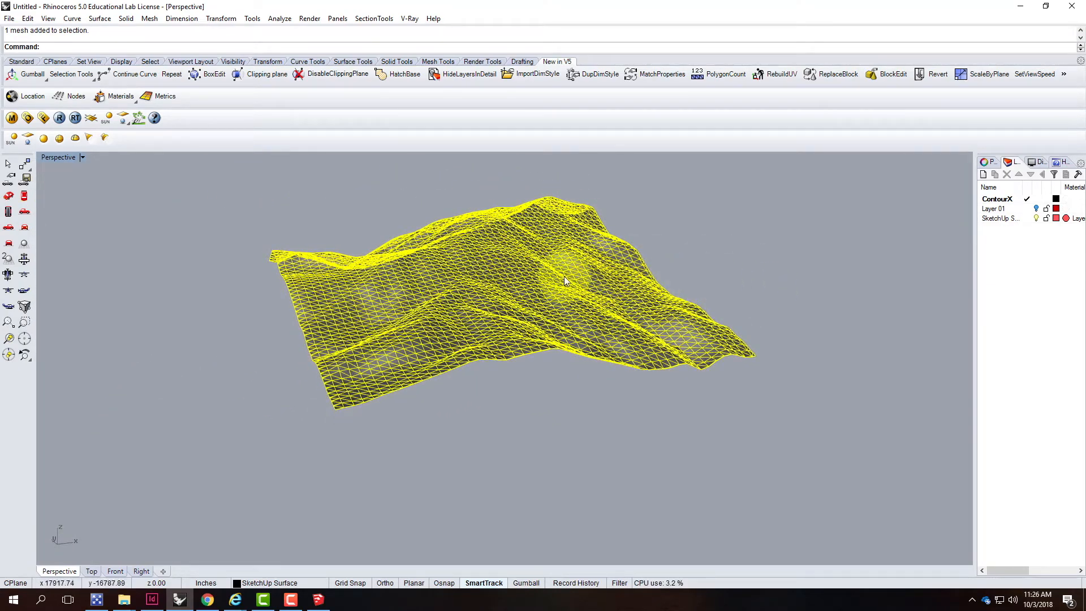
right_drag(370, 292, 526, 318)
click(661, 309)
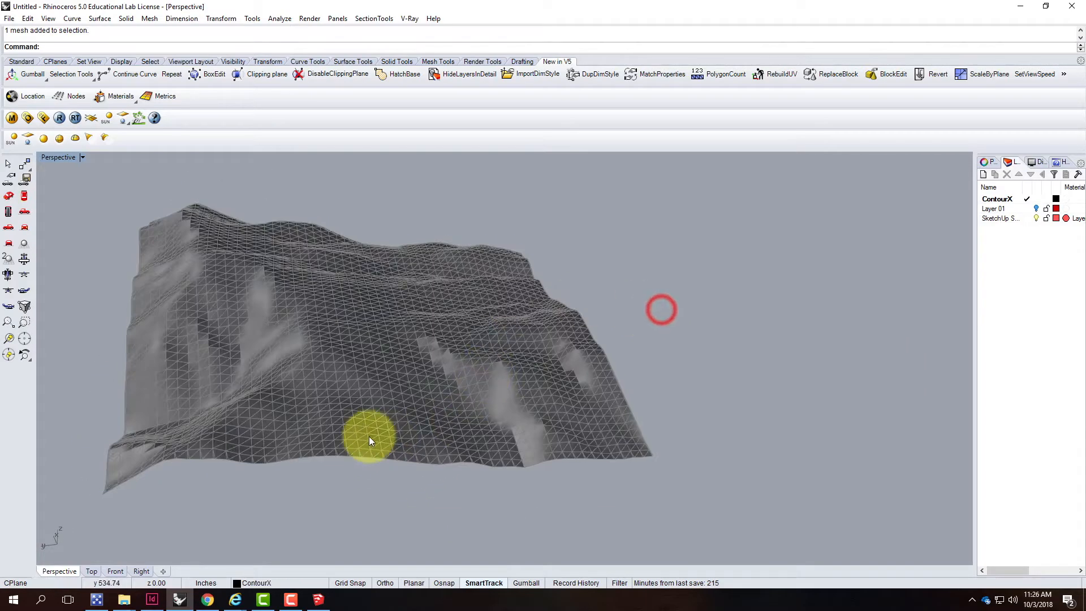
text(DupEdge)
key(Return)
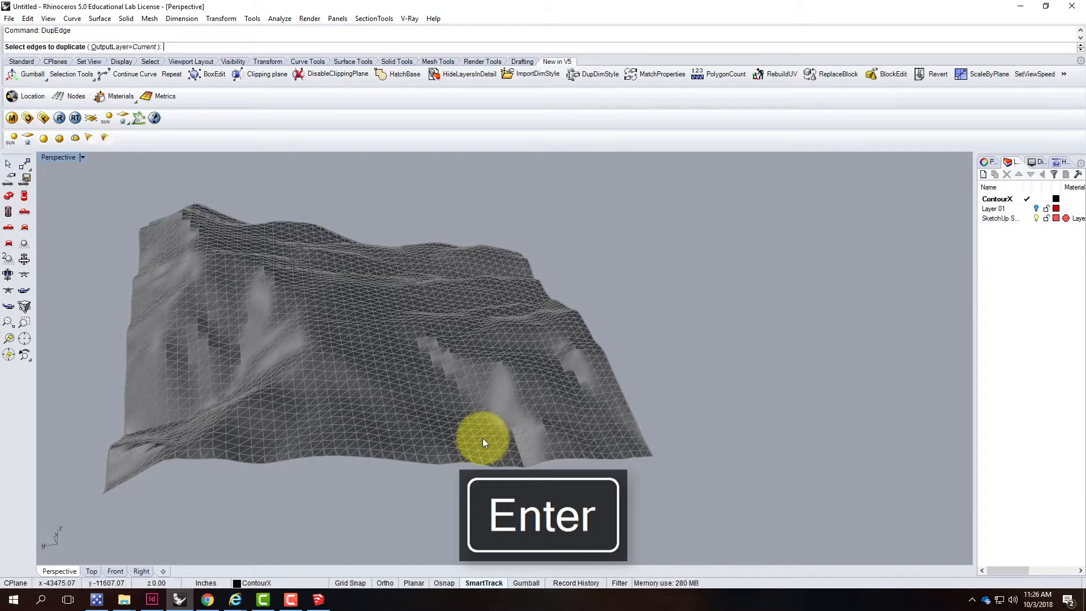
click(427, 464)
click(431, 463)
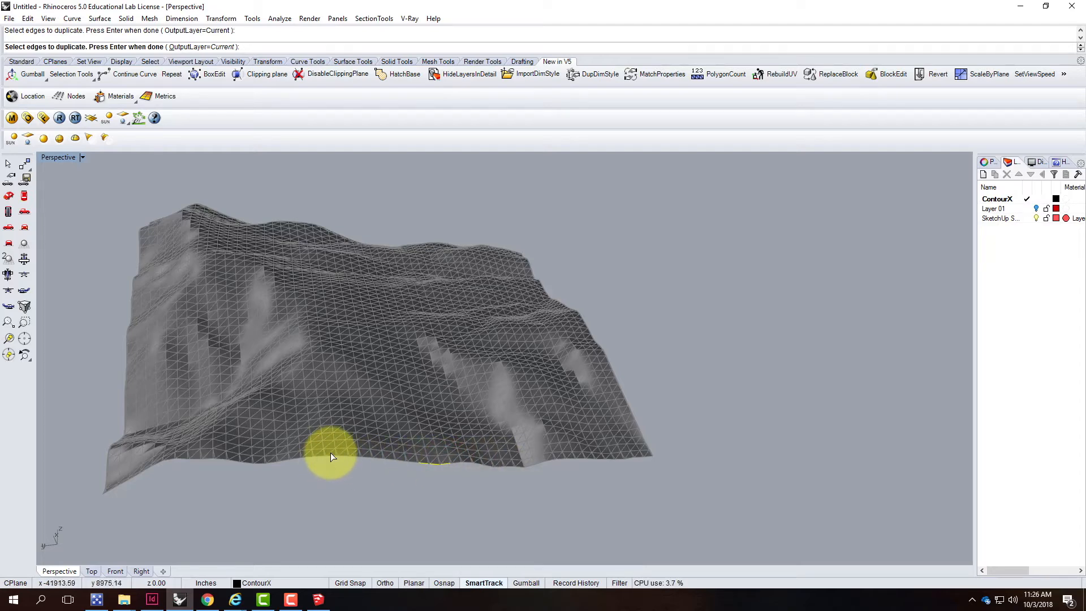
key(ctrl+z)
key(Escape)
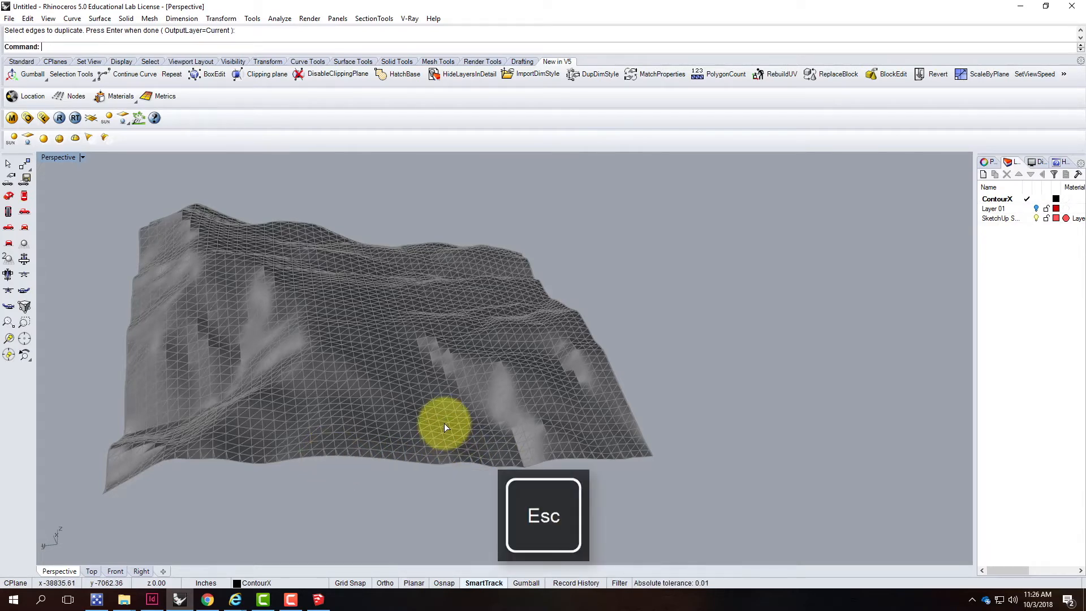
Start the Contour command and select the terrain mesh as the object to contour
right_drag(602, 416, 475, 482)
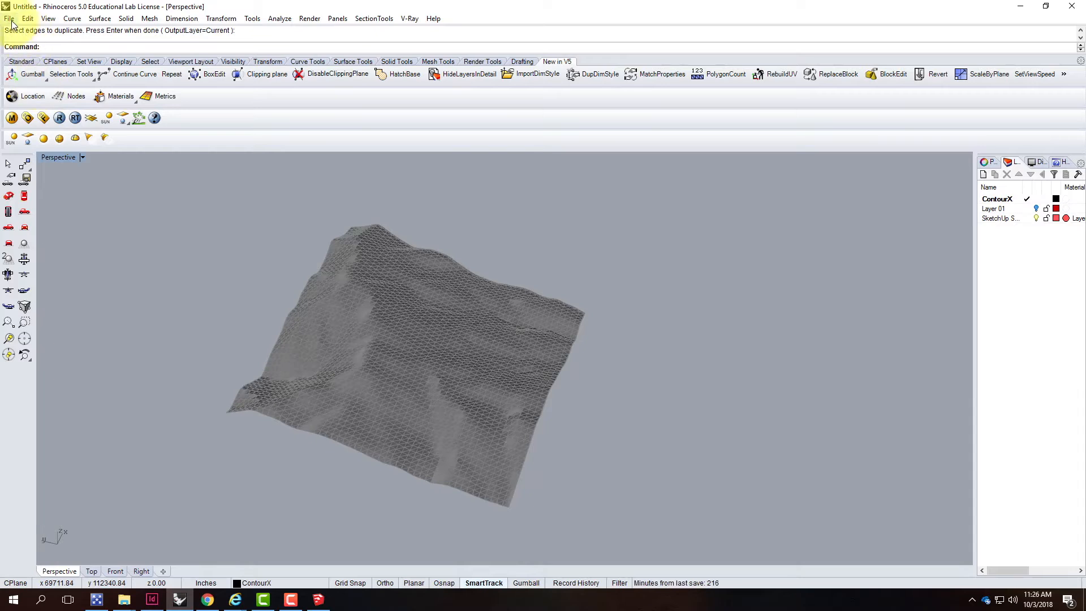
click(72, 18)
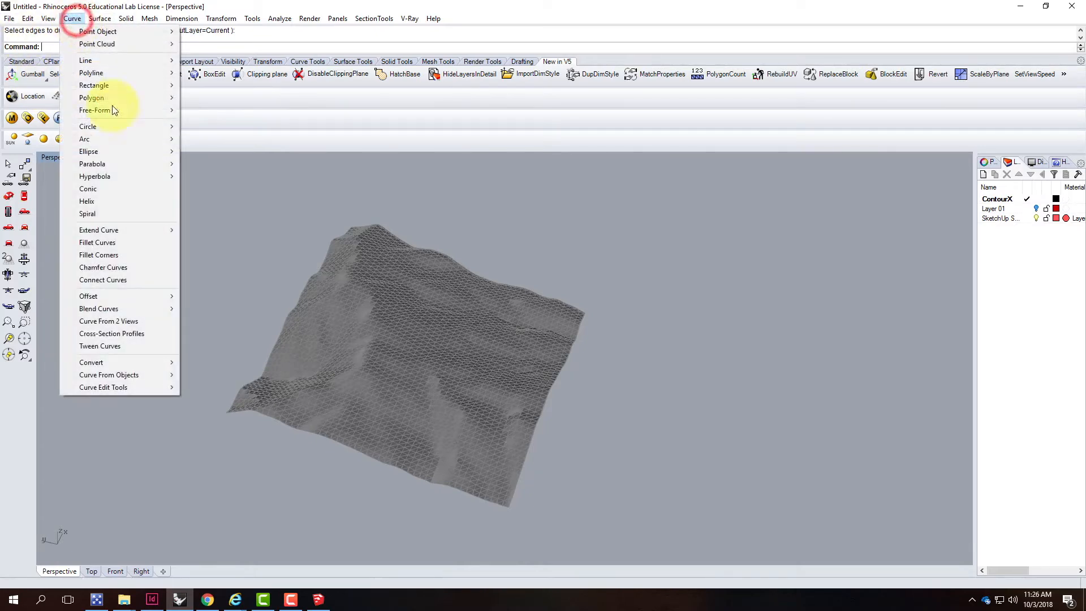
mouse_move(144, 374)
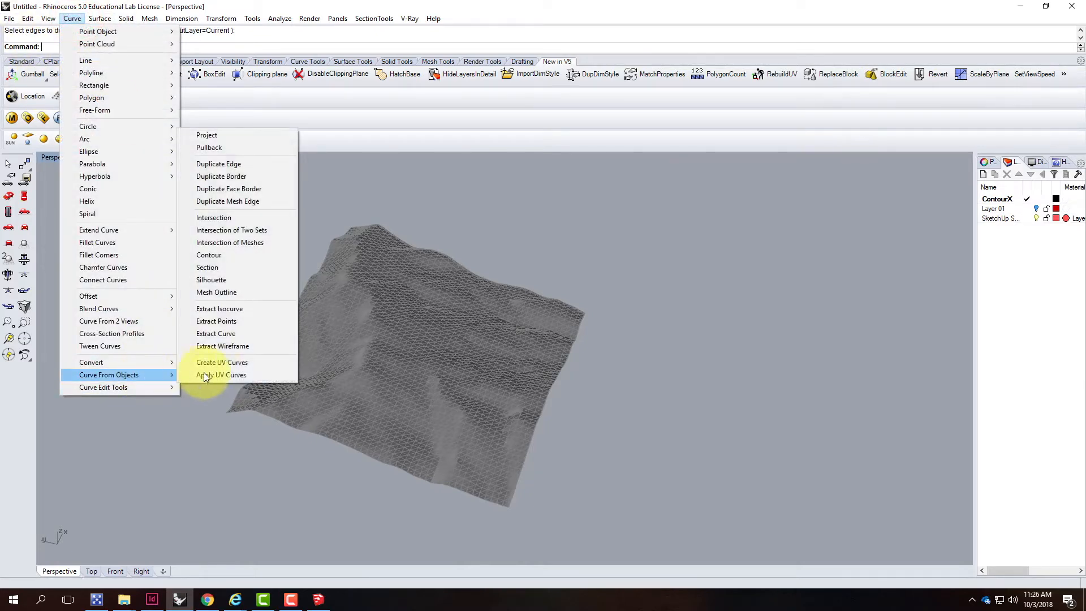
click(275, 255)
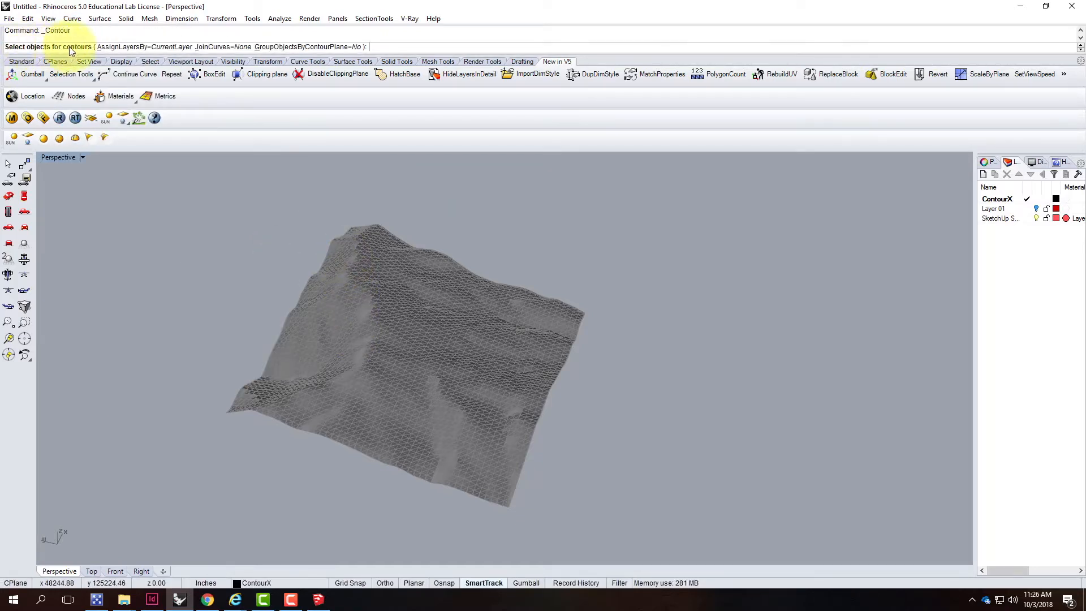
click(412, 346)
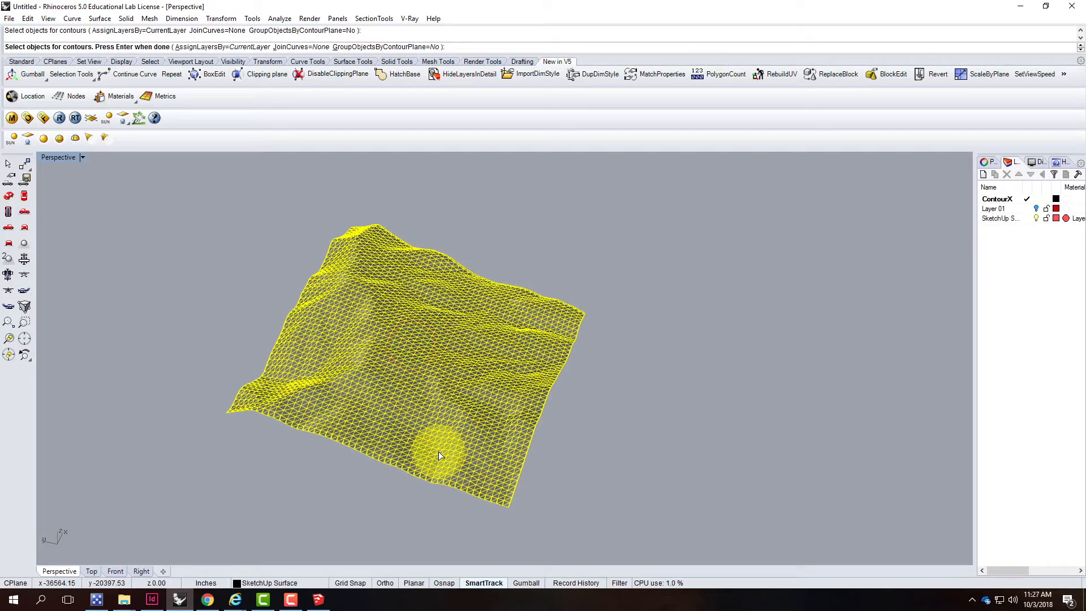
key(Return)
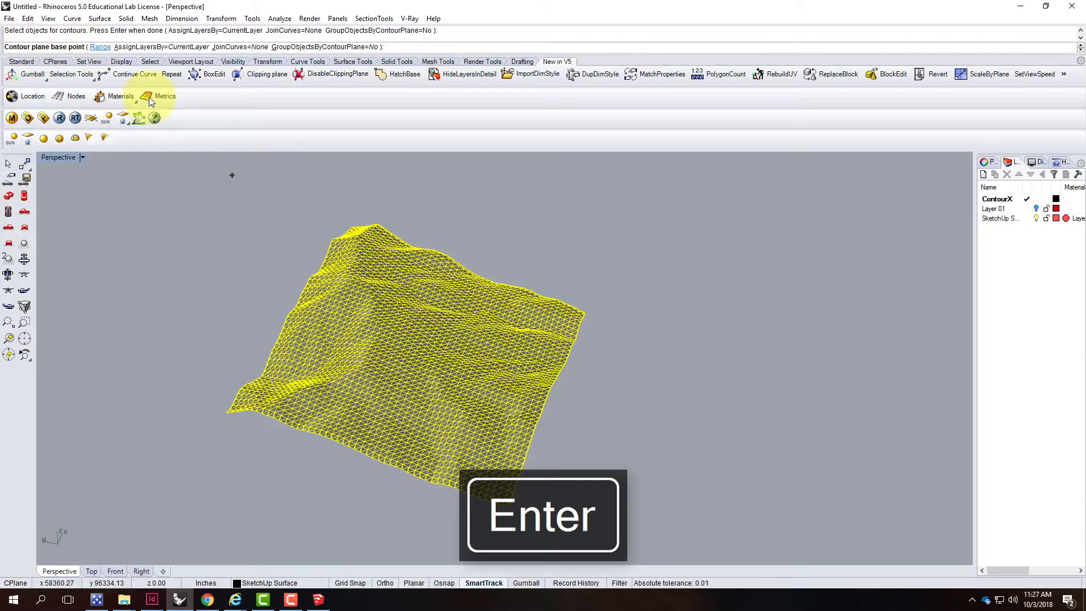
Enable Vertex object snap and pick the mesh's lowest corner vertex as the contour base point
scroll(519, 529, up, 3)
right_drag(533, 501, 435, 481)
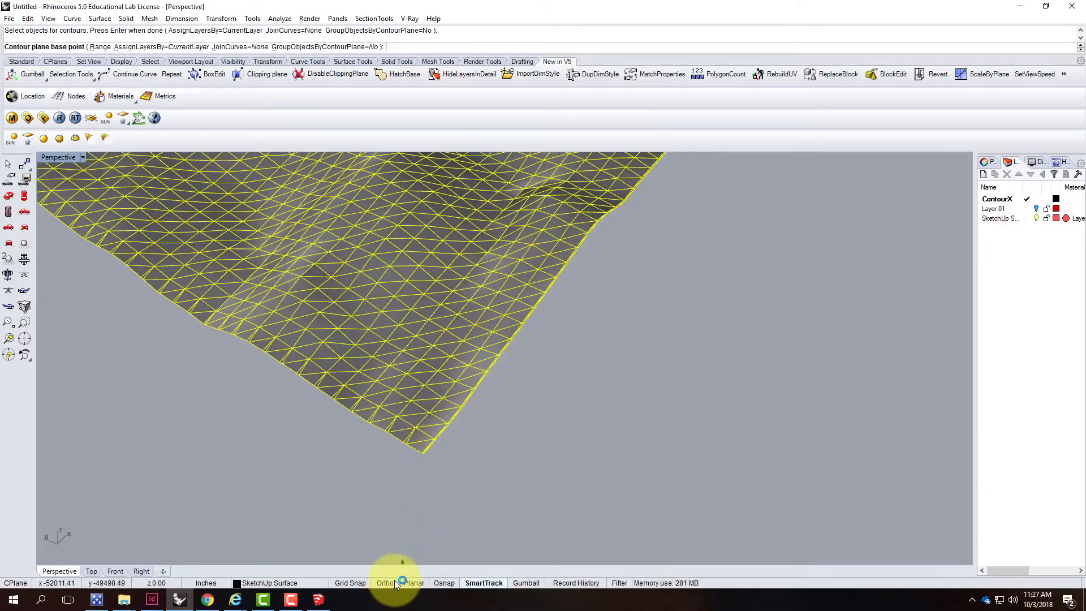
click(439, 582)
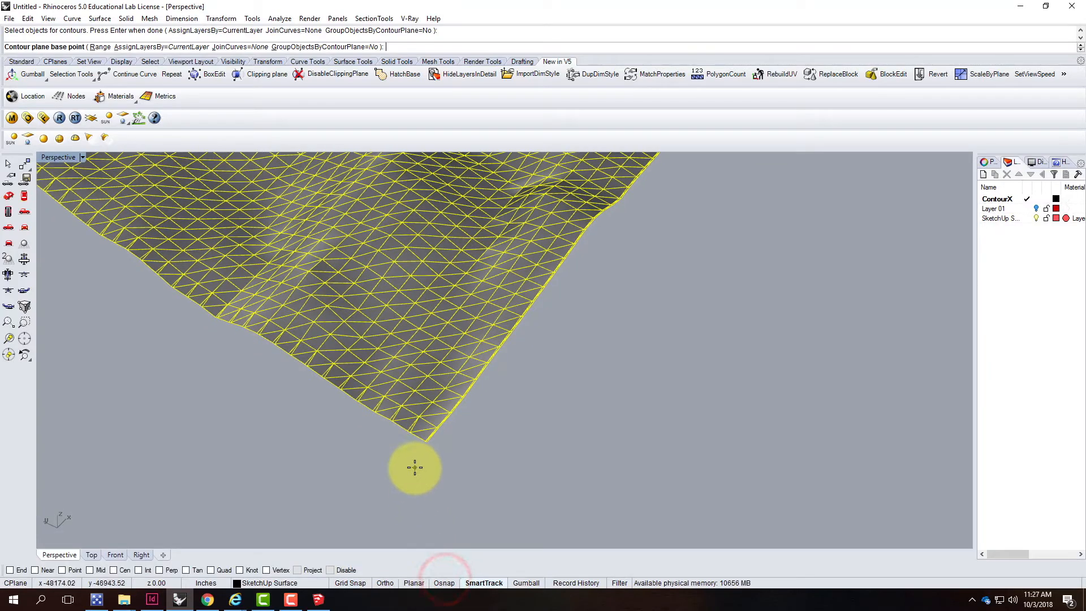
click(266, 570)
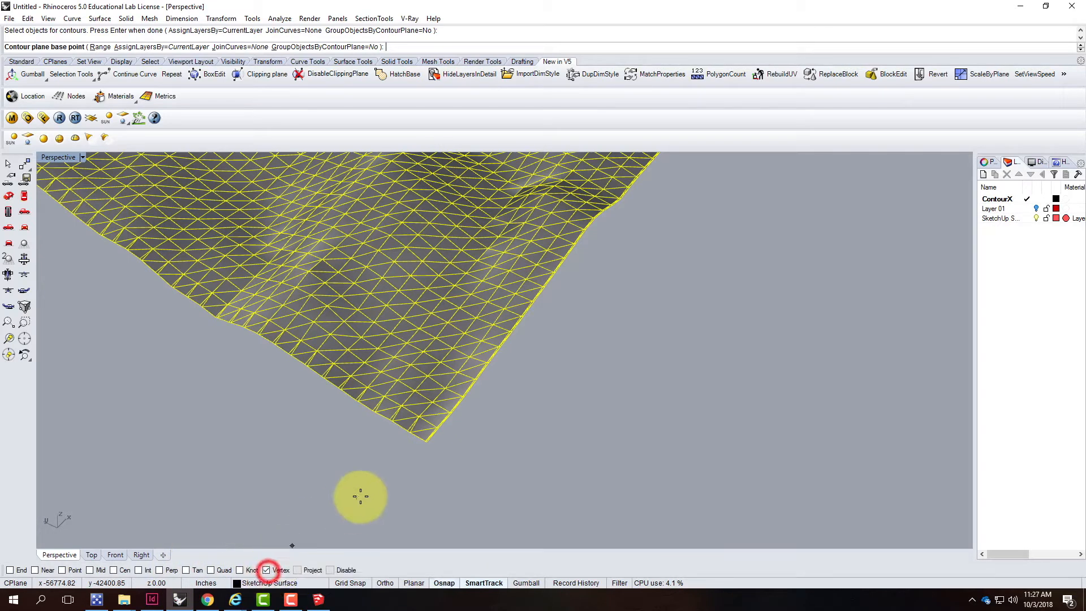
click(427, 443)
Turn on Ortho, set the contour direction straight up, and space the contours 100' apart
scroll(389, 480, down, 4)
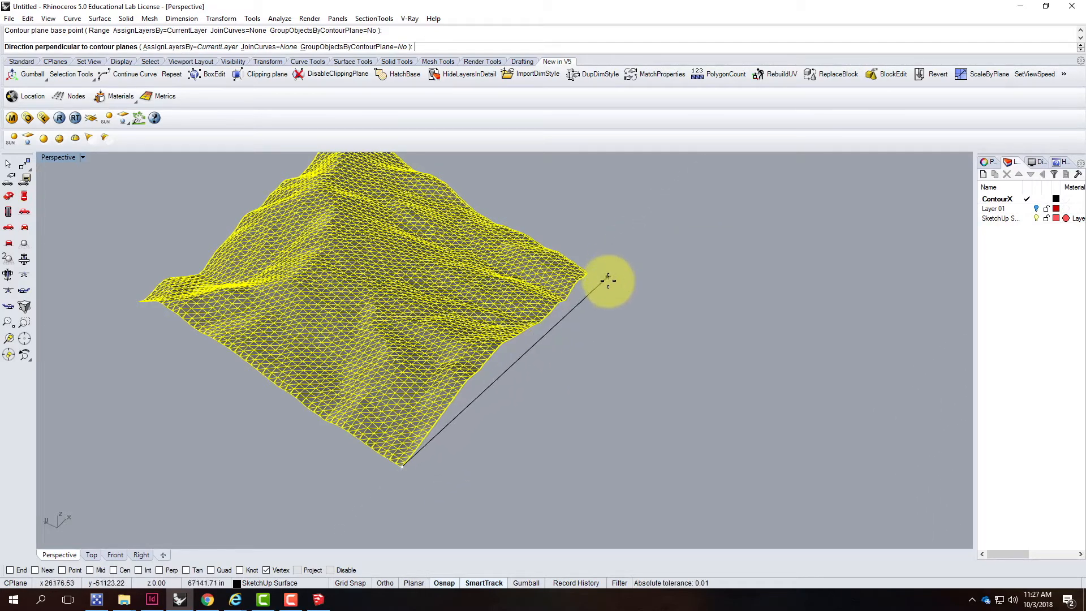
click(387, 582)
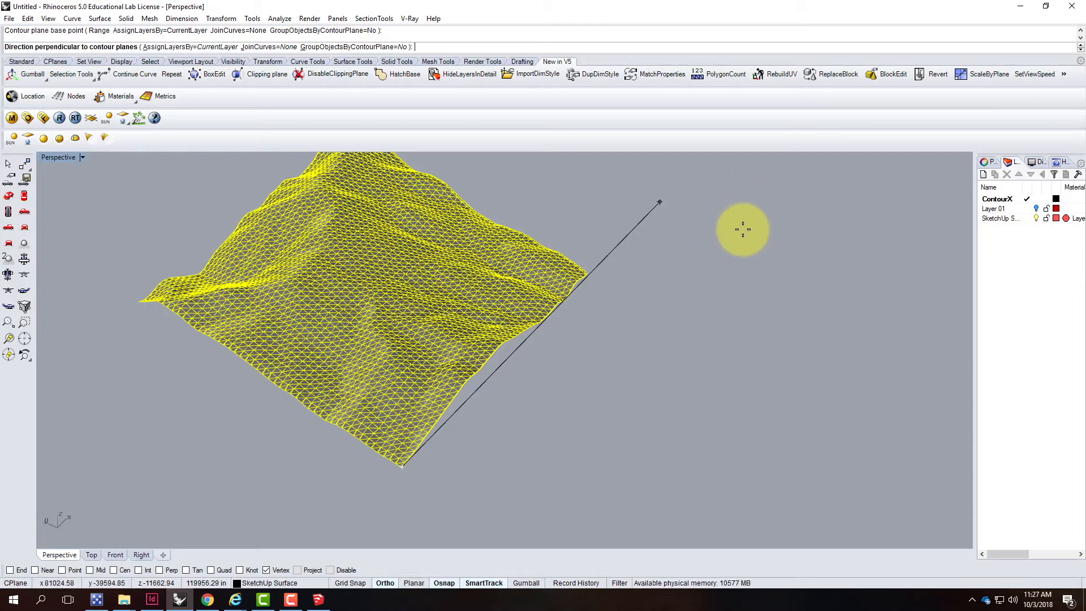
click(742, 229)
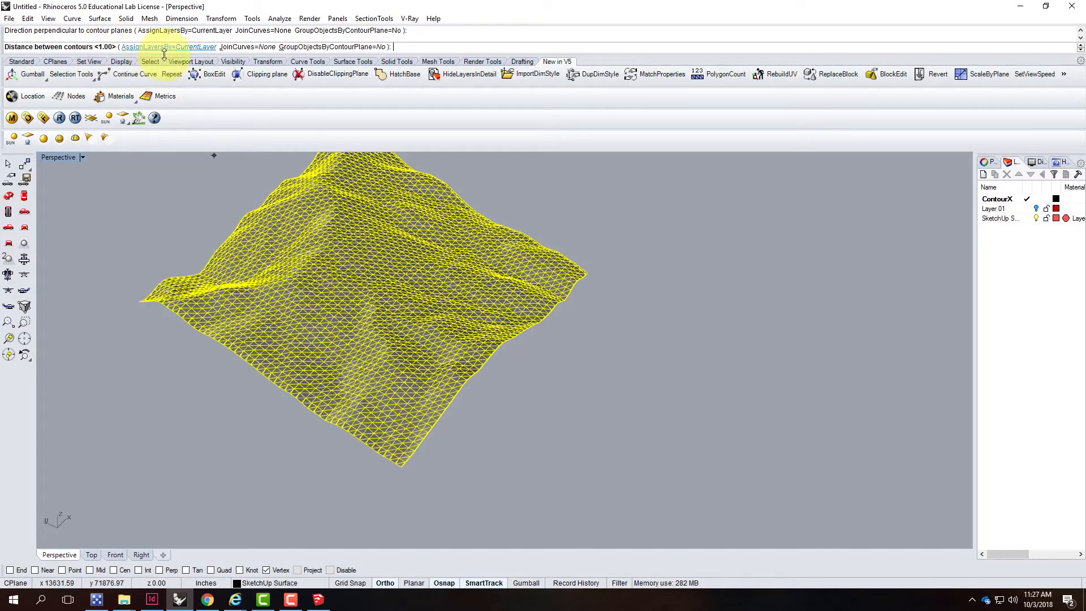
text(1)
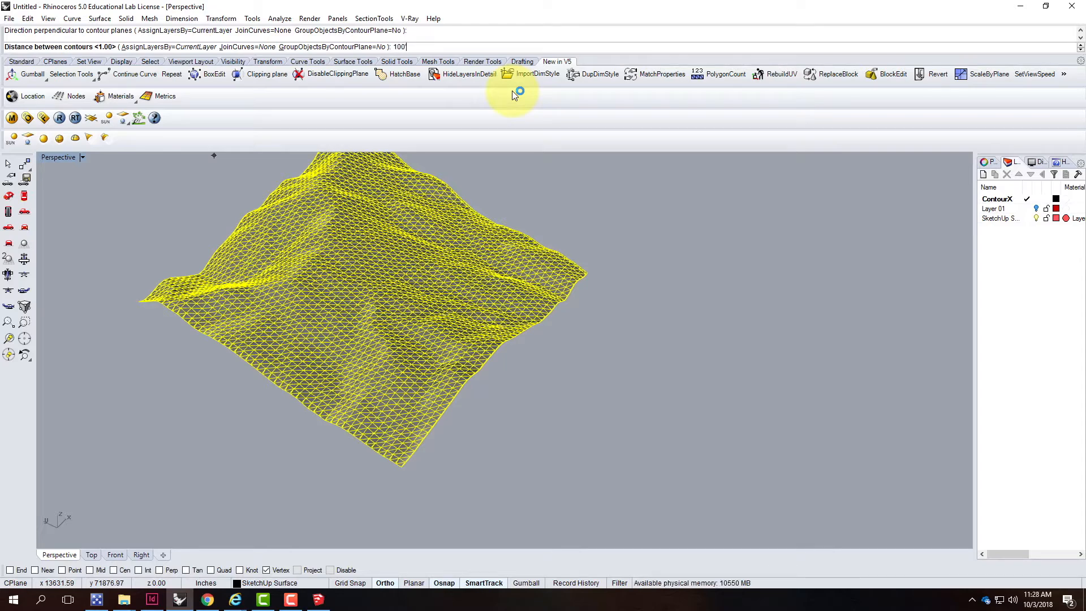
text(00')
key(Return)
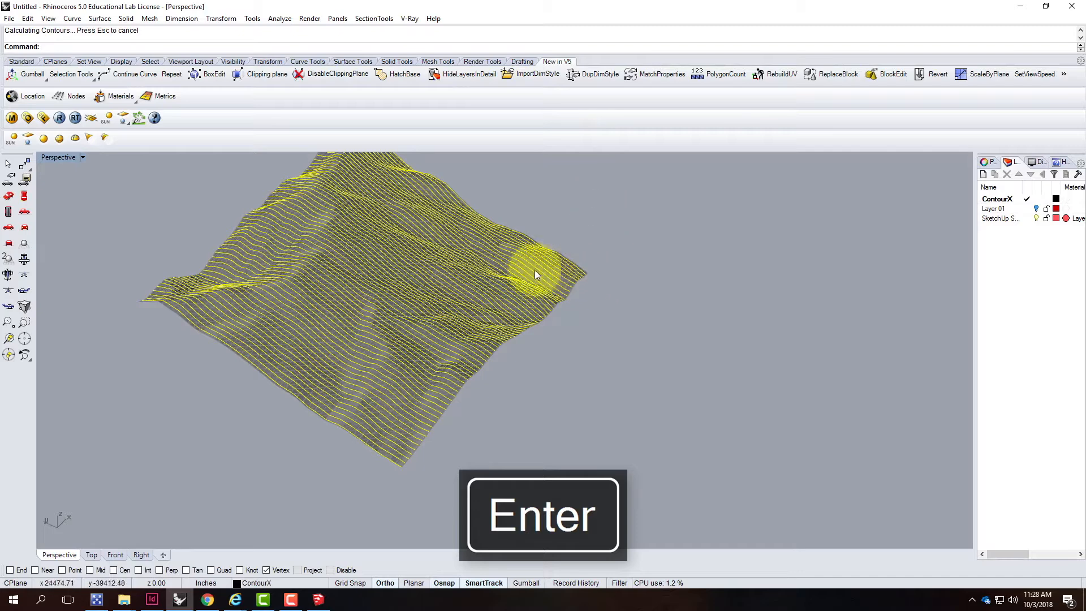
Examine the generated contour lines on the terrain up close from several angles
scroll(427, 418, up, 10)
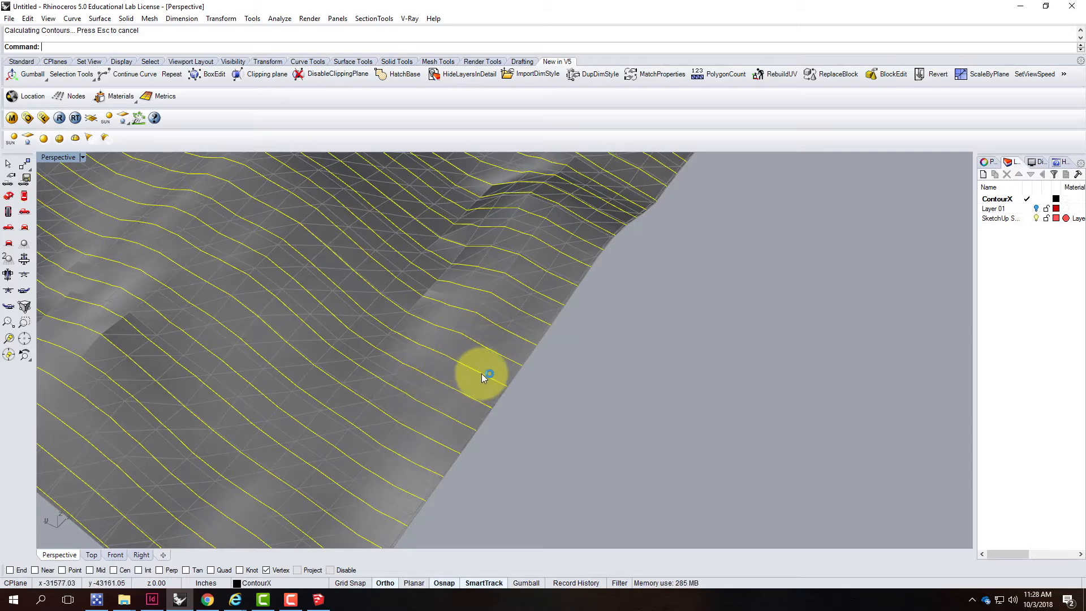
scroll(462, 389, down, 8)
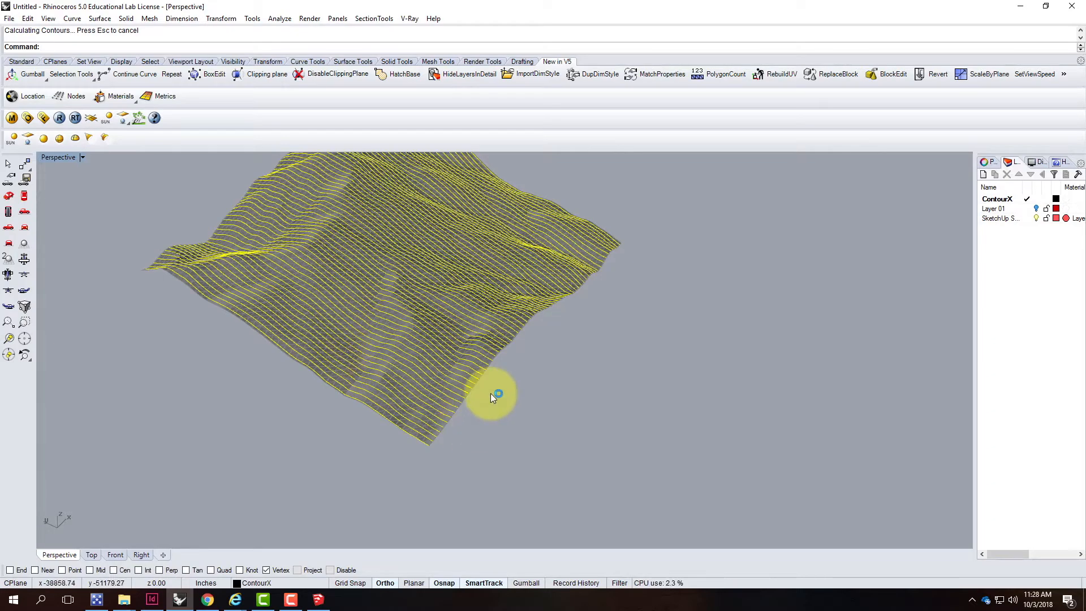
scroll(485, 320, up, 3)
scroll(485, 318, up, 2)
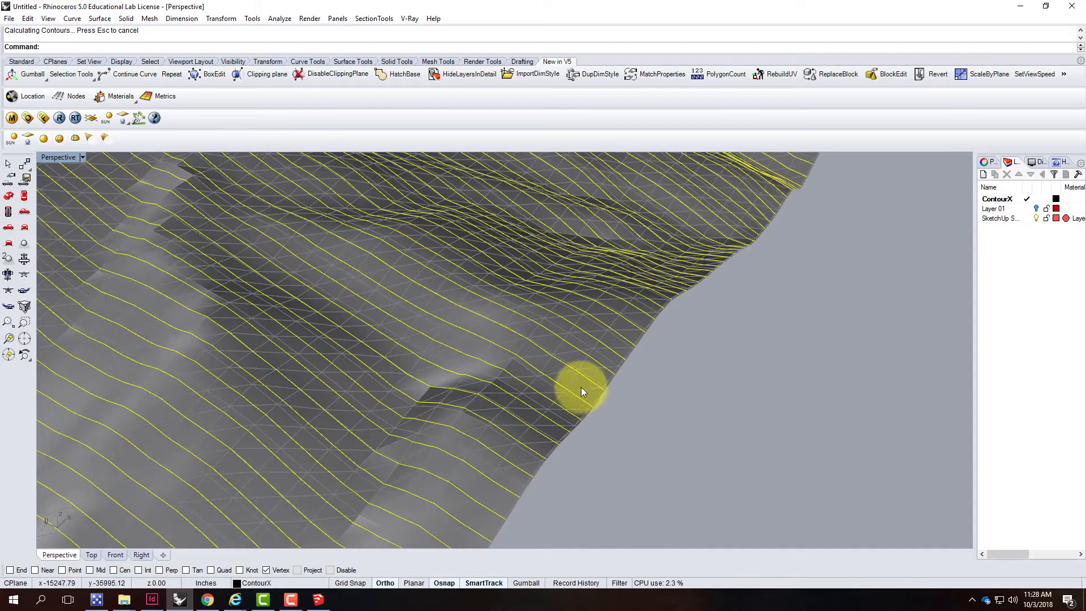
right_drag(772, 380, 665, 306)
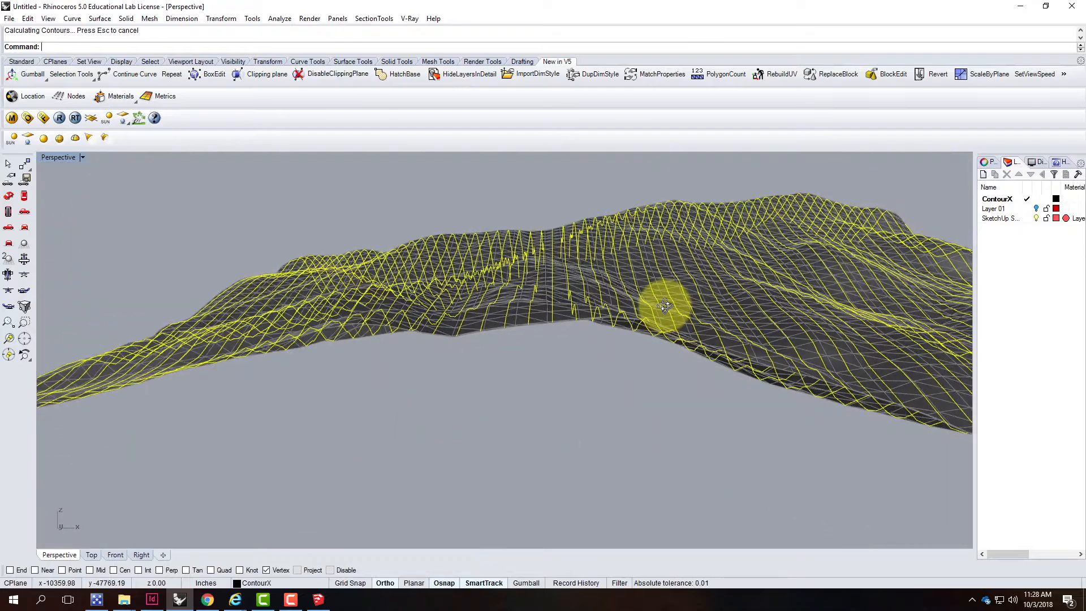
right_drag(581, 406, 402, 384)
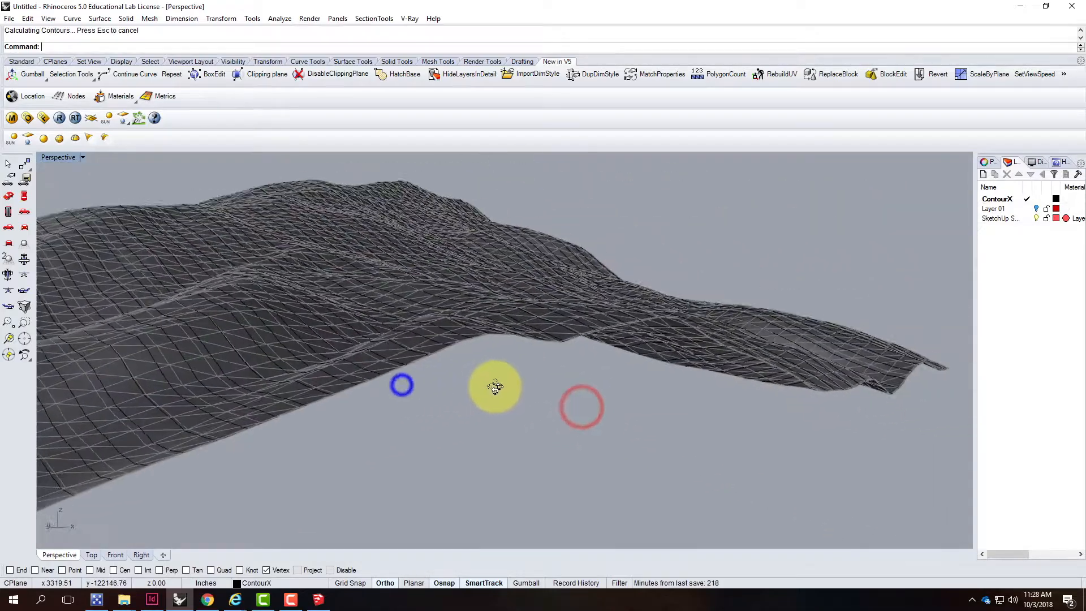
scroll(557, 401, up, 3)
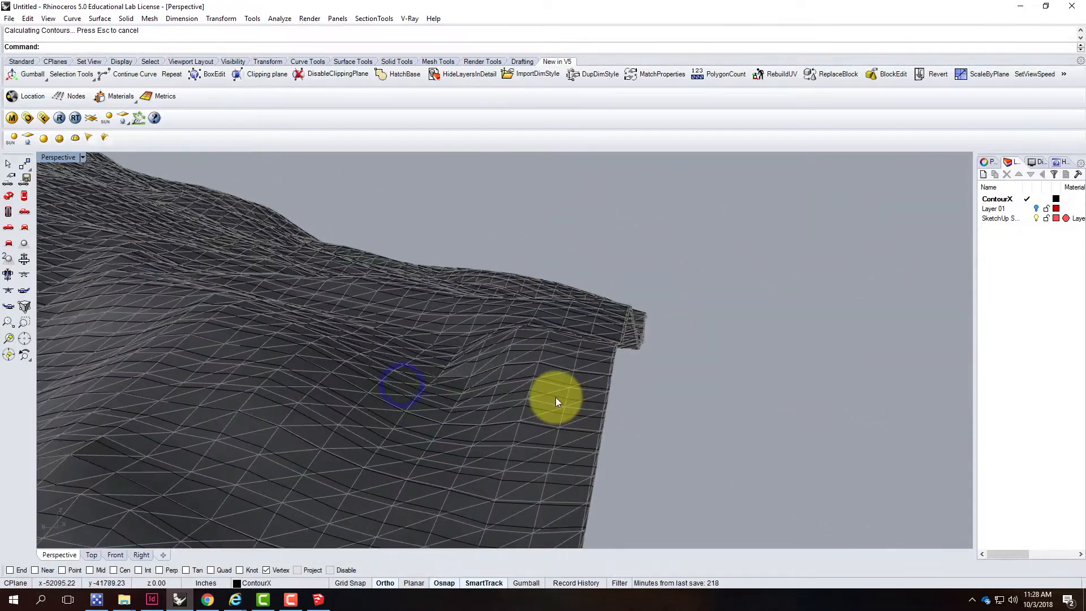
Hide the SketchUp Surface layer to view the contour curves on their own
click(1036, 219)
right_drag(770, 395, 722, 412)
scroll(665, 412, down, 5)
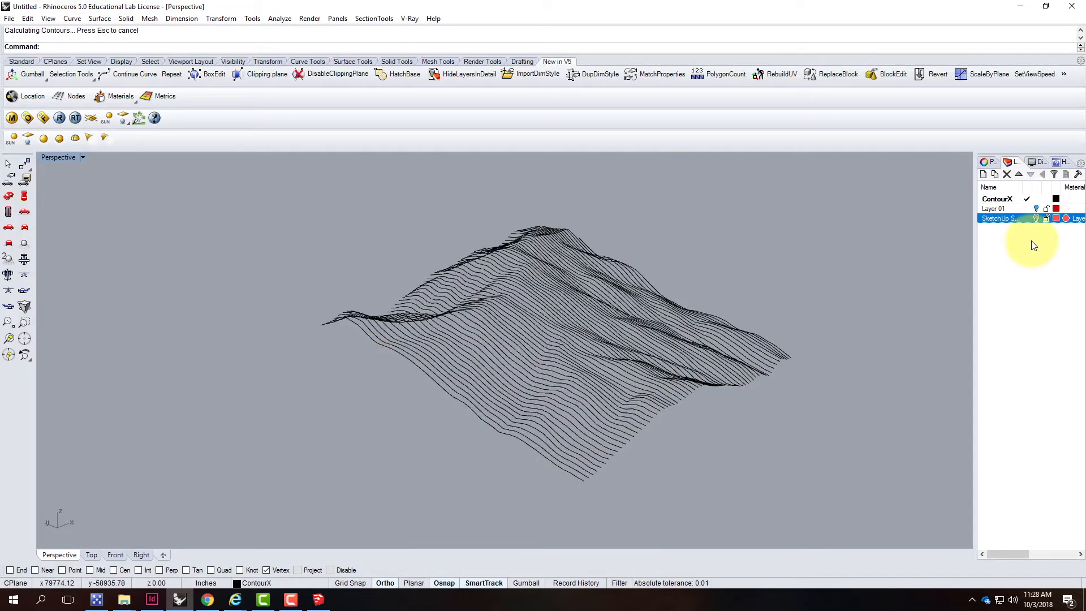
Create a new layer named ContourY and turn the SketchUp Surface layer back on
click(983, 175)
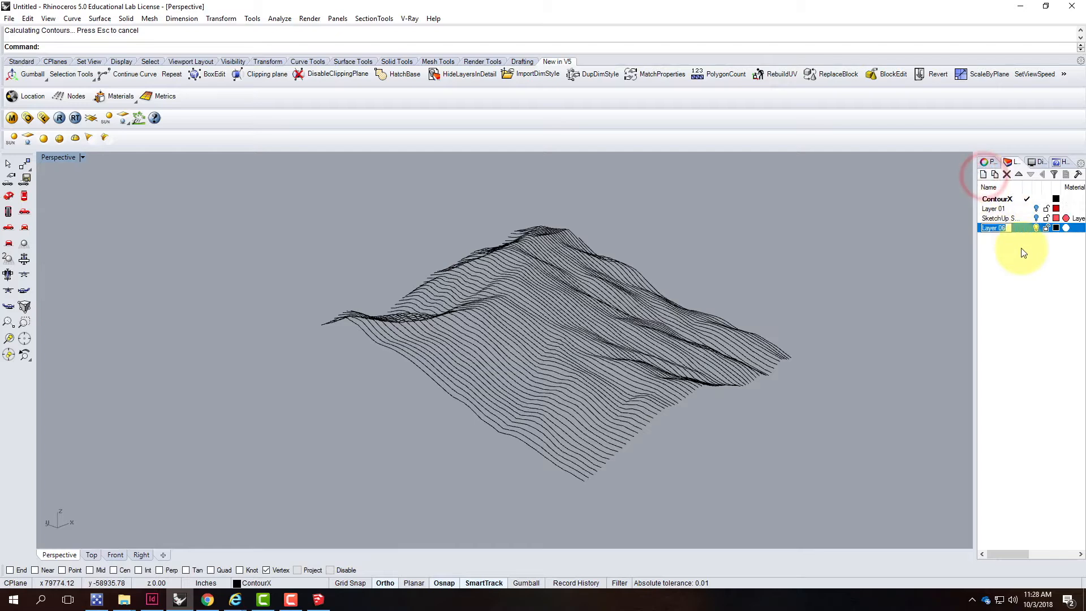
text(Conto)
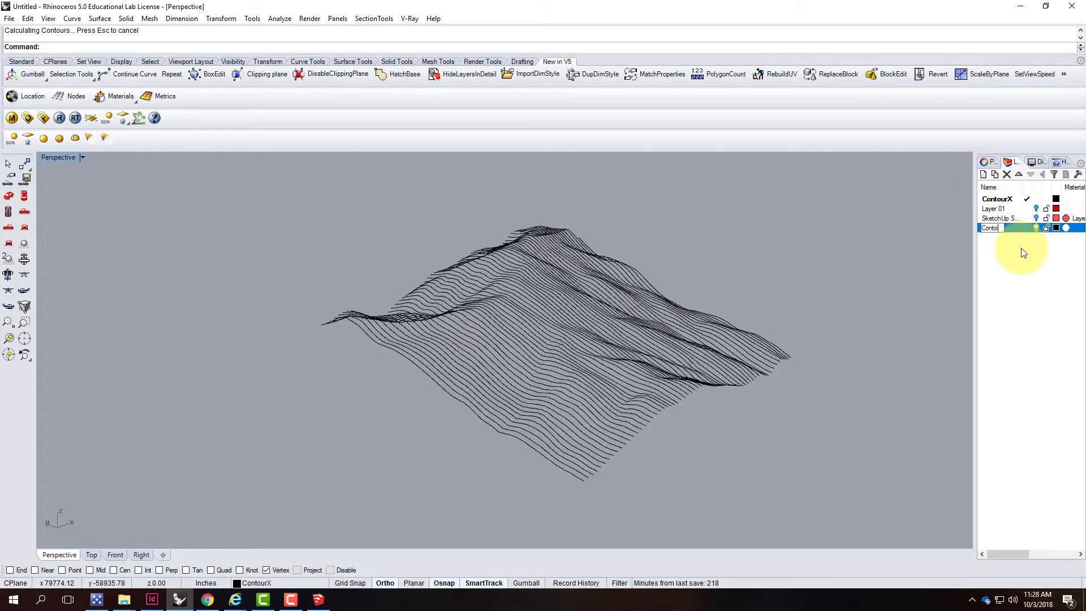
text(urY)
key(Return)
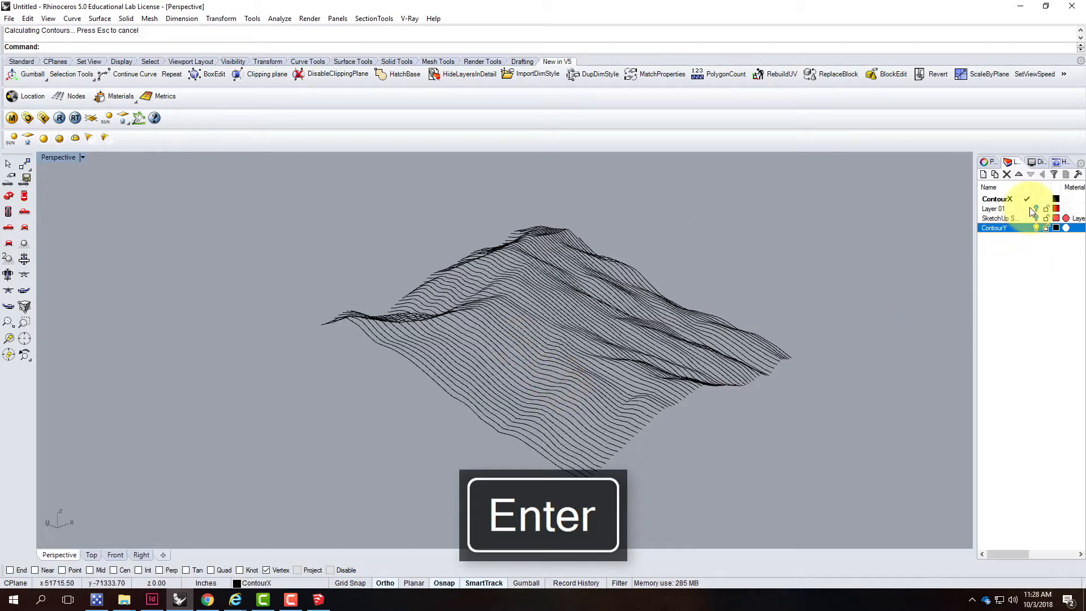
click(1037, 219)
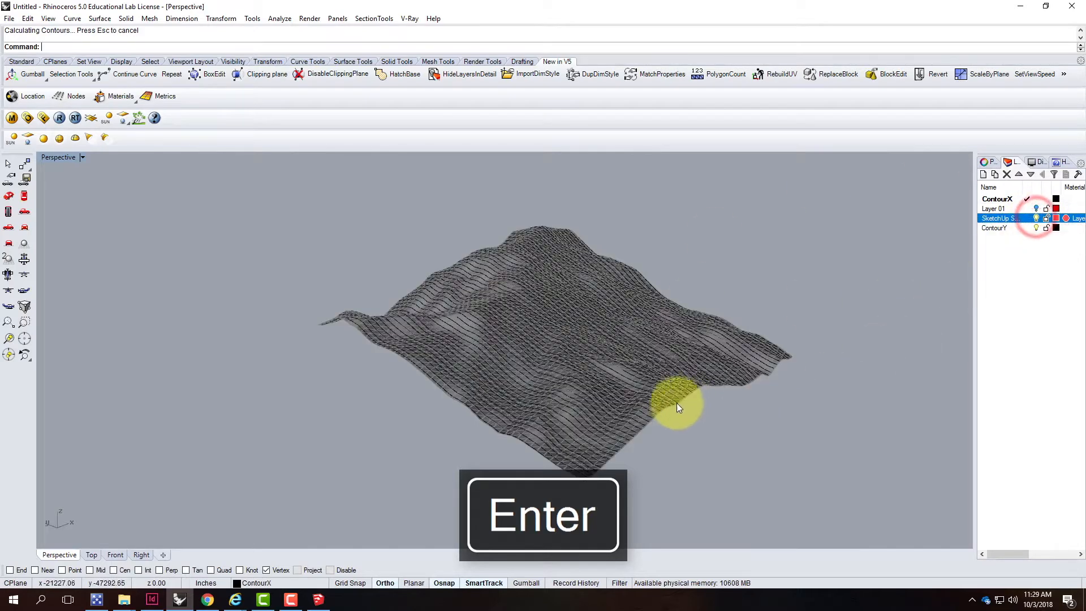
Start the Contour command again and select the terrain mesh
click(73, 18)
mouse_move(75, 20)
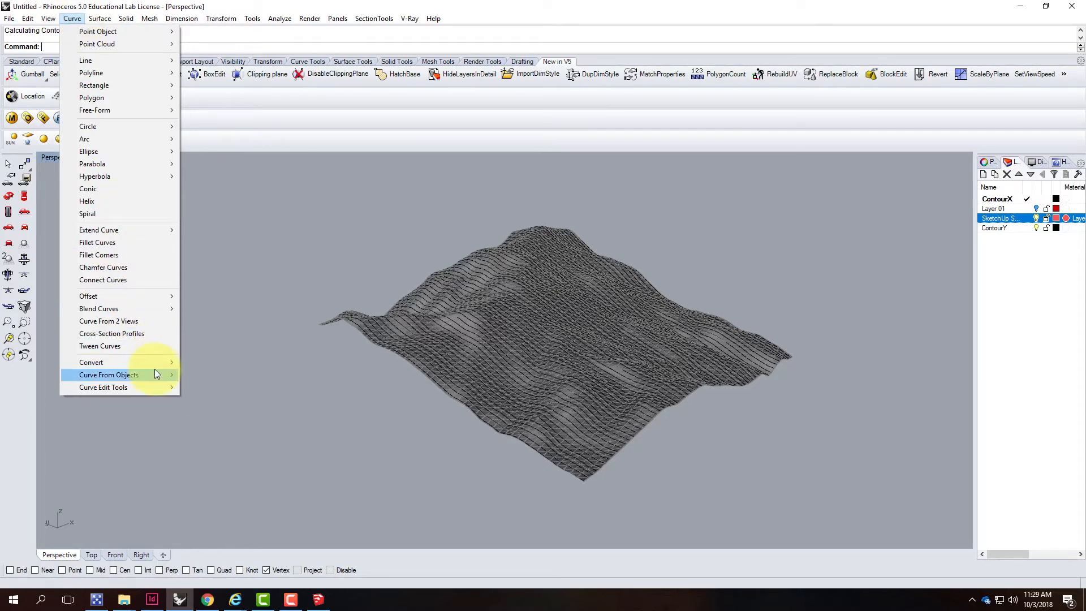
mouse_move(161, 375)
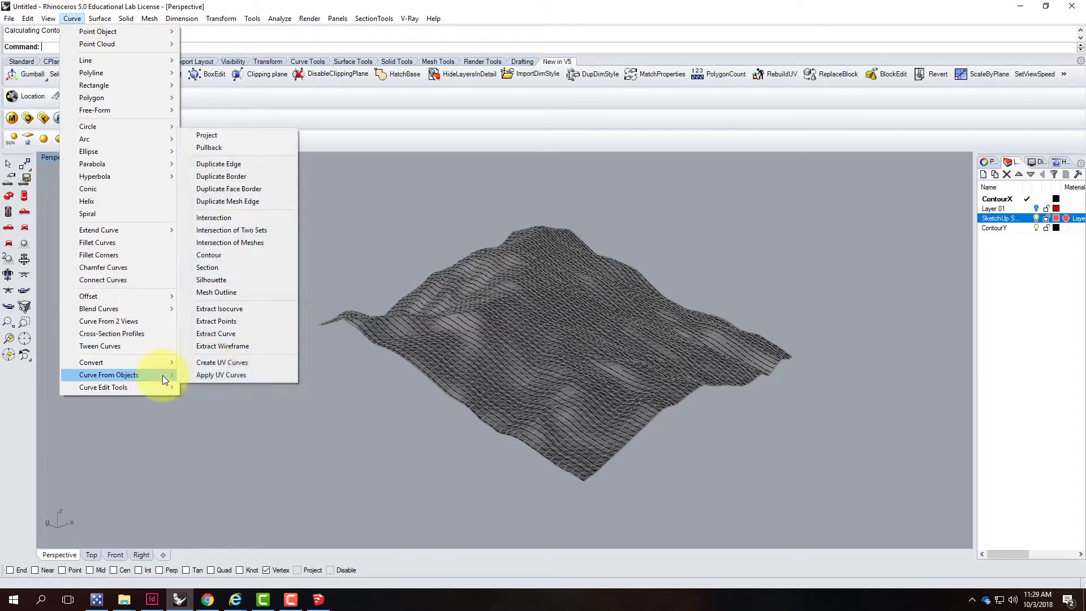
click(228, 259)
scroll(605, 465, up, 5)
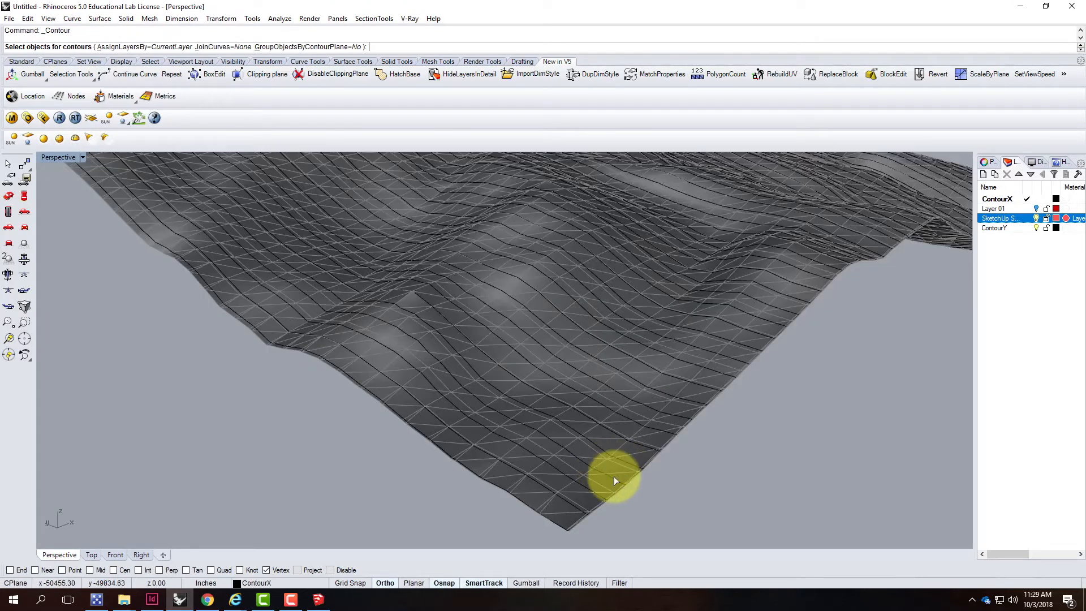
click(619, 468)
key(Return)
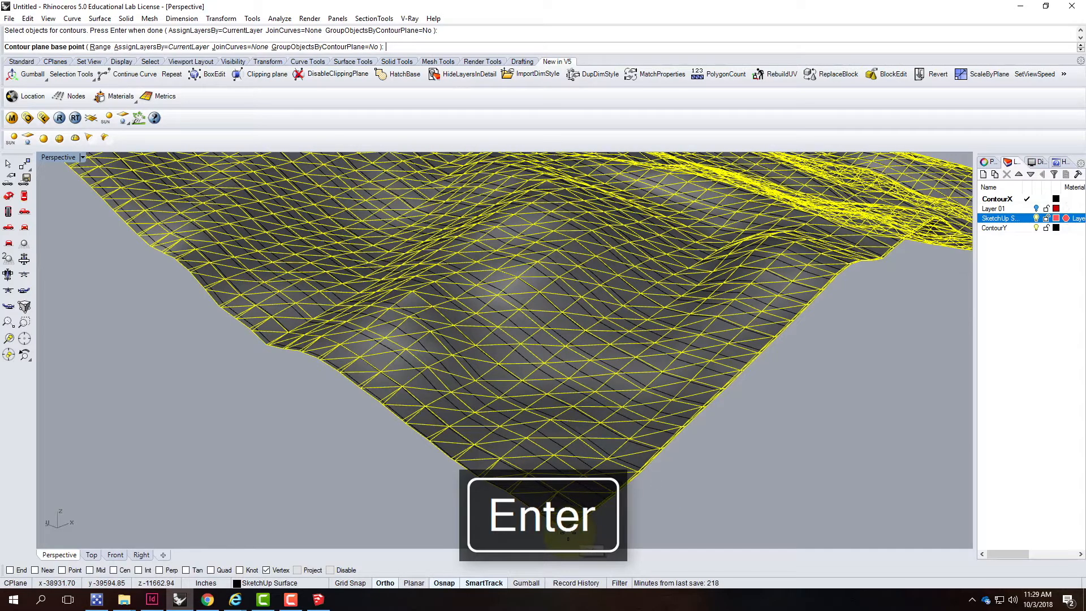
Pick the mesh's lowest corner vertex as base, set a horizontal direction across the terrain, and keep the 1200 spacing
scroll(703, 441, down, 5)
click(703, 453)
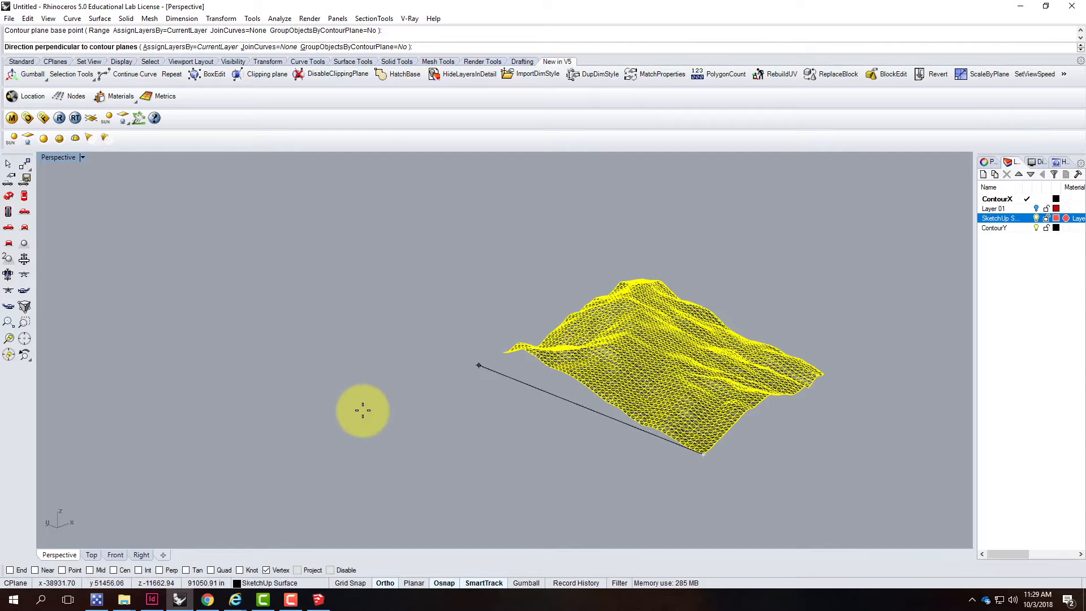
click(352, 401)
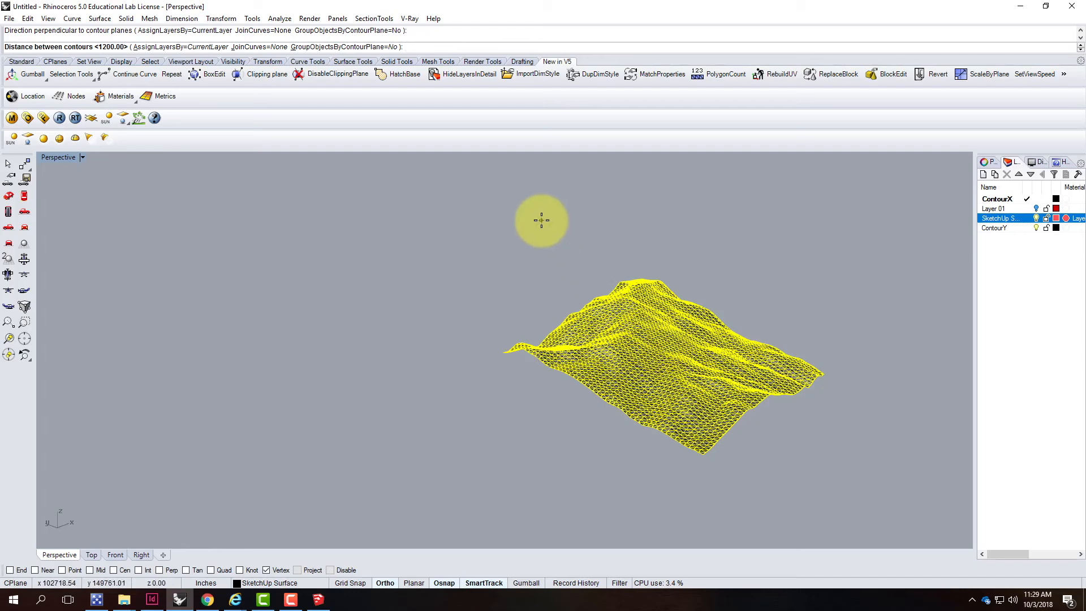
key(Return)
click(837, 446)
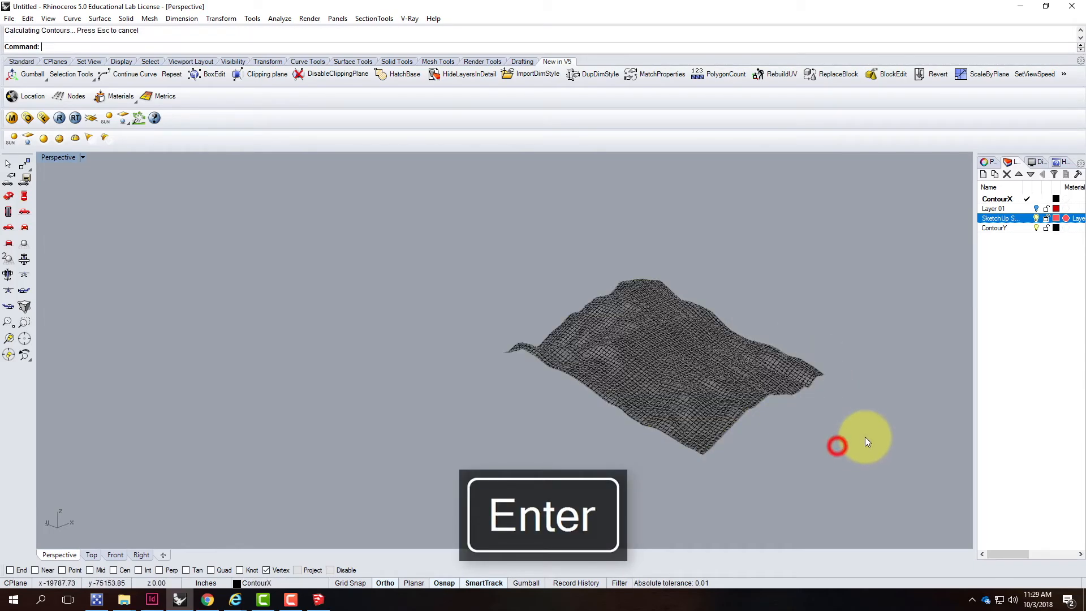
Hide the SketchUp Surface layer to inspect the contours, then select the ContourY layer row
scroll(720, 363, up, 3)
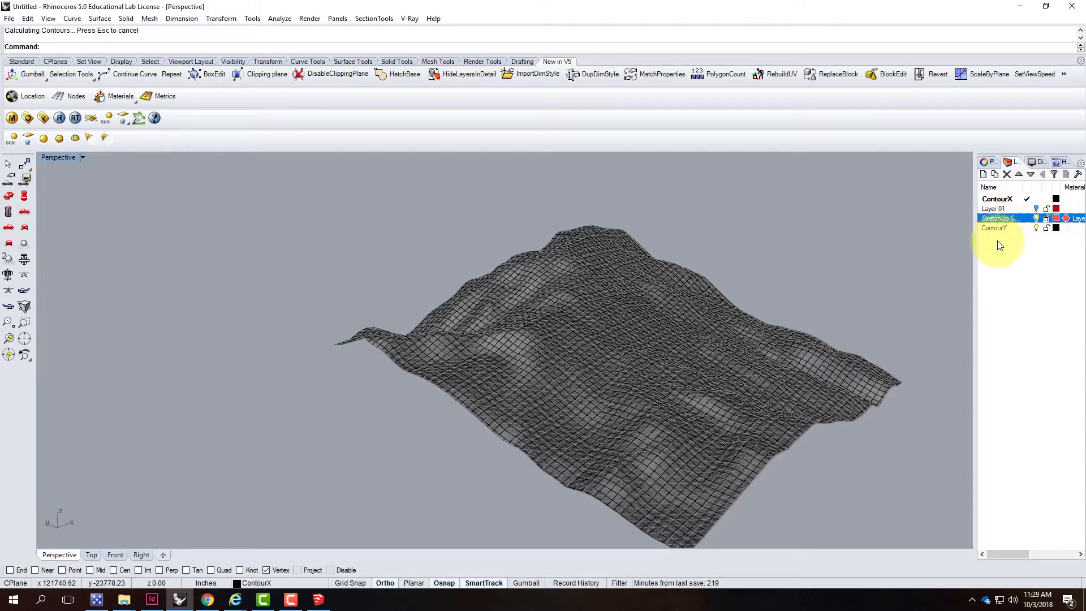
click(1036, 219)
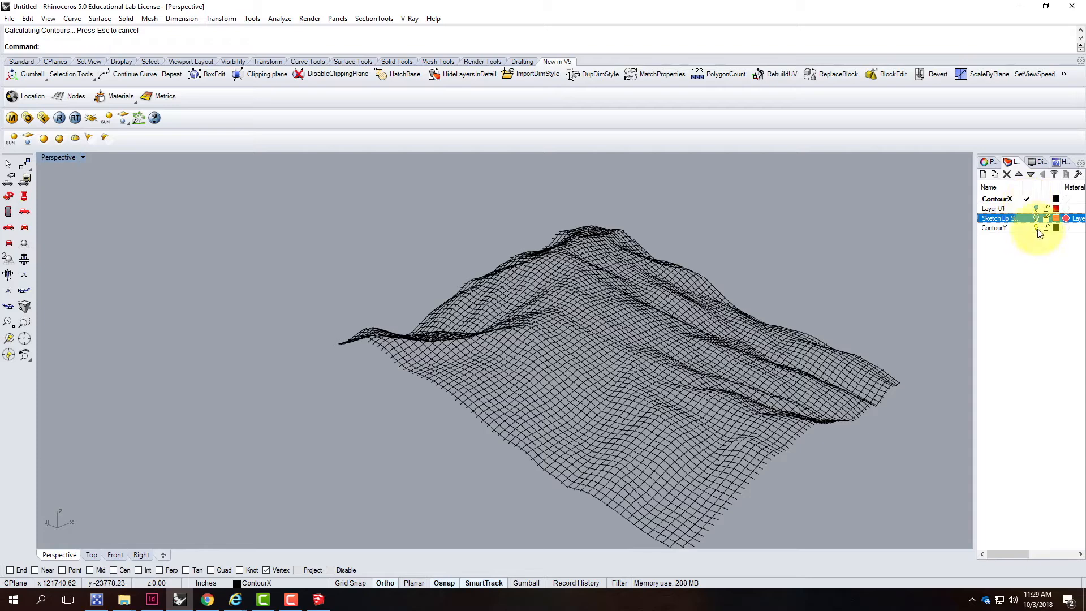
click(1018, 228)
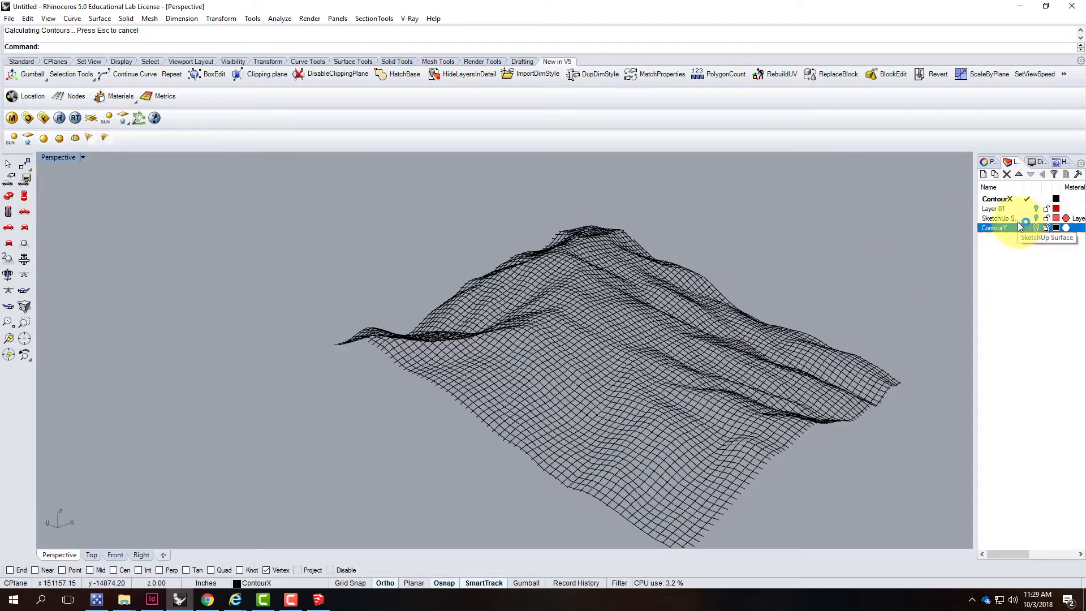
Undo the last contour operation
key(ctrl+z)
click(870, 269)
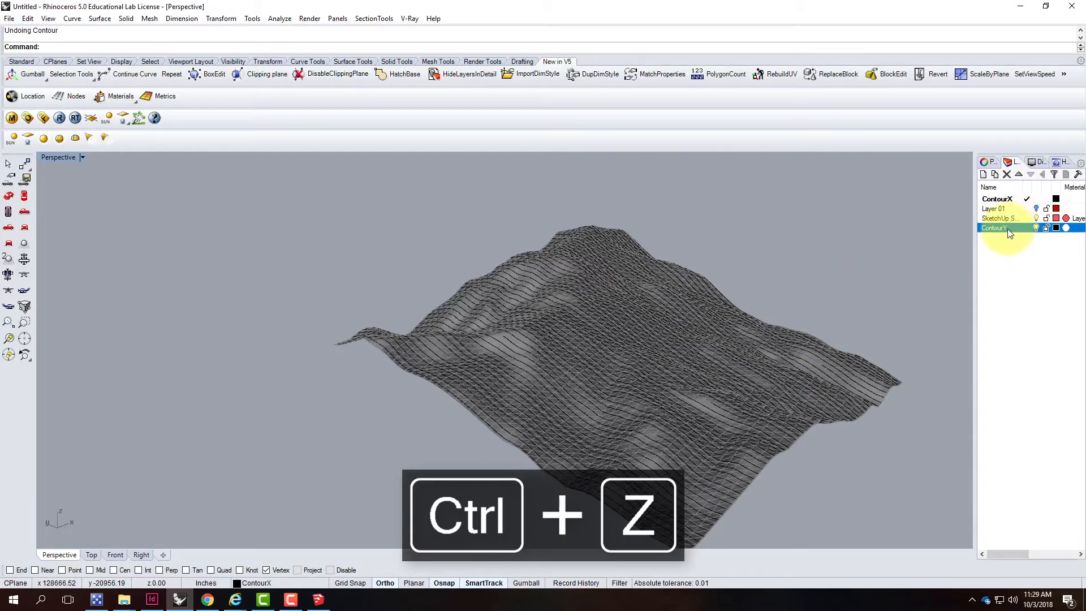
click(868, 433)
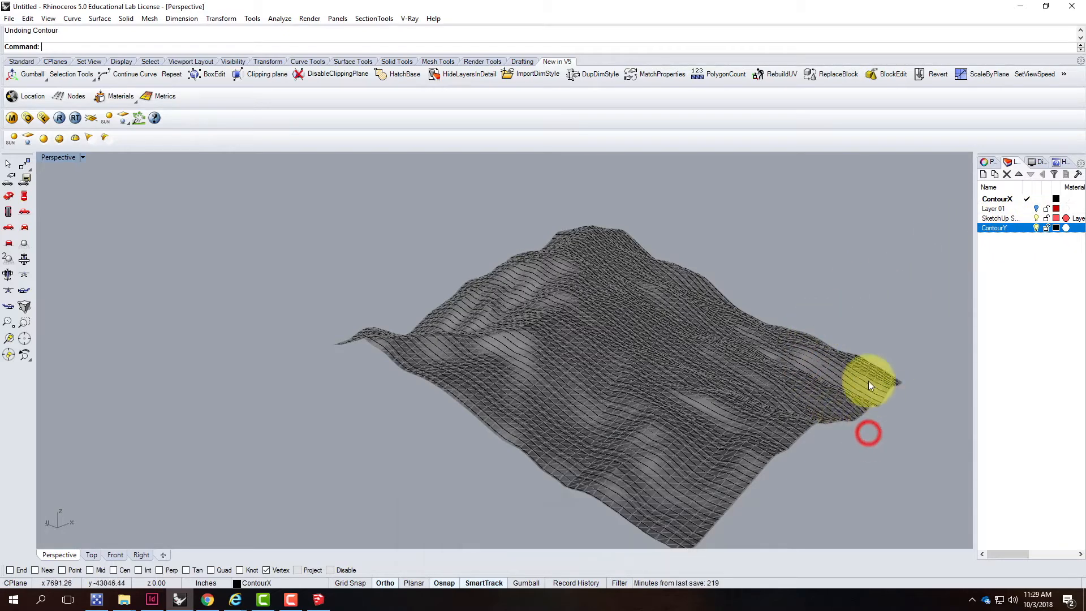
right_click(998, 197)
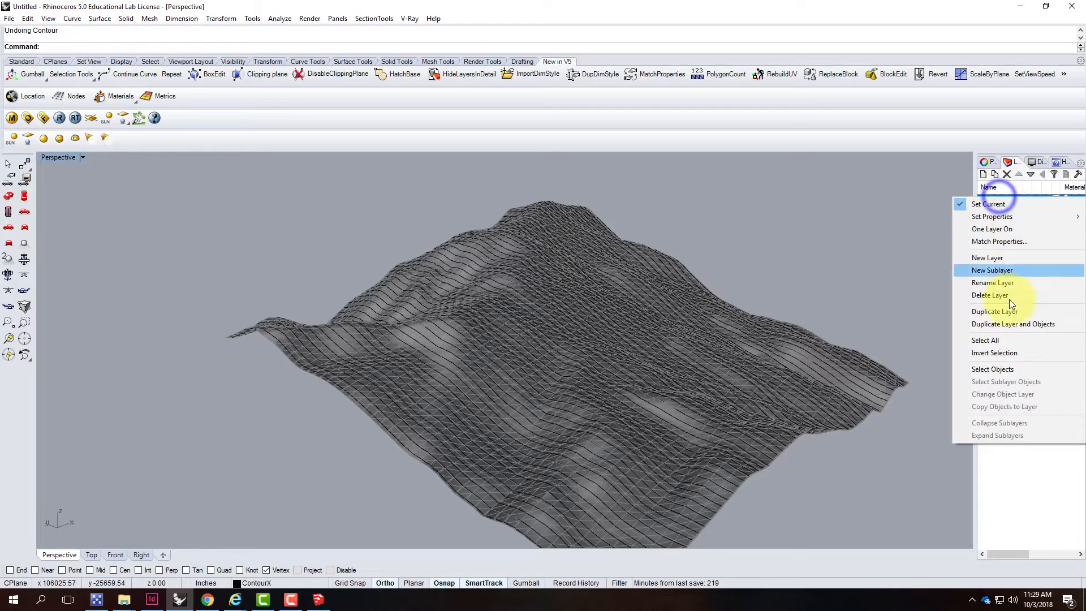
click(1000, 366)
scroll(720, 367, down, 2)
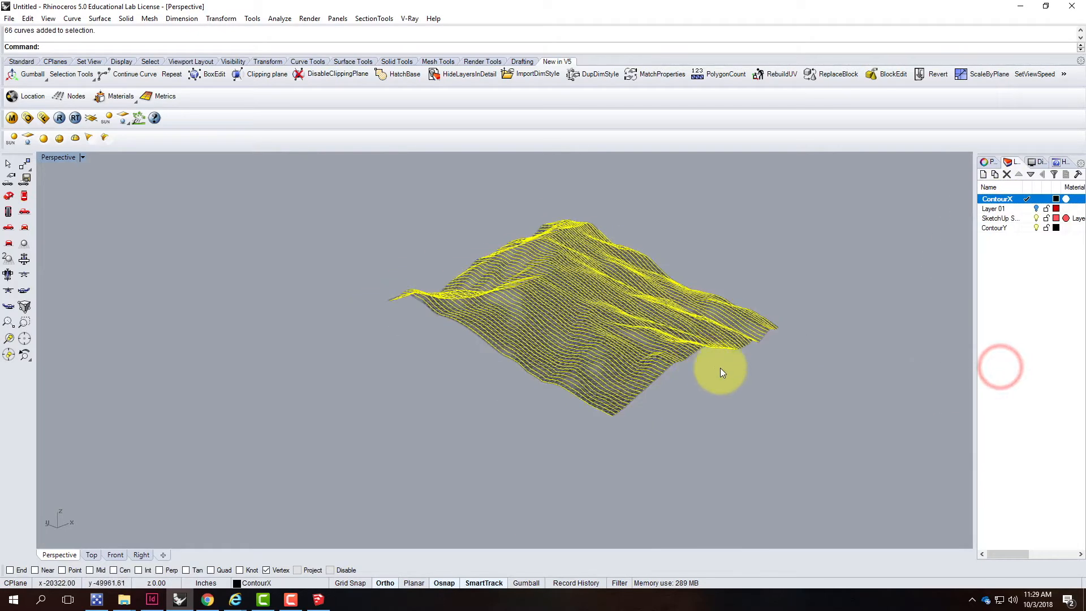
click(756, 380)
Select all curves on the ContourX layer and start the Contour command
right_click(1003, 198)
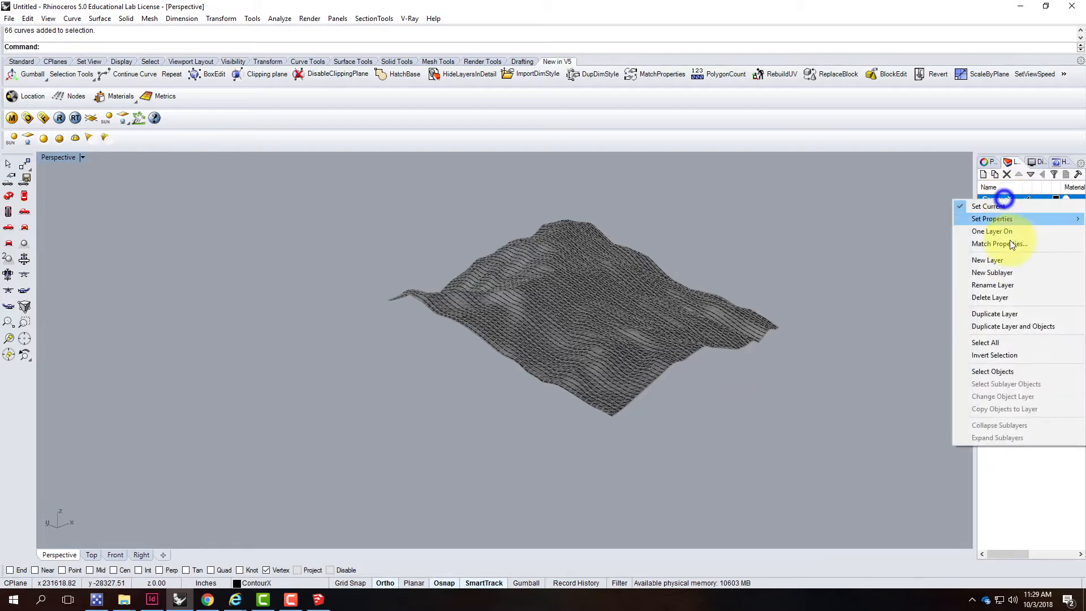
click(1006, 372)
right_drag(827, 338, 806, 347)
text(COntou)
key(Return)
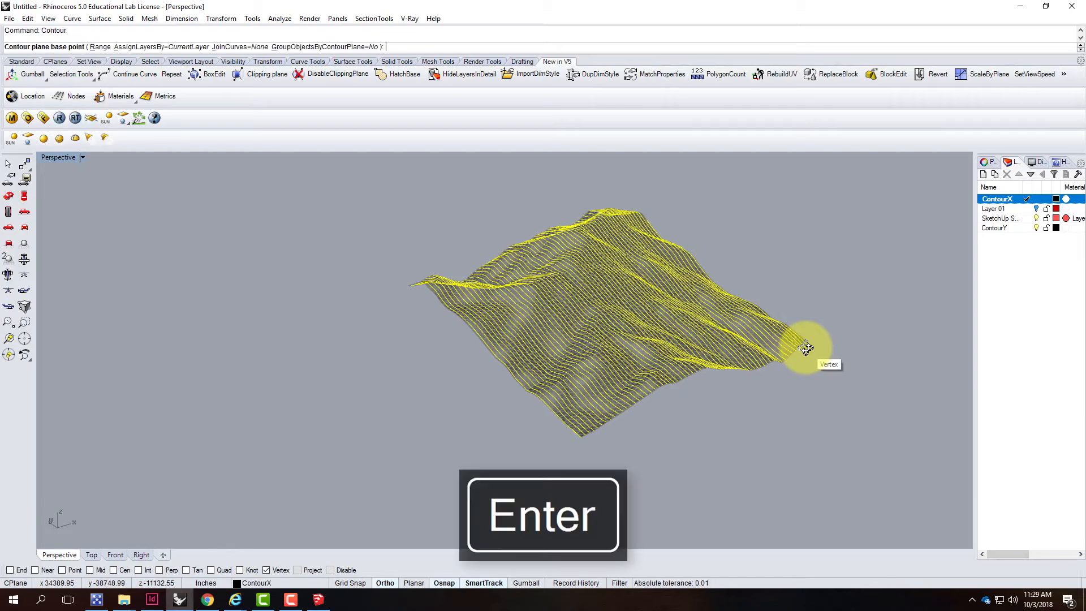
Pick the terrain's near corner vertex as base, set a direction across the terrain, and accept the 1200 spacing
scroll(839, 328, up, 6)
right_drag(843, 394, 715, 422)
scroll(729, 357, down, 6)
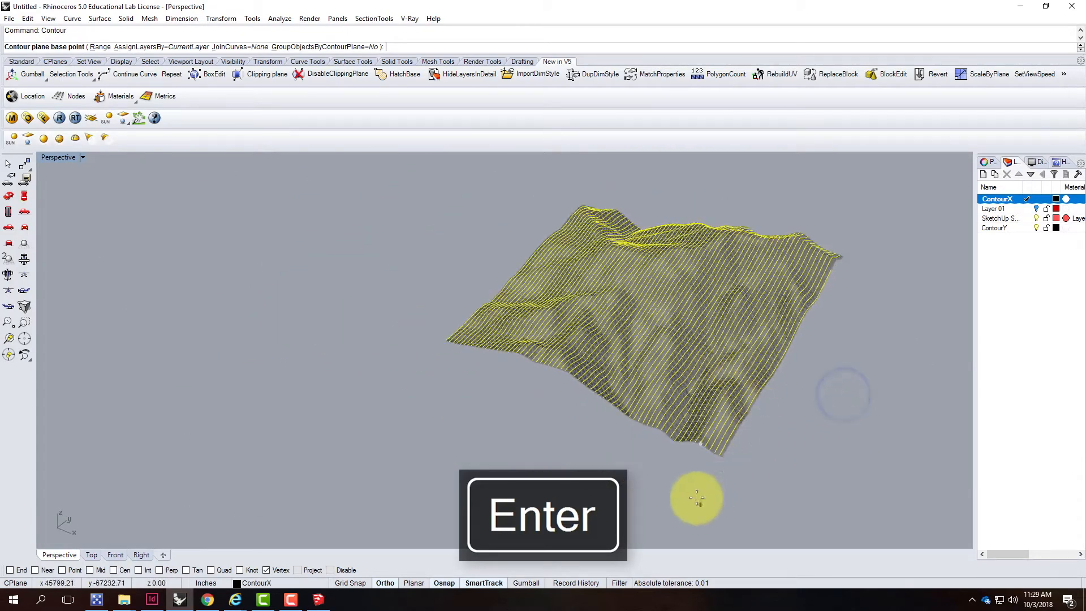
scroll(729, 452, up, 4)
click(734, 439)
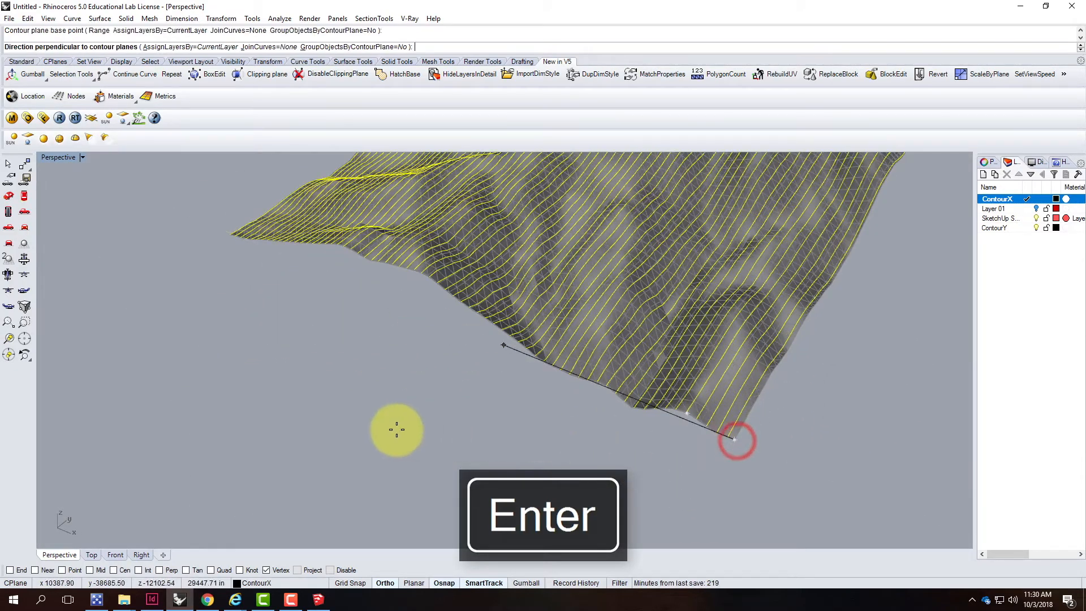
click(397, 429)
key(Return)
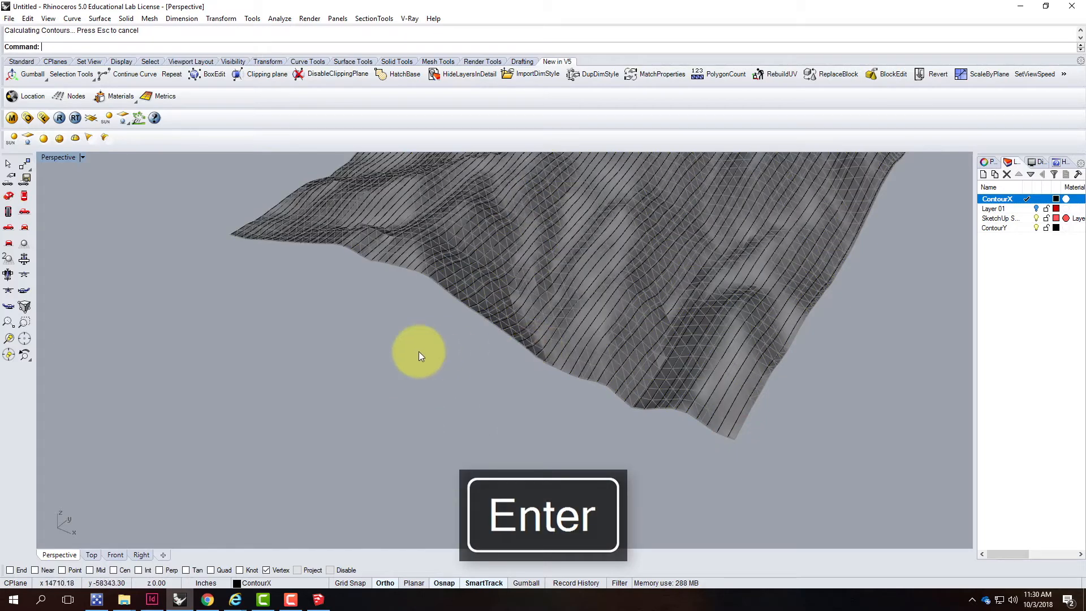
Inspect the contour result closely along the terrain's near edge
scroll(310, 355, down, 5)
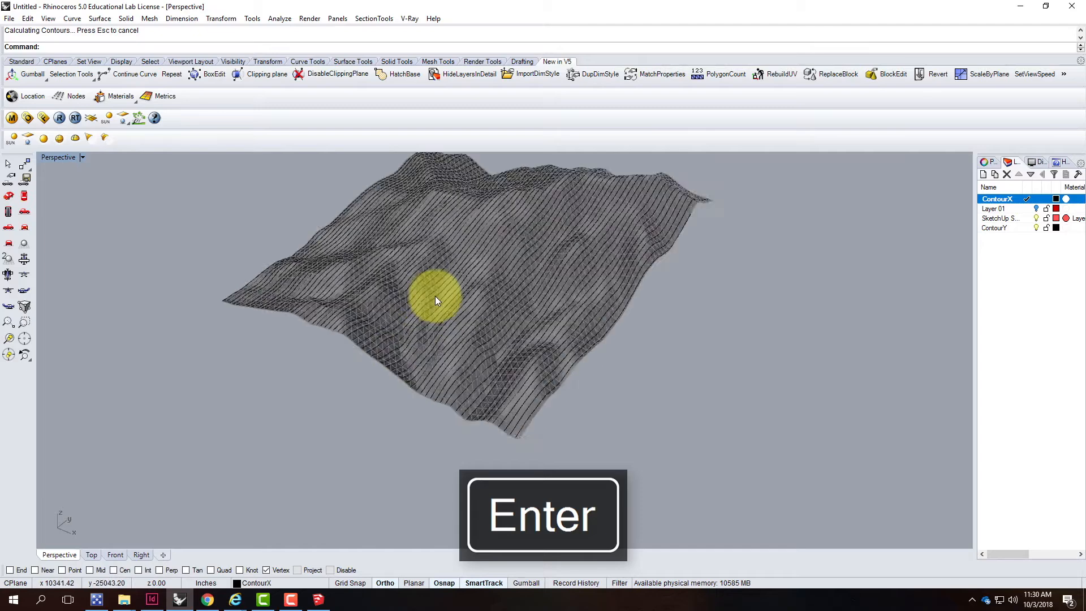
scroll(435, 296, up, 5)
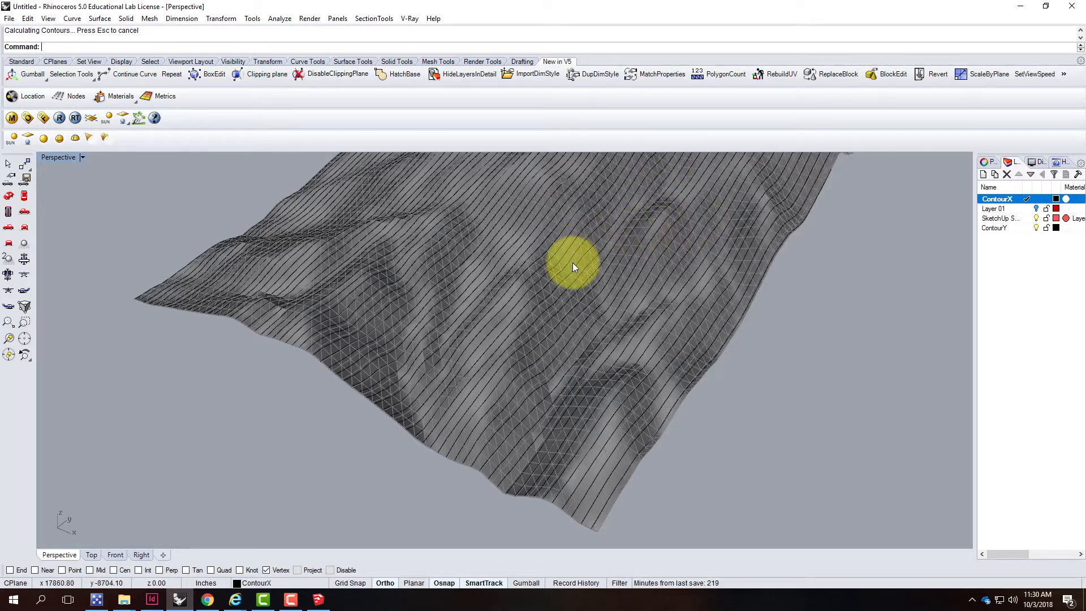
scroll(379, 402, up, 3)
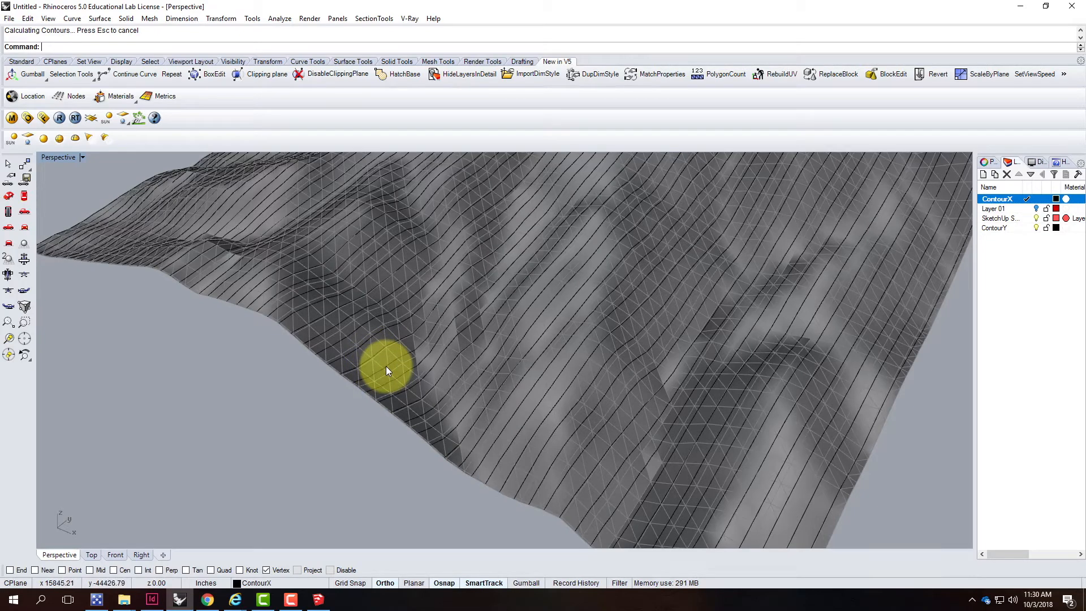
click(384, 366)
click(305, 382)
scroll(480, 405, down, 4)
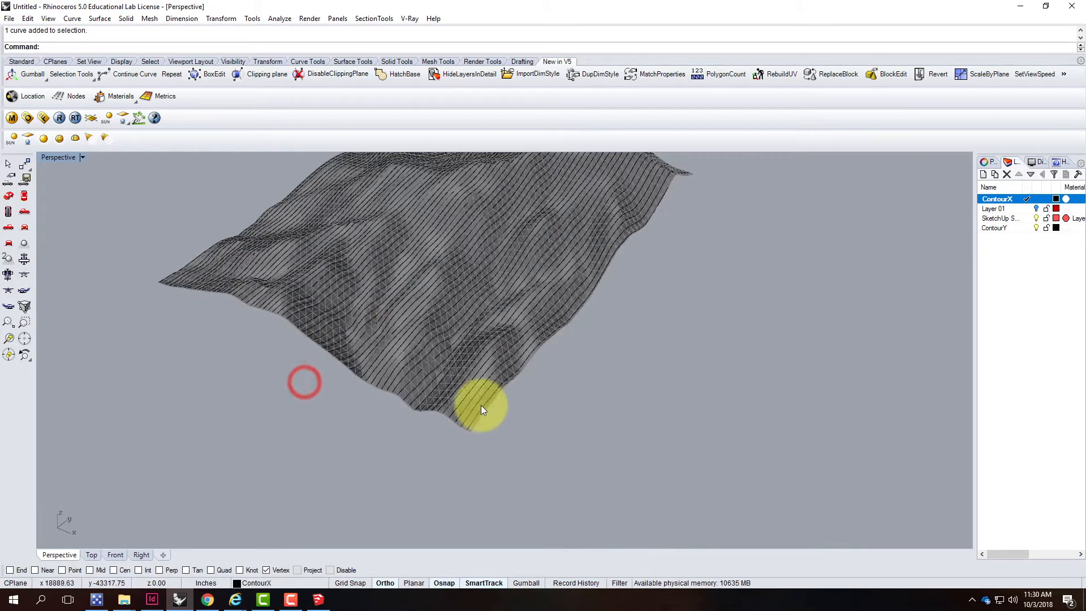
scroll(455, 426, up, 2)
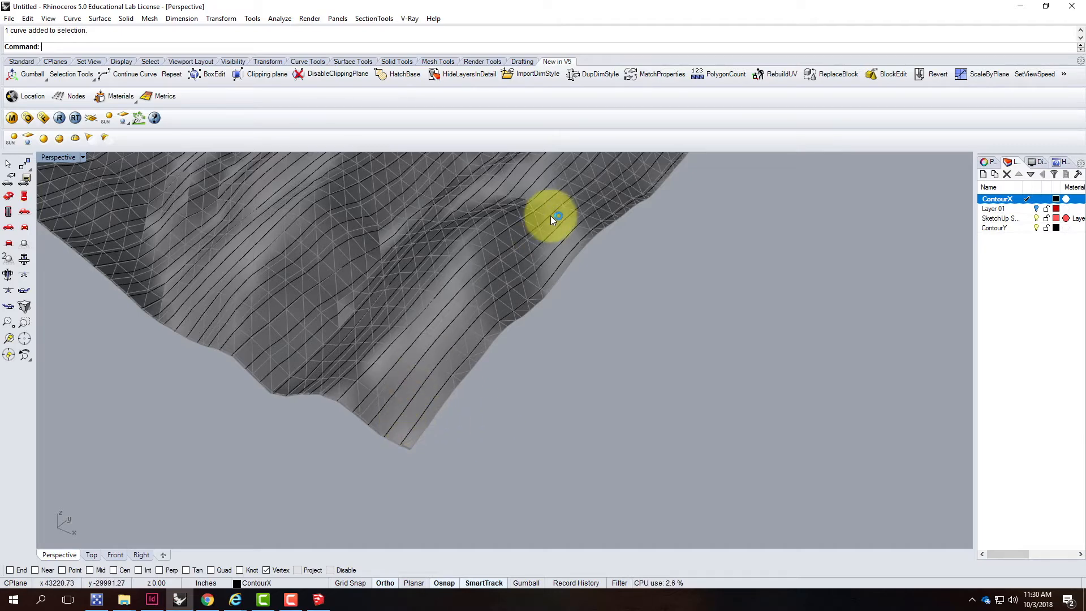
key(Escape)
scroll(678, 328, down, 6)
right_drag(744, 332, 757, 327)
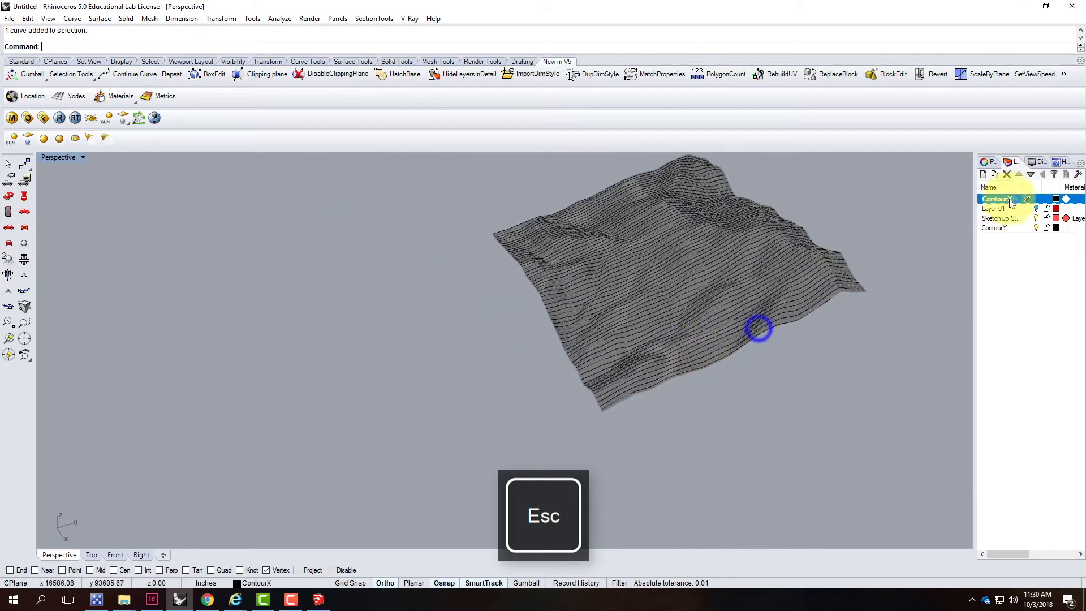
Contour the ContourX layer's curves again from the near corner vertex with a direction across the terrain and 1200 spacing
right_click(1011, 202)
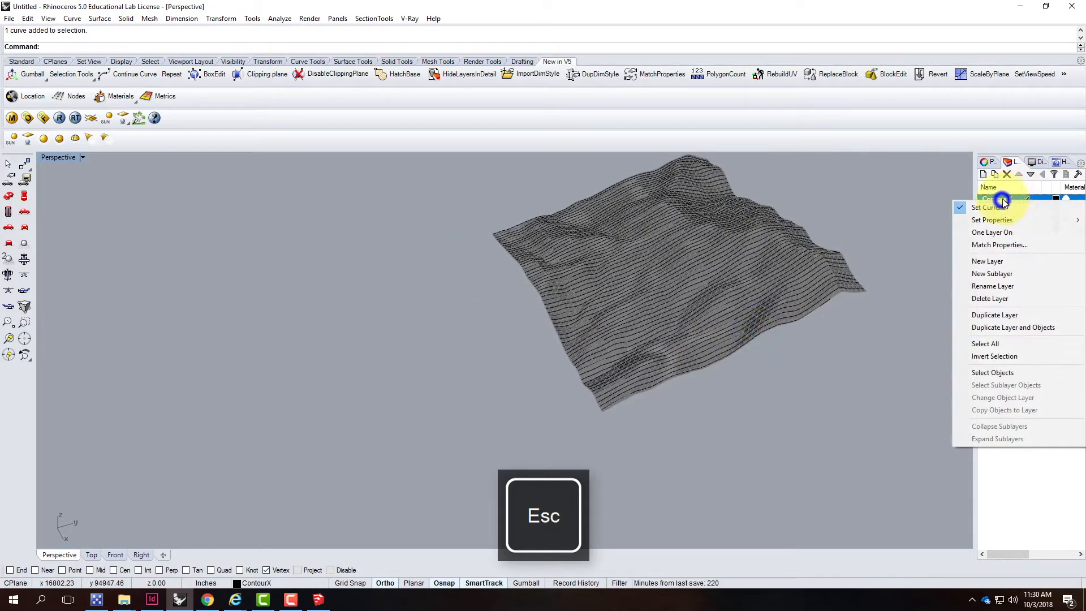
click(996, 373)
right_drag(887, 317, 314, 374)
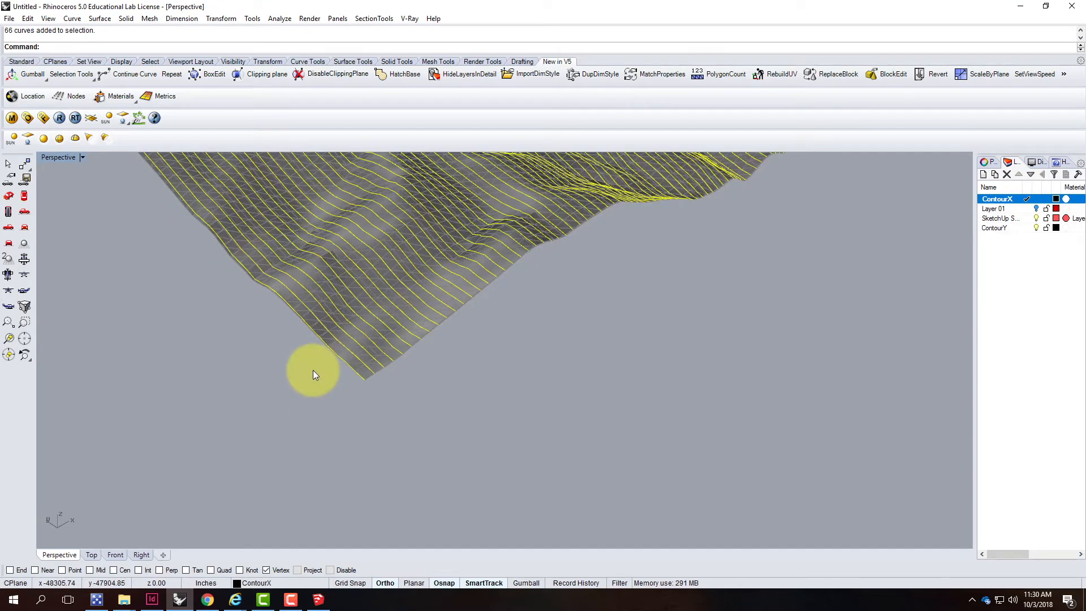
text(Contour)
key(Return)
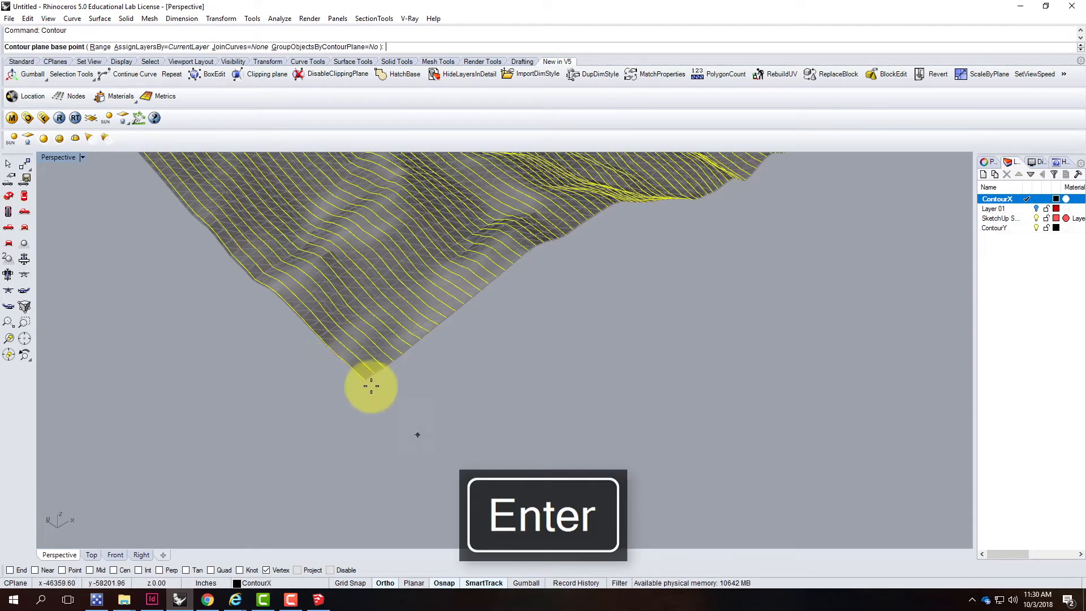
click(368, 384)
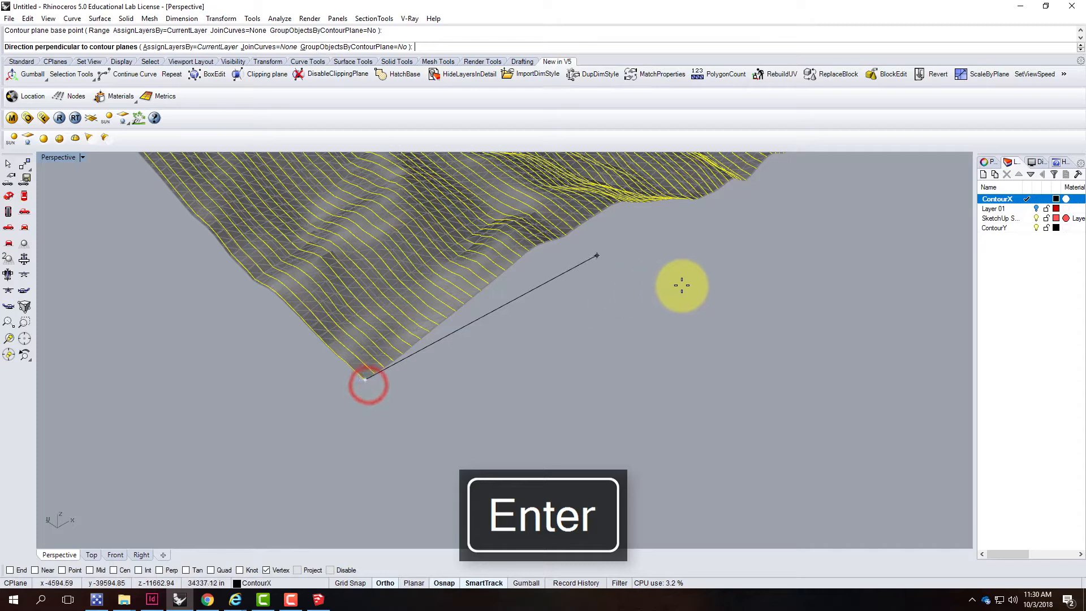
click(95, 284)
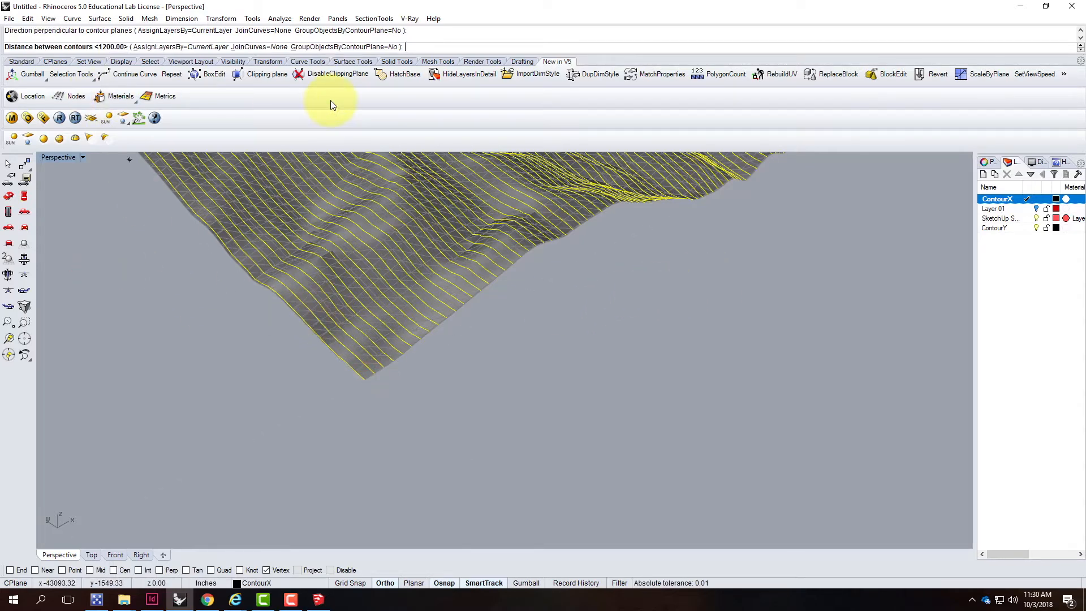
key(Return)
Inspect the generated contour points across the terrain
scroll(483, 399, down, 3)
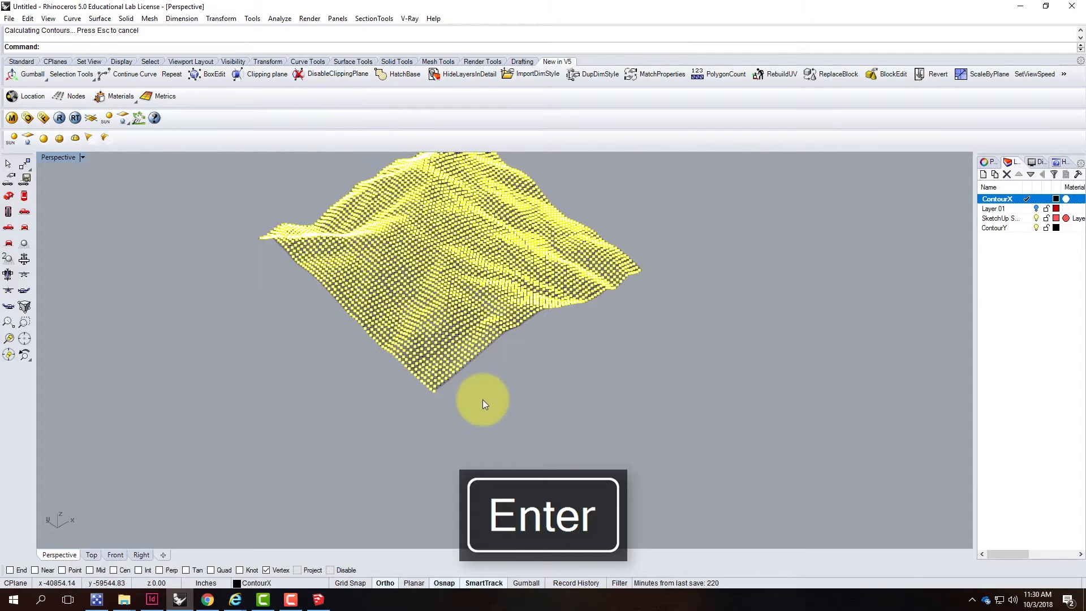
scroll(492, 255, up, 3)
scroll(556, 247, up, 3)
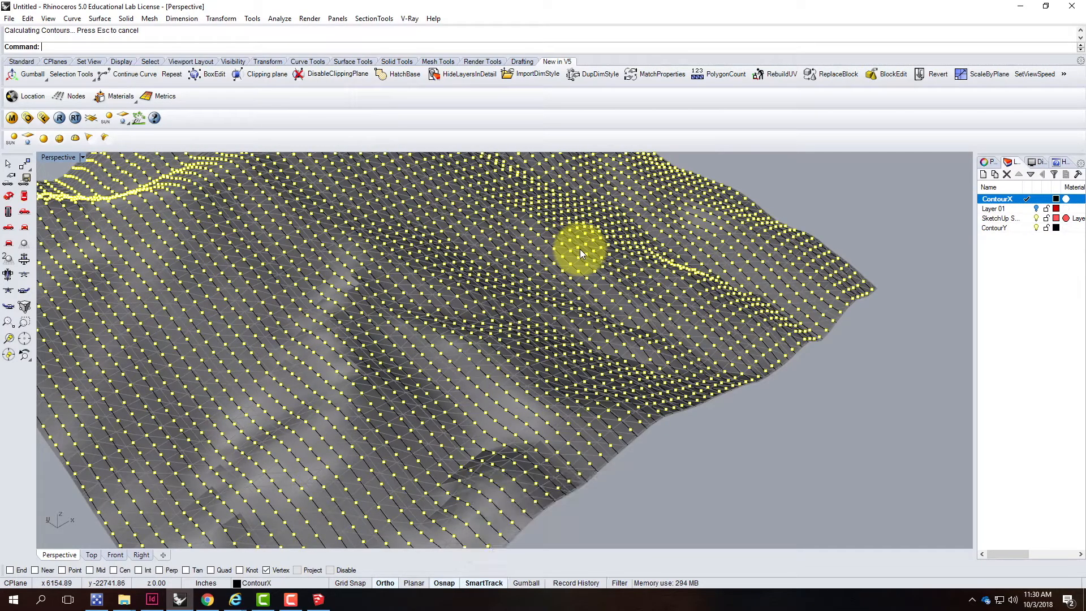
scroll(579, 249, down, 6)
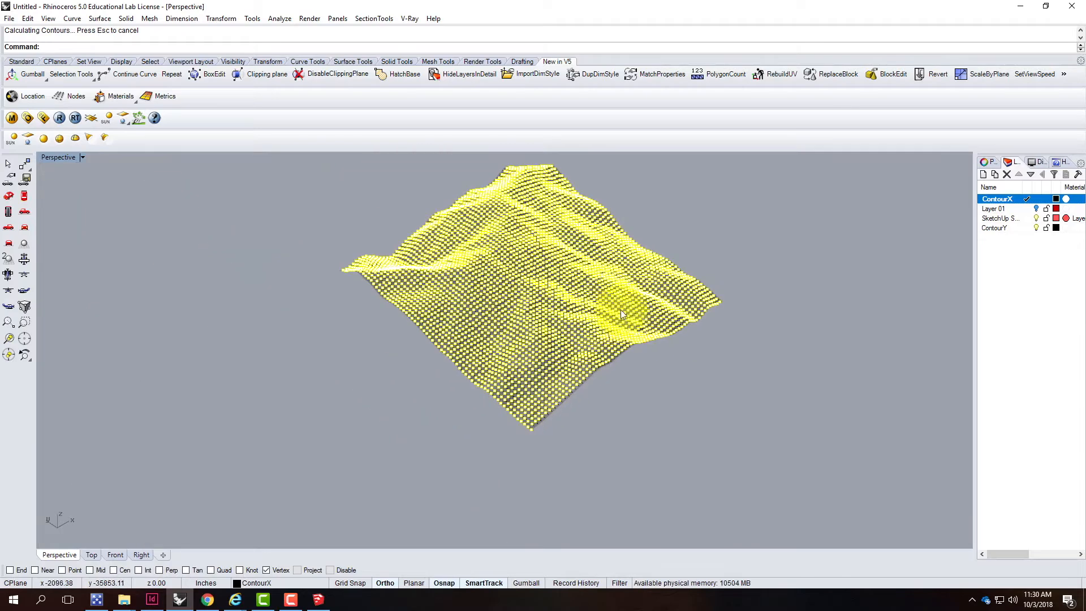
scroll(514, 209, up, 6)
click(817, 208)
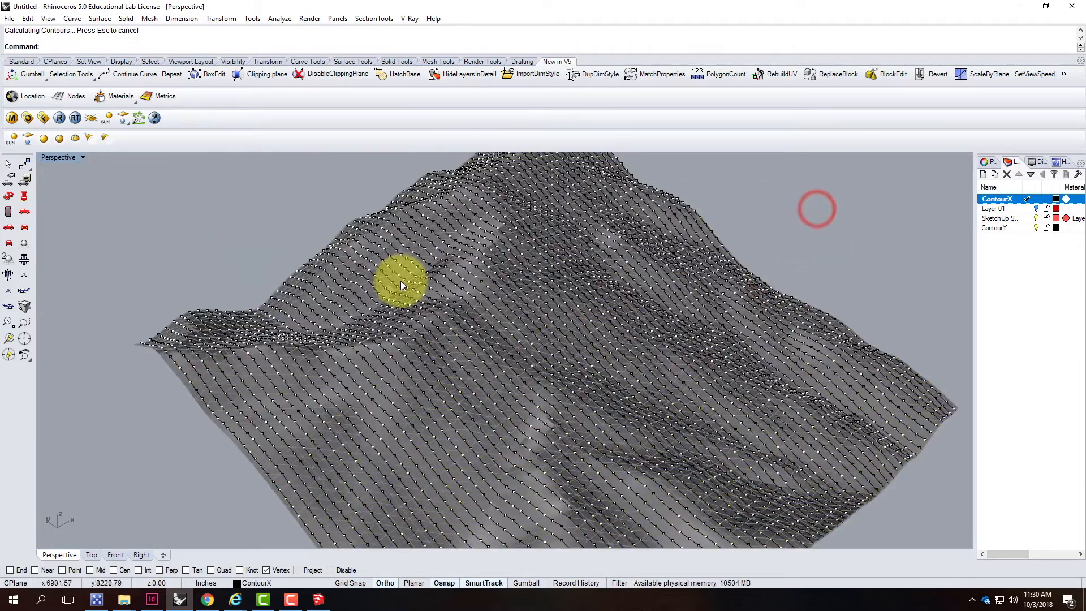
scroll(401, 280, down, 3)
scroll(400, 280, down, 2)
scroll(541, 274, up, 5)
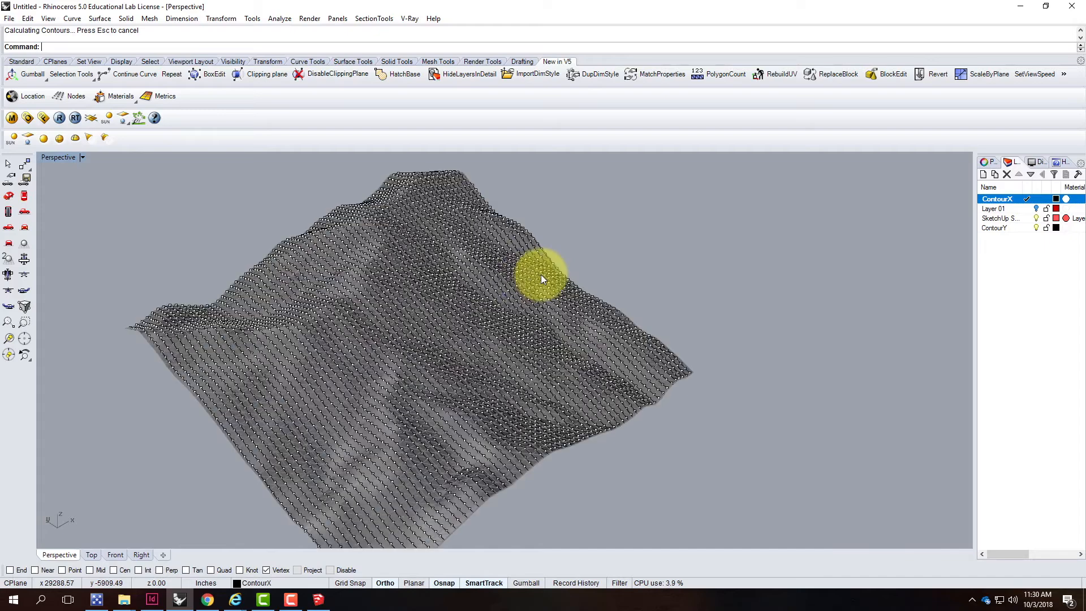
scroll(399, 321, up, 3)
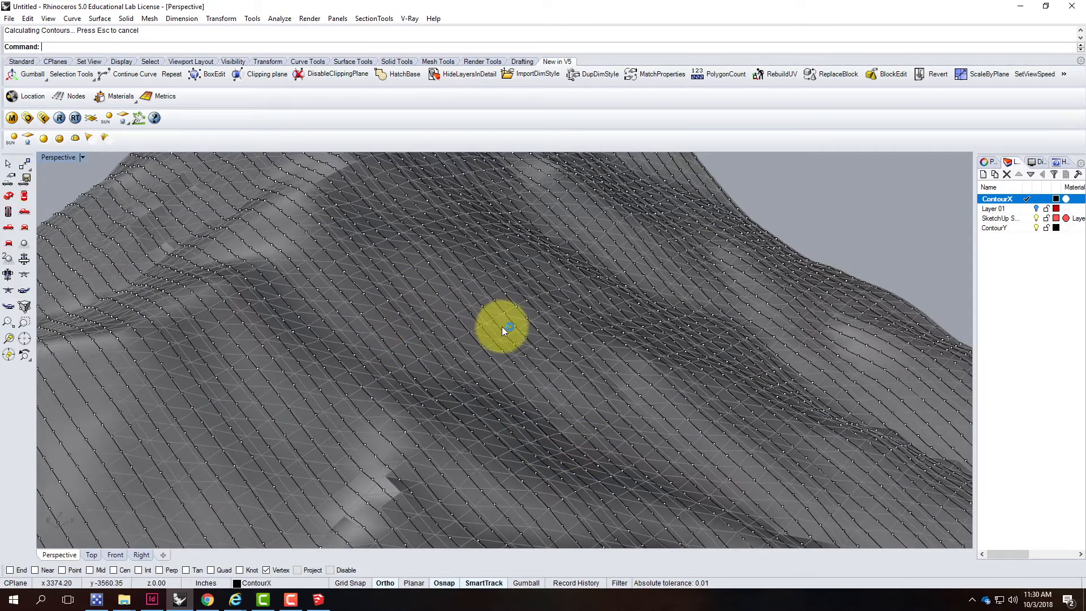
scroll(501, 327, down, 4)
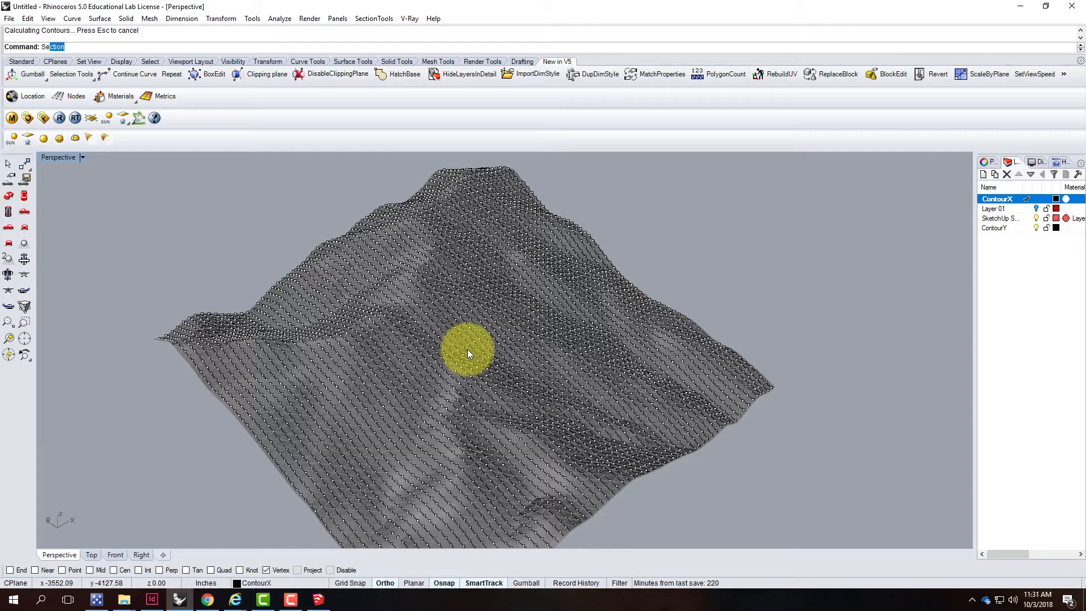
Select all point objects with SelPt and delete them
text(Pt)
key(Return)
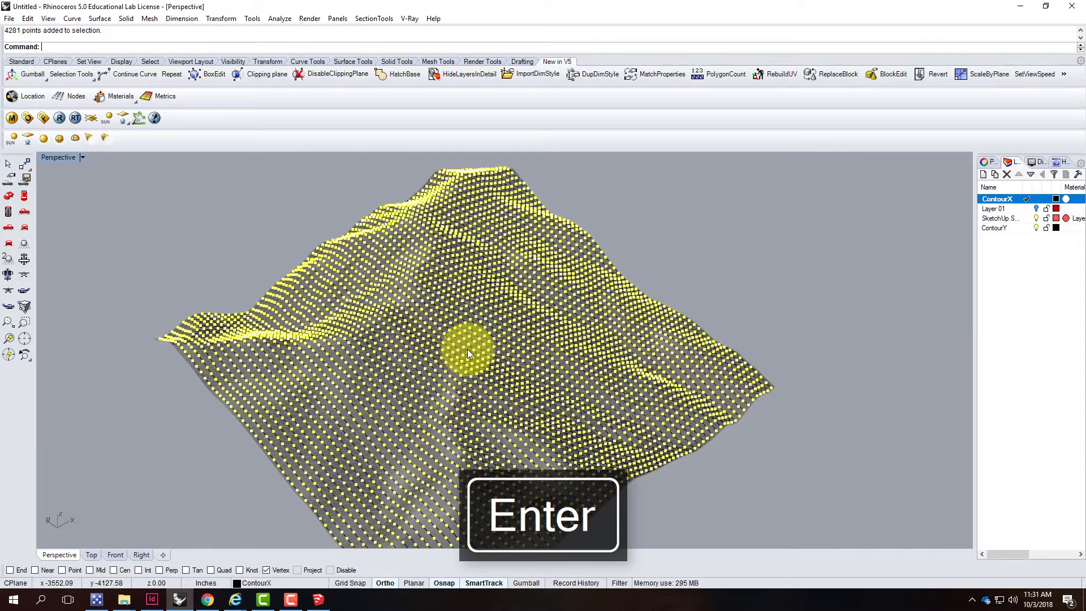
key(Delete)
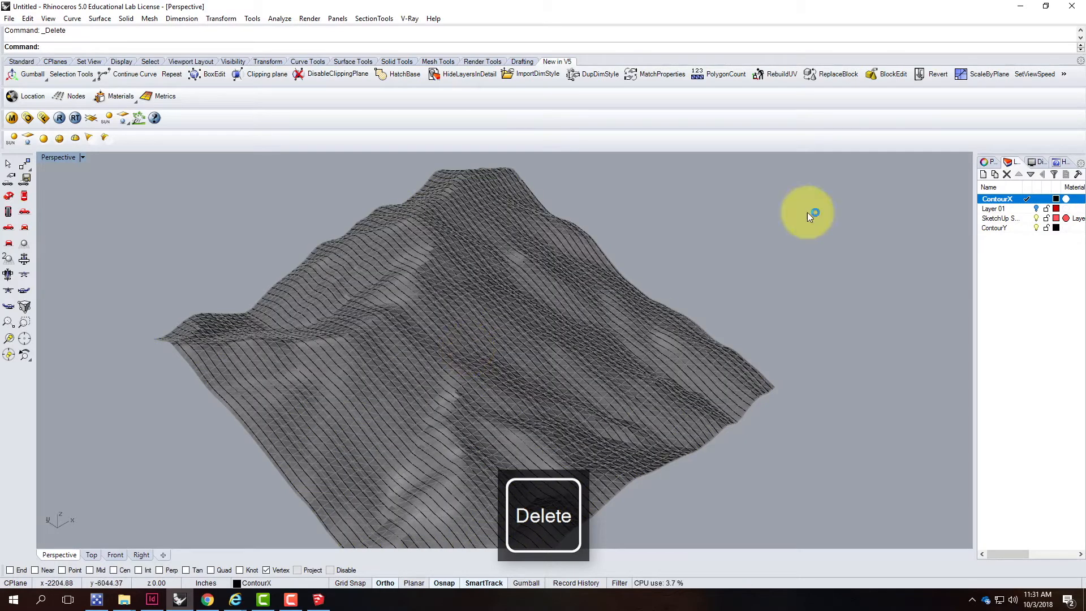
Make ContourY the current layer and select the terrain mesh at its near corner
click(1017, 227)
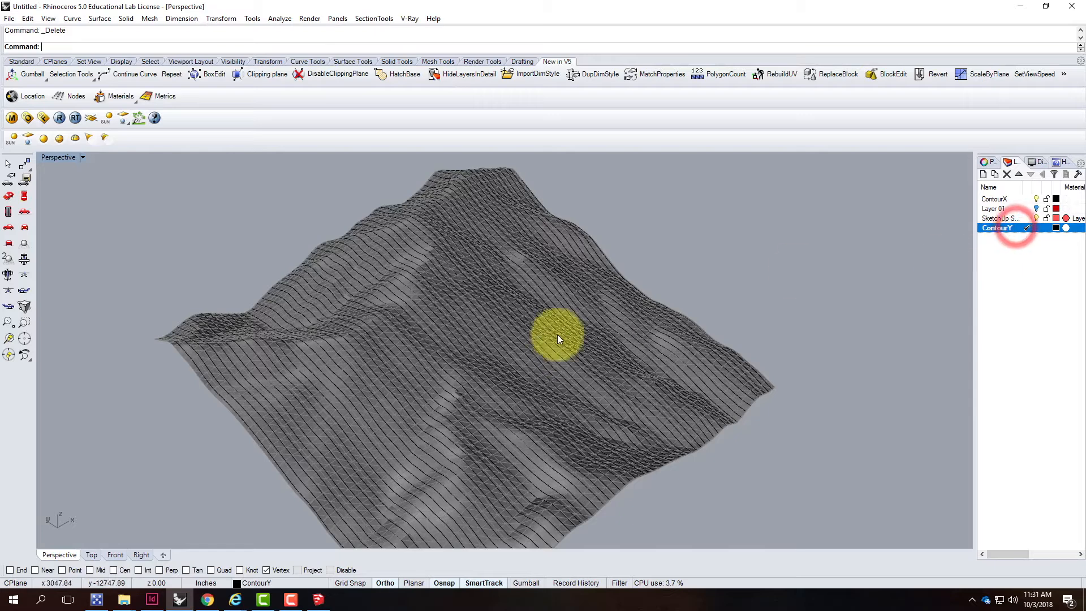
scroll(557, 334, down, 3)
scroll(542, 361, up, 8)
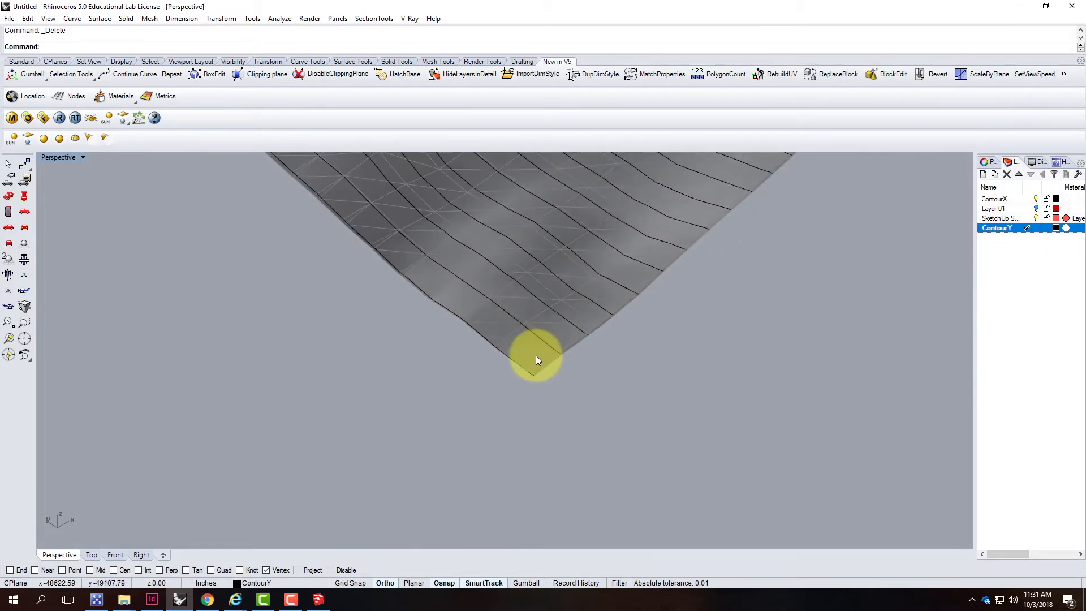
click(536, 358)
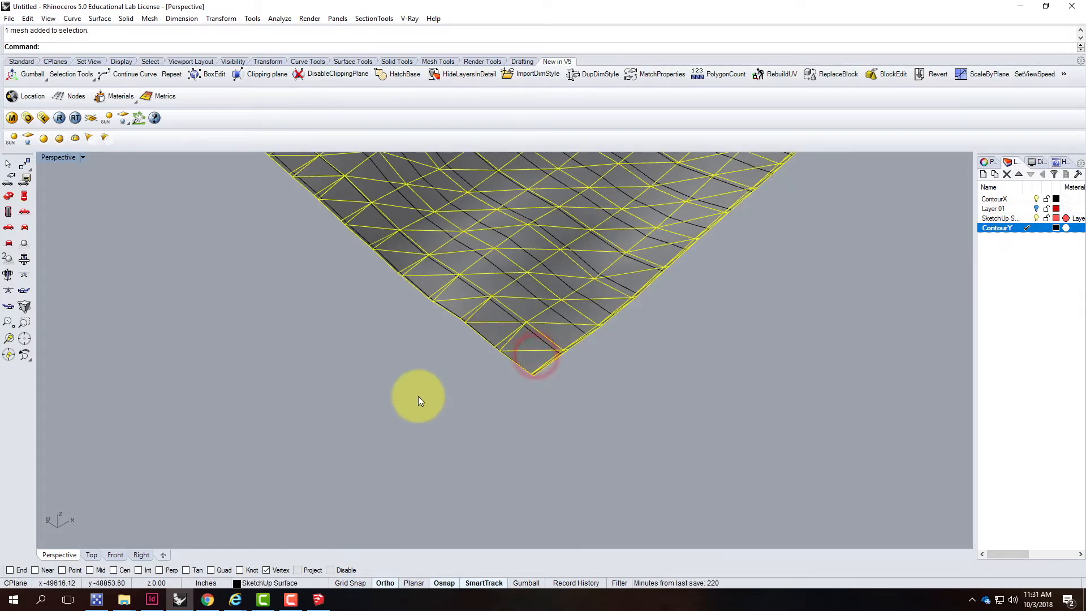
Contour the terrain mesh onto the ContourY layer from its near corner vertex, perpendicular to the ContourX curves, with 1200 spacing
key(Escape)
click(544, 346)
key(Escape)
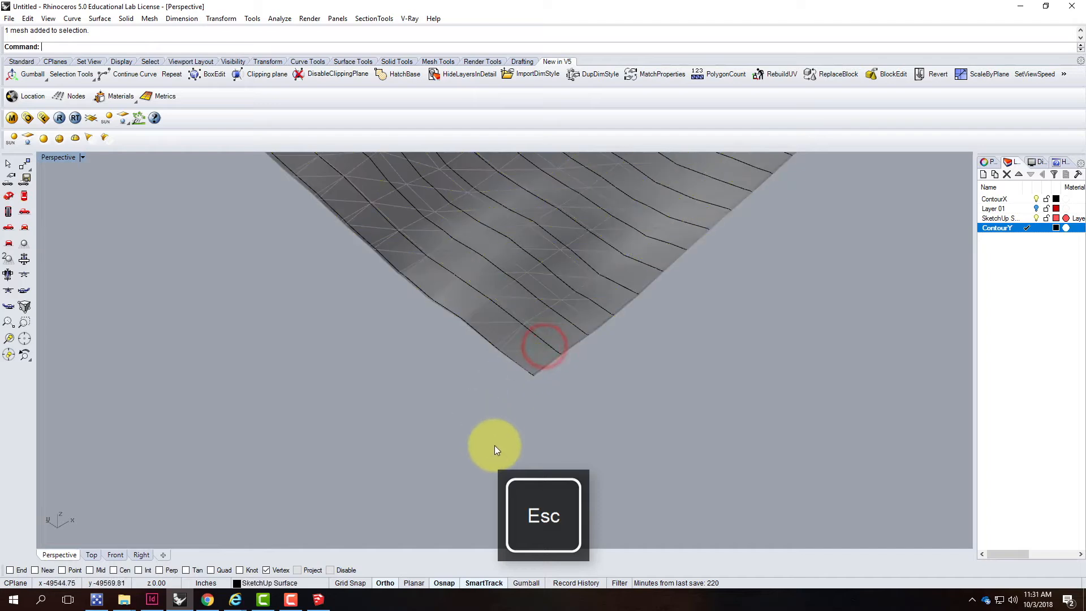
text(Contour)
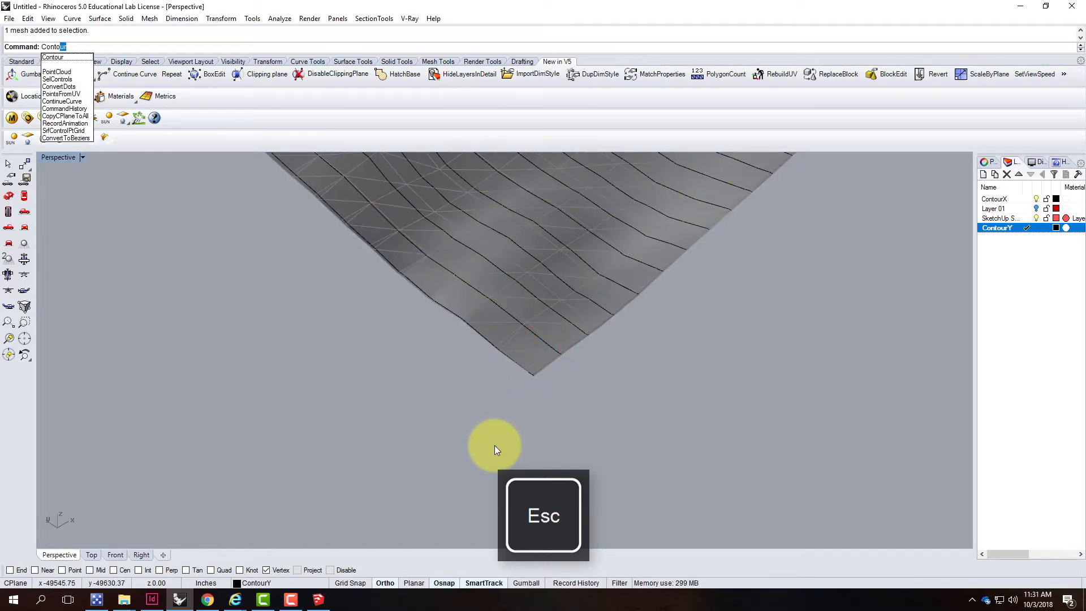
key(Return)
click(534, 349)
key(Return)
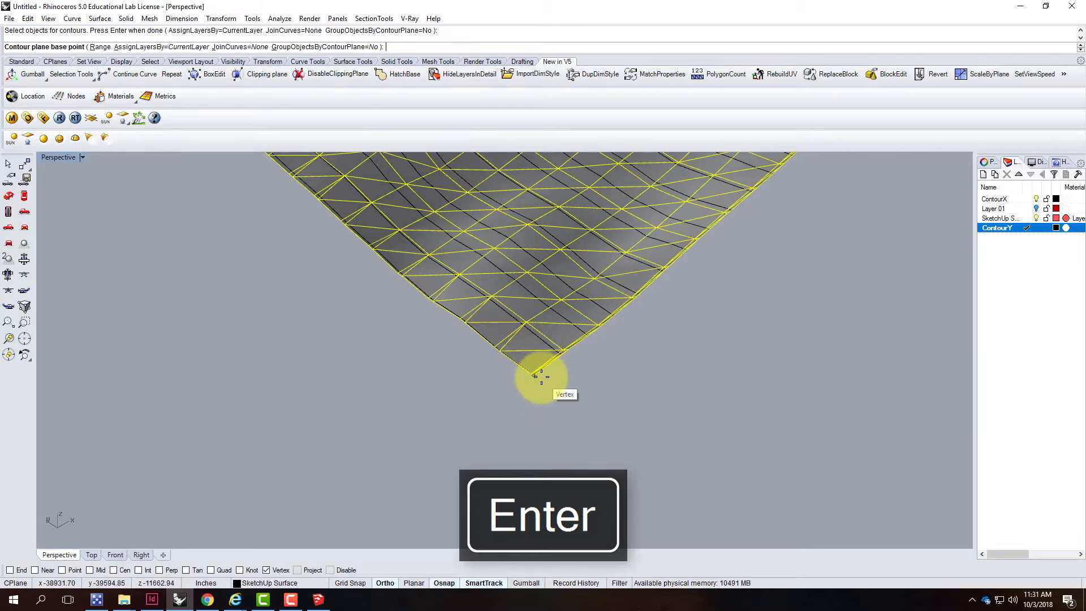
click(536, 375)
scroll(690, 448, down, 4)
click(216, 332)
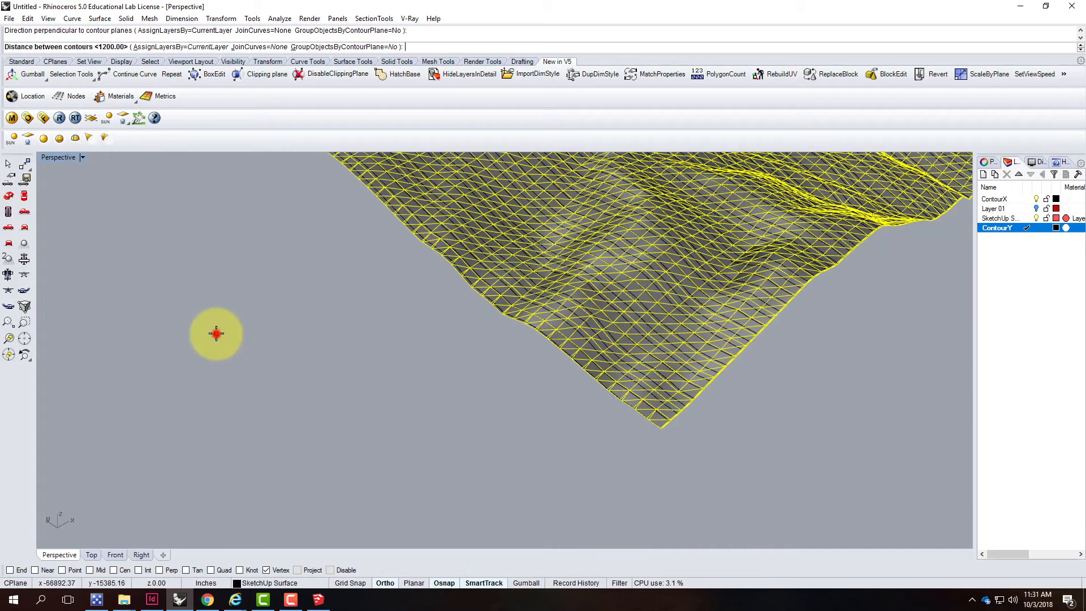
key(Return)
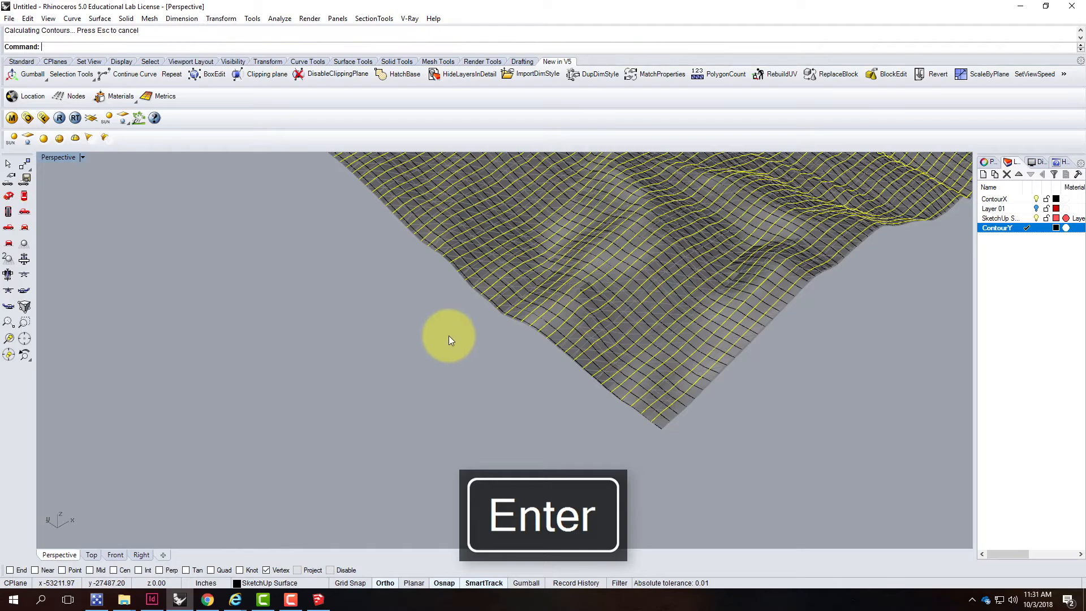
Hide the SketchUp Surface layer so only the contour curves show
scroll(440, 470, down, 4)
click(644, 447)
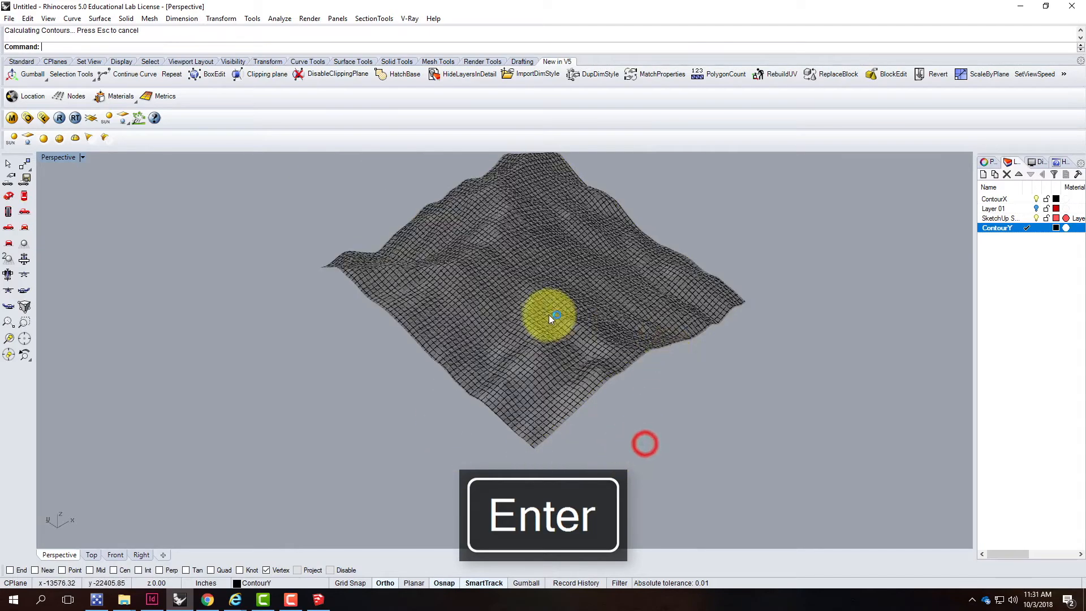
scroll(552, 313, up, 5)
click(1036, 218)
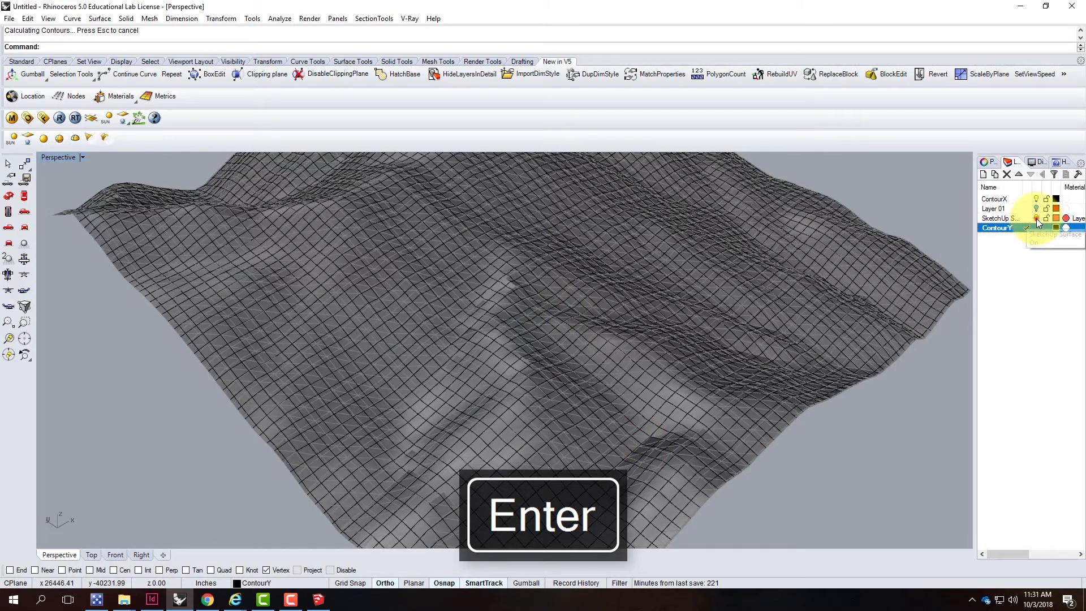
Inspect the grid of contour curves across the terrain from several angles
scroll(643, 280, down, 5)
mouse_move(743, 374)
right_down()
mouse_move(596, 345)
mouse_move(531, 290)
mouse_move(439, 244)
mouse_move(538, 330)
mouse_move(753, 322)
mouse_move(761, 382)
right_up()
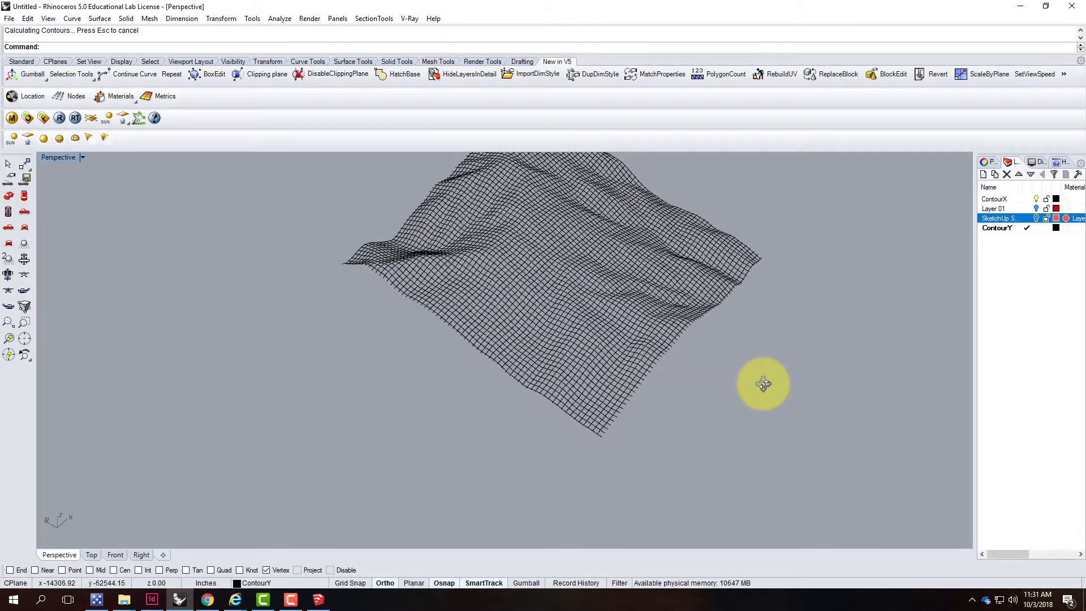
scroll(574, 271, up, 3)
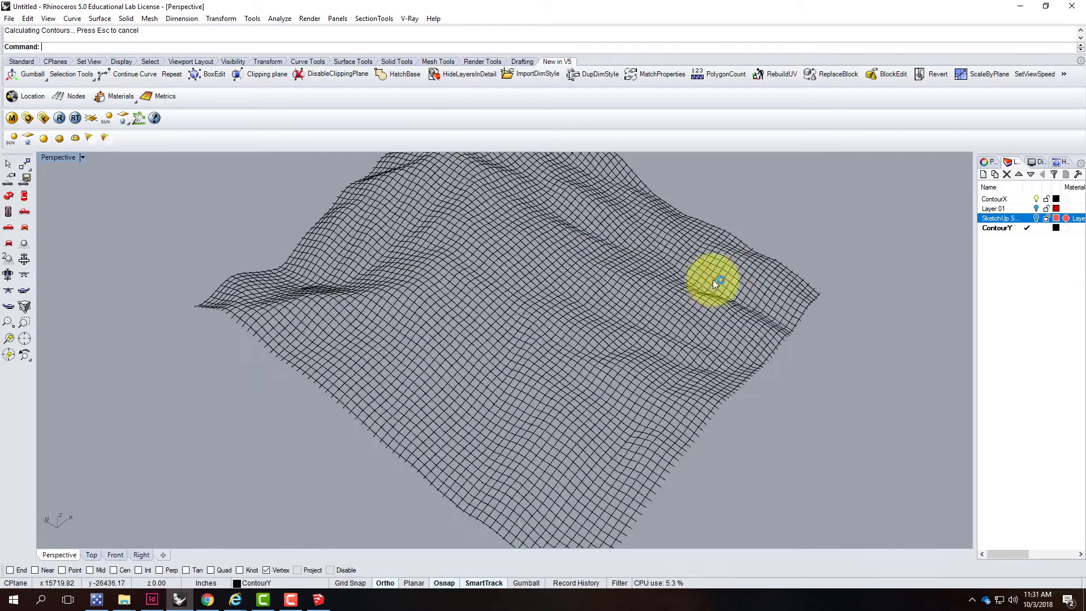
right_drag(770, 339, 697, 468)
scroll(799, 419, up, 3)
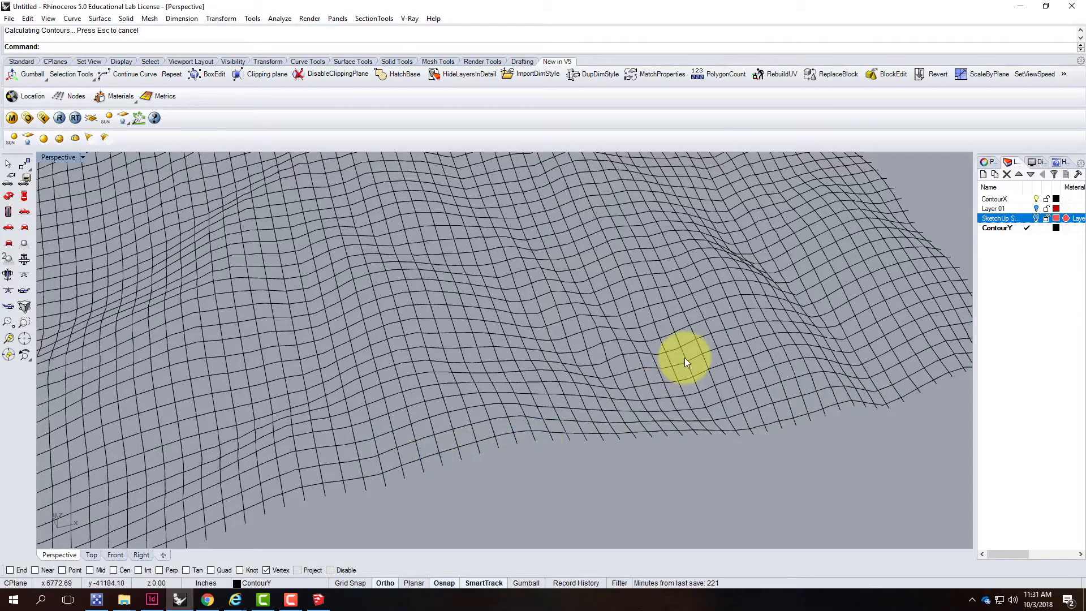
right_drag(678, 361, 446, 442)
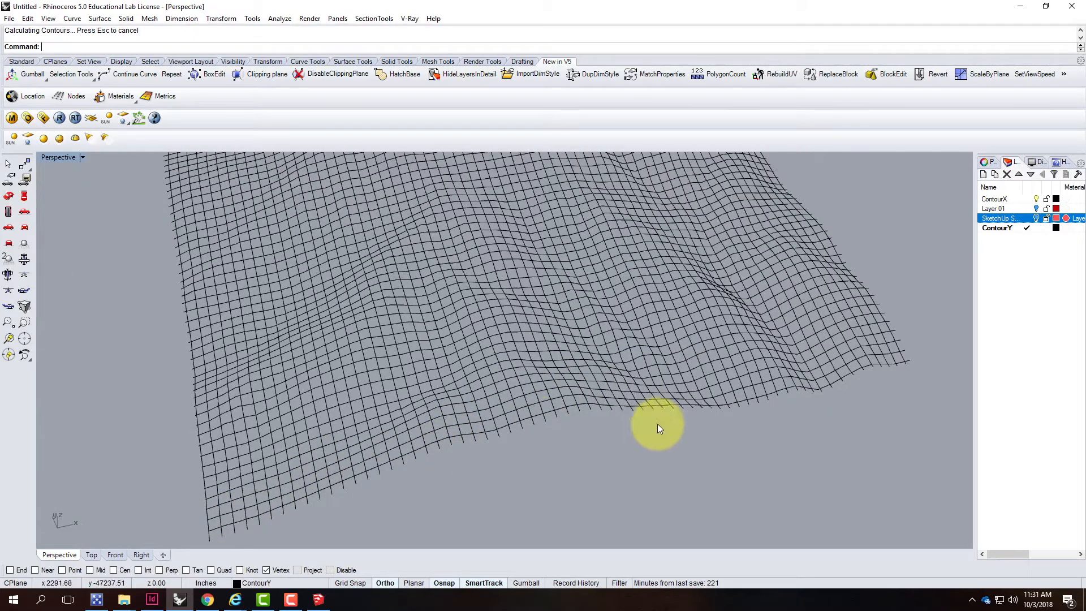
In the maximized Top view, trim the curve ends sticking out past the top edge curve of the grid
double_click(54, 158)
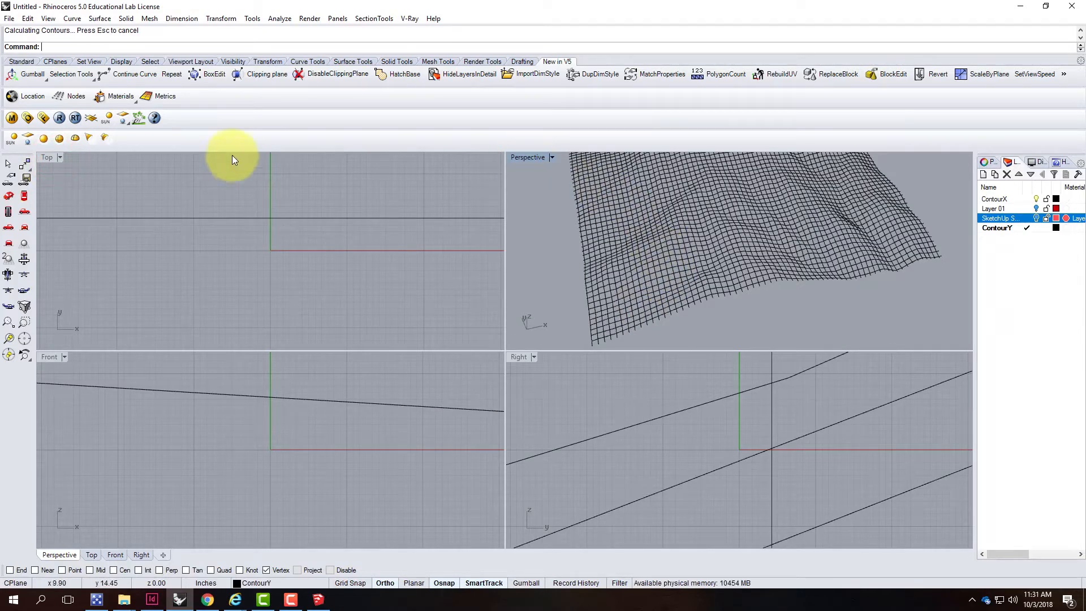
double_click(57, 158)
scroll(413, 386, down, 5)
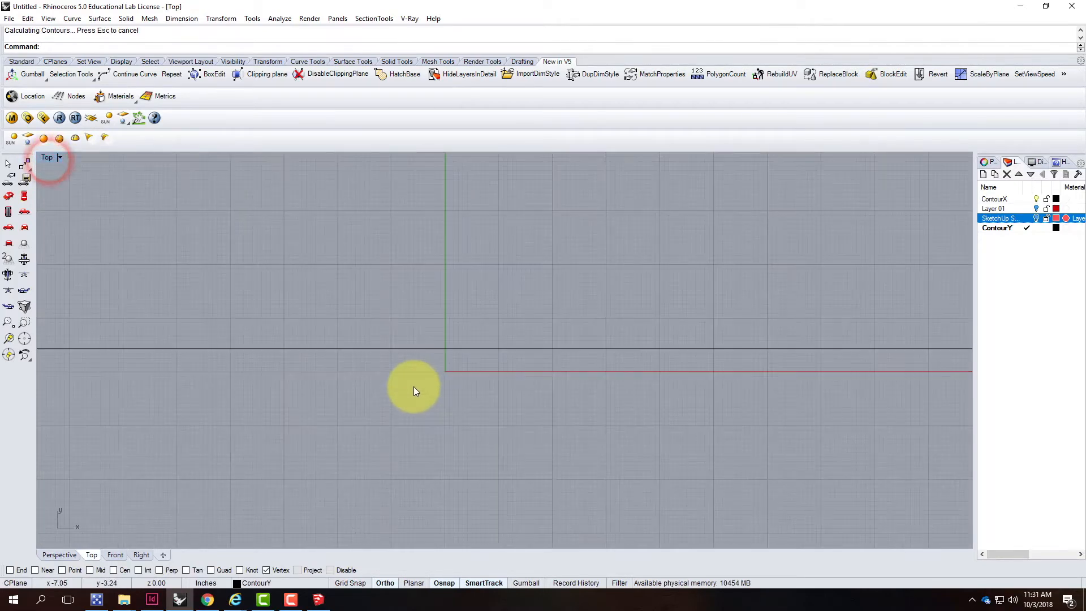
scroll(413, 386, down, 15)
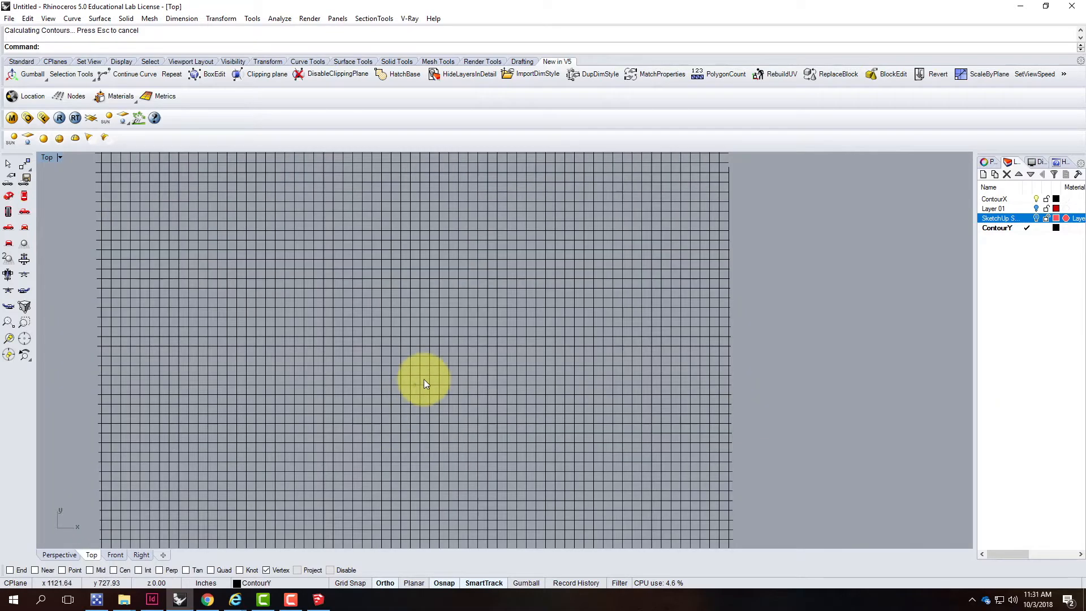
scroll(581, 326, up, 4)
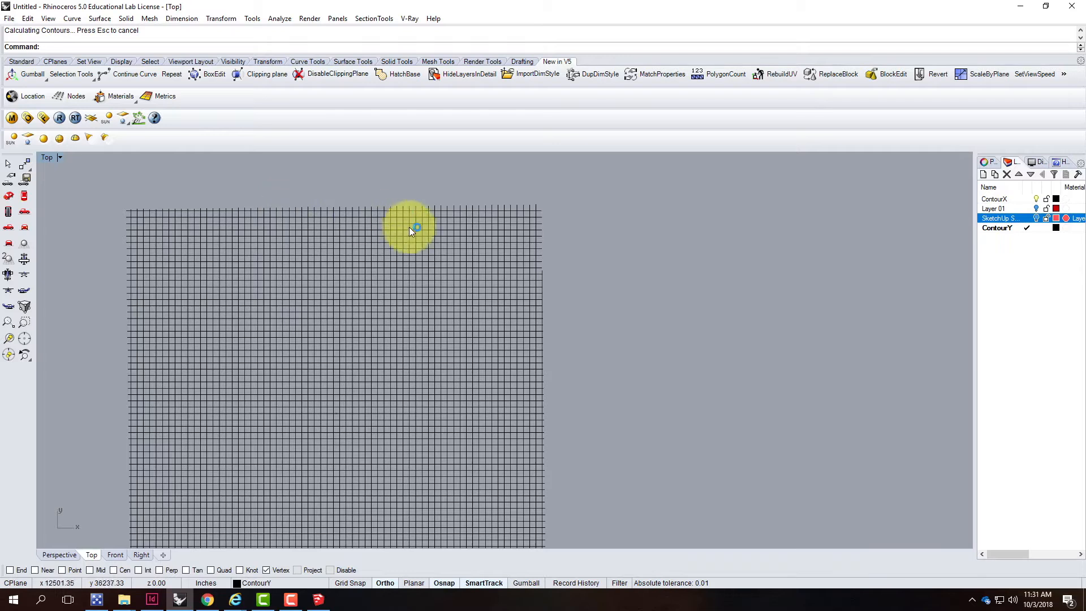
click(541, 218)
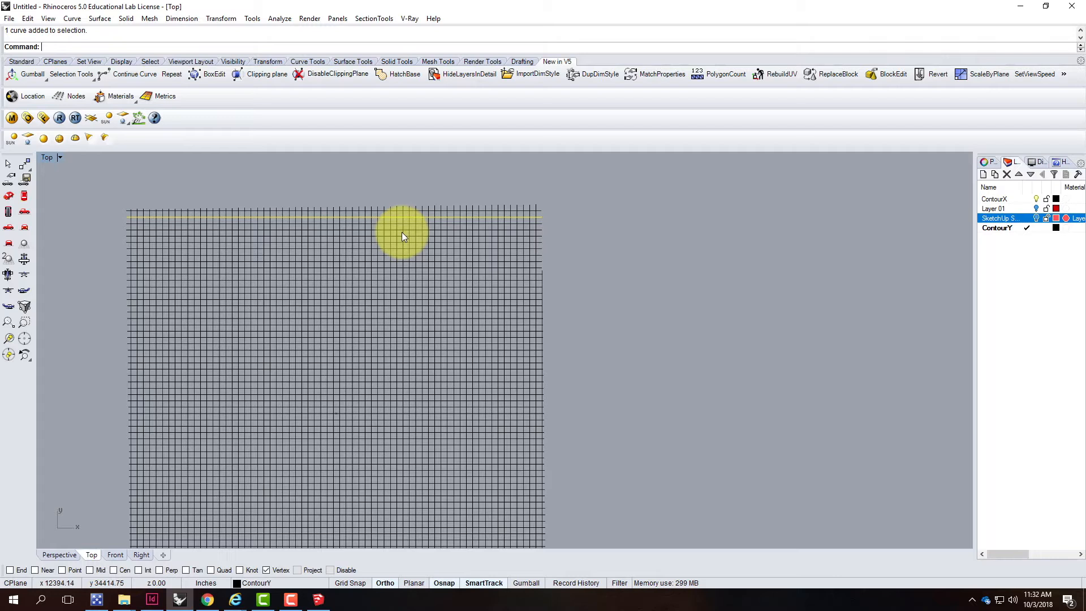
text(trim)
key(Return)
drag(560, 192, 90, 215)
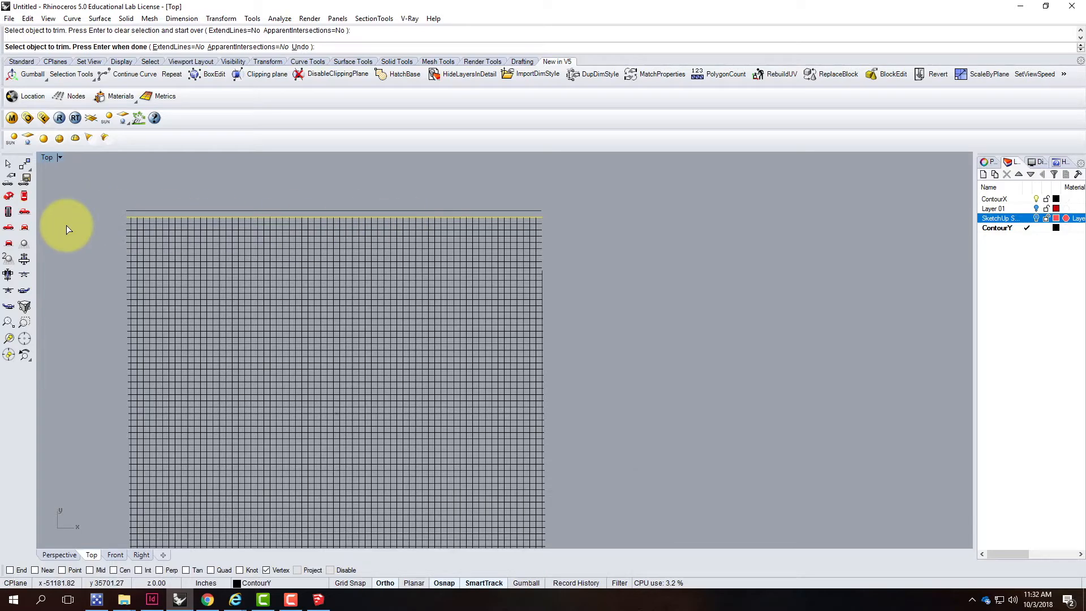
click(77, 223)
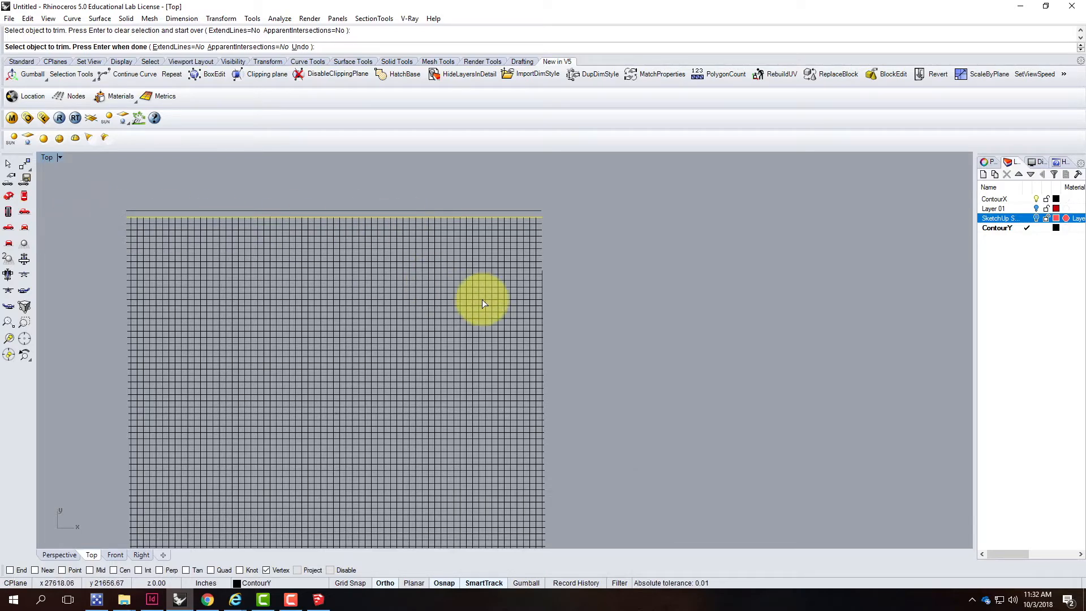
key(Return)
key(Escape)
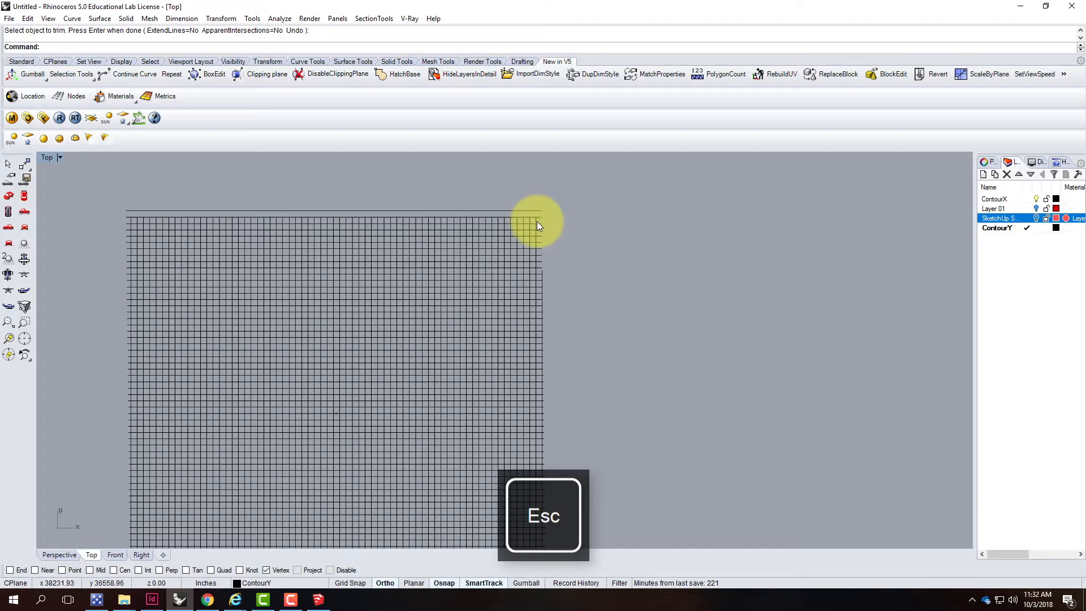
Select the right, bottom and left edge curves and trim the curve ends sticking out beyond them
click(535, 222)
scroll(564, 198, down, 4)
scroll(495, 420, up, 5)
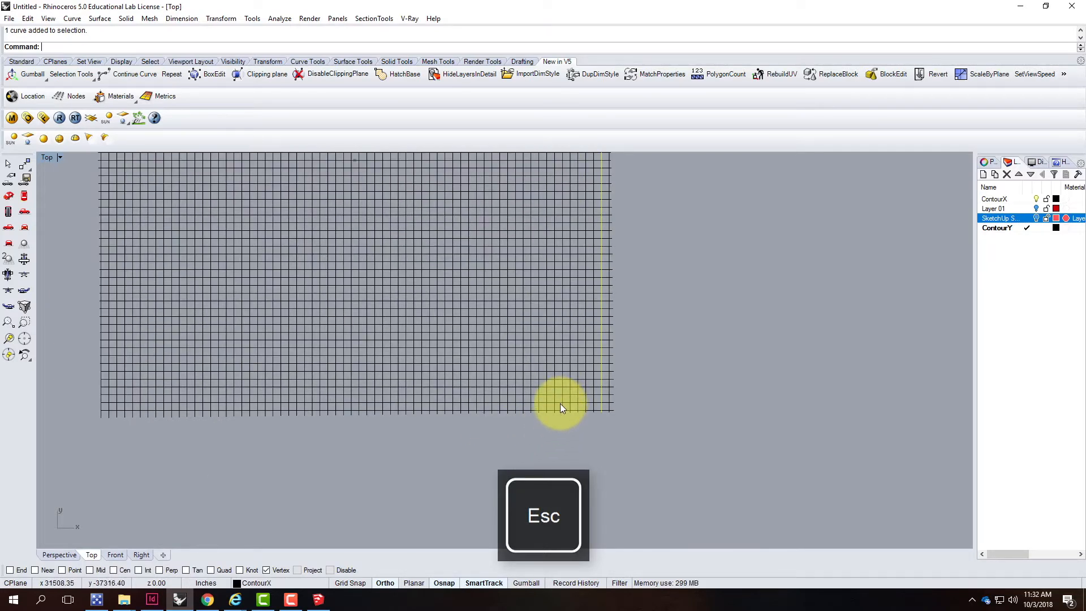
shift+click(560, 403)
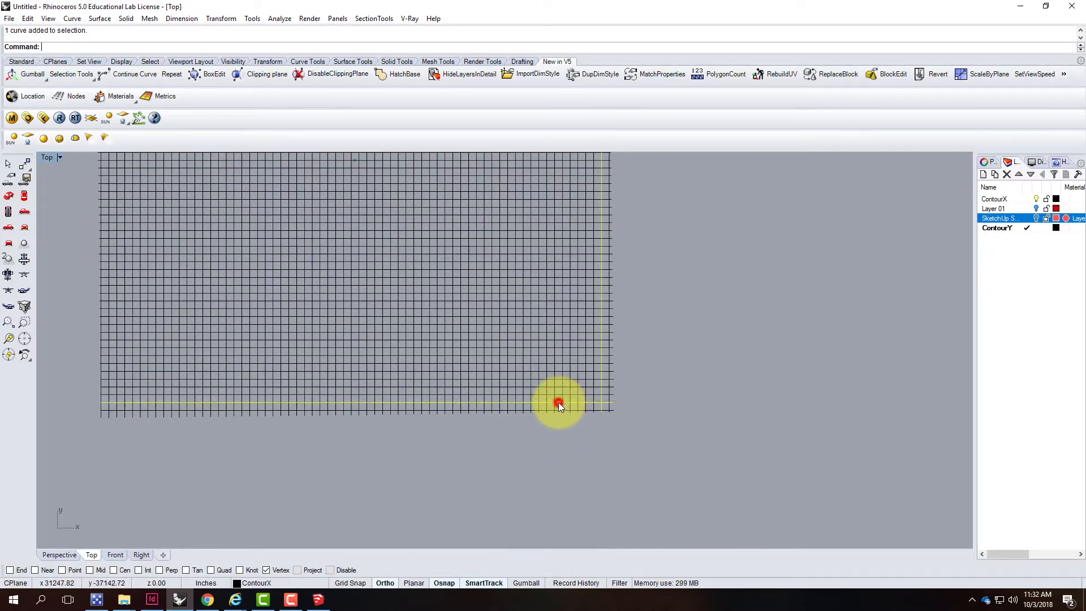
shift+click(110, 391)
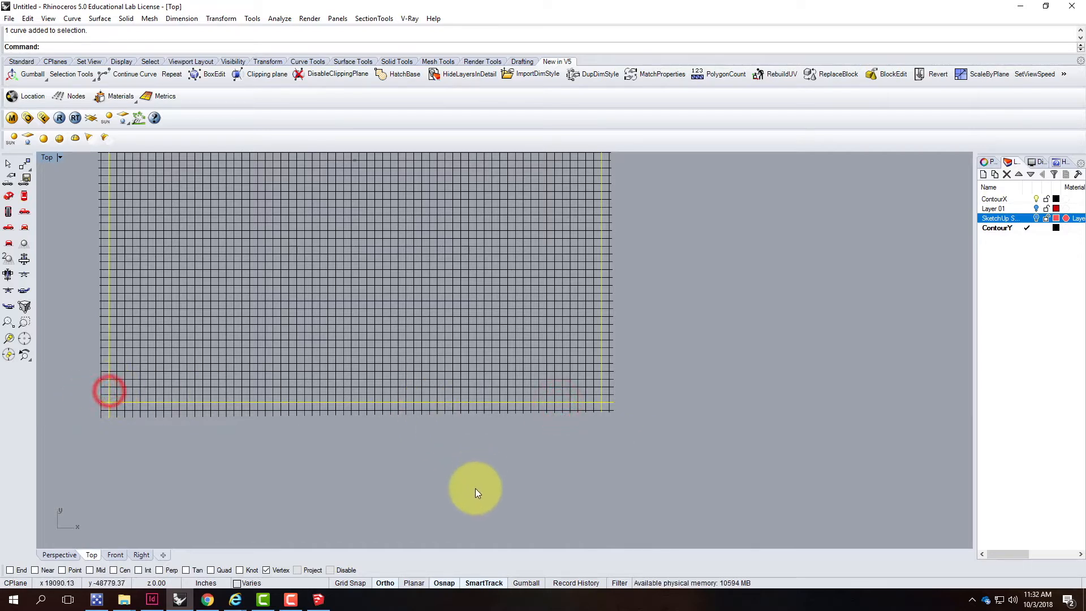
scroll(475, 489, down, 3)
text(rim)
key(Return)
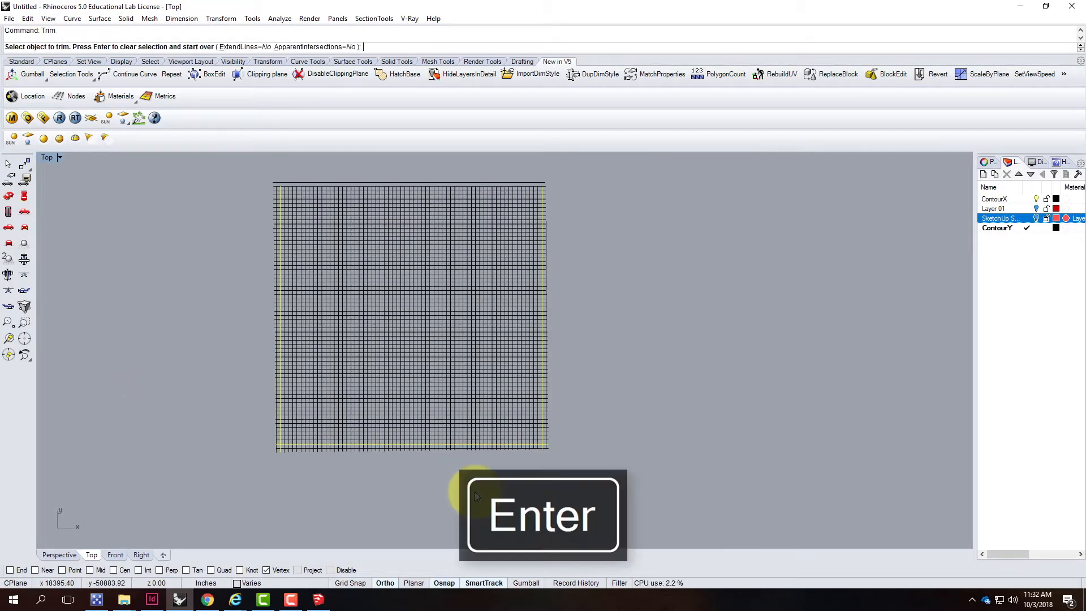
drag(568, 171, 267, 446)
drag(266, 354, 247, 155)
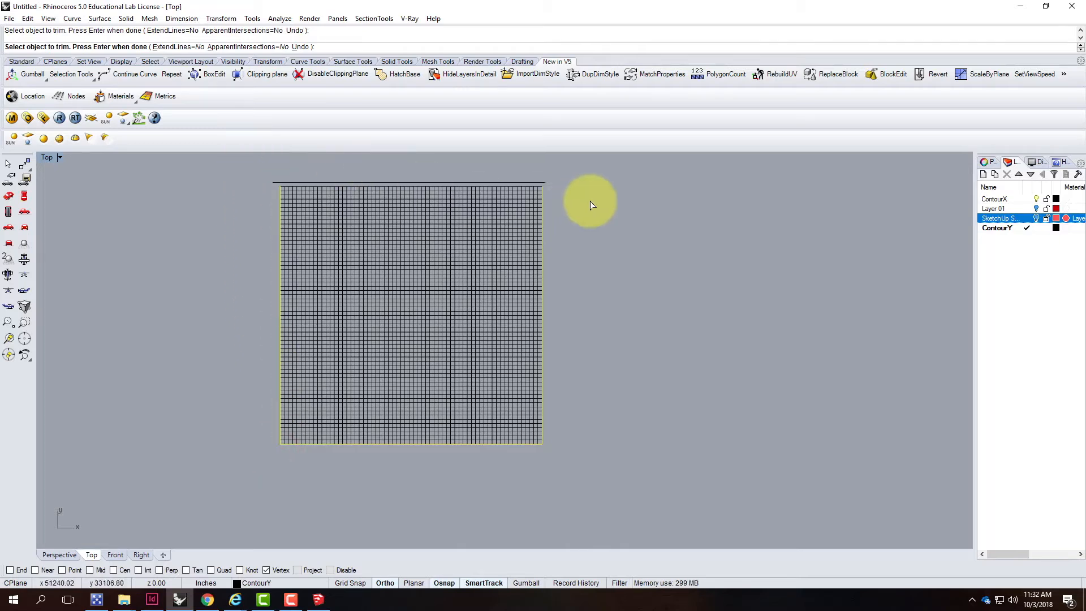
key(Return)
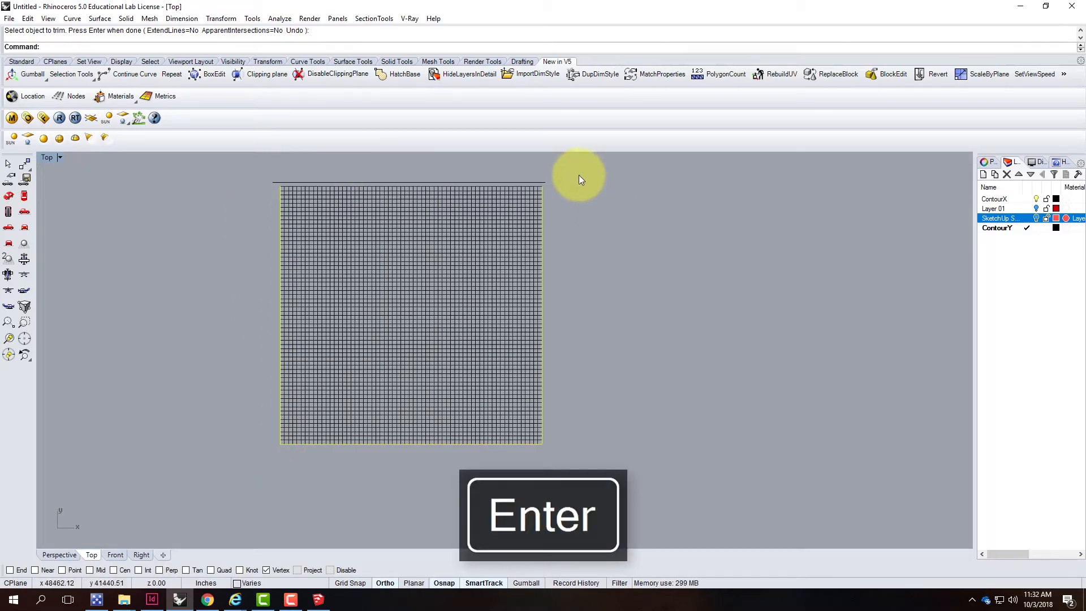
Delete the leftover curve along the top edge of the grid
click(545, 181)
key(Delete)
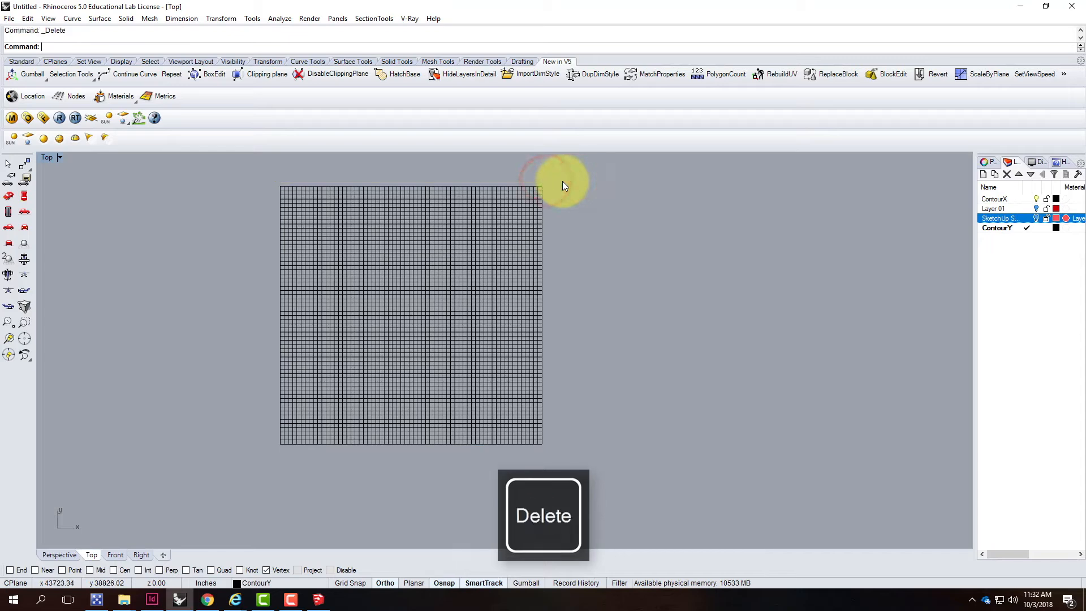
scroll(304, 169, up, 8)
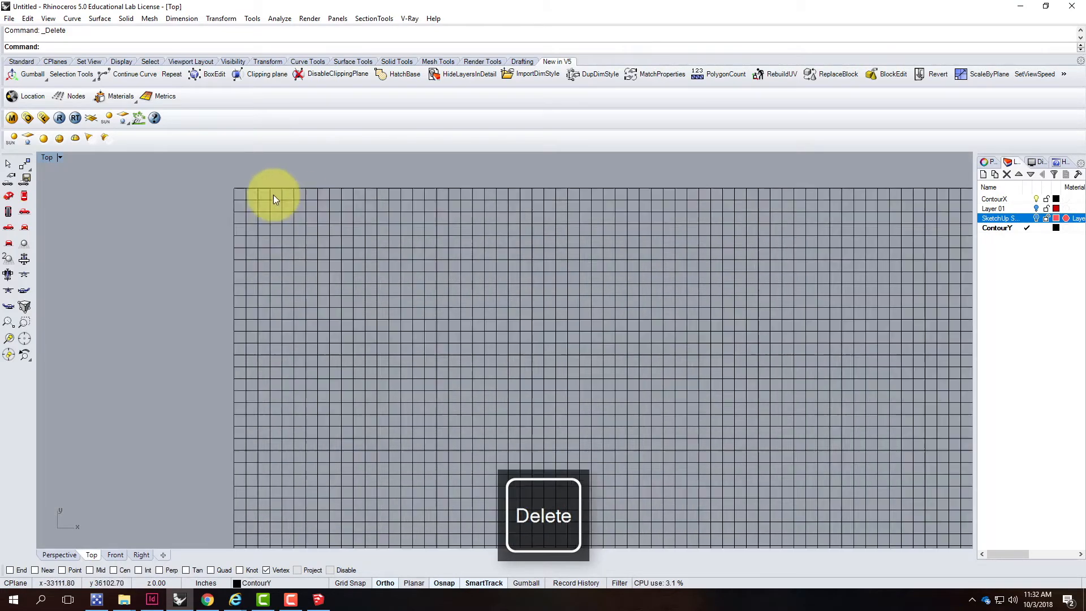
scroll(232, 192, down, 5)
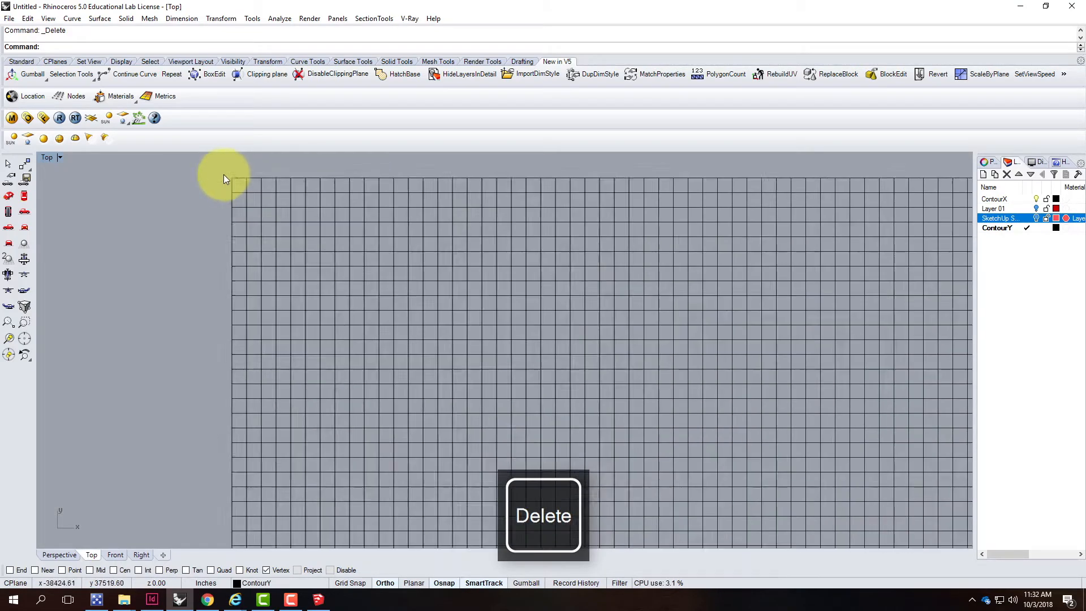
scroll(500, 173, down, 3)
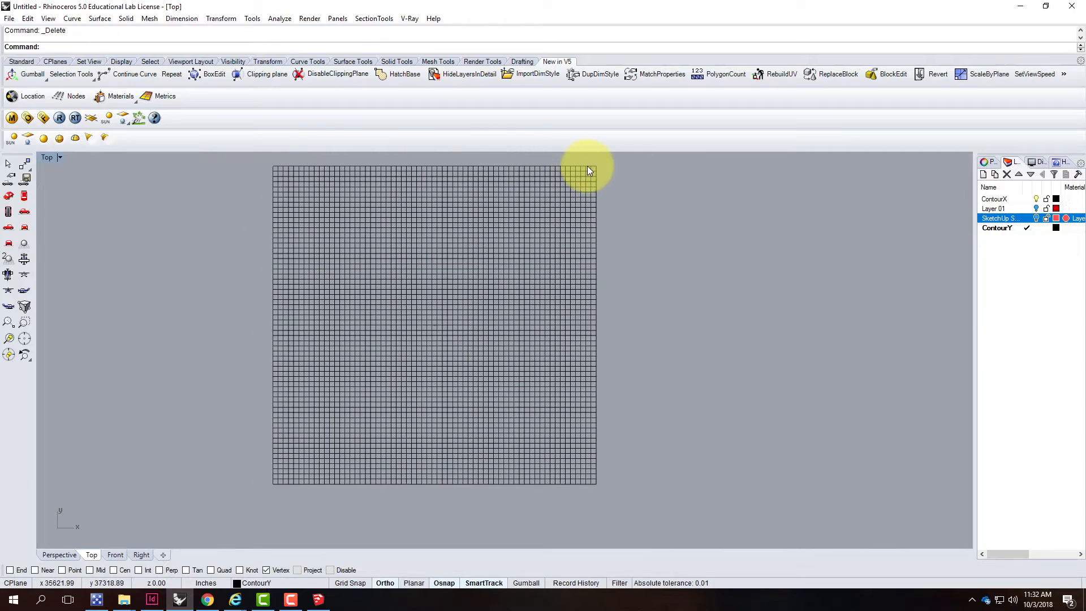
Return to the maximized Perspective view and create a new layer named Terrain
double_click(48, 157)
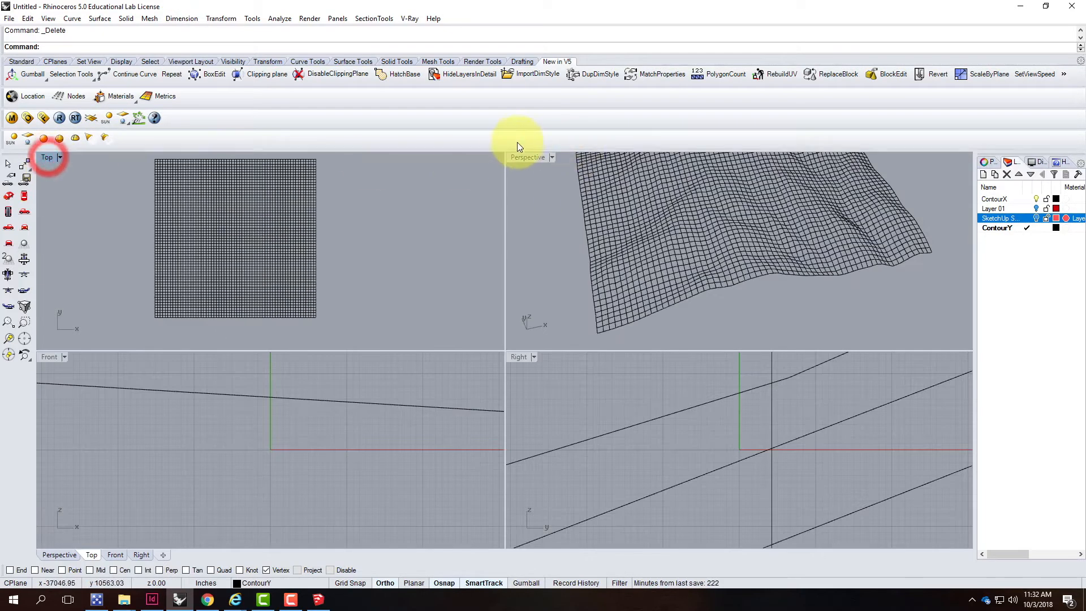
double_click(520, 157)
right_drag(660, 306, 579, 213)
right_drag(659, 301, 574, 308)
scroll(699, 271, up, 3)
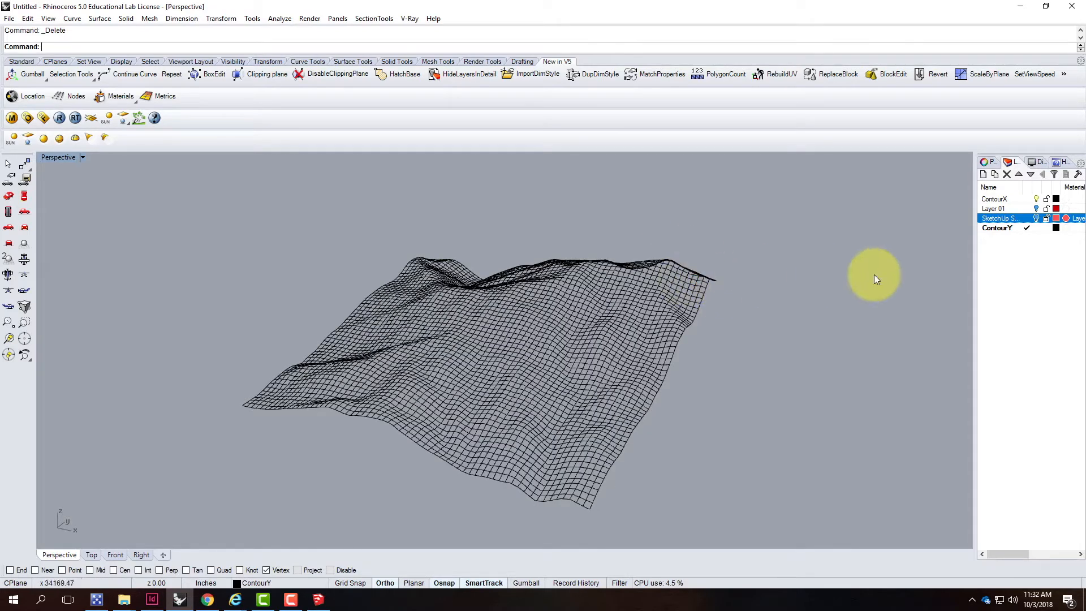
click(982, 175)
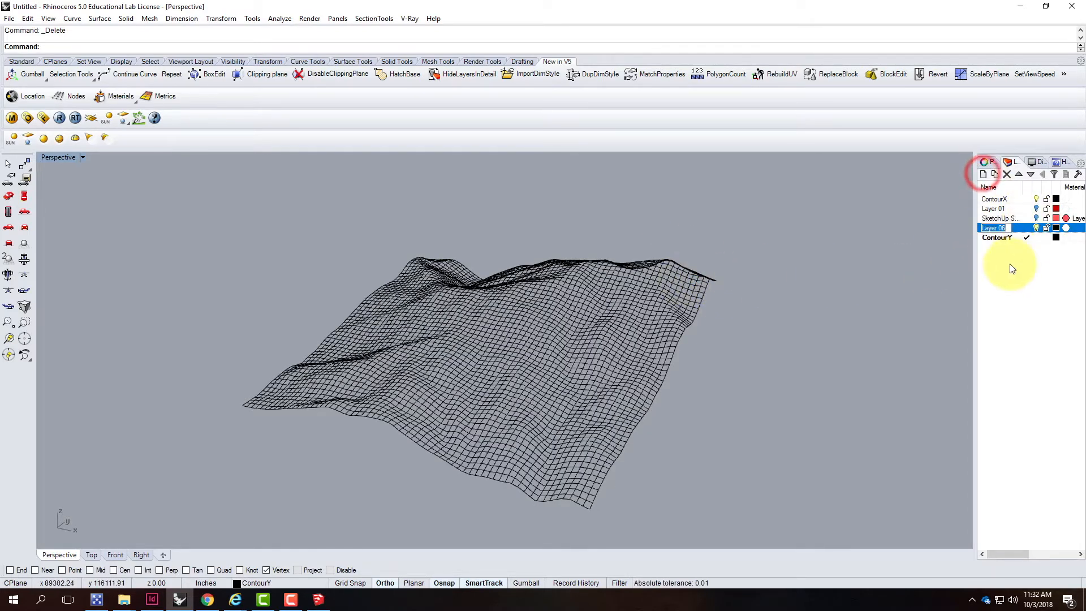
text(Terrain)
key(Return)
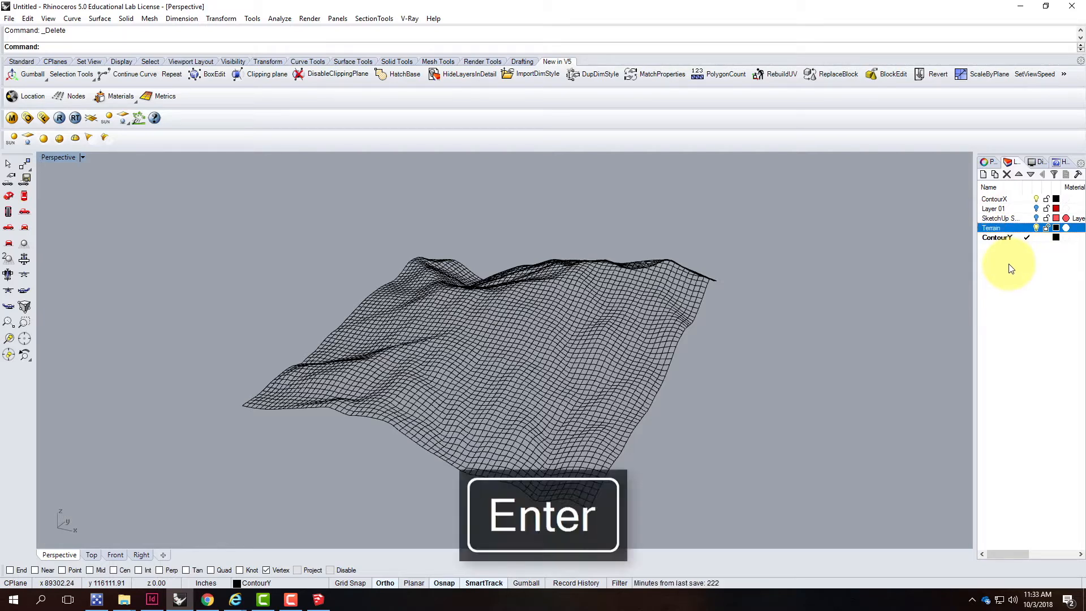
Make Terrain the current layer and create a surface from the network of all the contour curves, accepting the many-curves warning
click(1017, 228)
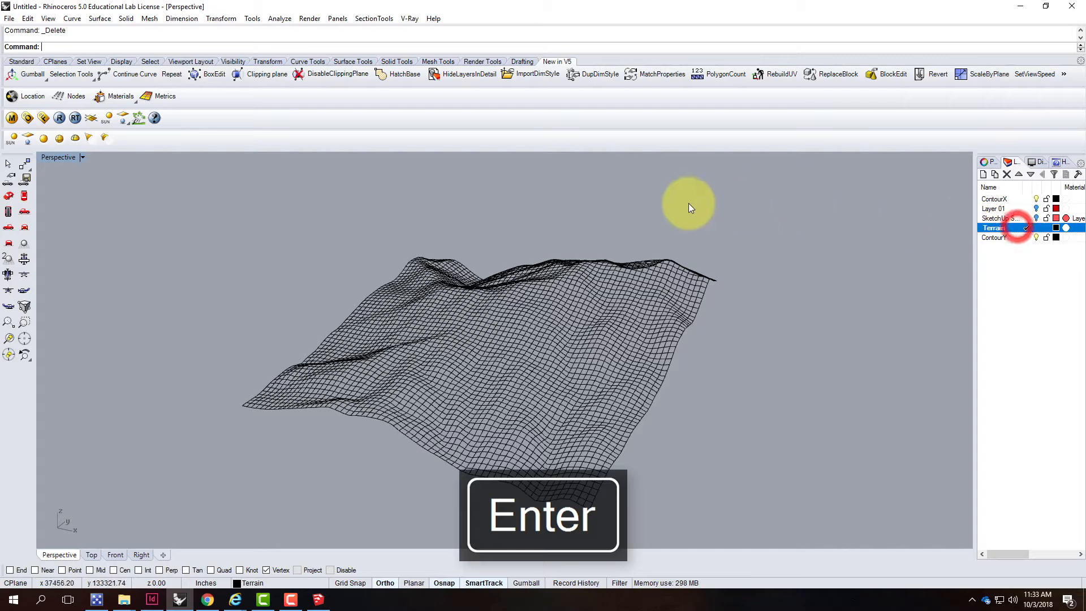
click(609, 214)
drag(192, 180, 756, 530)
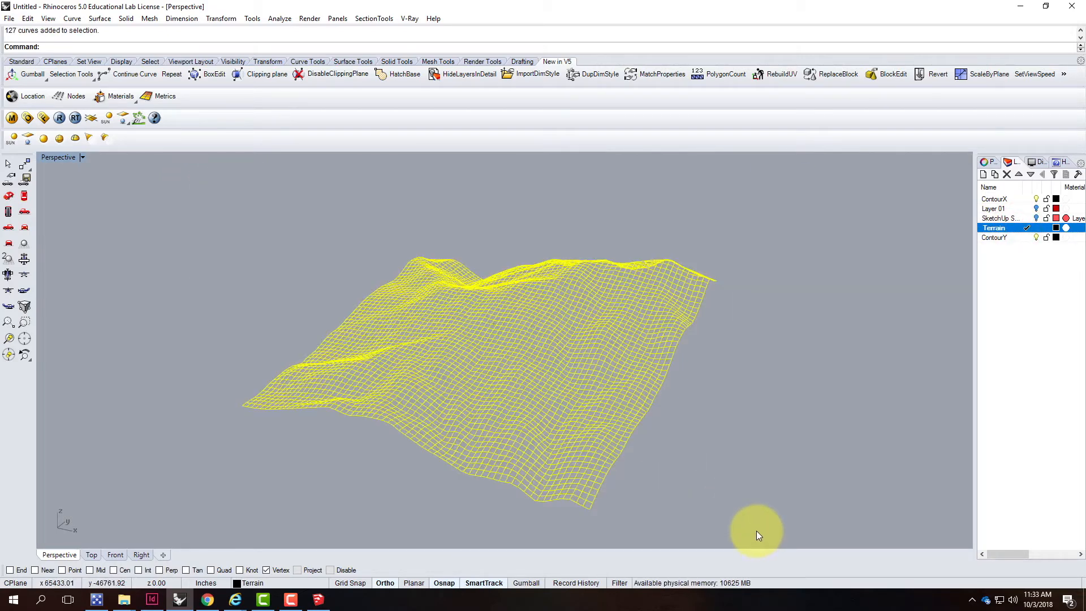
click(94, 19)
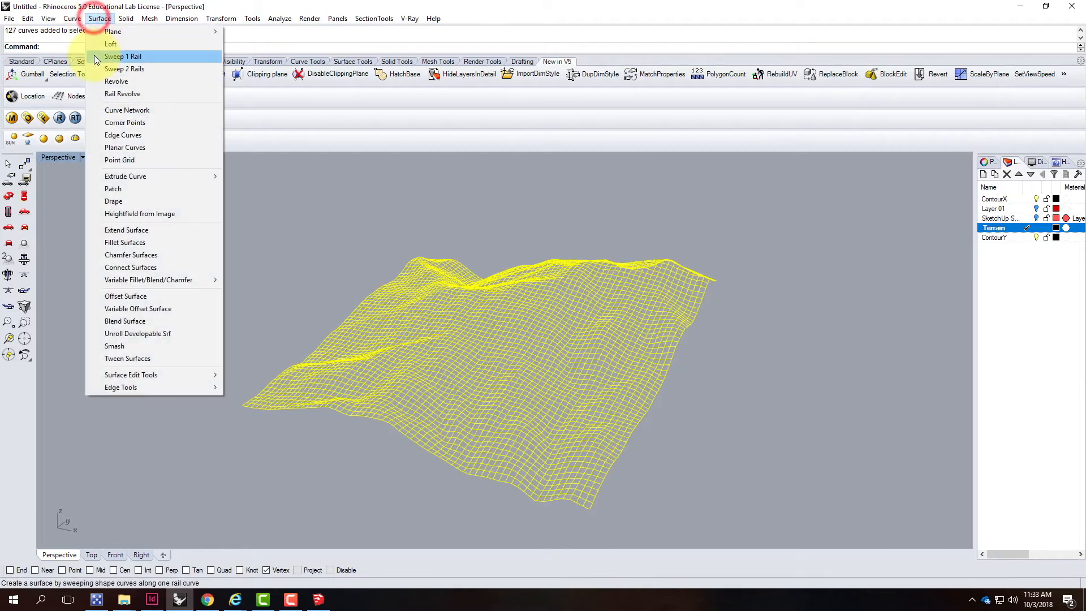
click(130, 112)
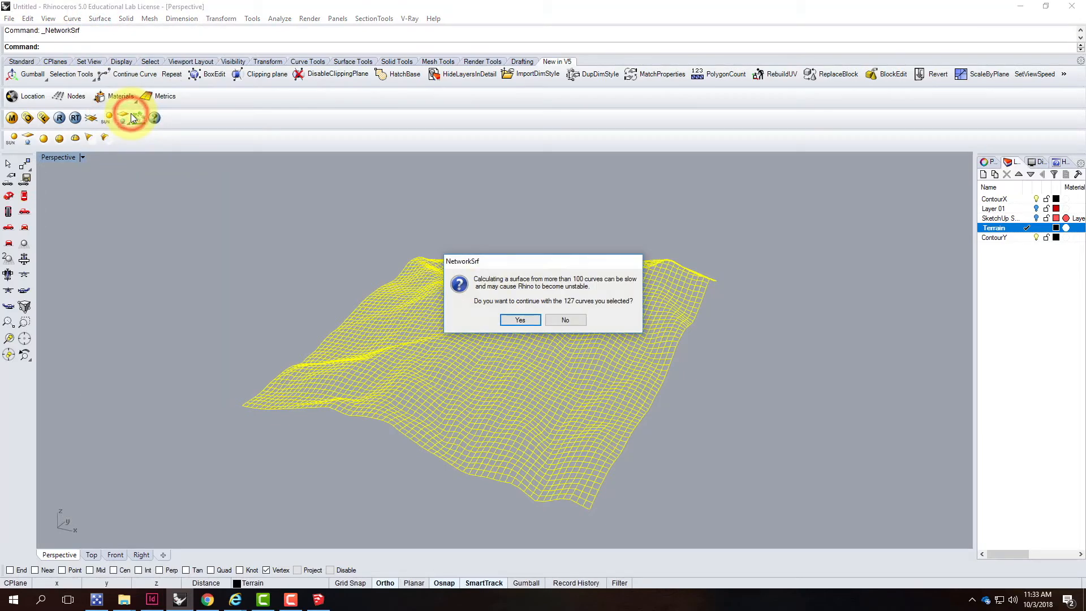
drag(533, 256, 395, 196)
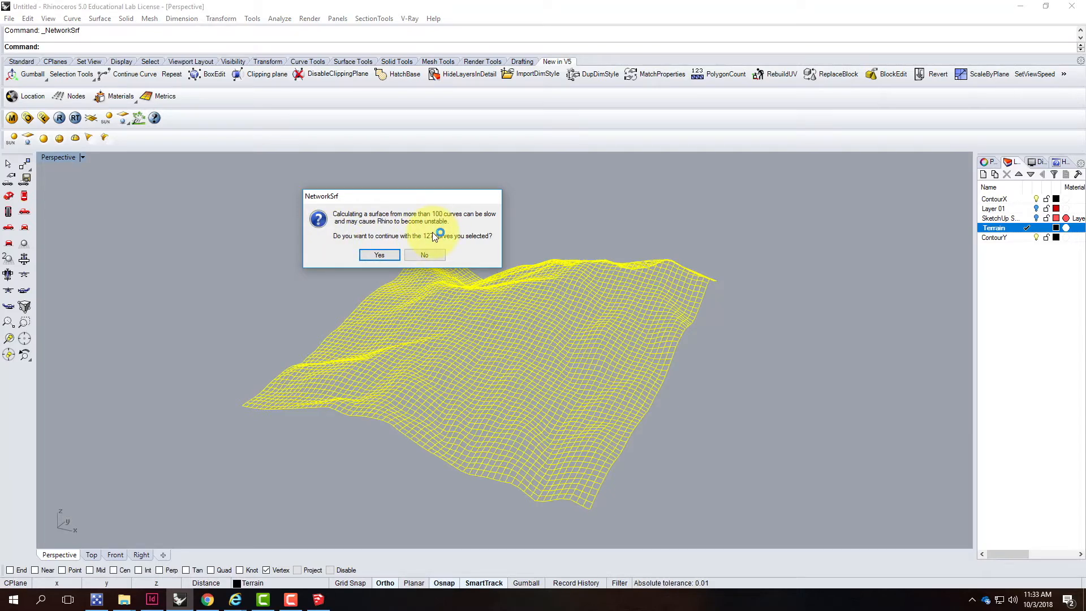
click(387, 255)
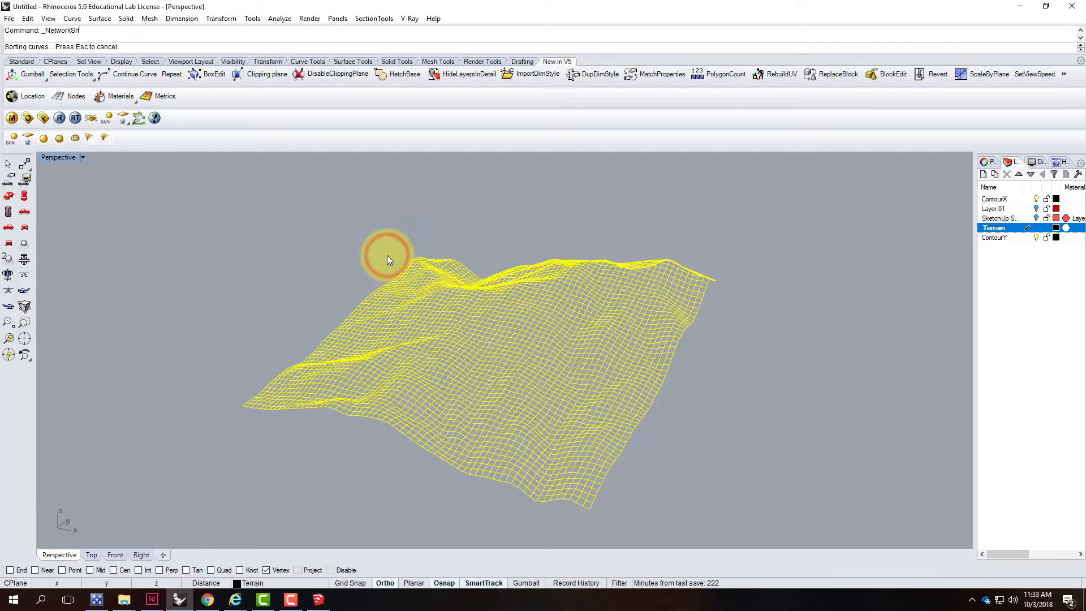
drag(520, 212, 783, 208)
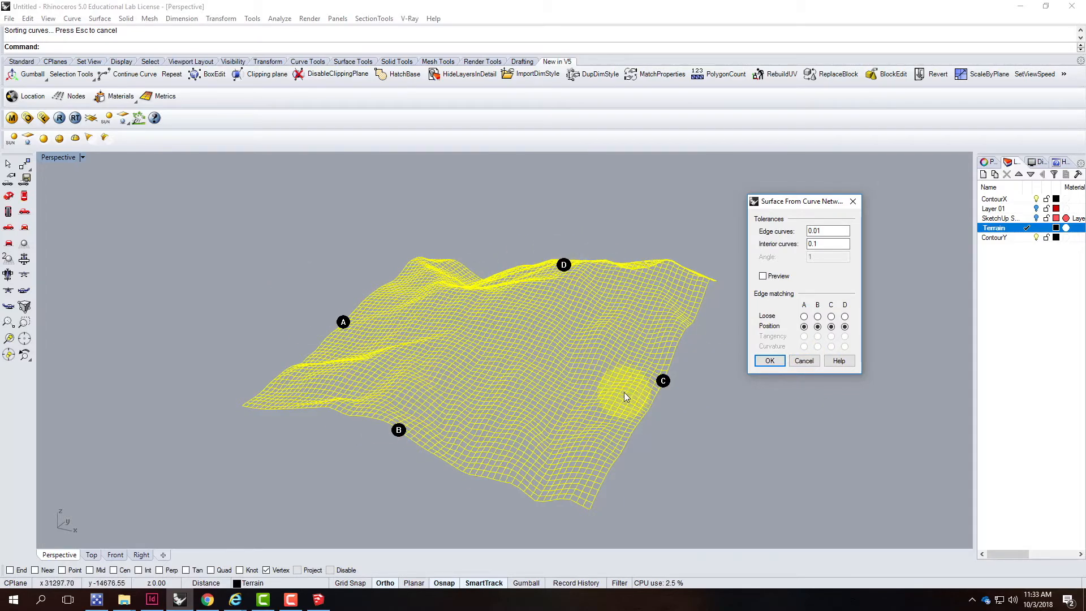
click(770, 360)
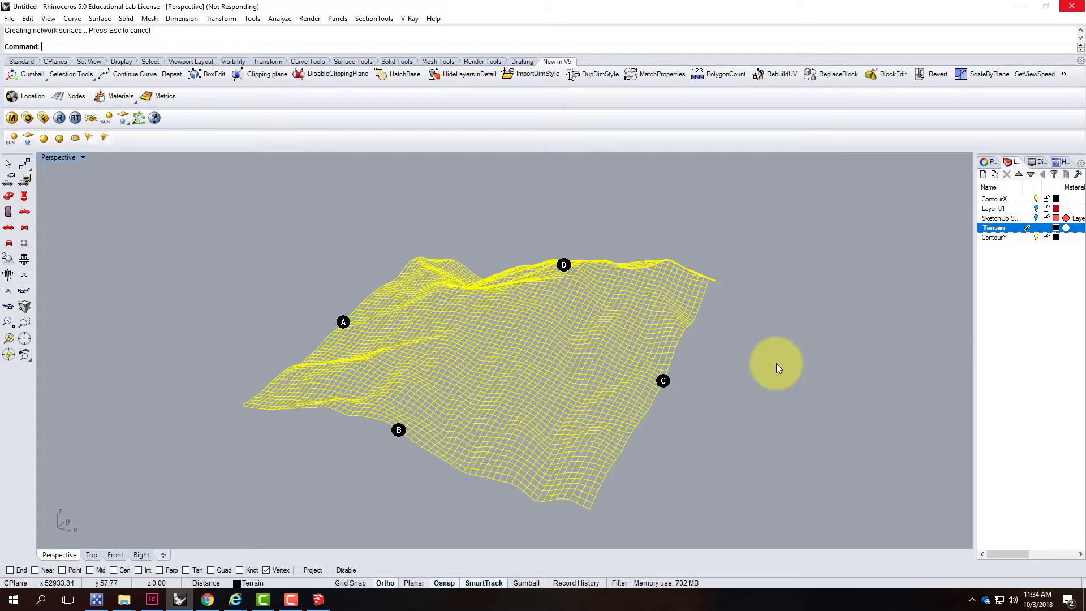
click(318, 599)
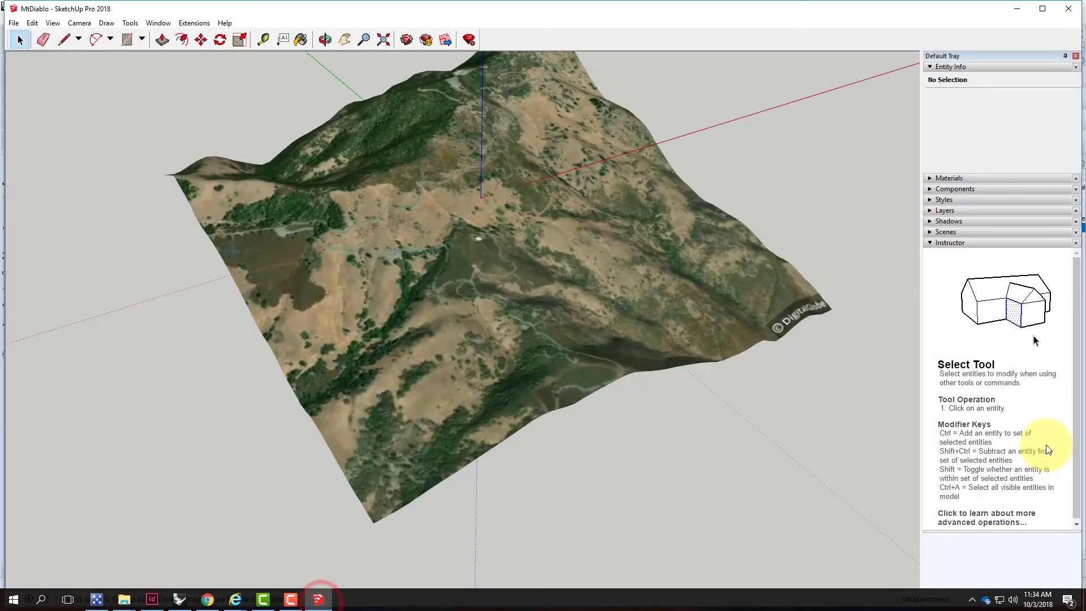
click(291, 599)
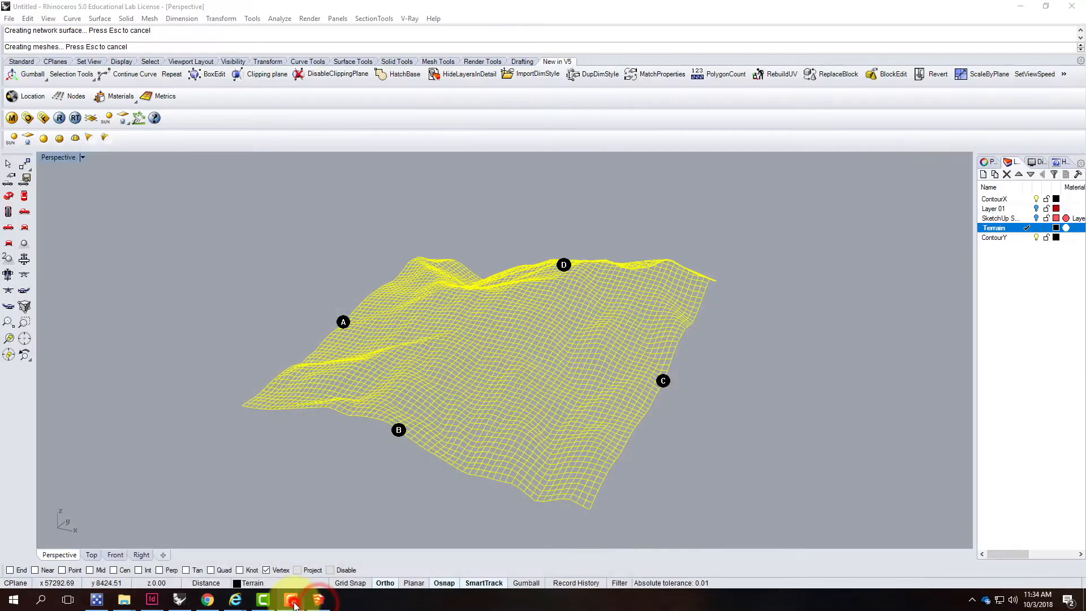
click(1036, 545)
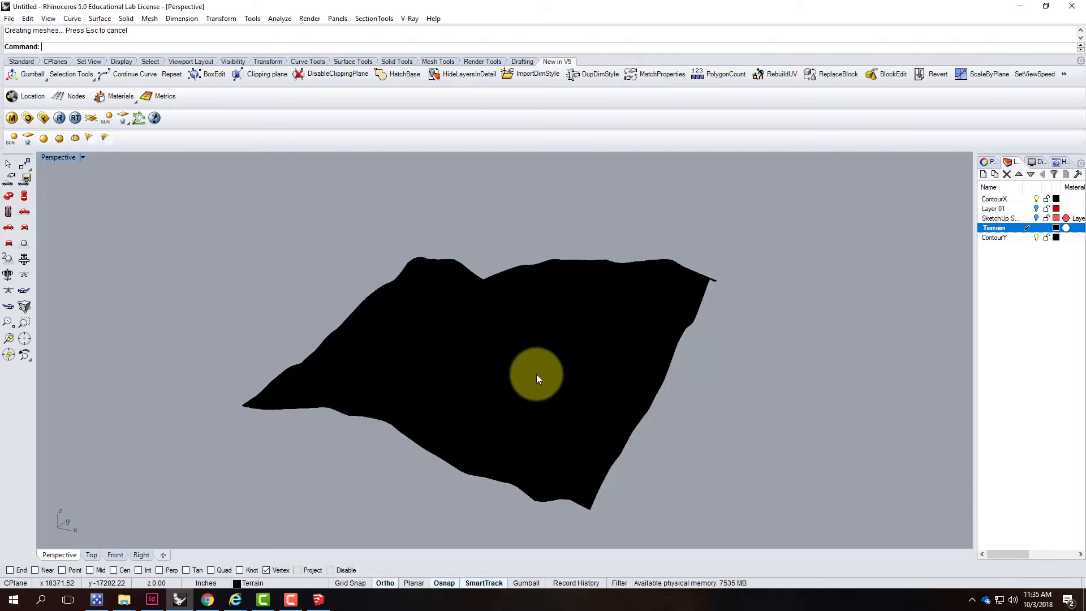
Rebuild the terrain surface with a point count of 200 in both U and V
click(536, 374)
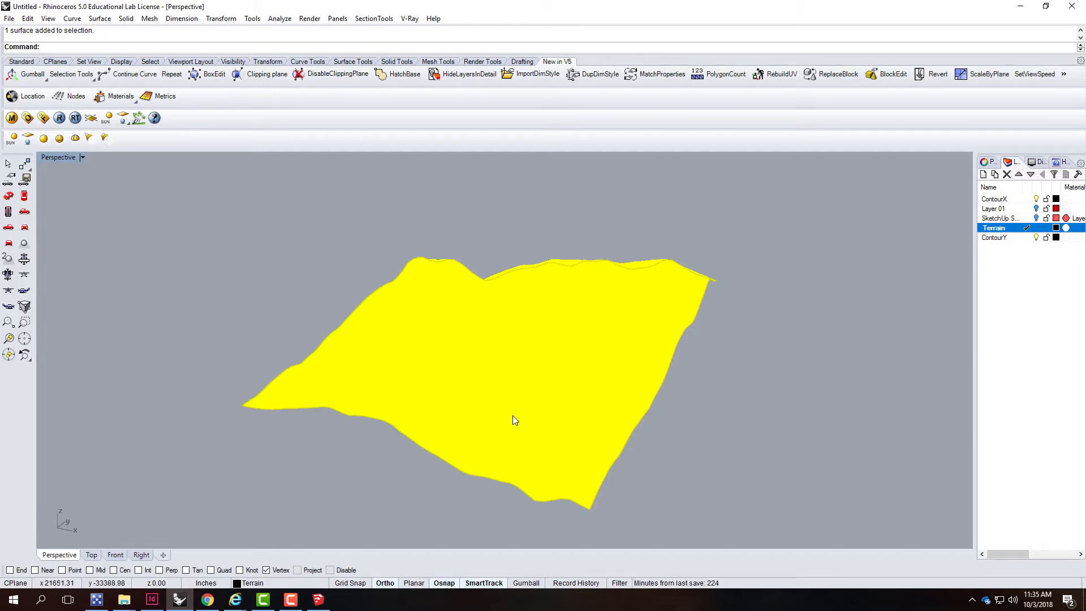
scroll(513, 416, up, 1)
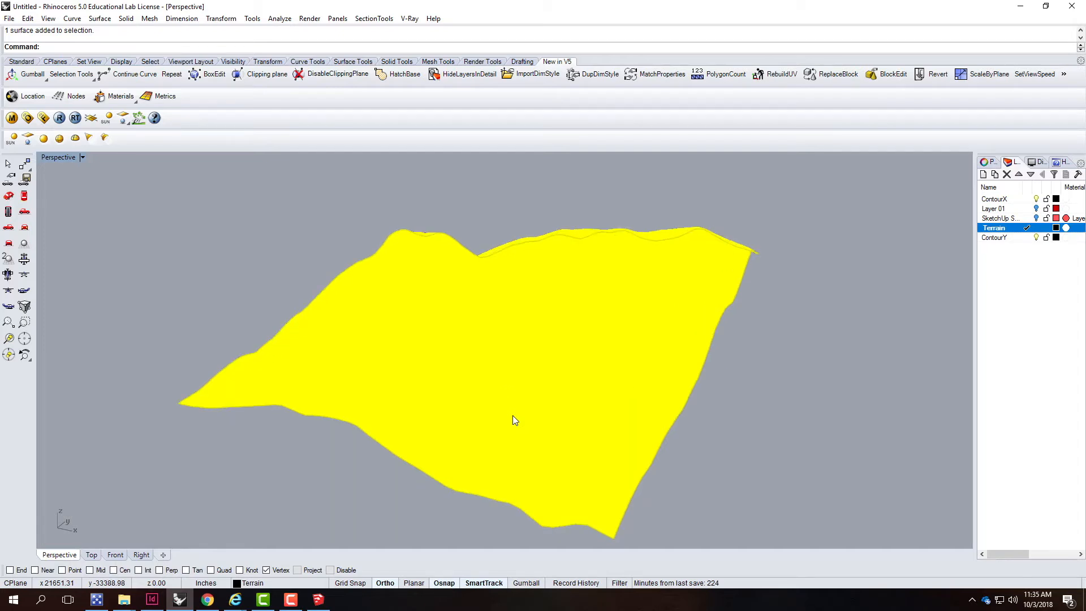
scroll(513, 419, up, 1)
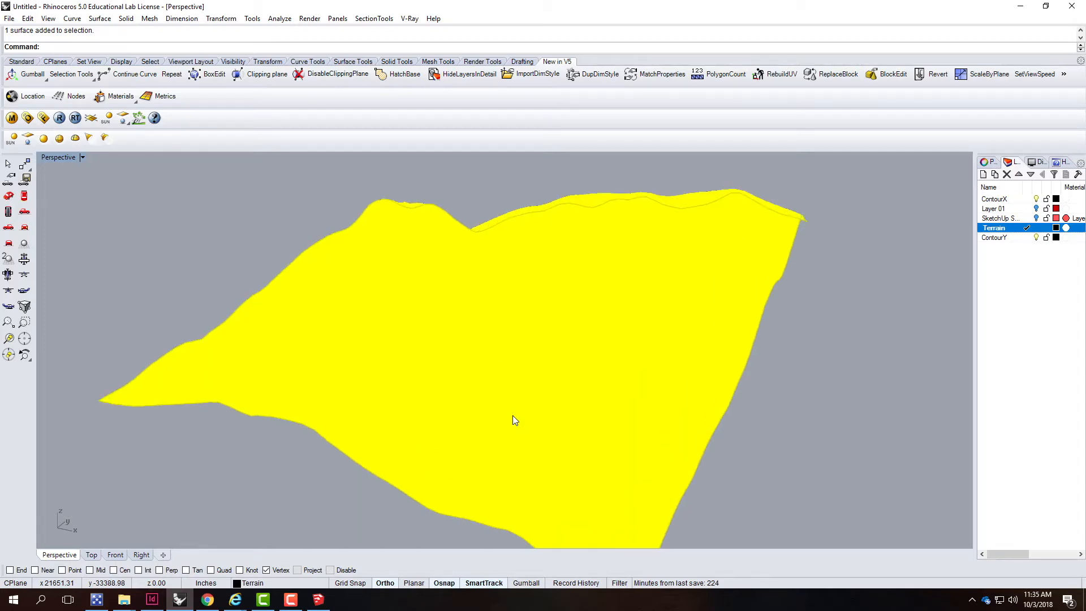
scroll(513, 419, up, 1)
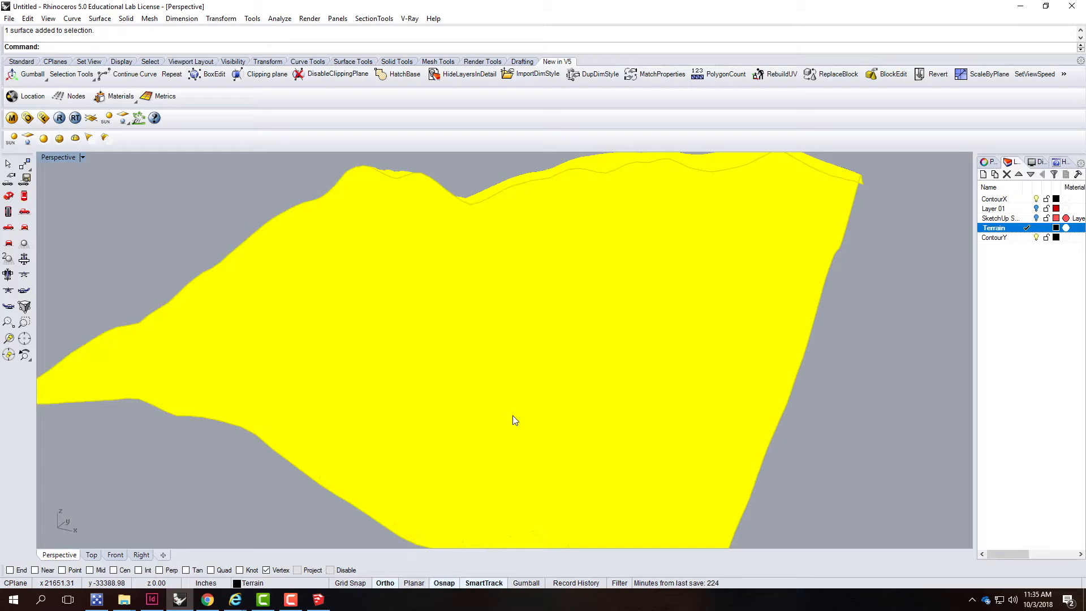
scroll(514, 419, up, 1)
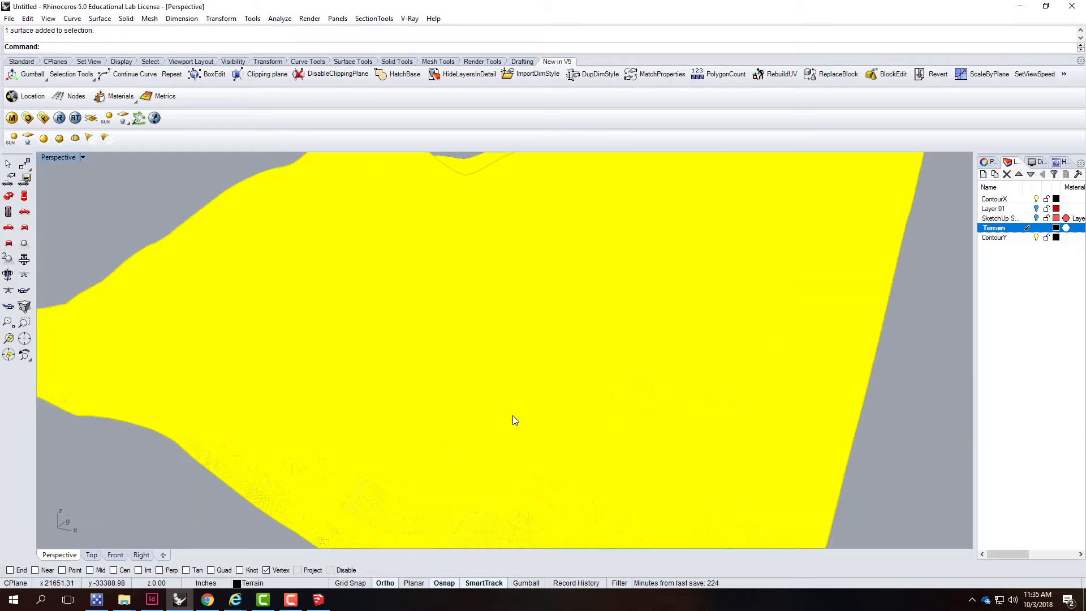
scroll(514, 420, up, 1)
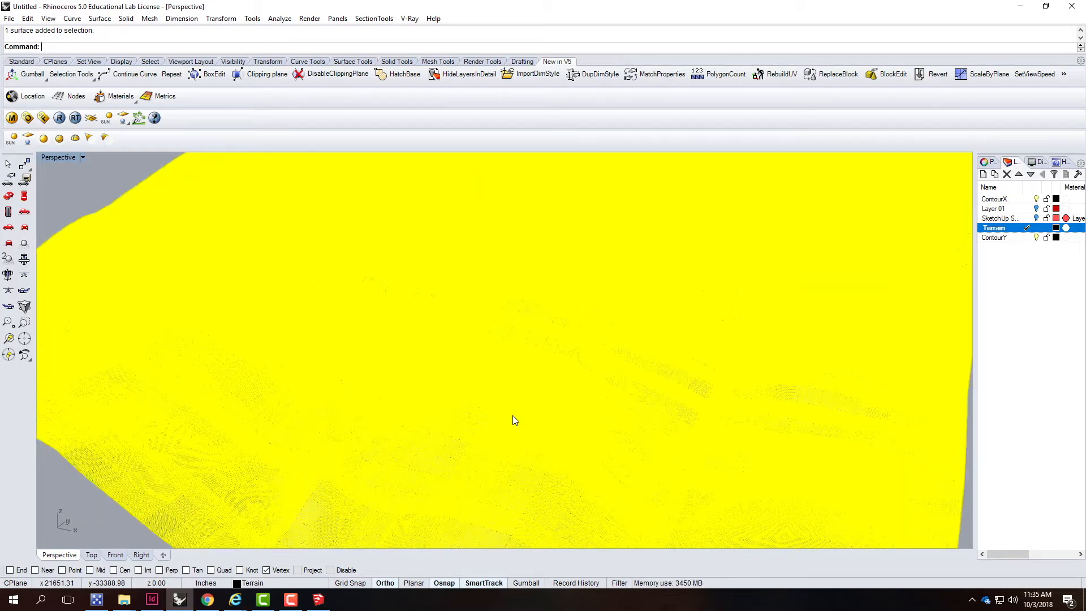
scroll(514, 420, up, 1)
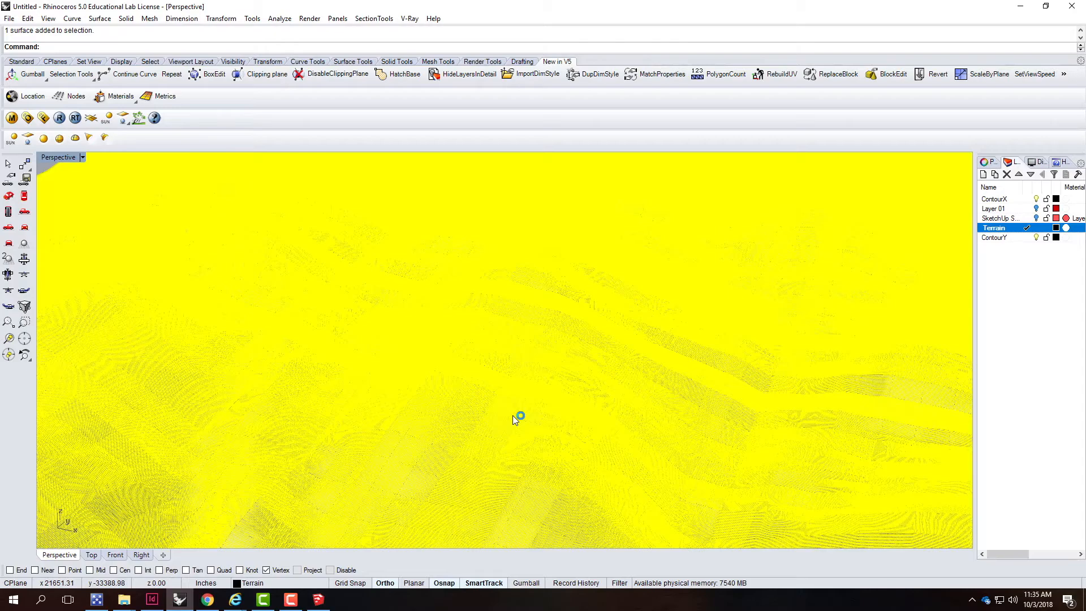
scroll(515, 418, up, 1)
scroll(514, 419, up, 1)
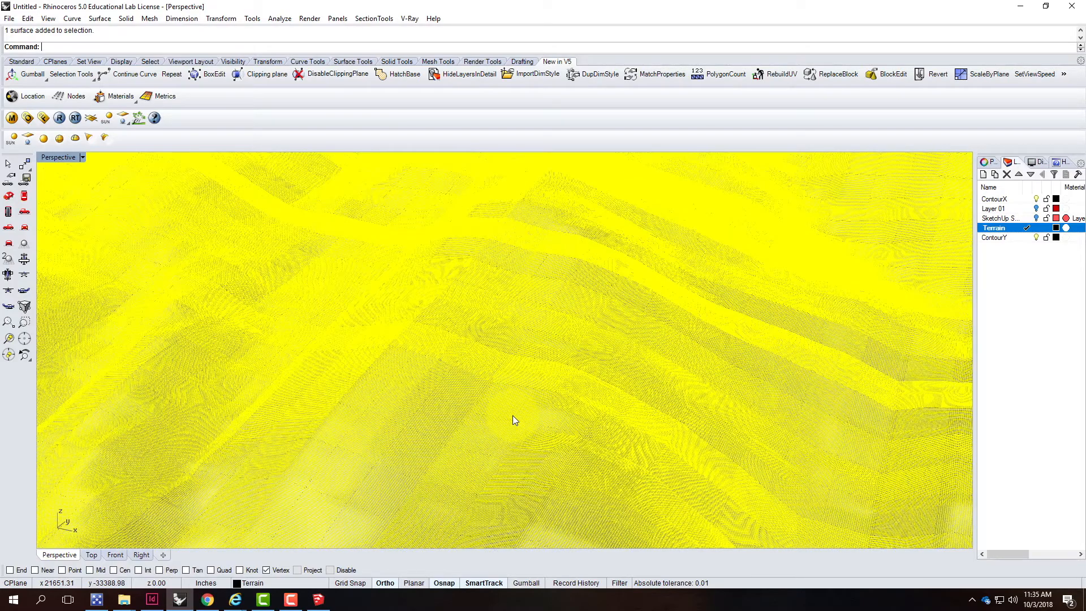
scroll(513, 419, up, 1)
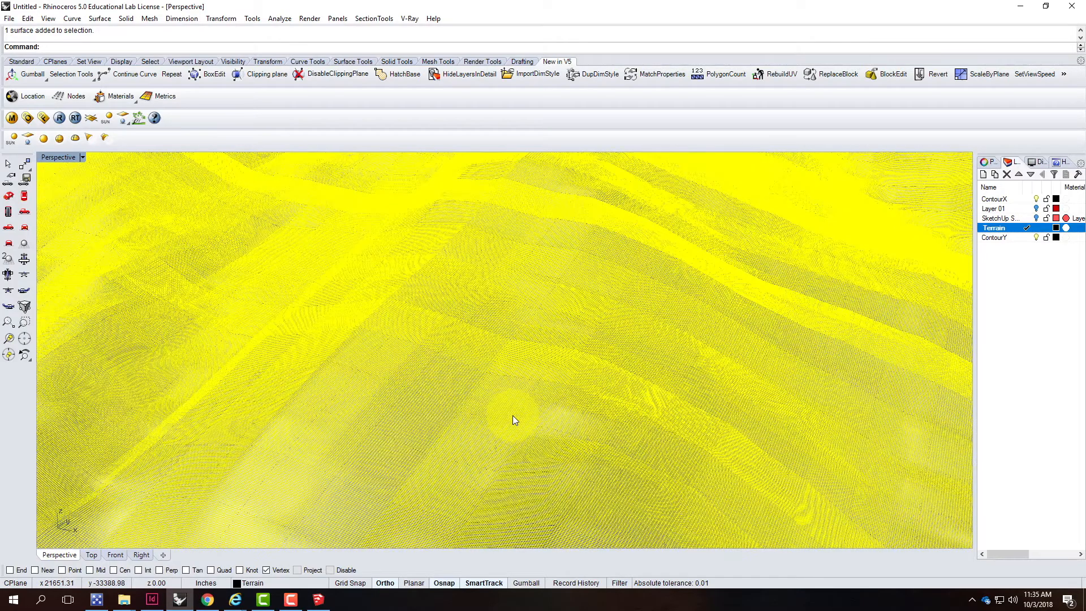
scroll(513, 420, up, 1)
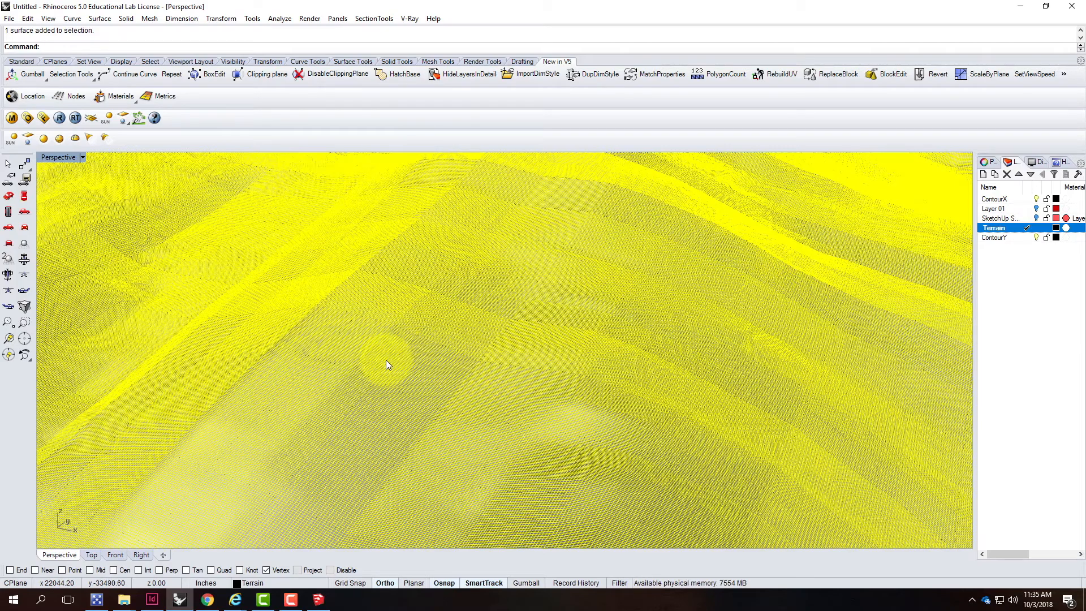
text(Reb)
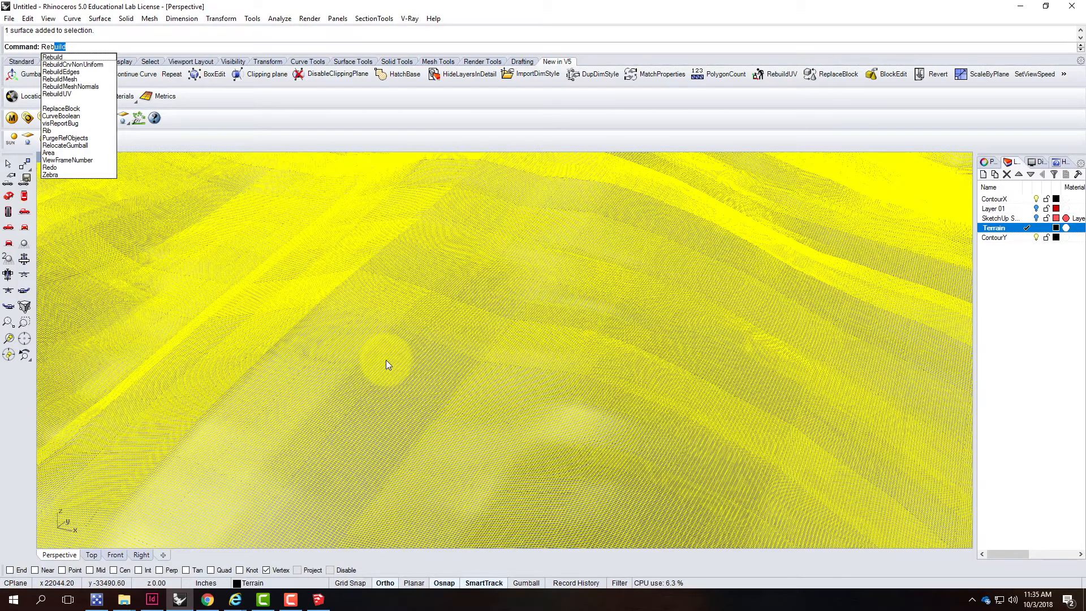
key(Return)
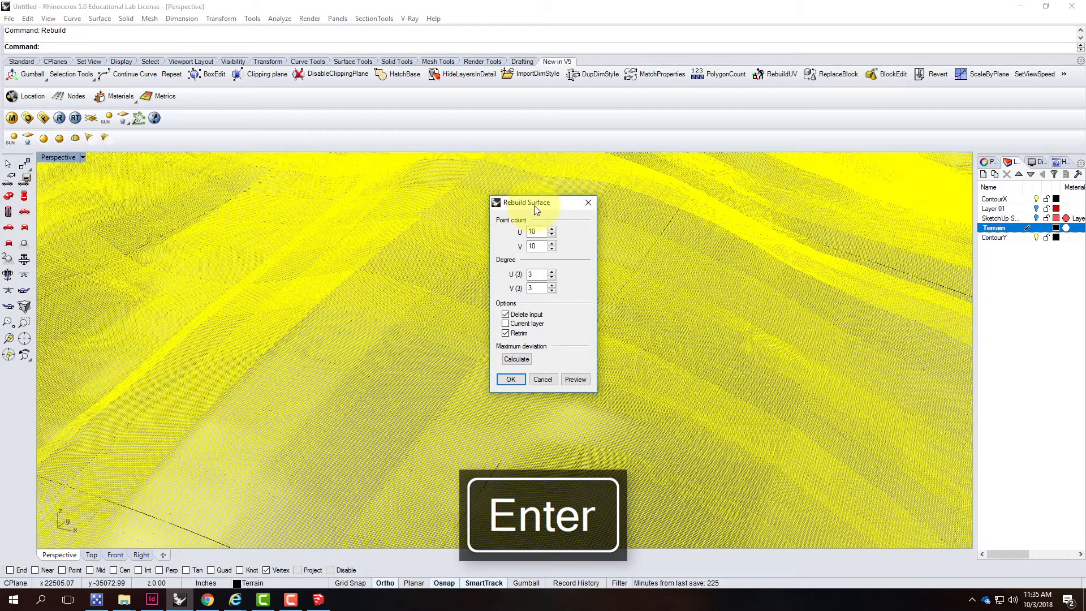
double_click(534, 232)
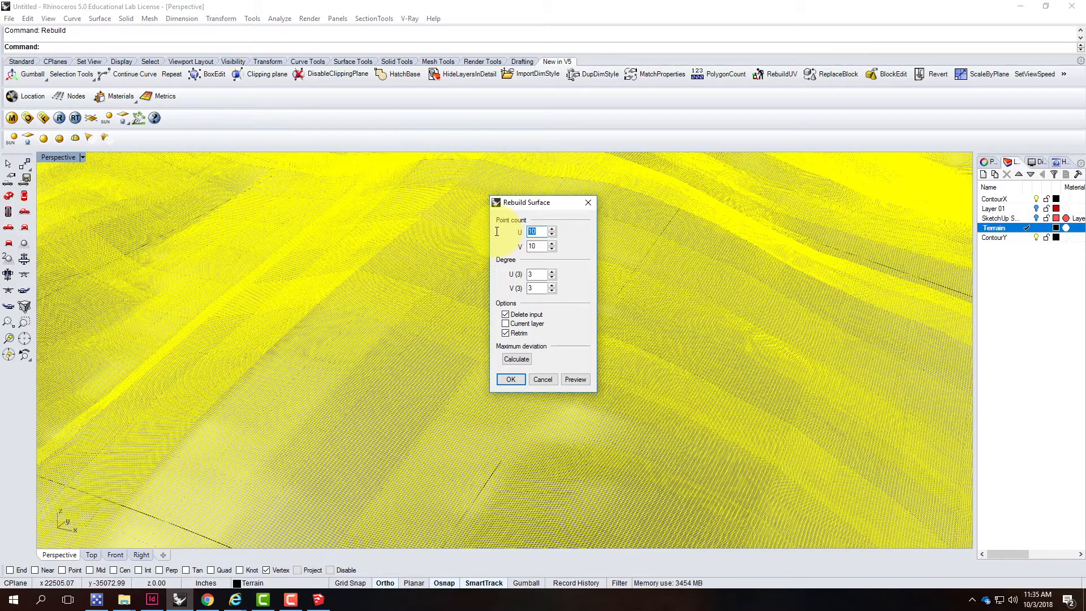
text(200)
key(Return)
double_click(538, 246)
text(200)
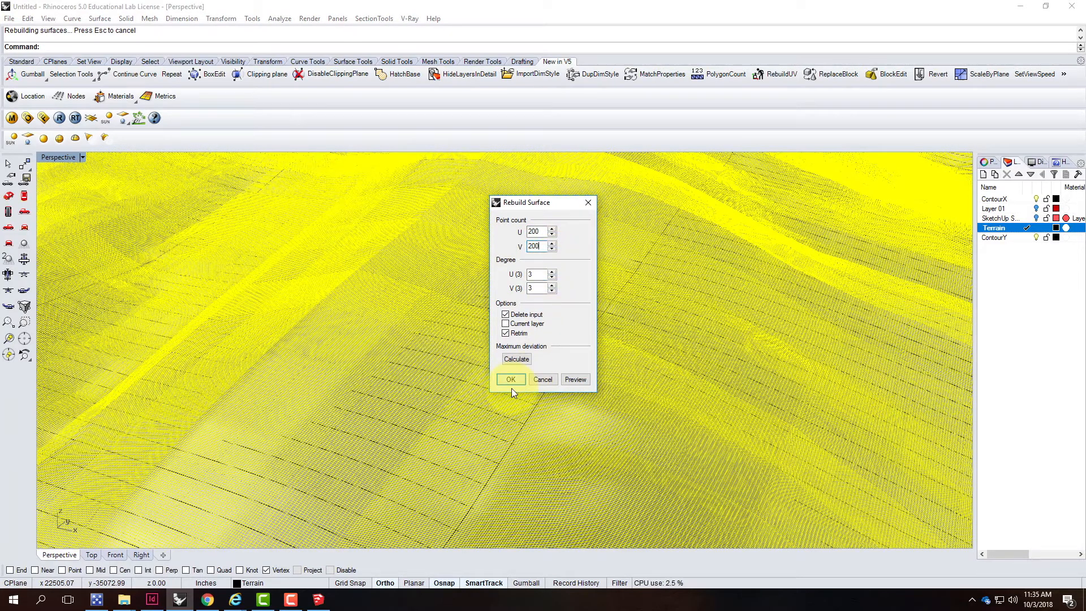
click(511, 379)
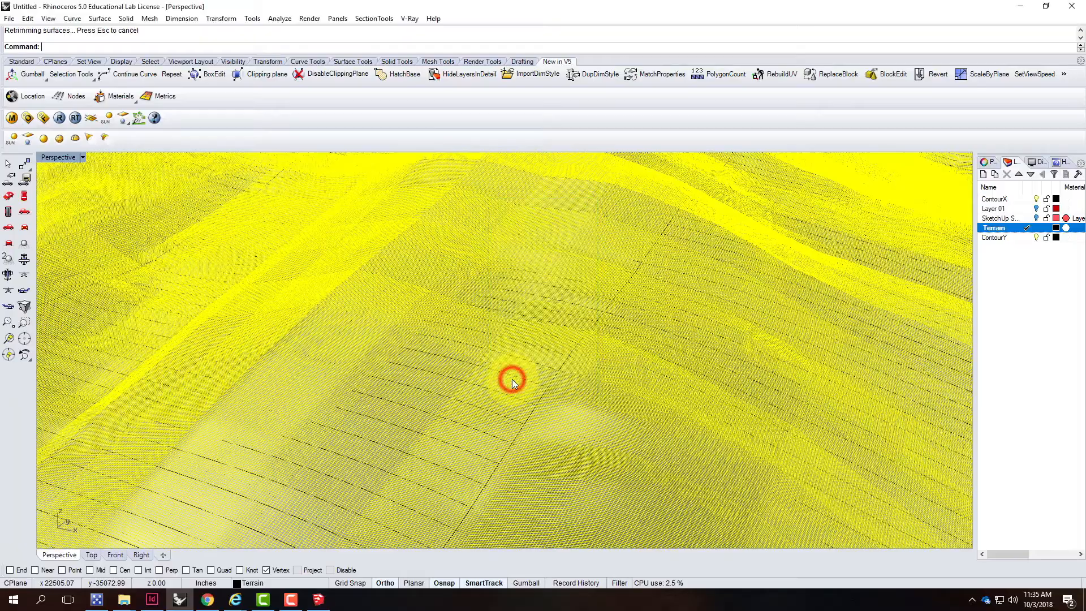
Examine the whole rebuilt terrain surface in the Perspective view
scroll(477, 375, down, 5)
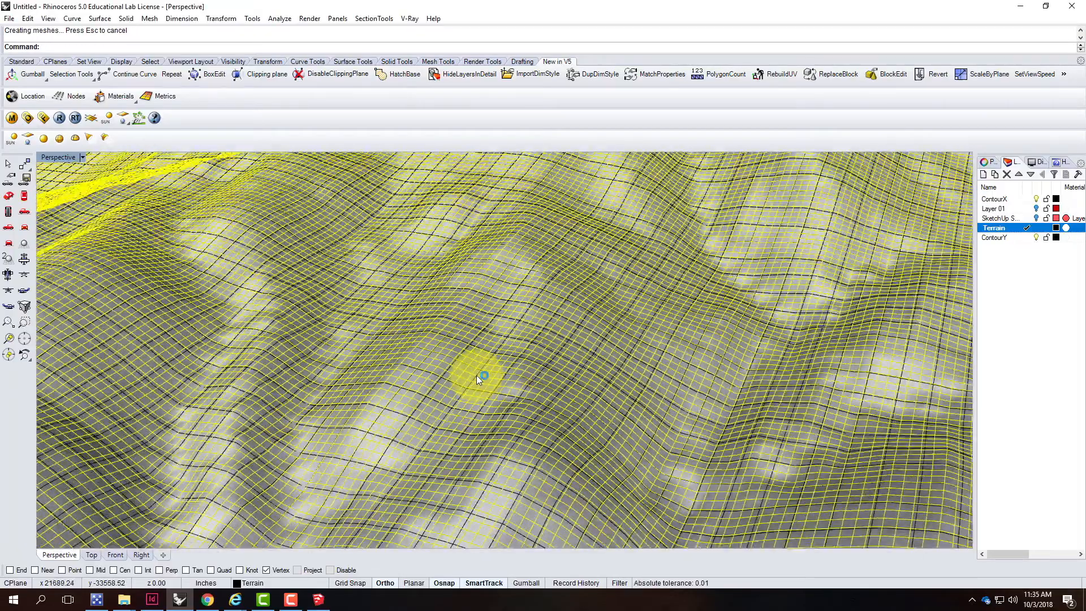
scroll(476, 375, up, 5)
scroll(476, 375, down, 2)
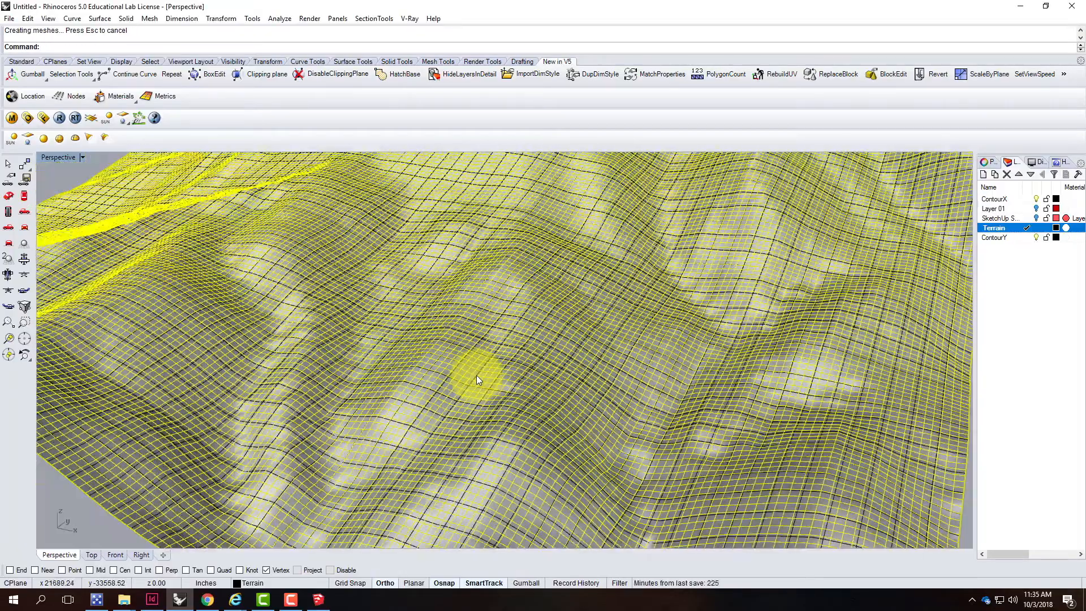
scroll(490, 341, down, 4)
right_drag(475, 320, 616, 332)
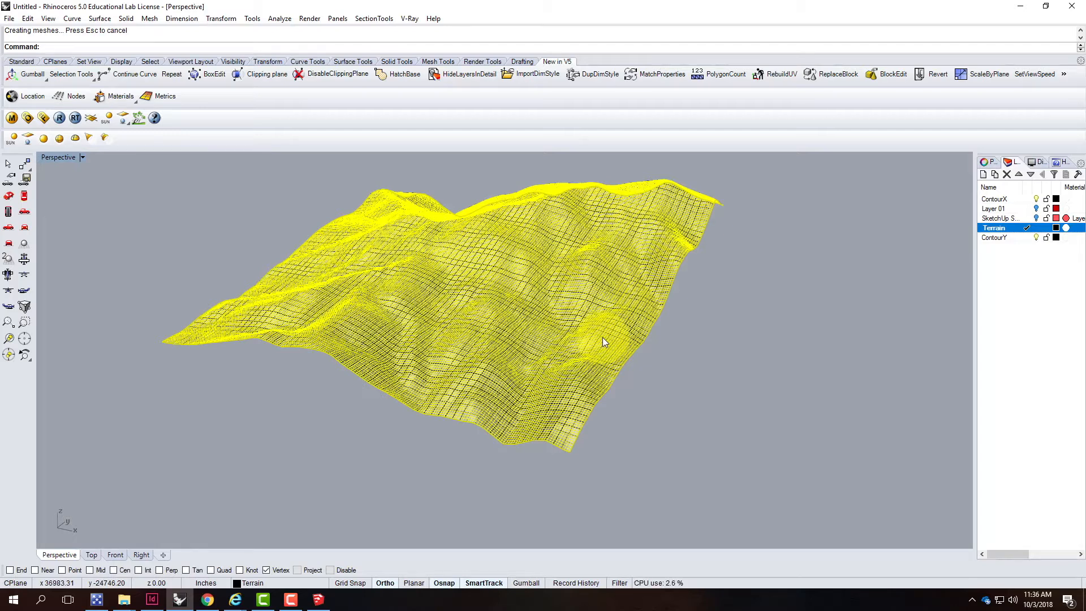
Deselect the surface and turn off the ContourX and ContourY layers
click(735, 293)
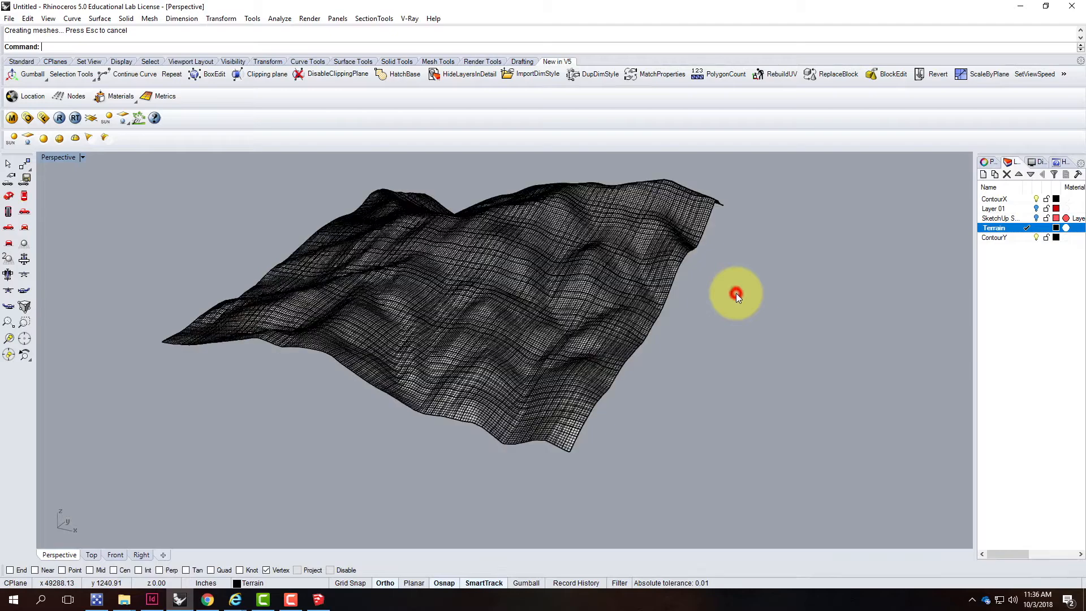
click(1035, 199)
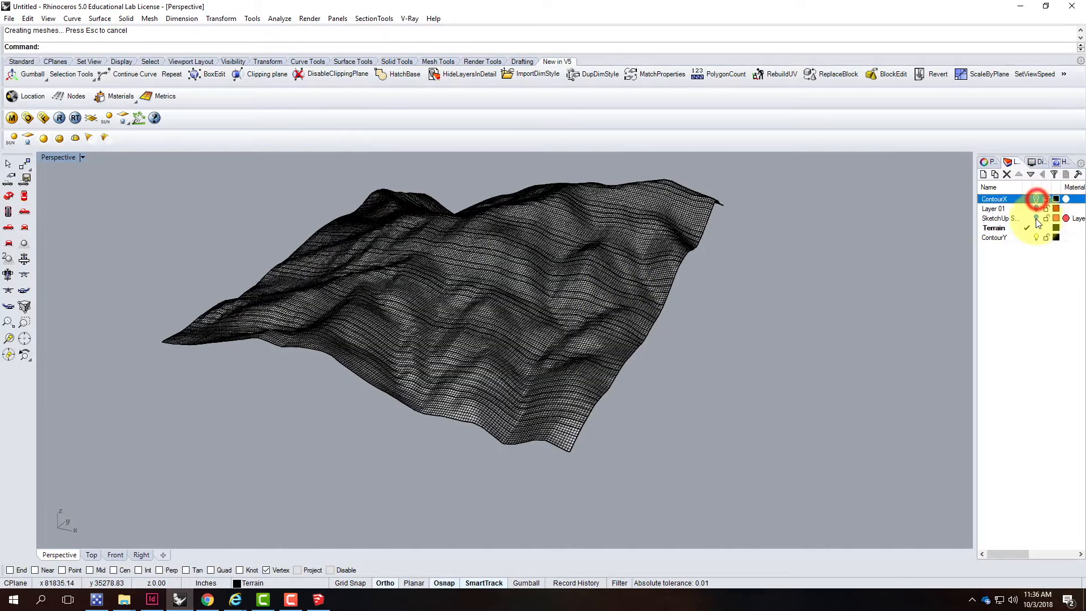
click(1035, 237)
right_drag(682, 324, 455, 326)
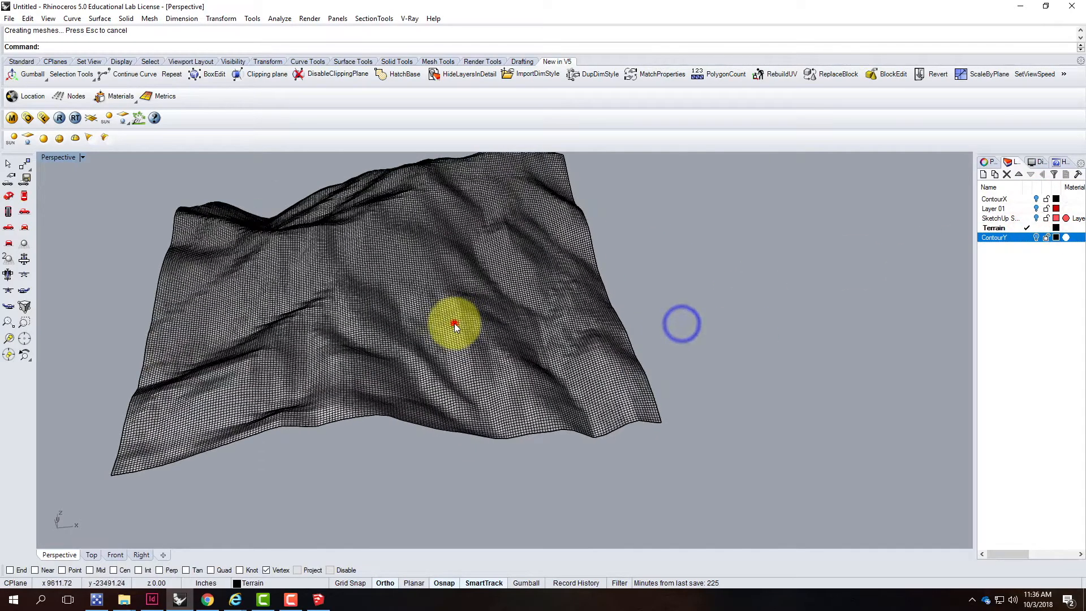
Rename the Terrain layer to Terrain200
click(455, 325)
click(1002, 229)
click(1004, 229)
click(1004, 229)
text(200)
click(1030, 305)
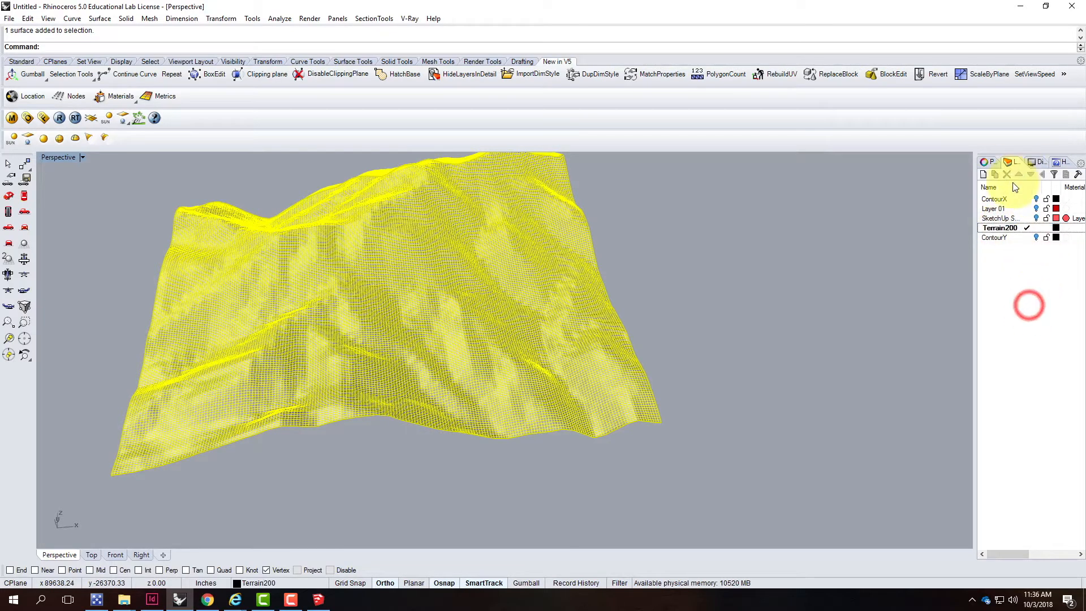
Create a new layer named Terrain100
click(983, 176)
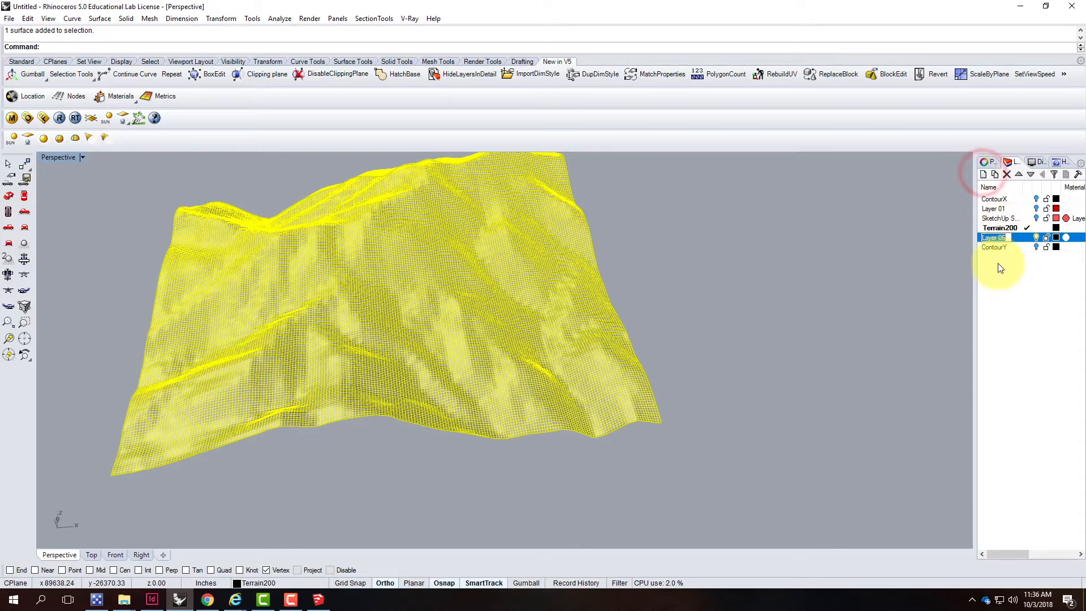
text(Terrain)
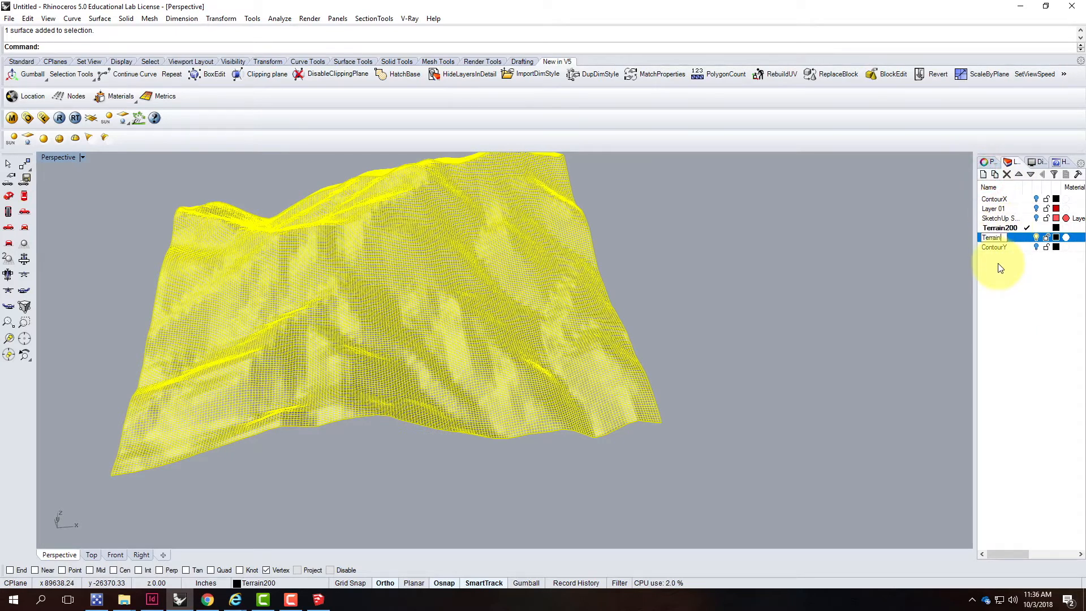
text(100)
click(1017, 238)
Create a new layer named Terrain50
click(983, 174)
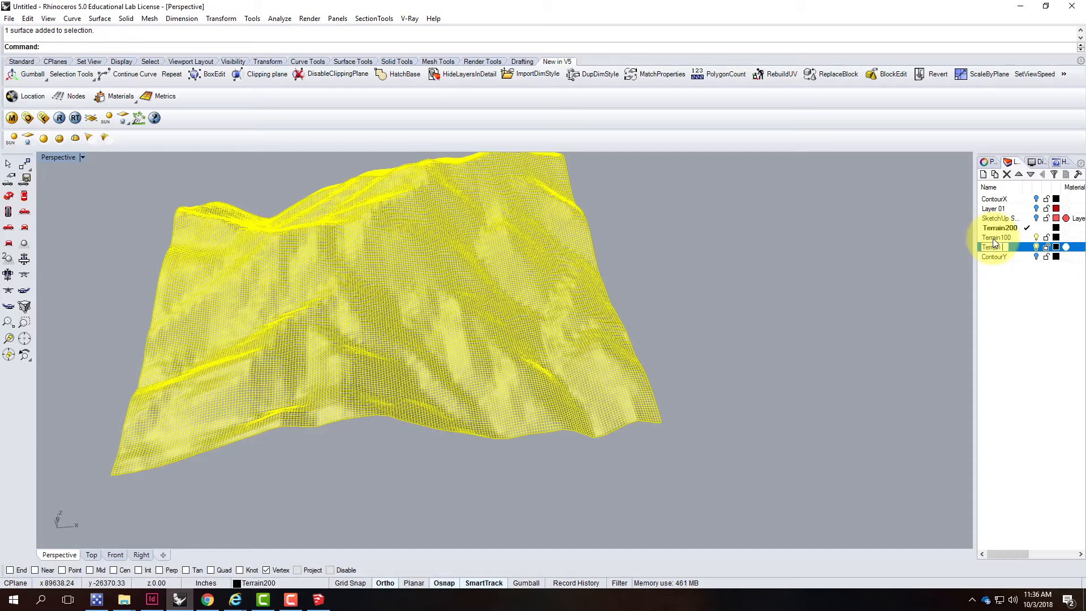
key(BackSpace)
key(Return)
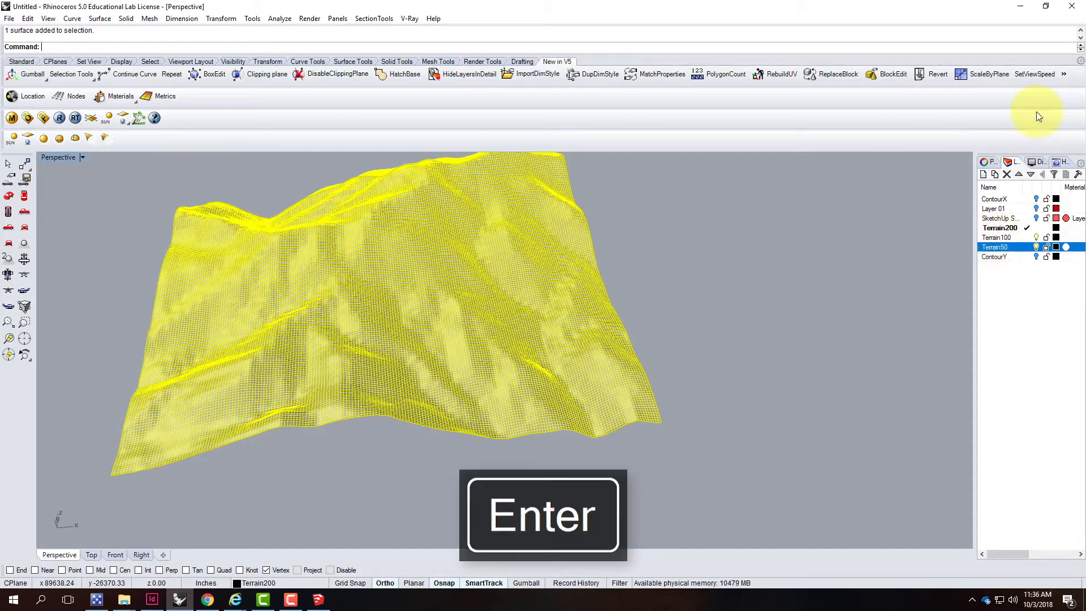
Create a new layer named Terrain10
click(982, 175)
text(T)
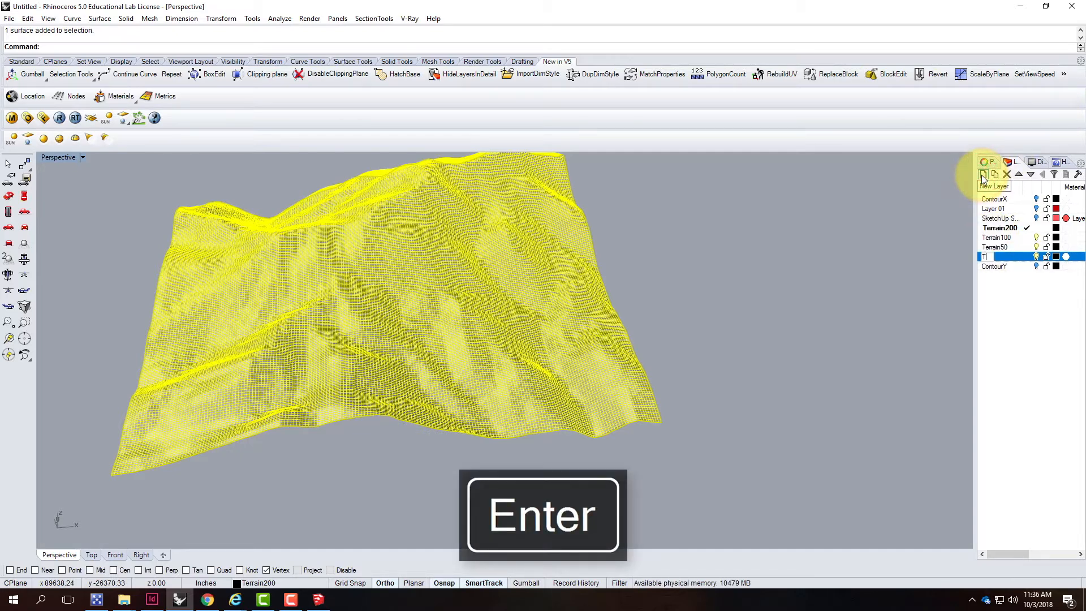
text(errain)
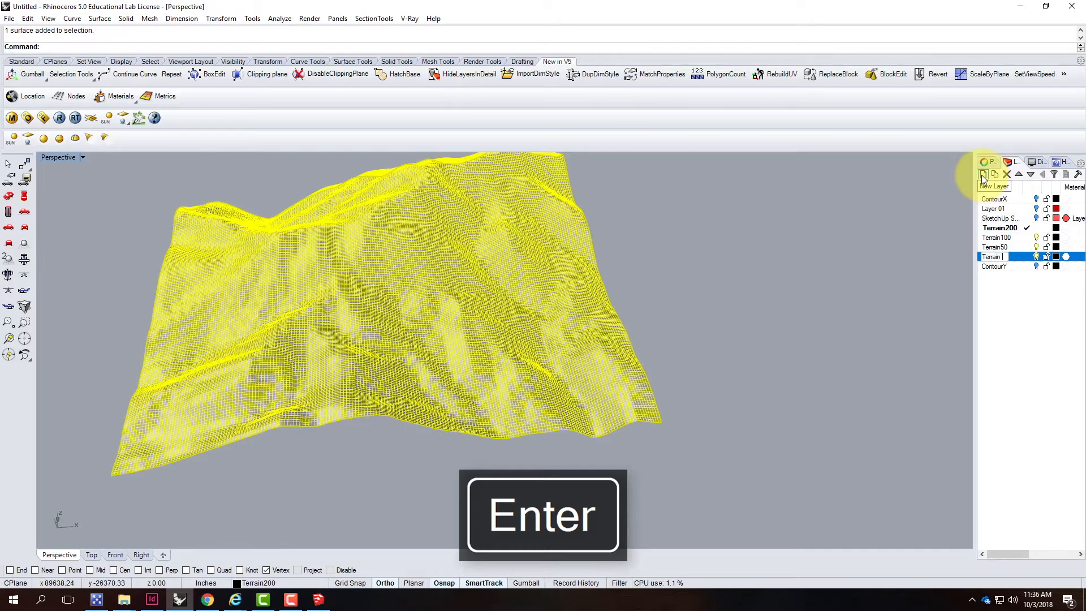
key(BackSpace)
text(10)
key(Return)
Copy the Terrain200 surface in place
click(990, 228)
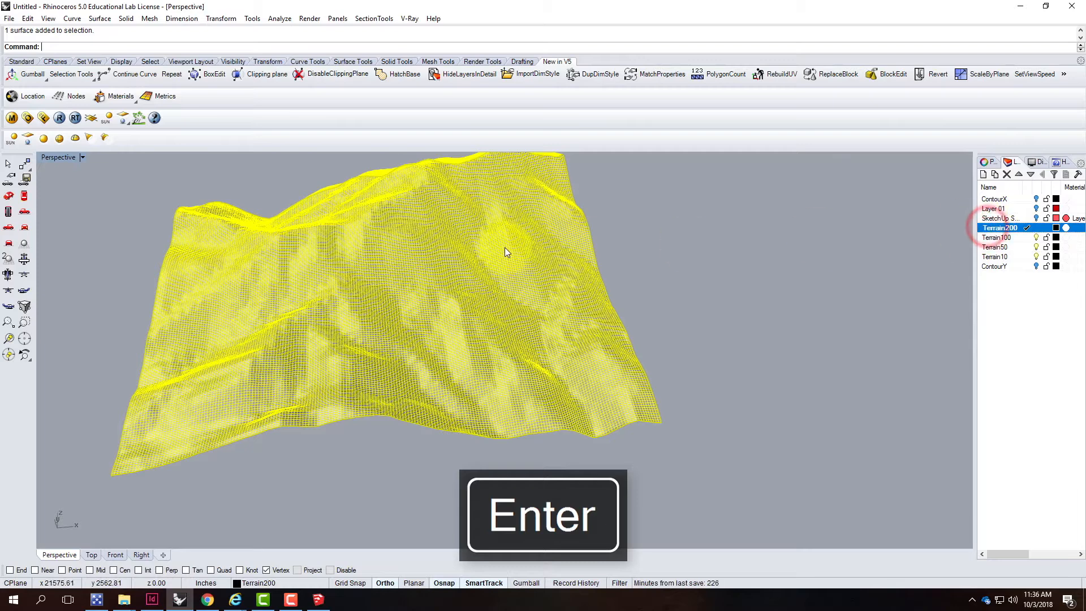
click(28, 18)
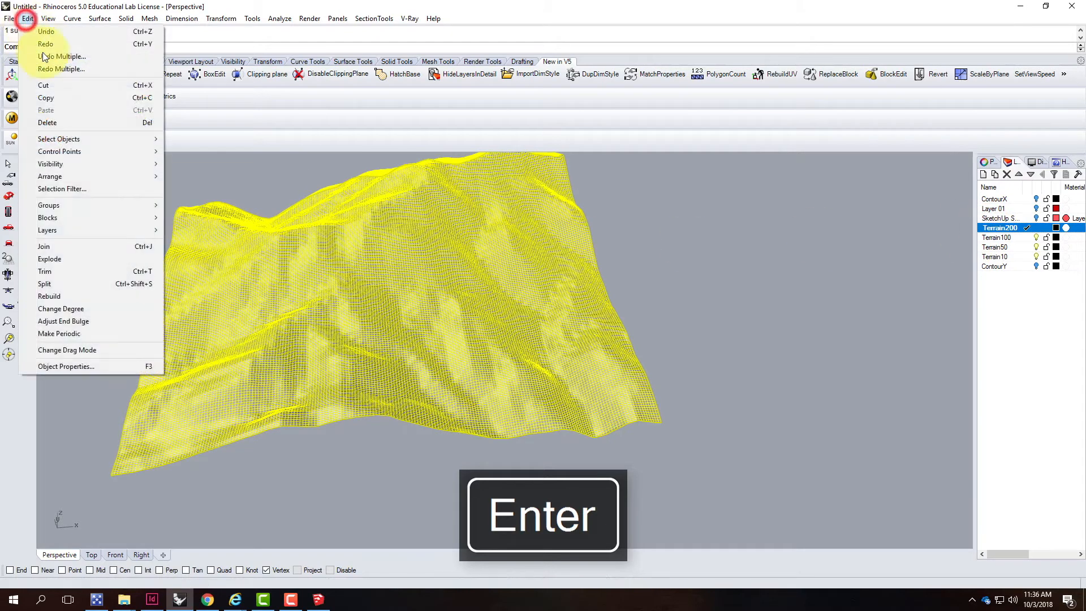
click(85, 95)
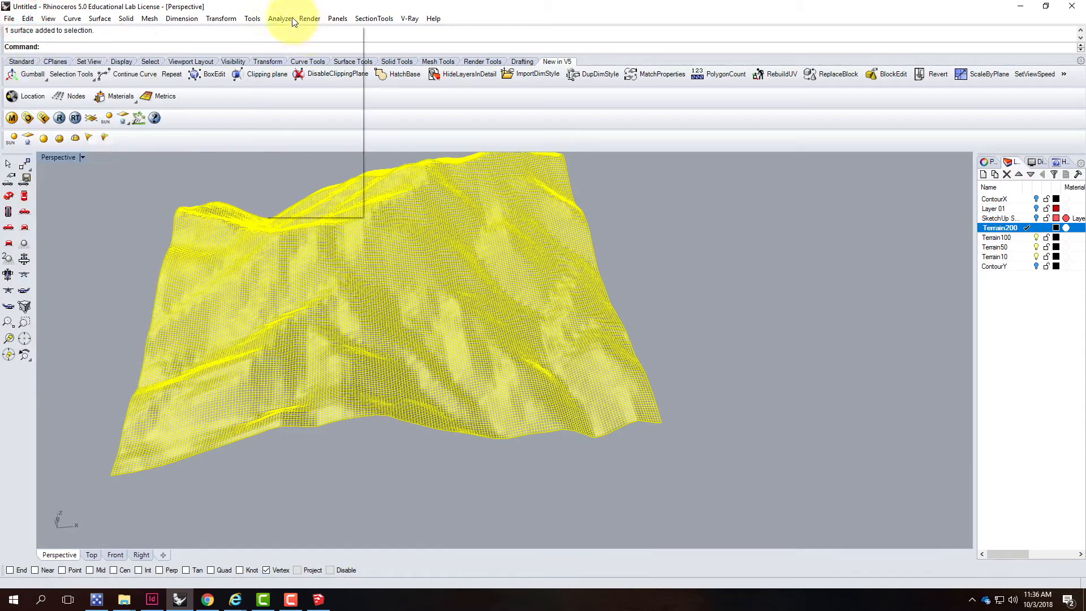
click(221, 19)
click(230, 45)
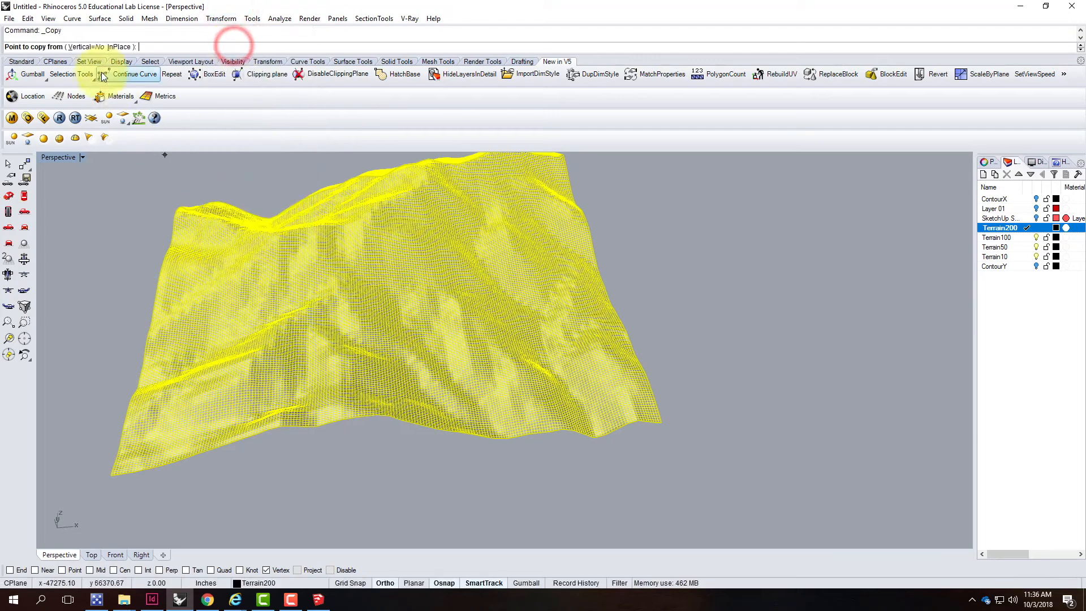
click(119, 46)
Move the selected terrain surface onto the Terrain100 layer
right_click(992, 237)
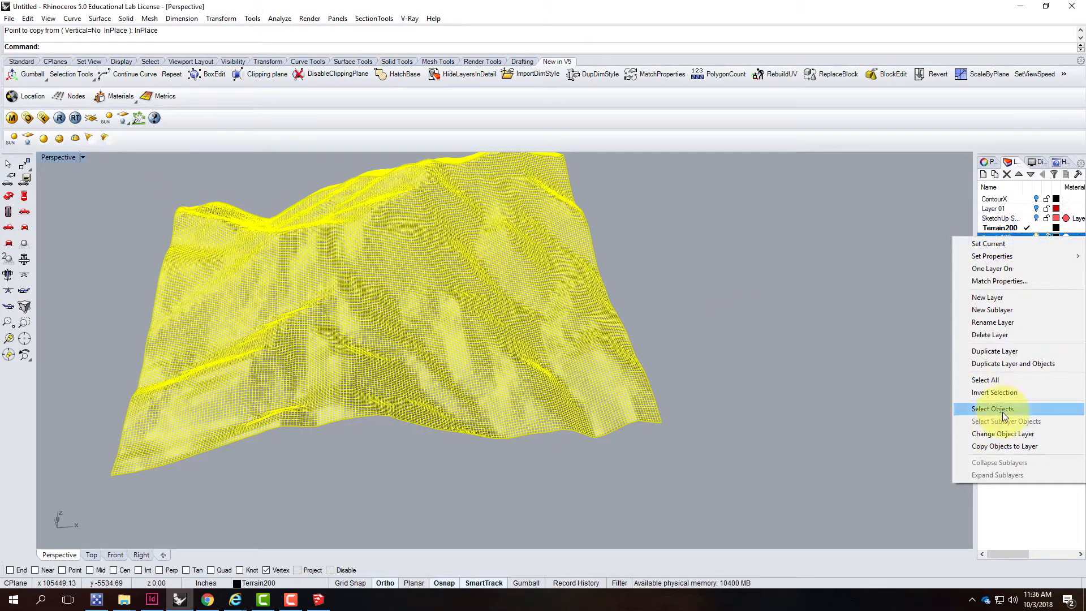
click(1002, 433)
click(838, 292)
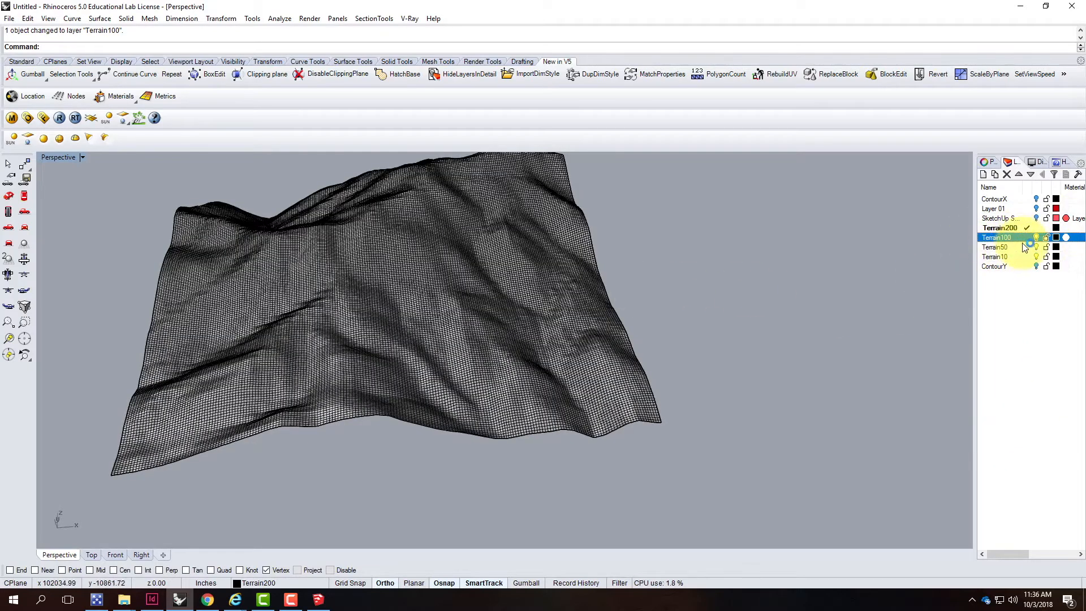
Make Terrain100 the current layer and turn off the Terrain200 layer
click(1011, 227)
click(1005, 237)
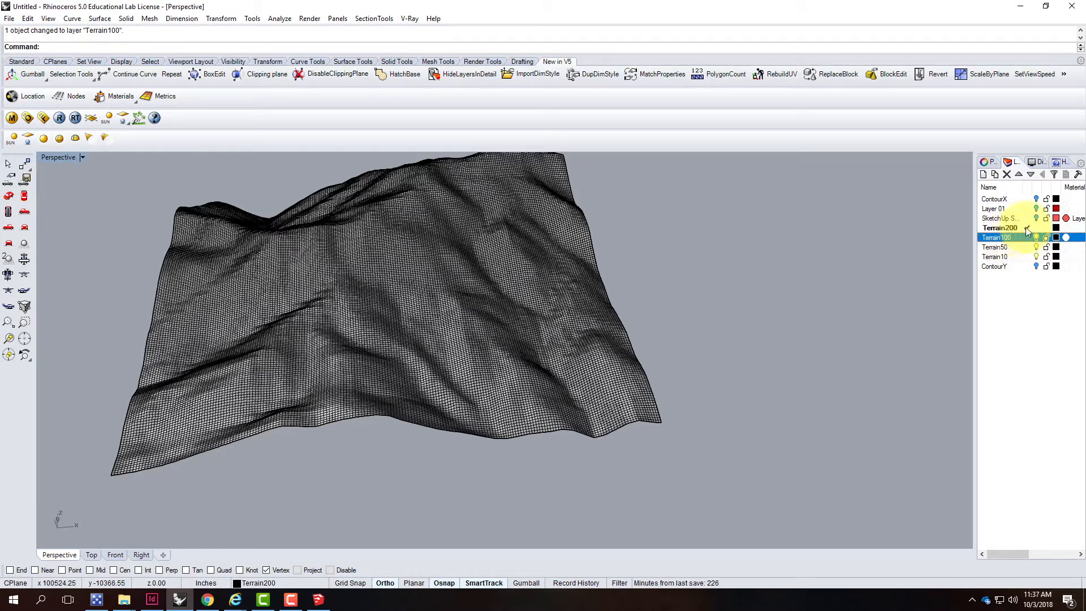
double_click(1013, 236)
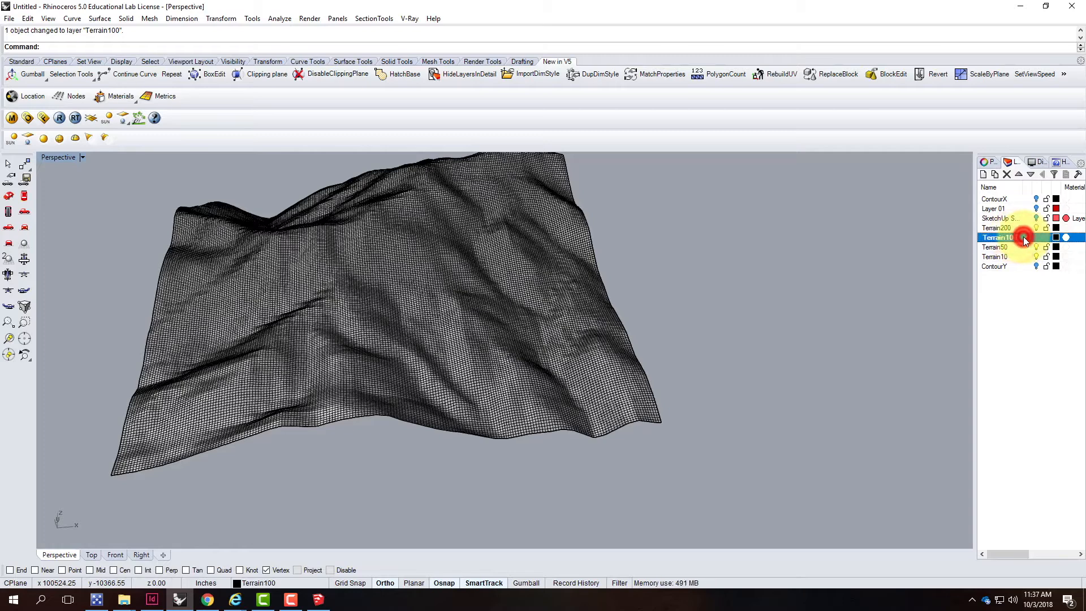
click(1036, 227)
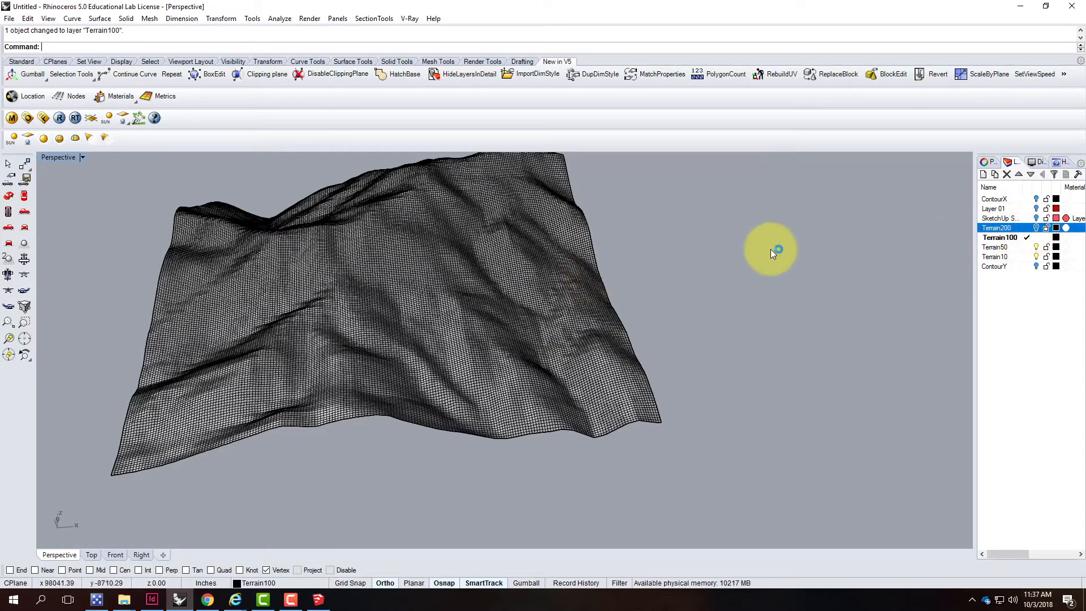
Rebuild the visible terrain surface with a point count of 100 in both U and V
click(481, 257)
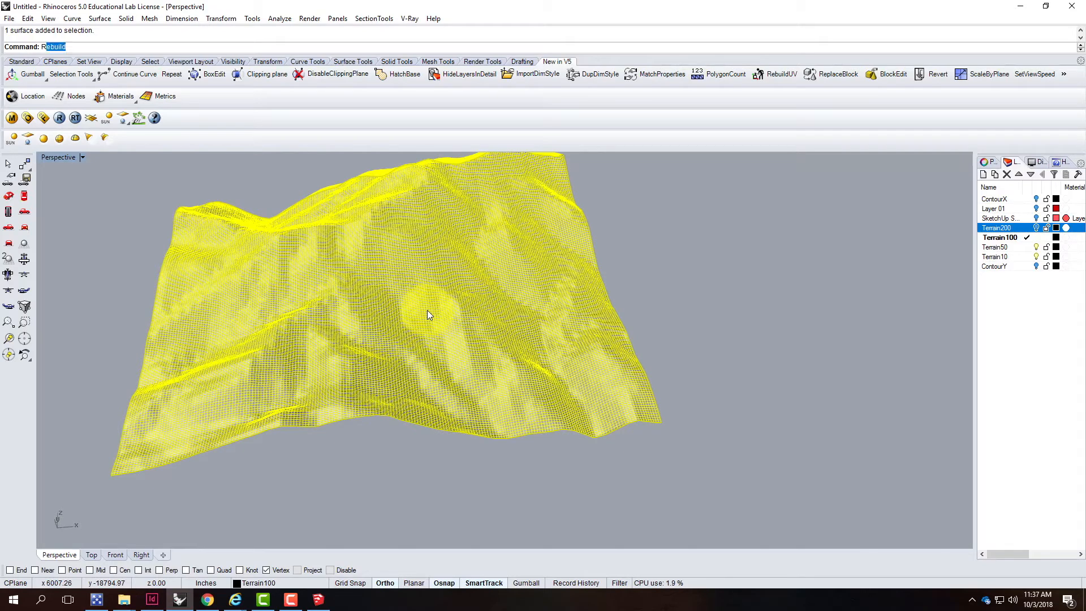
key(Return)
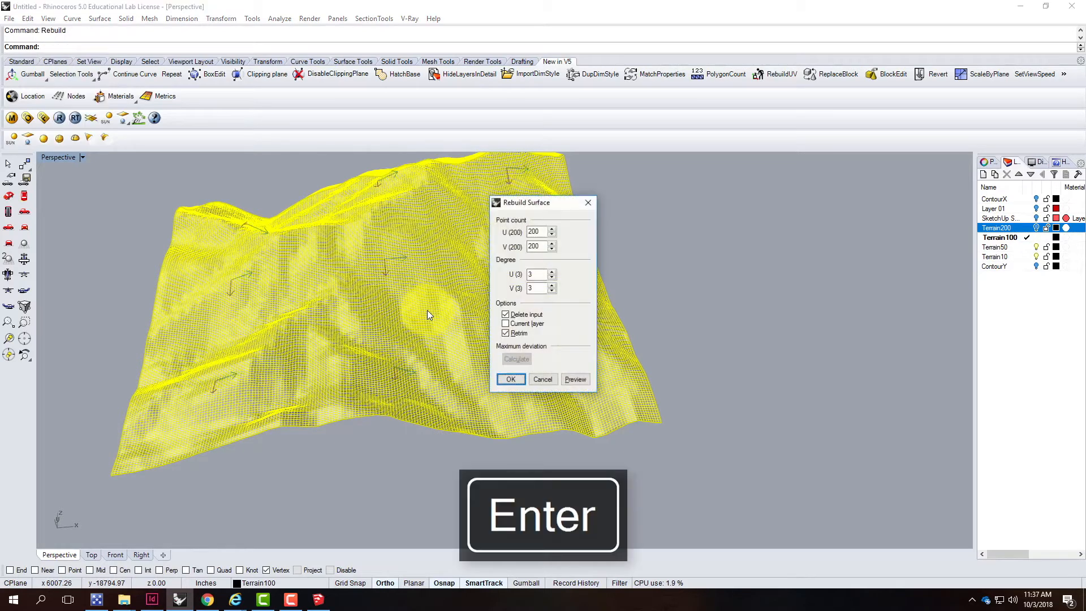
double_click(541, 232)
text(100)
key(Tab)
text(10)
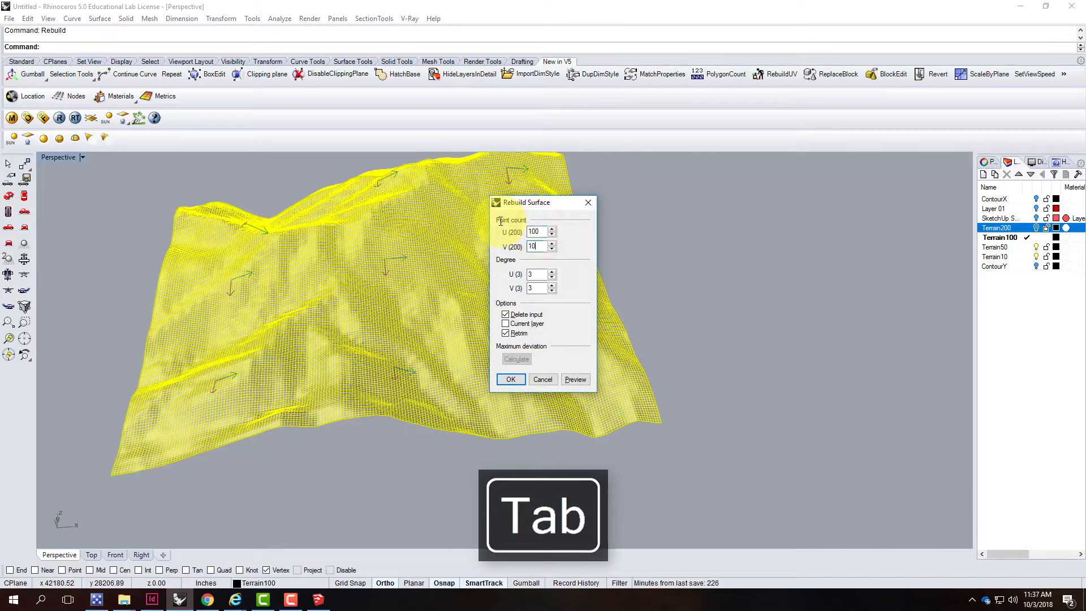
text(0)
key(Return)
Set the Terrain200 layer colour to SeaGreen
scroll(544, 286, up, 5)
right_drag(559, 288, 512, 273)
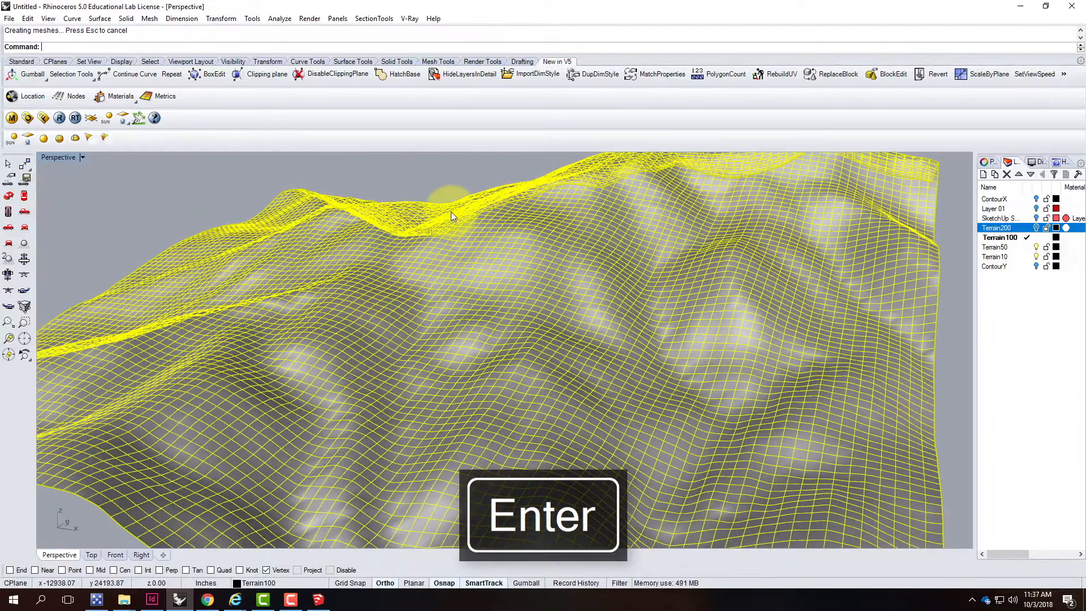
click(950, 275)
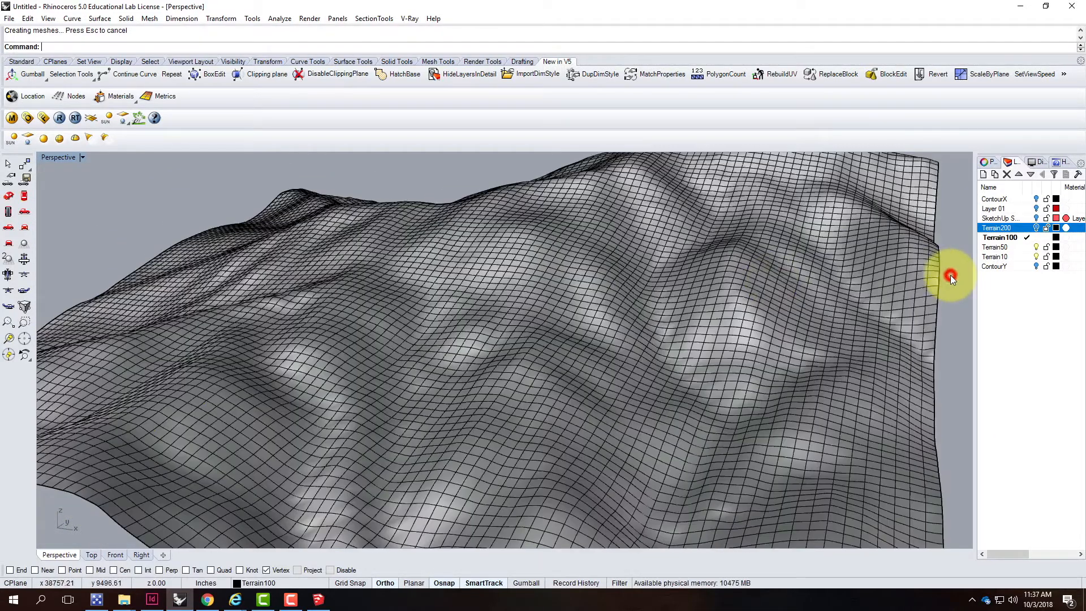
scroll(364, 279, down, 5)
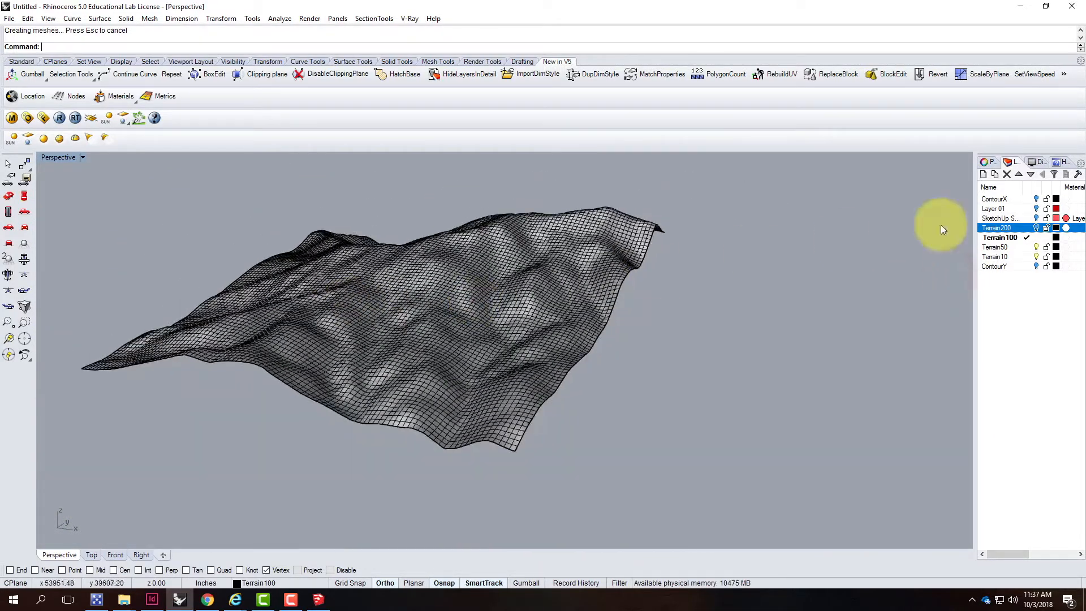
click(1055, 228)
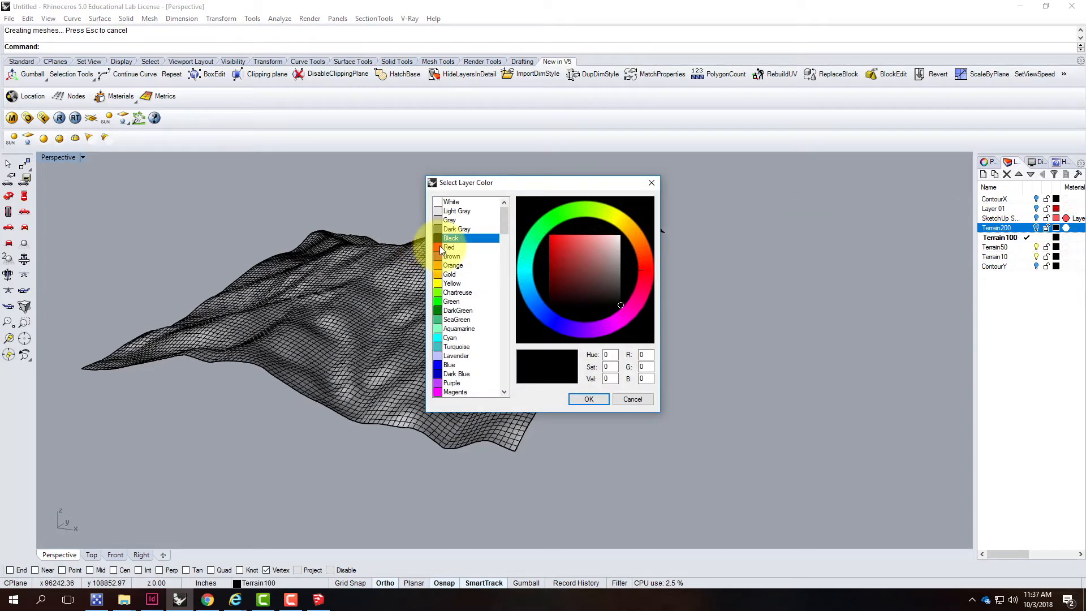
click(443, 320)
click(588, 399)
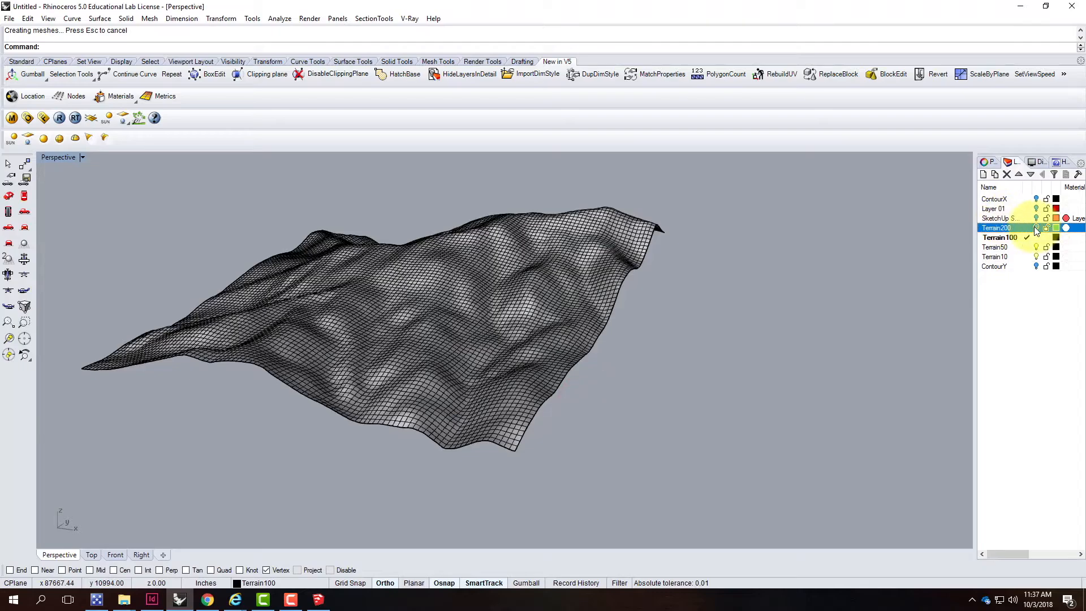
Turn on the Terrain200 layer and compare both terrain surfaces up close
click(1036, 228)
click(686, 284)
click(655, 284)
scroll(581, 304, up, 10)
right_drag(653, 302, 514, 239)
right_drag(541, 284, 449, 386)
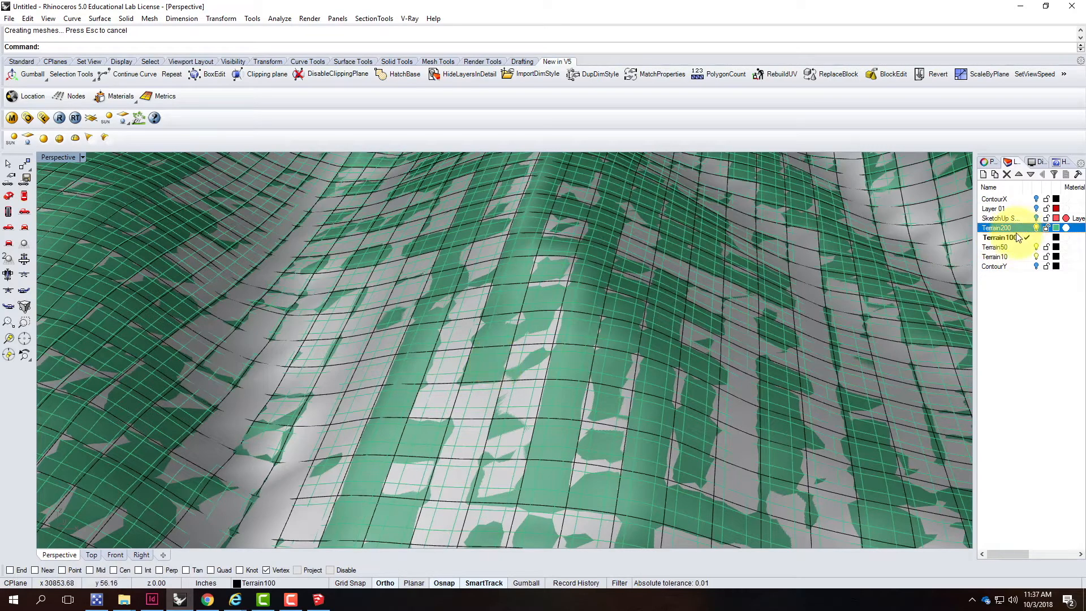
scroll(605, 287, down, 7)
right_drag(805, 265, 718, 241)
right_drag(516, 286, 751, 352)
scroll(568, 365, up, 2)
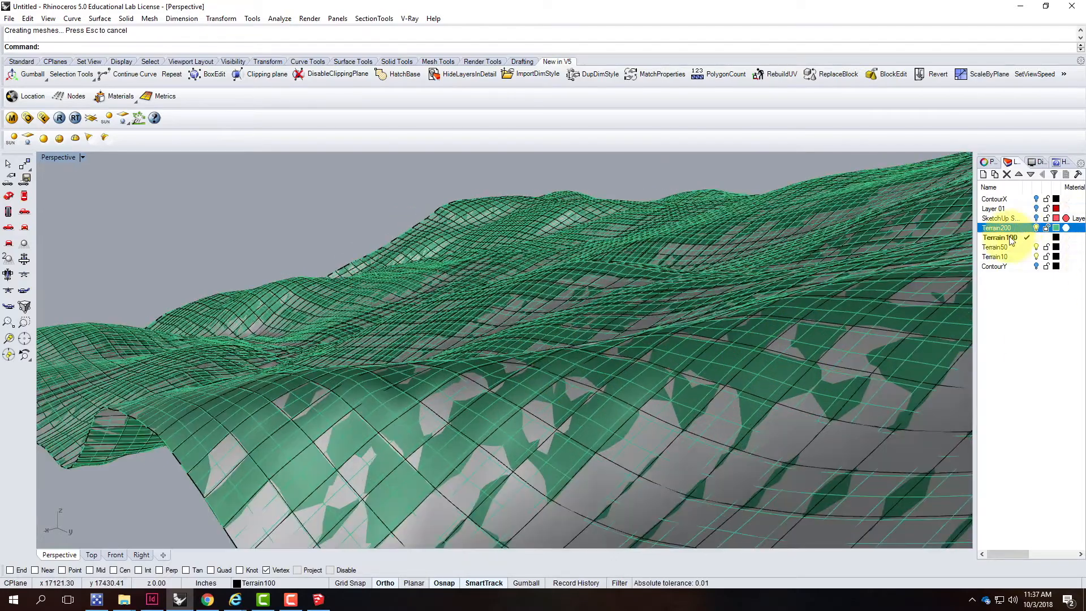
Turn off the Terrain200 layer and view the whole 100-point terrain surface
click(1036, 228)
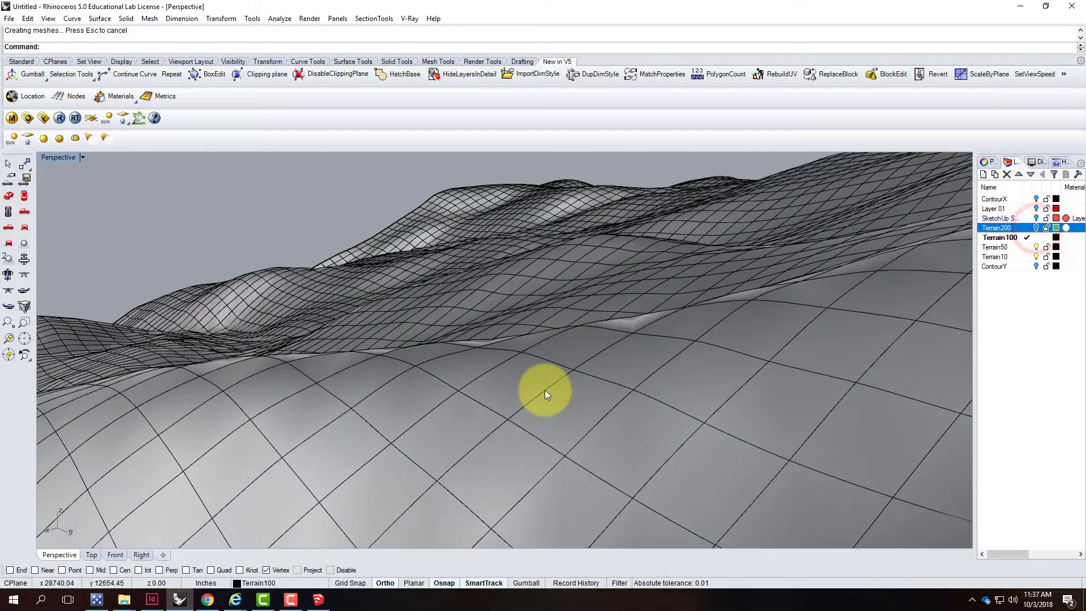
scroll(545, 389, up, 3)
right_drag(571, 388, 412, 384)
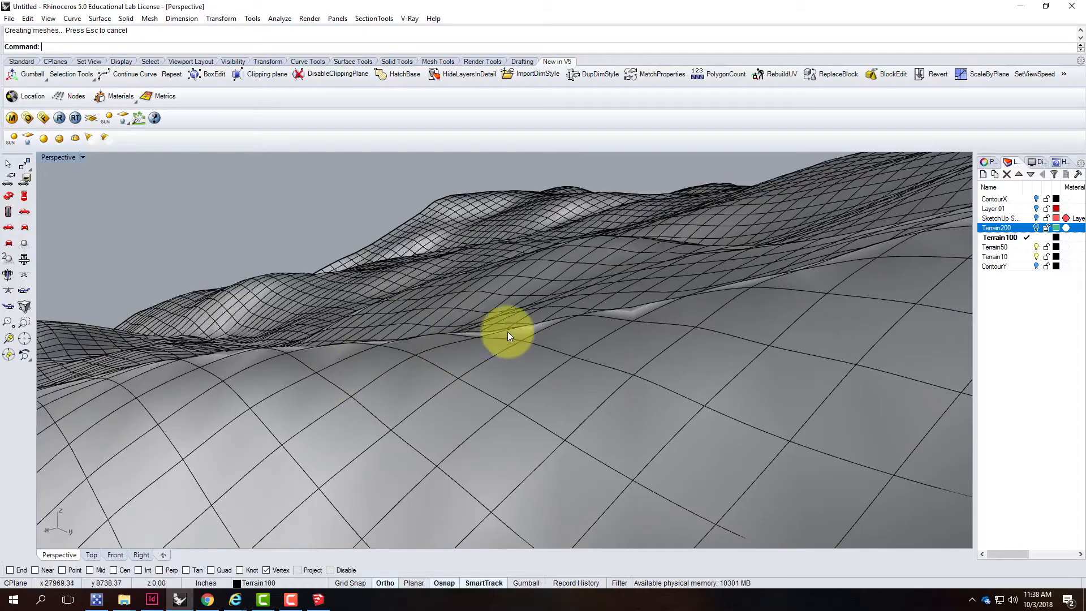
right_drag(555, 373, 870, 341)
scroll(759, 346, down, 5)
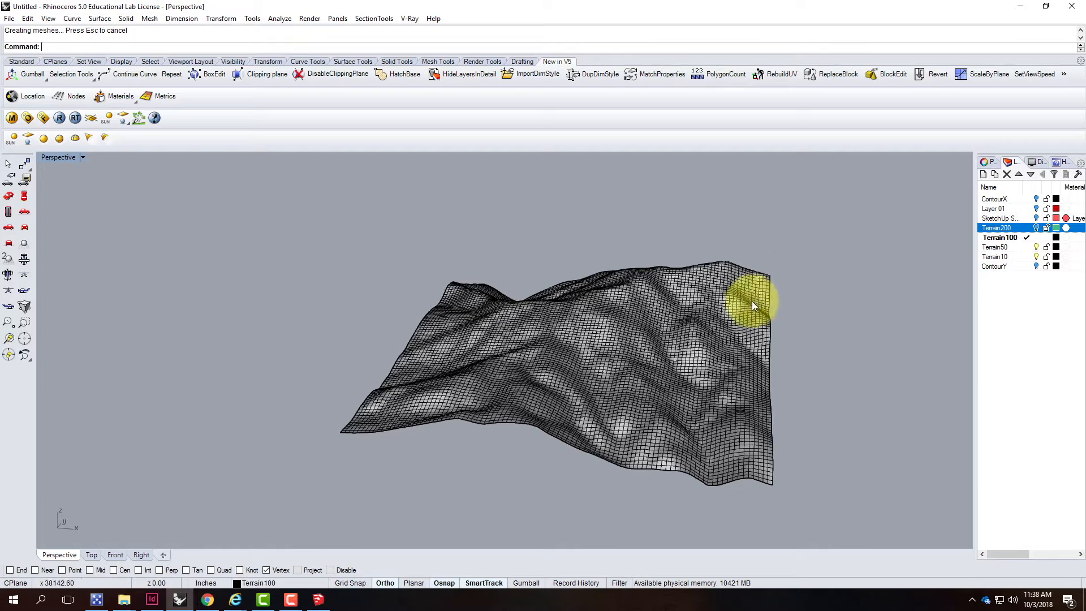
Copy the 100-point terrain surface in place
click(621, 314)
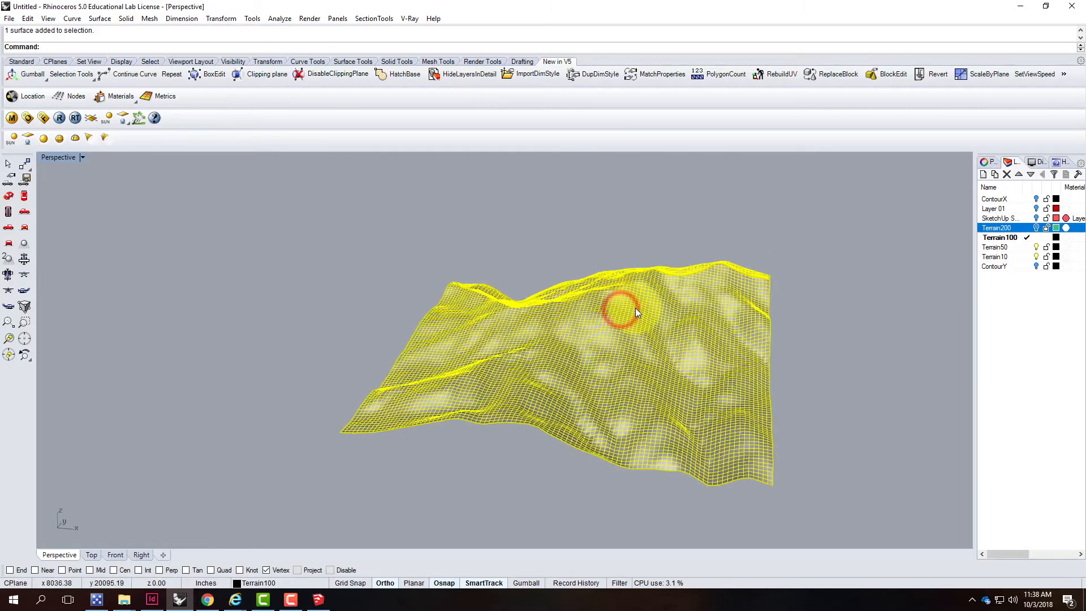
click(27, 20)
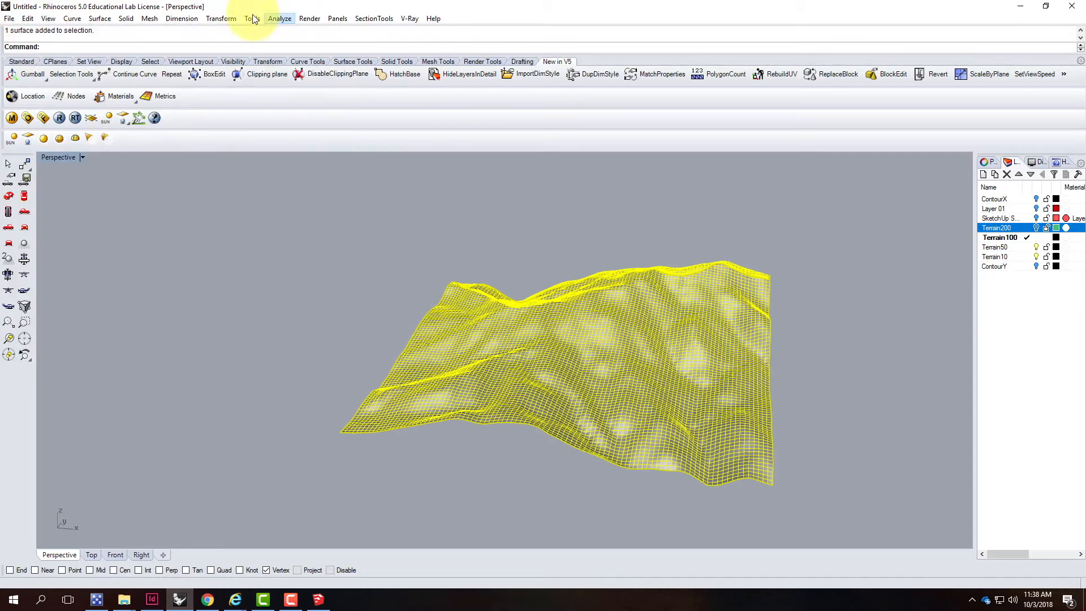
click(221, 19)
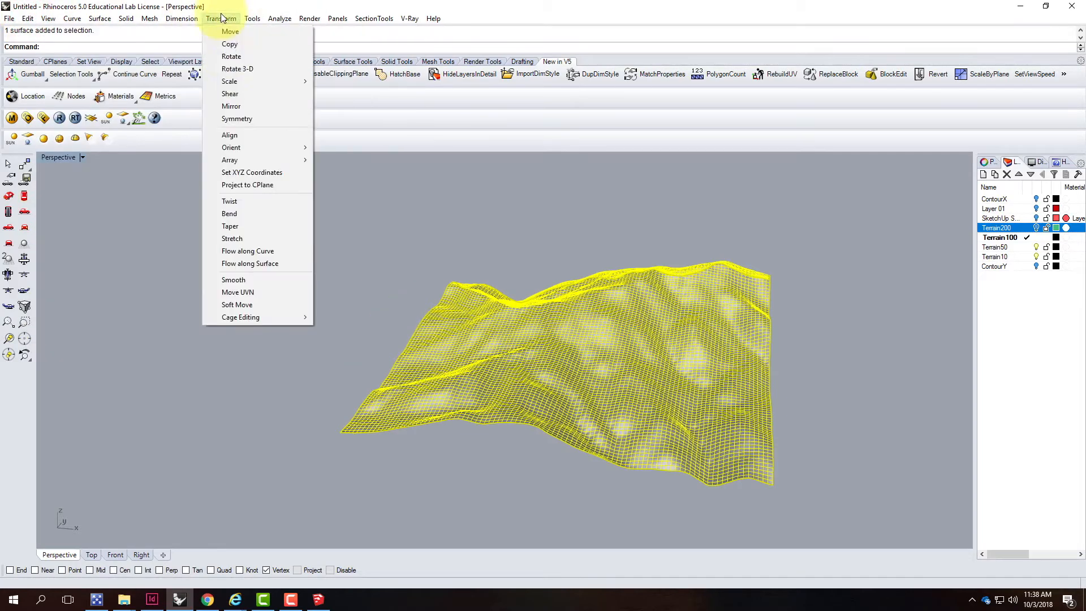
click(237, 44)
click(116, 48)
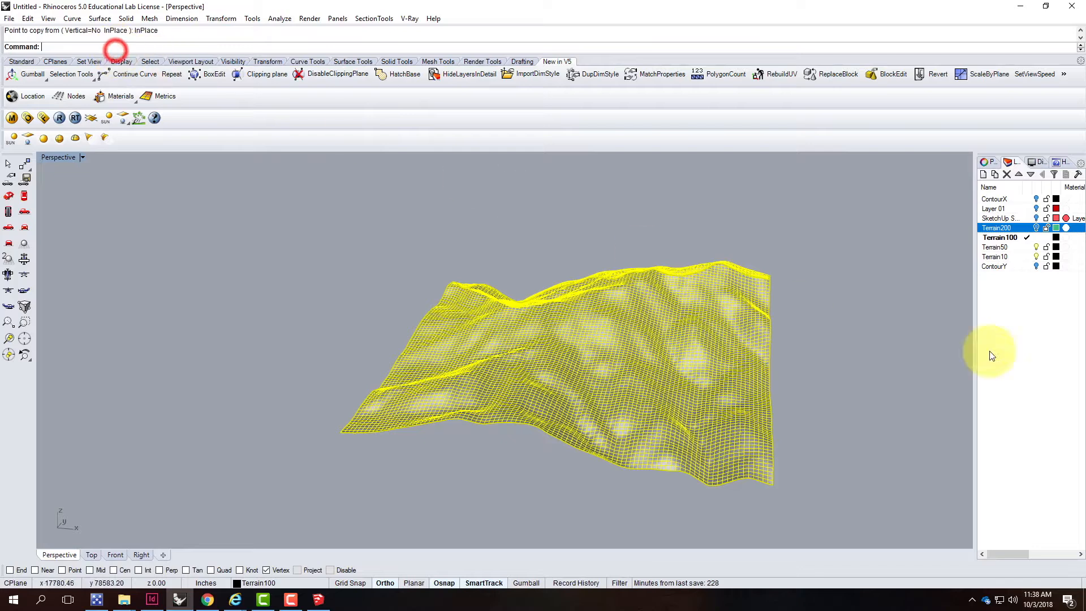
Move the copied surface onto the Terrain50 layer
click(995, 247)
right_click(995, 247)
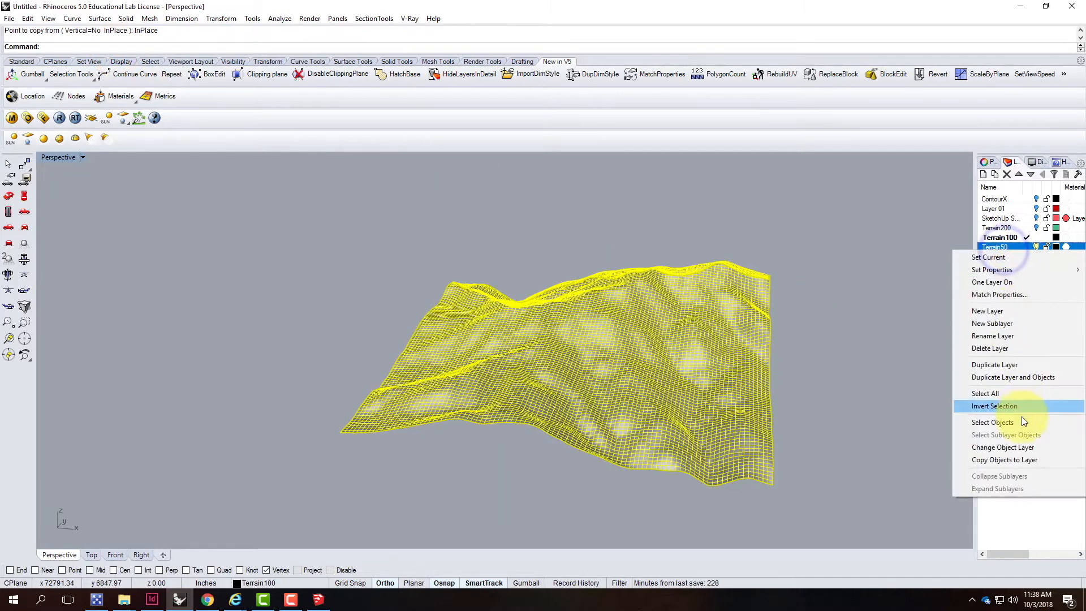
click(1015, 447)
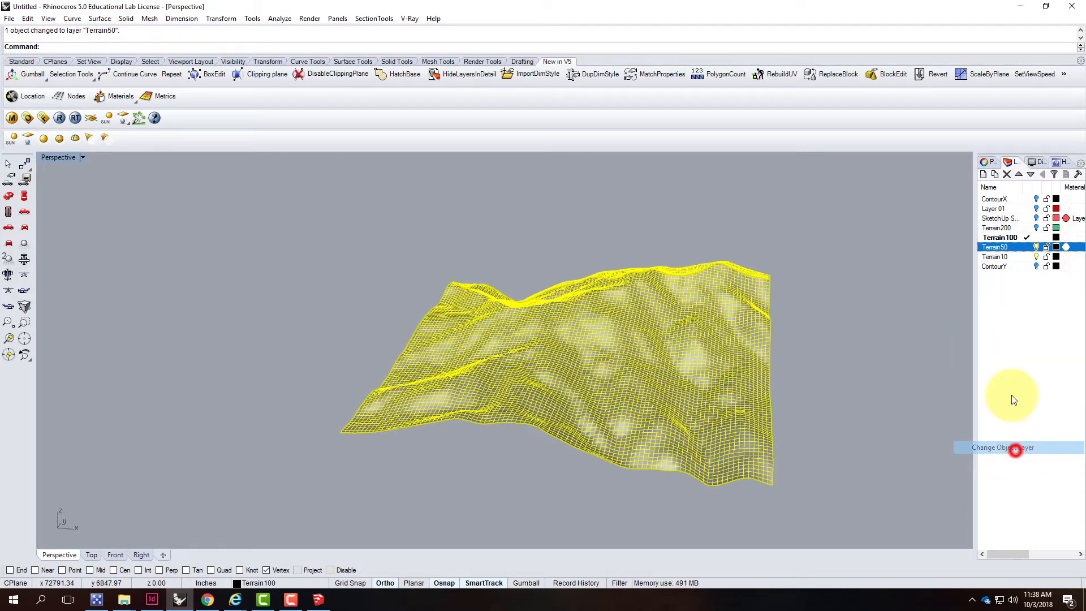
Hide the Terrain100 layer and rebuild the copied surface with a point count of 50 in both U and V
click(1024, 248)
click(1036, 237)
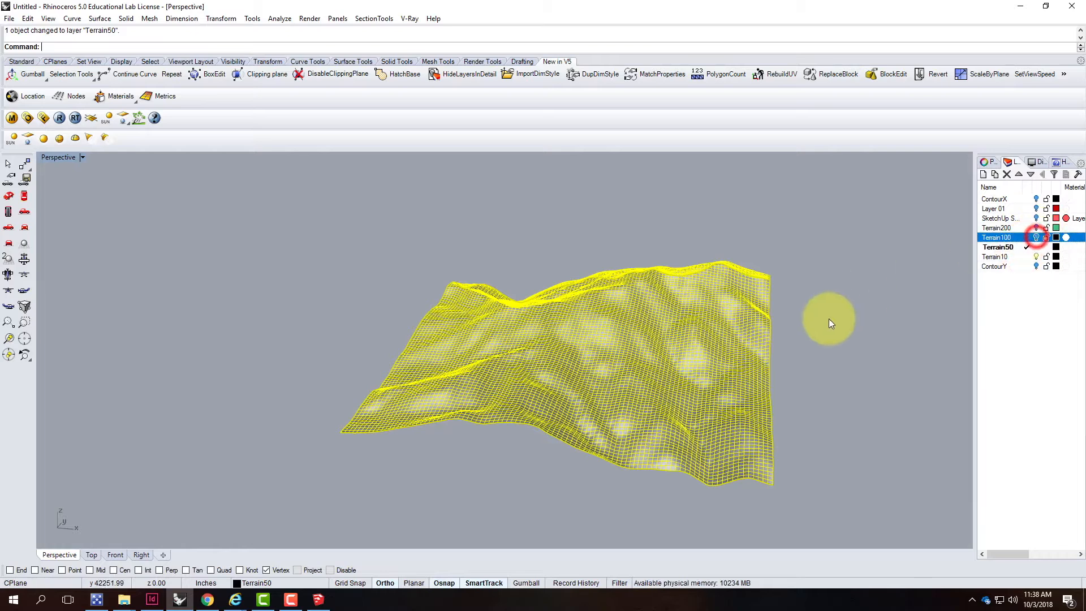
key(Return)
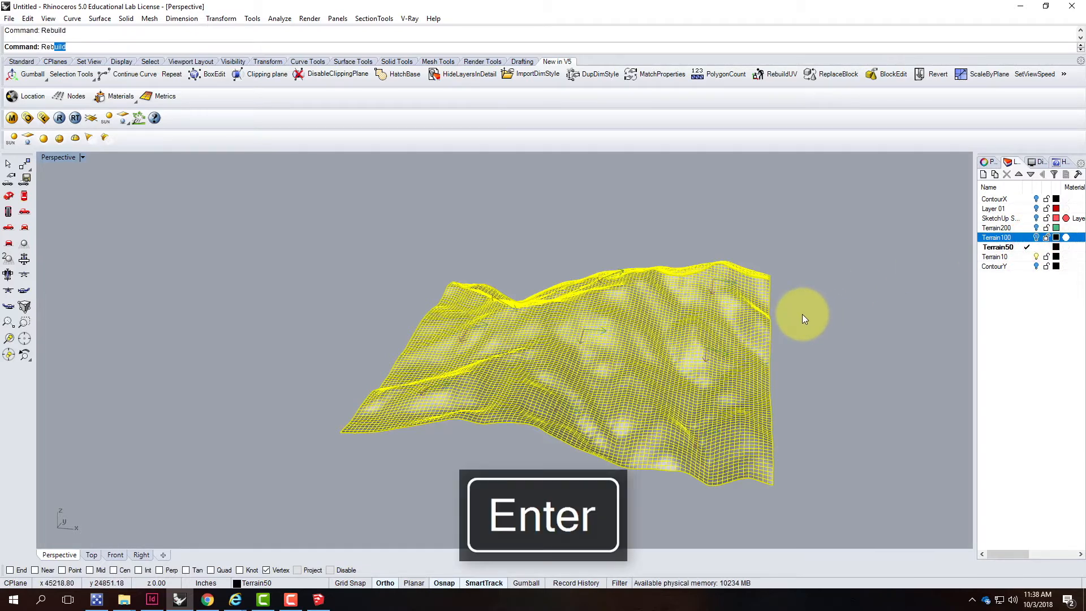
text(50)
key(Tab)
text(50)
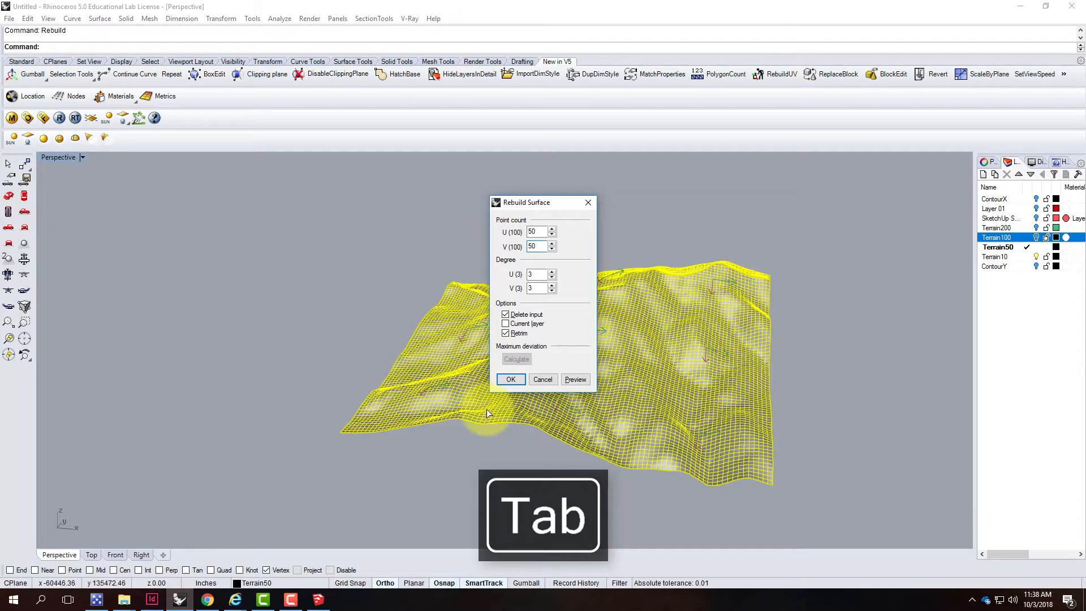
click(509, 380)
click(825, 358)
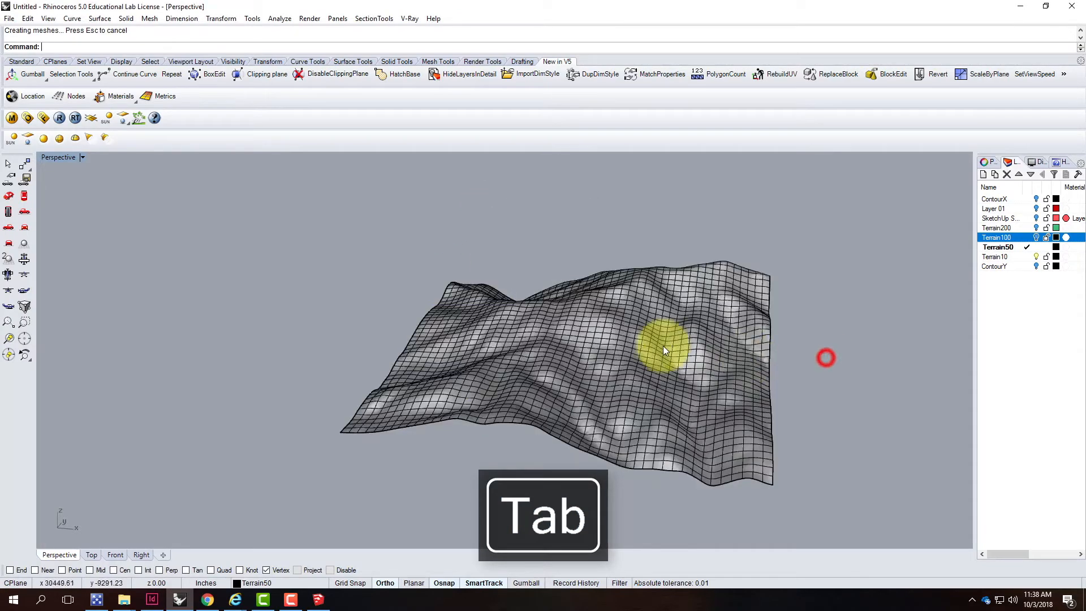
Turn on the Terrain100 layer to compare it with the 50-point surface up close, then turn it off
scroll(802, 359, up, 5)
right_drag(798, 357, 714, 357)
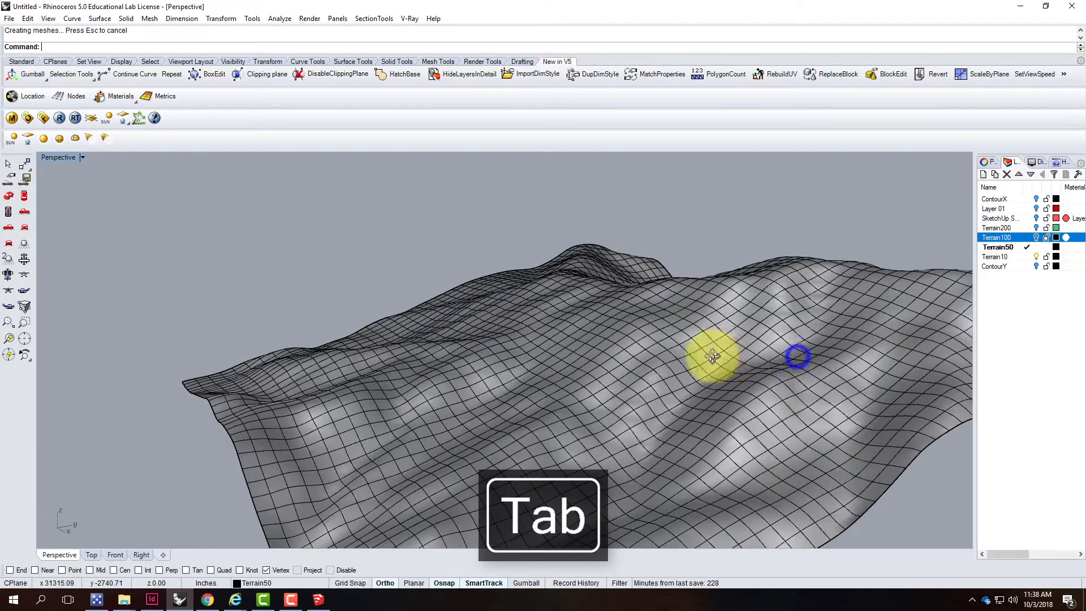
click(1036, 238)
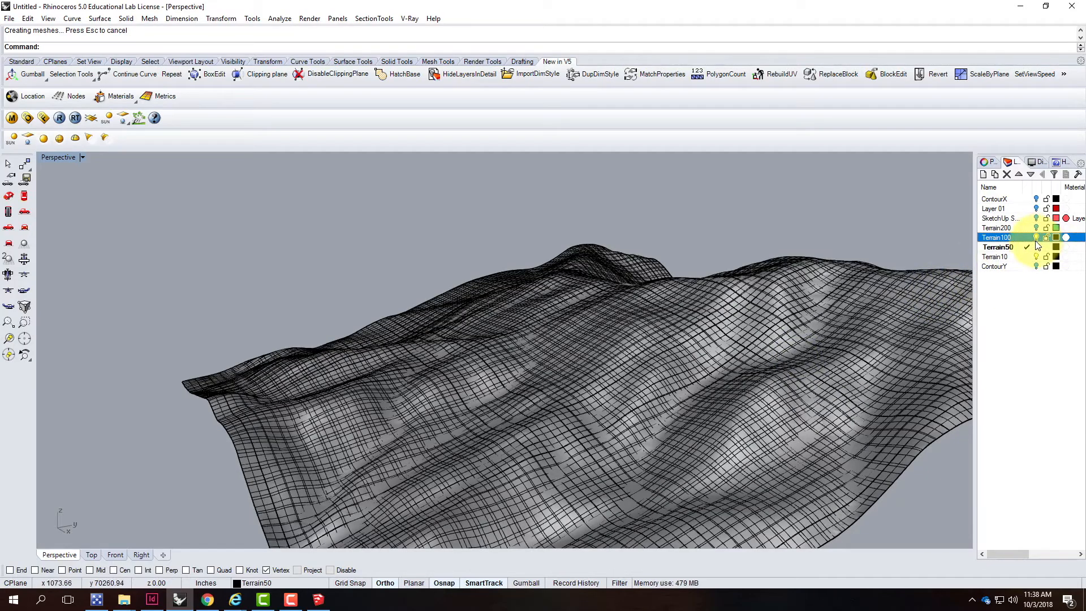
click(1036, 237)
Turn on the Terrain200 layer to compare it with the 50-point surface, then turn it off
click(1037, 228)
right_drag(694, 342, 810, 328)
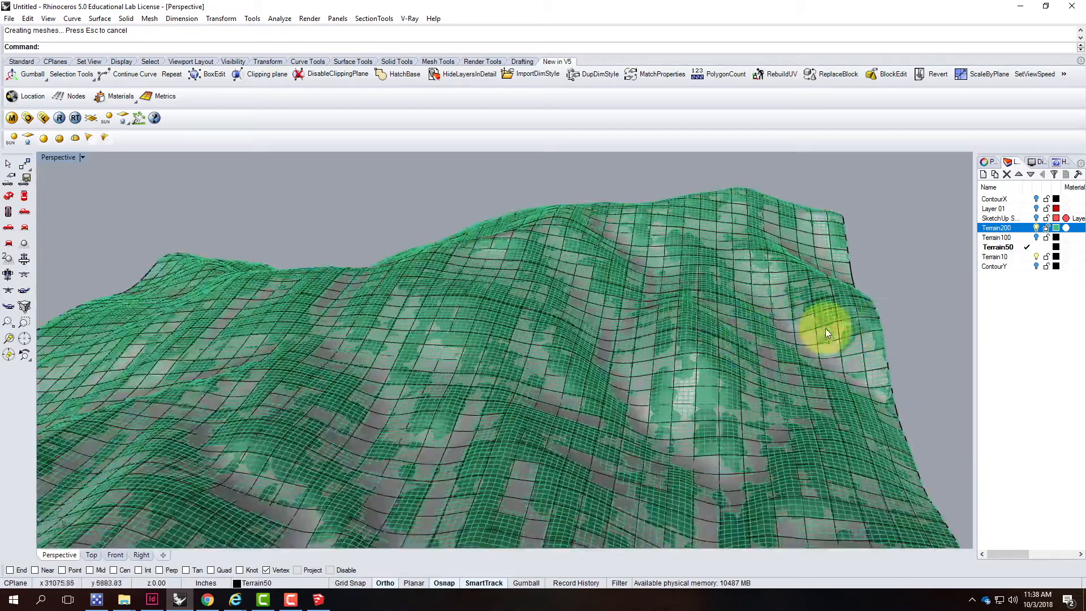
right_drag(898, 317, 851, 380)
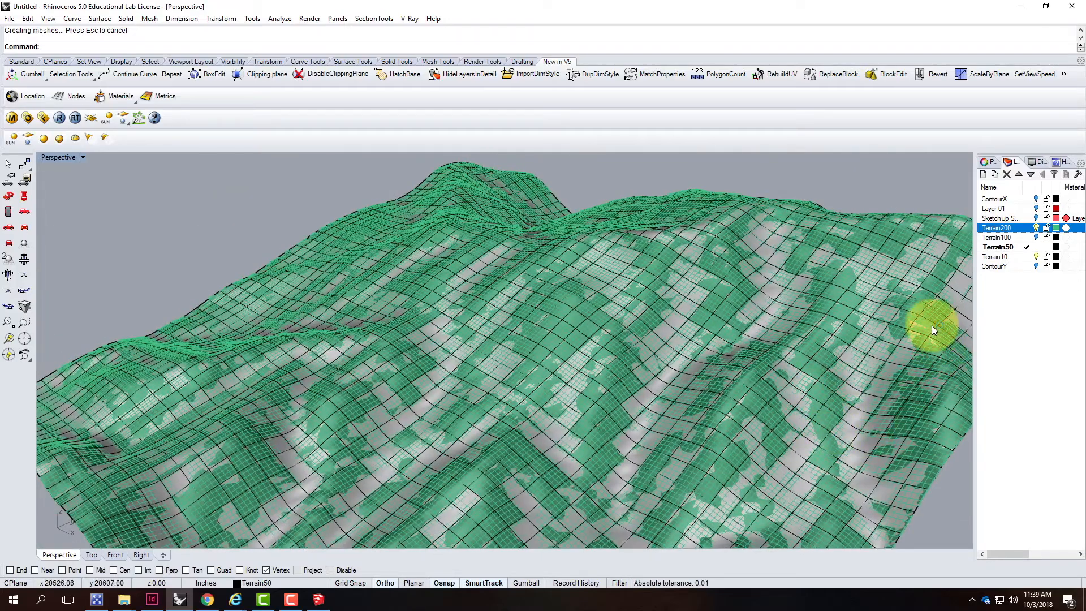
click(1037, 228)
Copy the 50-point terrain surface in place
right_drag(913, 374, 922, 339)
right_drag(579, 247, 456, 290)
scroll(457, 292, down, 5)
right_drag(550, 299, 543, 340)
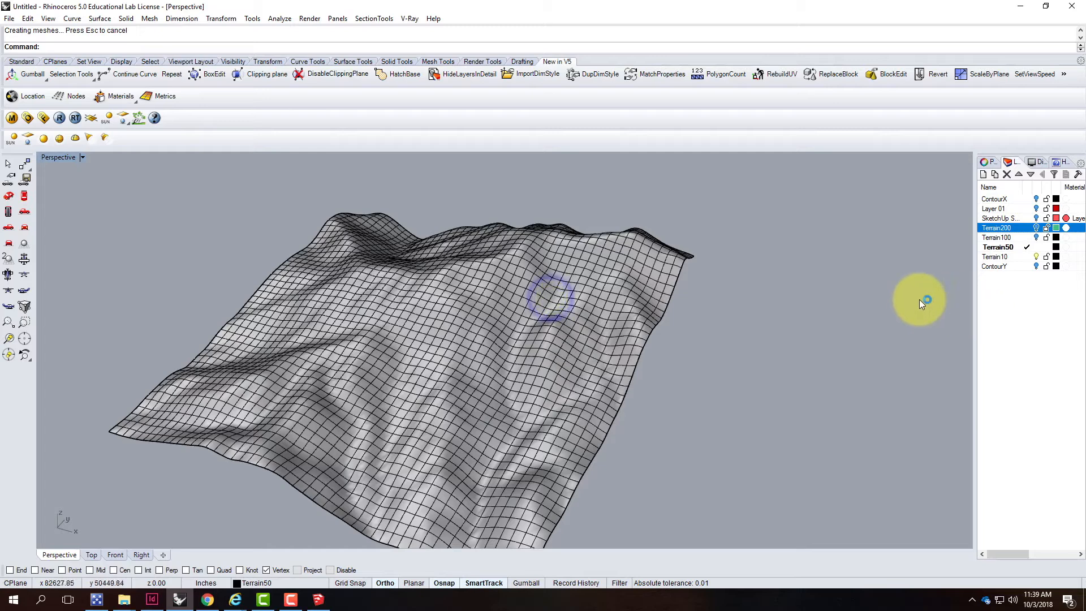
click(399, 292)
text(Copy)
key(Return)
text(i)
key(Return)
Move the copied surface onto the Terrain10 layer
click(996, 256)
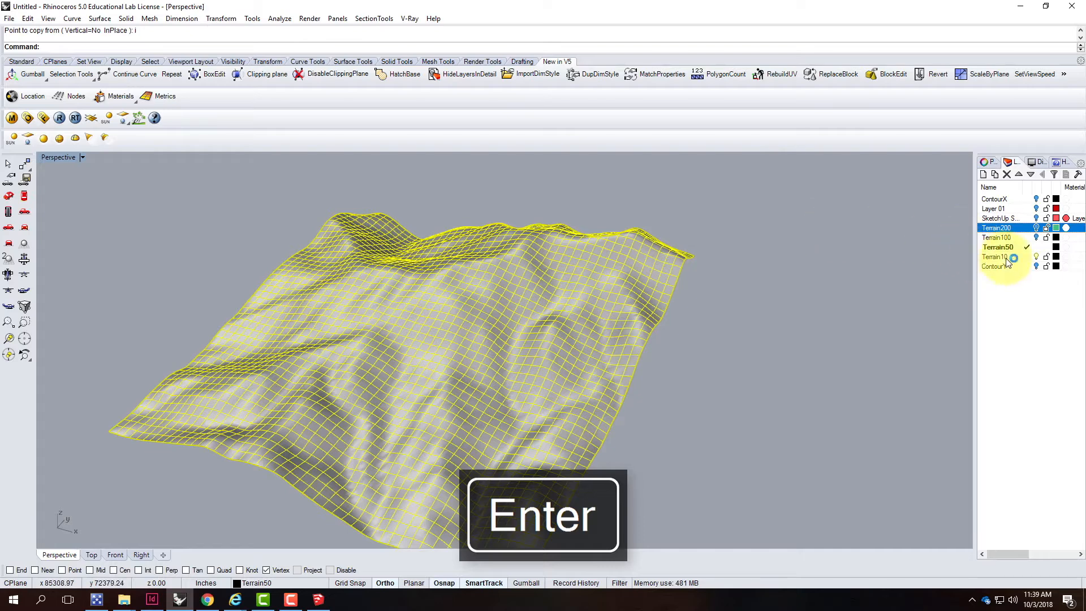
right_click(1001, 256)
click(1012, 452)
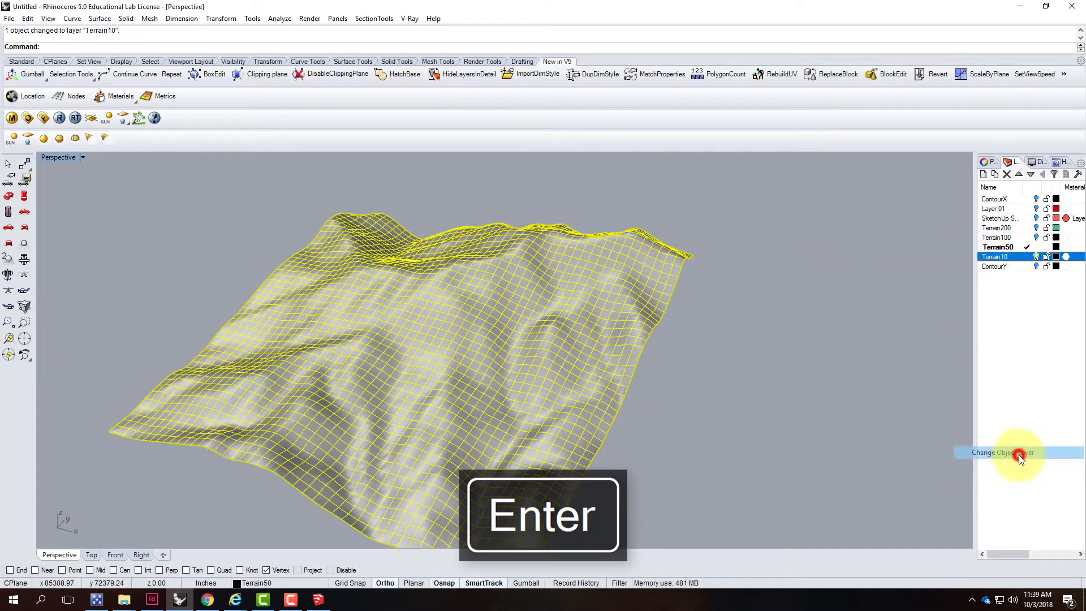
Hide the Terrain50 layer and rebuild the copied surface with a point count of 10 in both U and V
click(1034, 244)
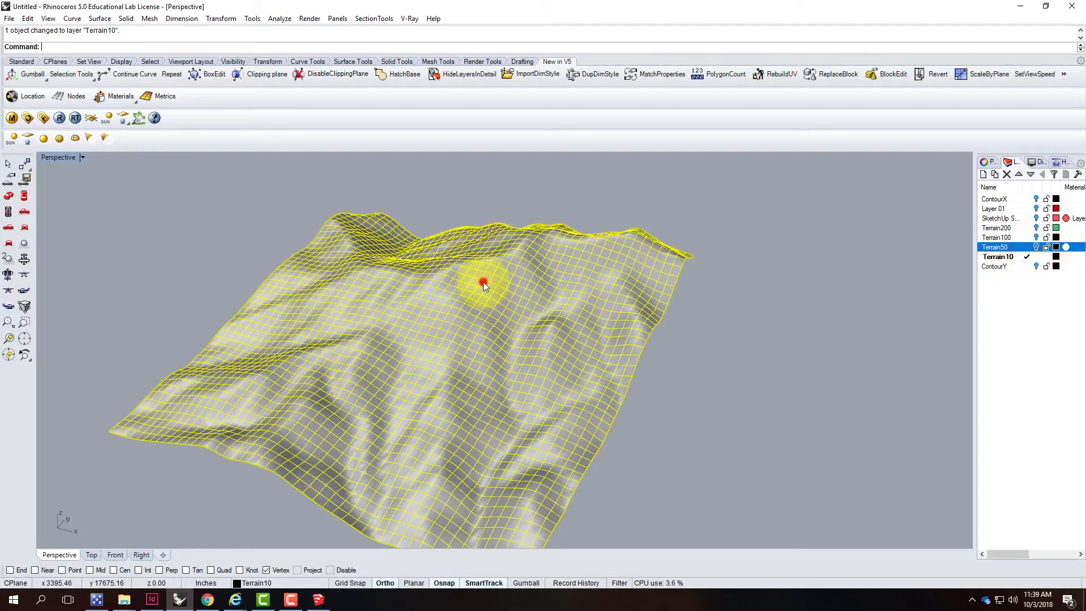
key(Return)
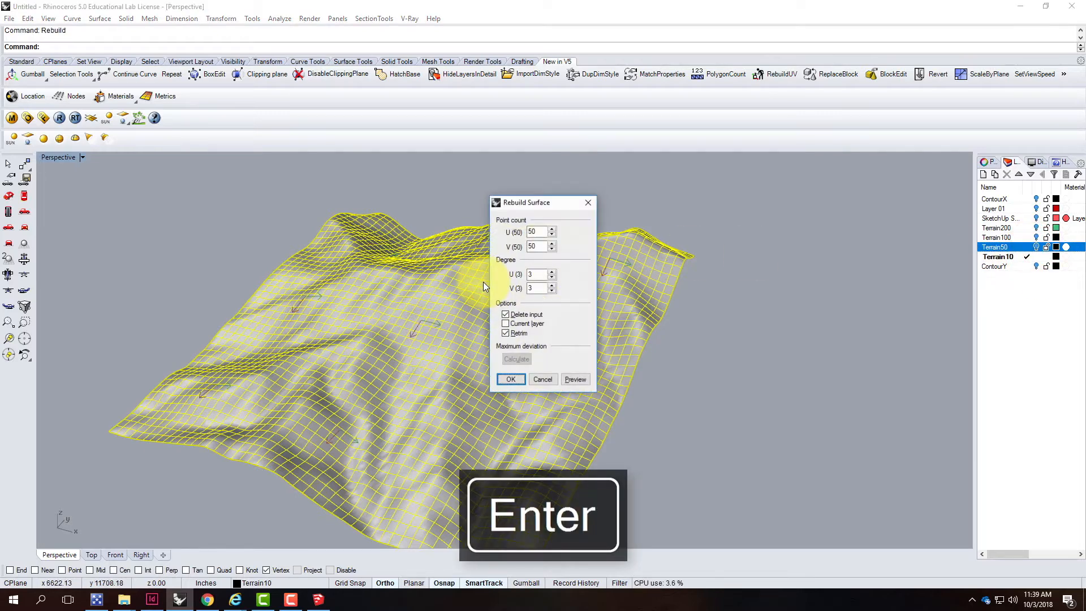
drag(538, 230, 513, 226)
text(10)
key(Tab)
text(10)
click(511, 379)
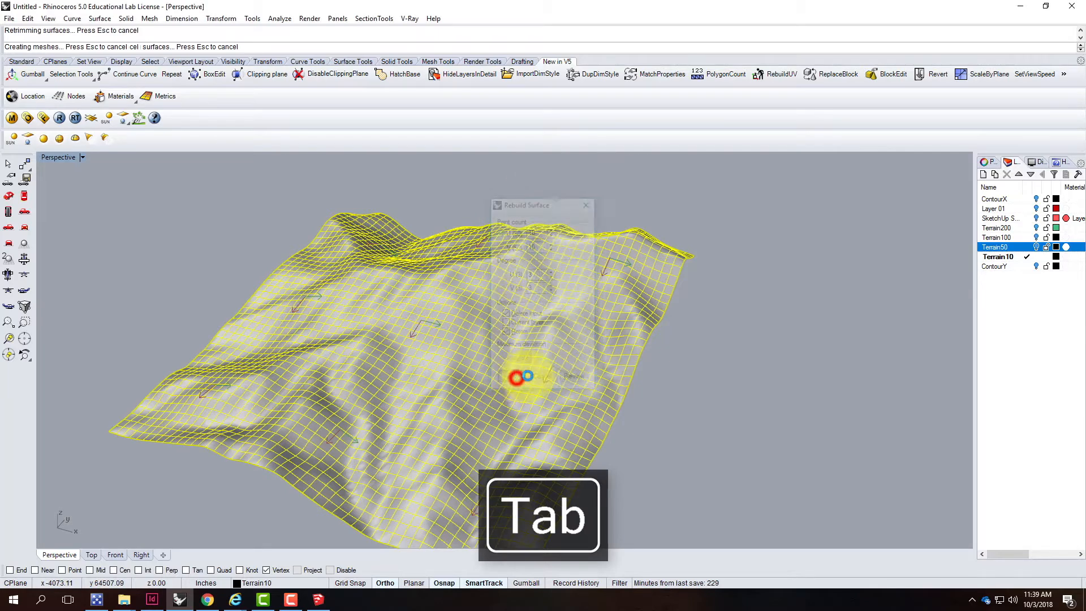
Turn on the Terrain50 layer and compare the 50-point and 10-point surfaces
right_drag(772, 365, 691, 347)
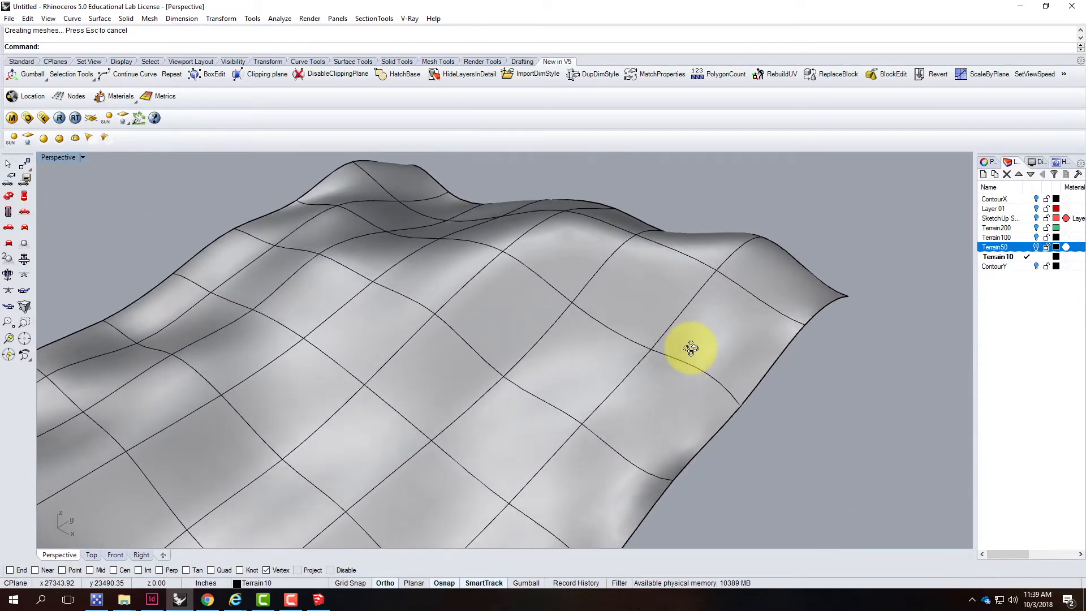
click(1035, 246)
right_drag(848, 339, 723, 340)
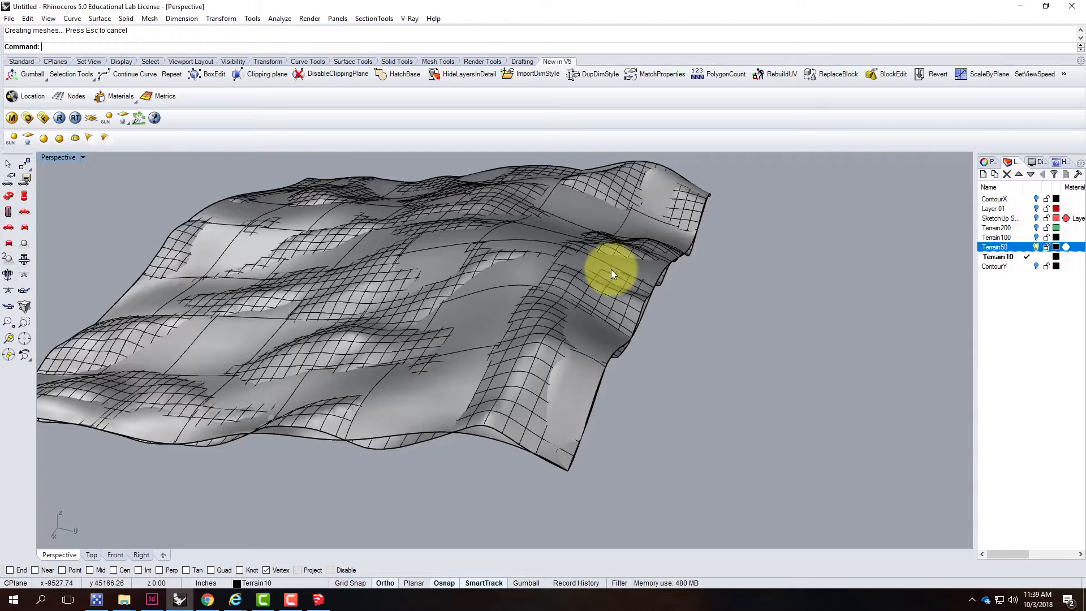
mouse_move(459, 351)
right_down()
mouse_move(533, 322)
mouse_move(812, 289)
right_up()
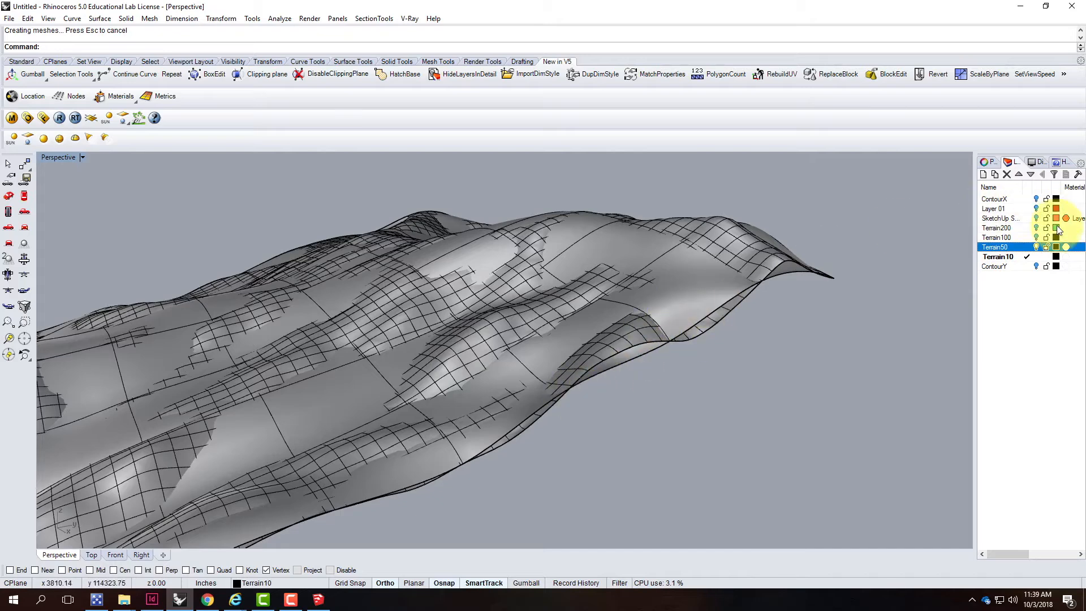
Turn on the Terrain100 layer and compare it with the other terrain surfaces up close
click(1035, 238)
right_drag(826, 379, 795, 361)
scroll(611, 278, up, 5)
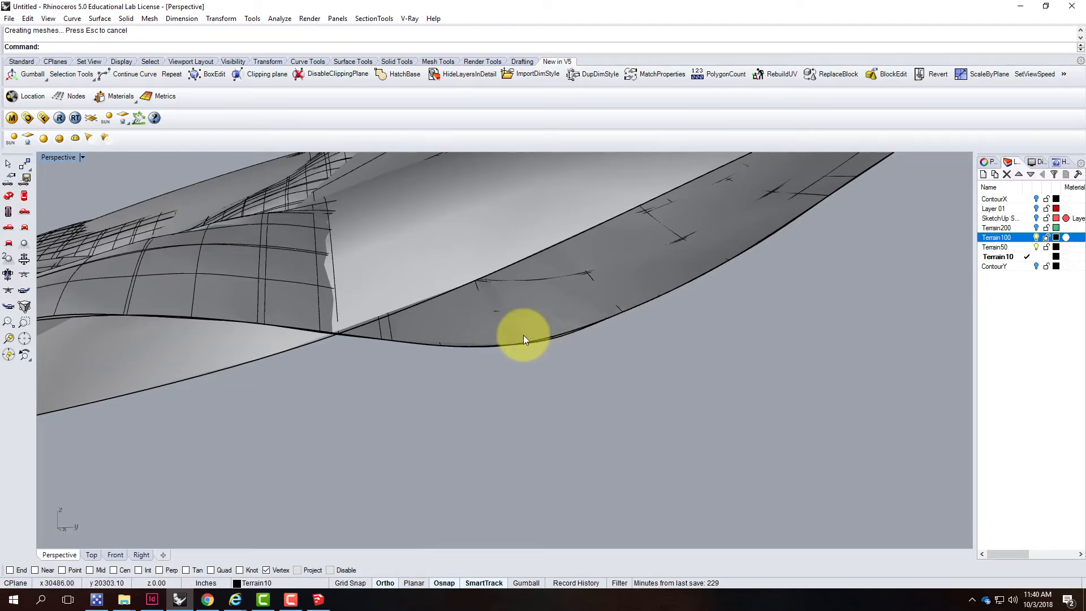
scroll(586, 321, down, 6)
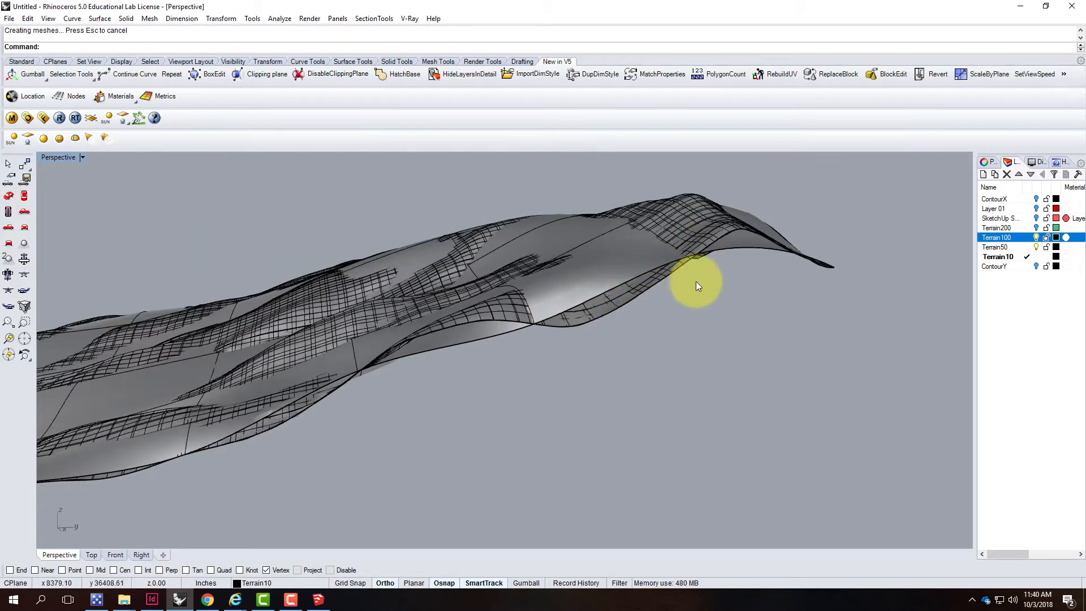
Make Terrain100 the current layer and hide the Terrain50 and Terrain10 layers
click(1036, 247)
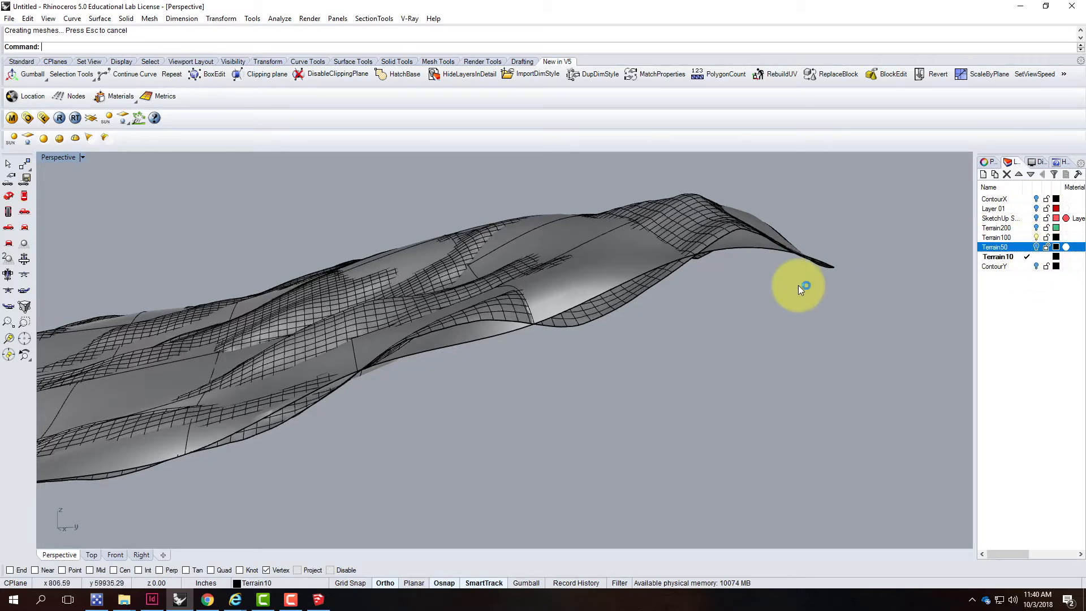
click(1026, 237)
click(1036, 256)
Examine the 100-point terrain surface from several angles and zoom levels
right_drag(735, 272, 576, 266)
click(580, 318)
scroll(599, 347, up, 5)
right_drag(577, 342, 536, 307)
click(564, 349)
right_drag(446, 333, 558, 334)
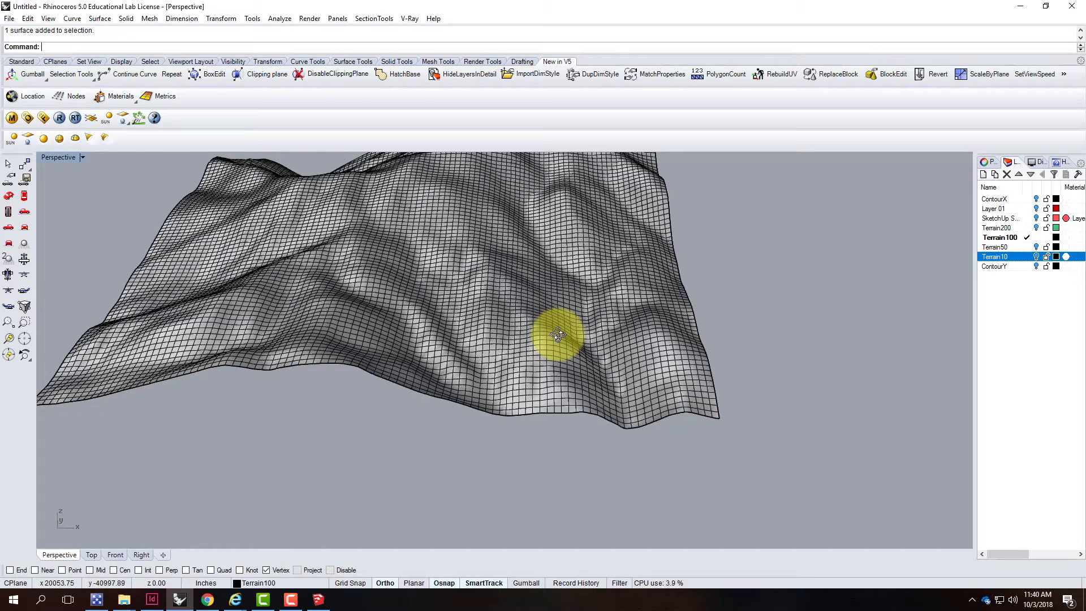
scroll(388, 420, down, 5)
right_drag(582, 370, 402, 375)
scroll(403, 375, up, 3)
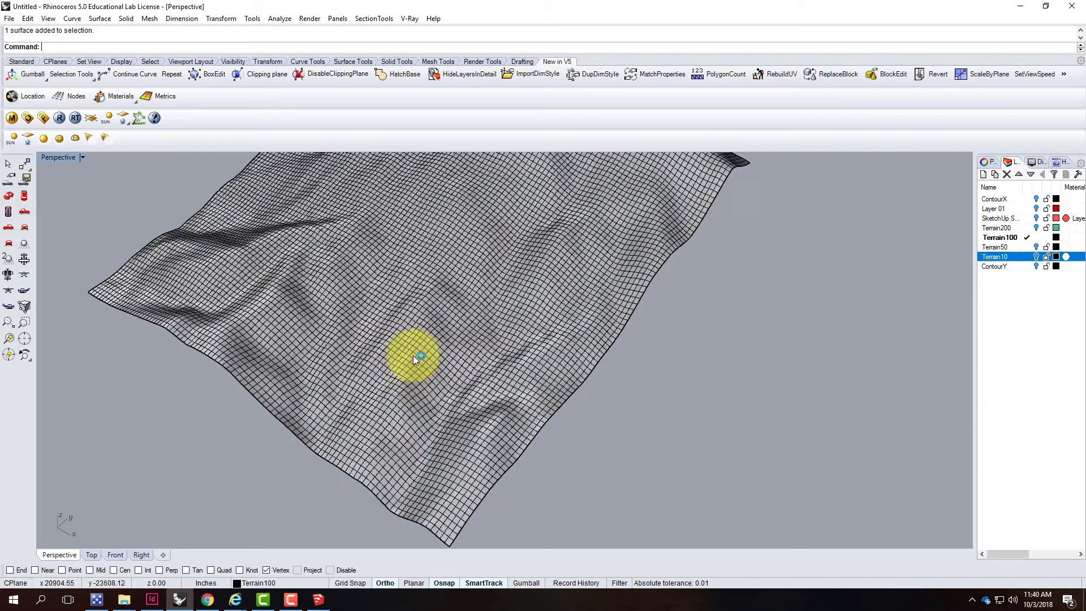
click(413, 355)
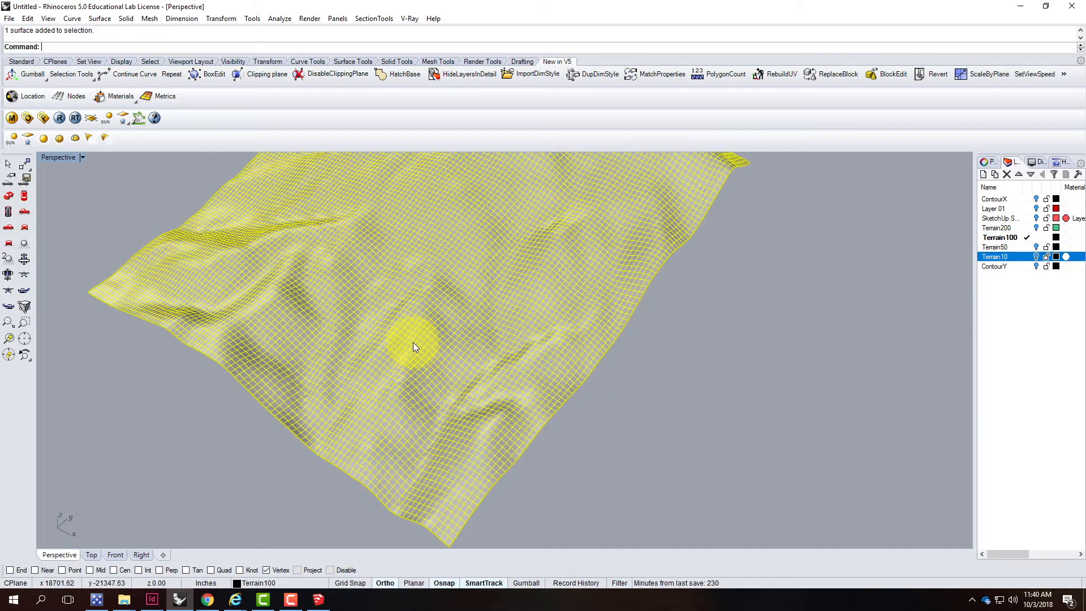
scroll(490, 373, down, 4)
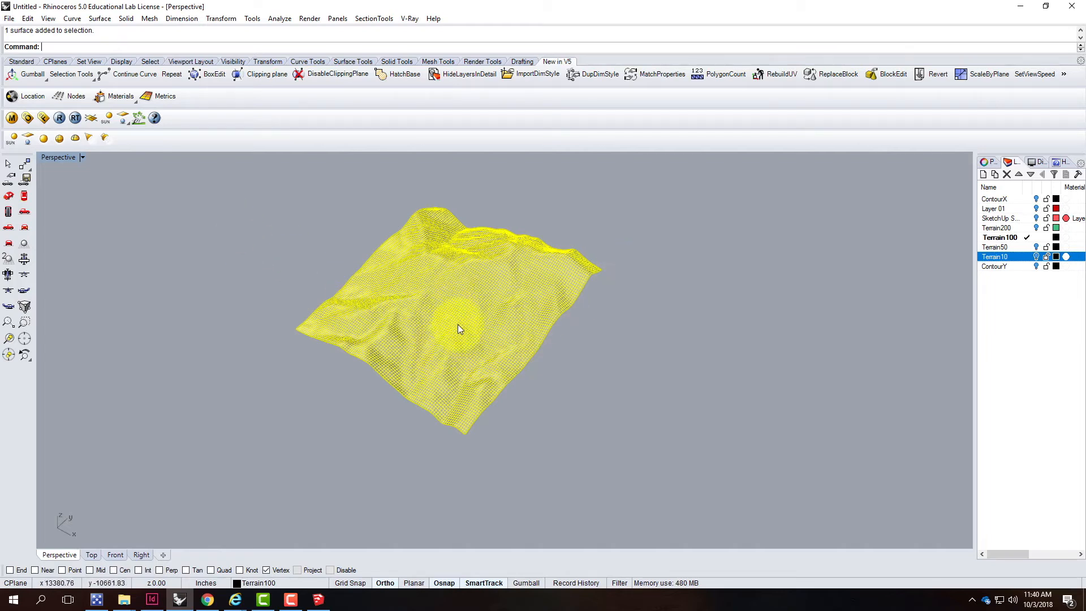
click(592, 351)
click(435, 317)
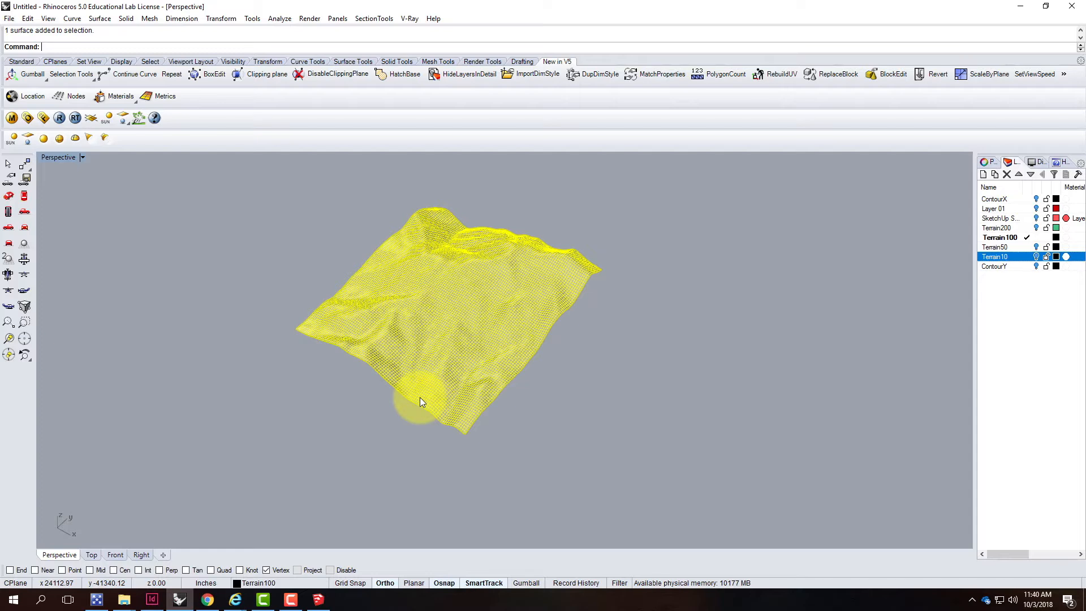
click(677, 309)
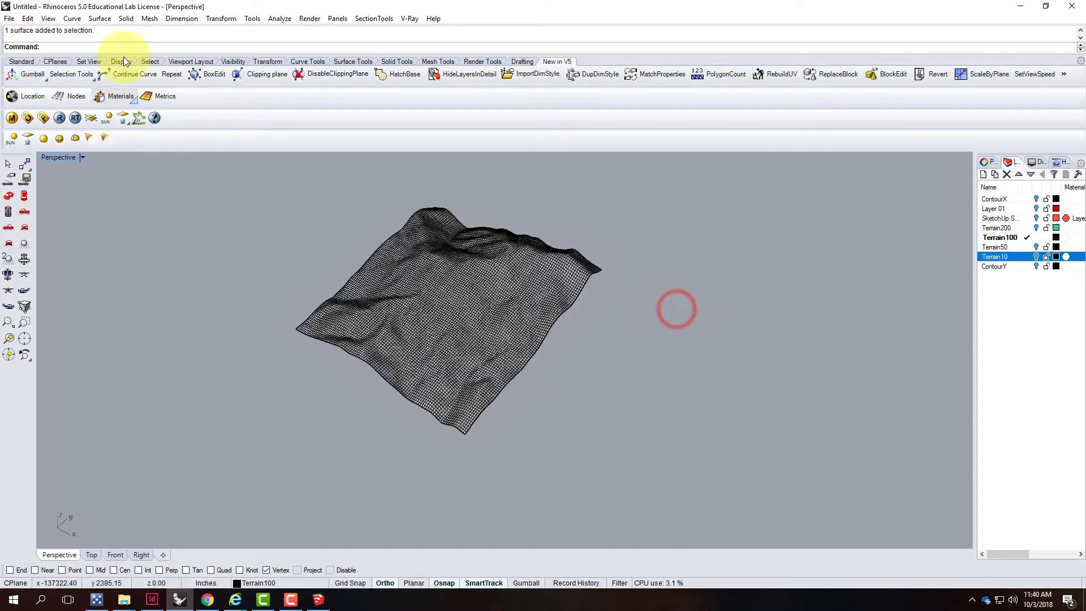
click(73, 19)
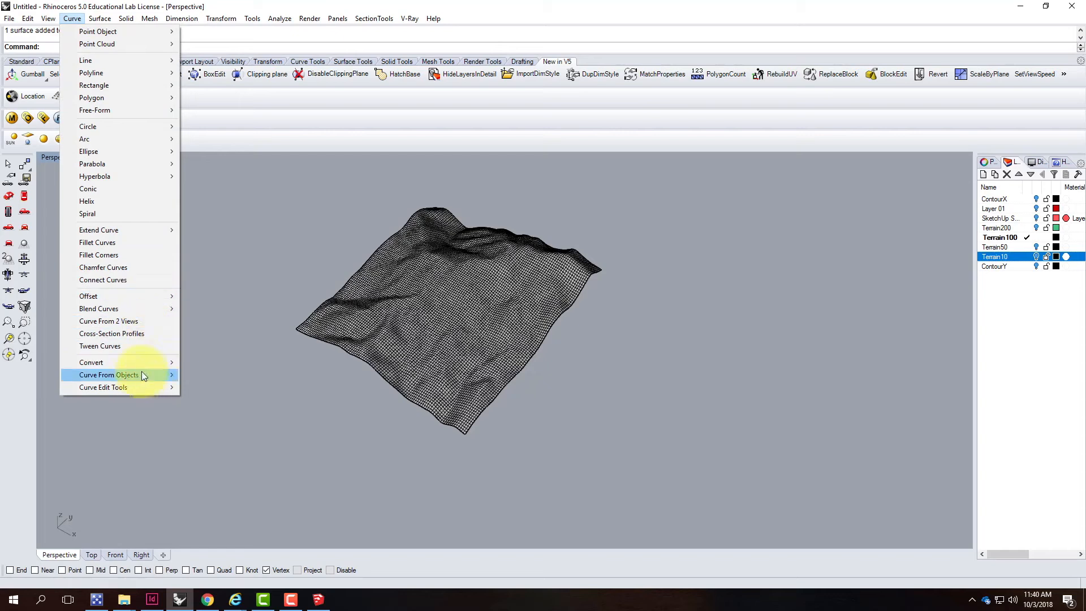
mouse_move(145, 373)
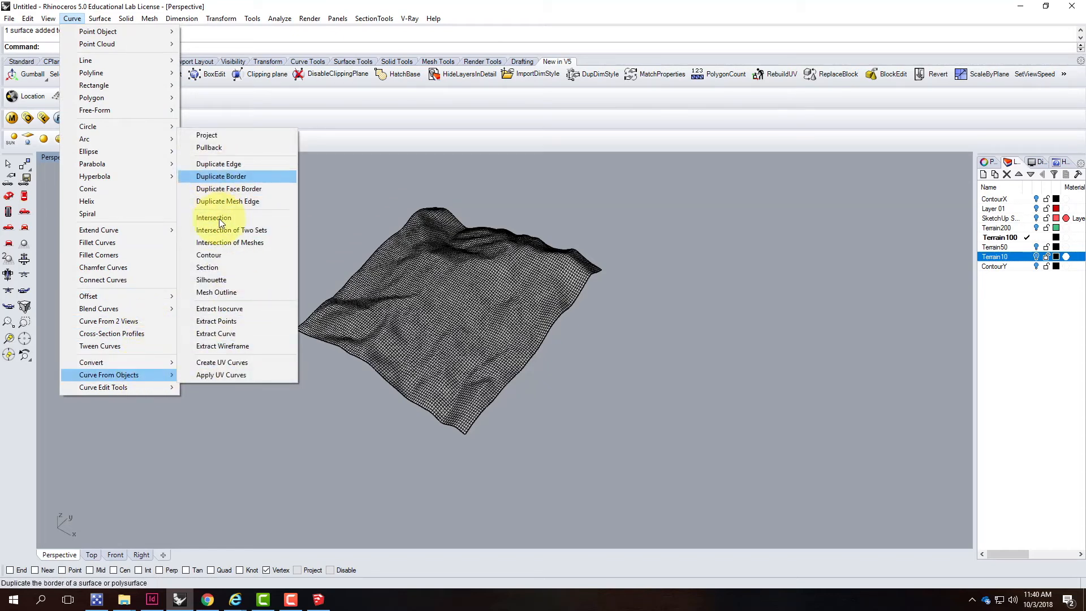
click(220, 256)
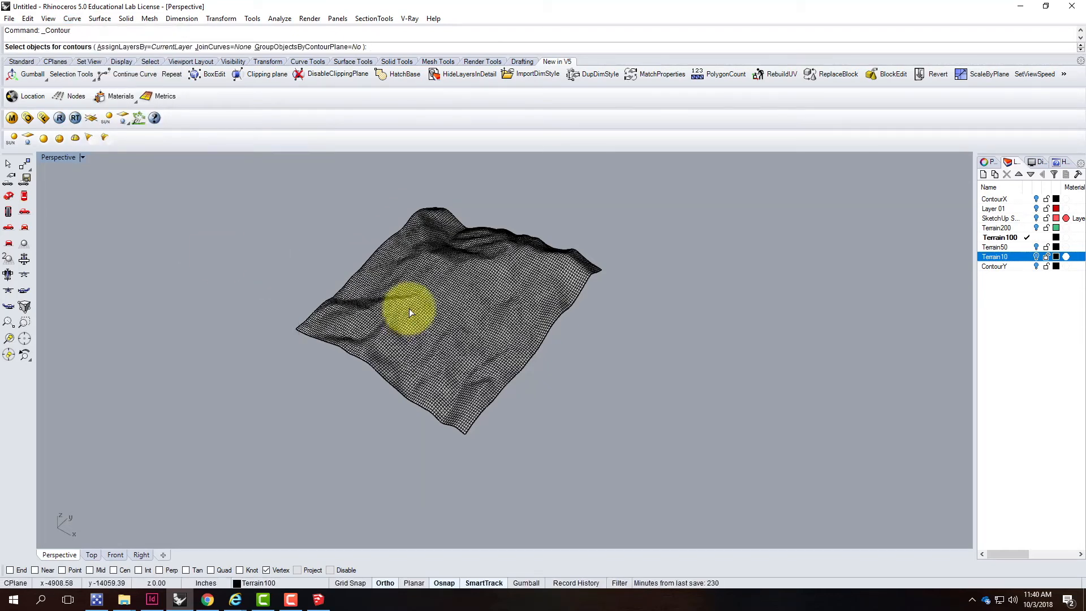
click(409, 307)
key(Escape)
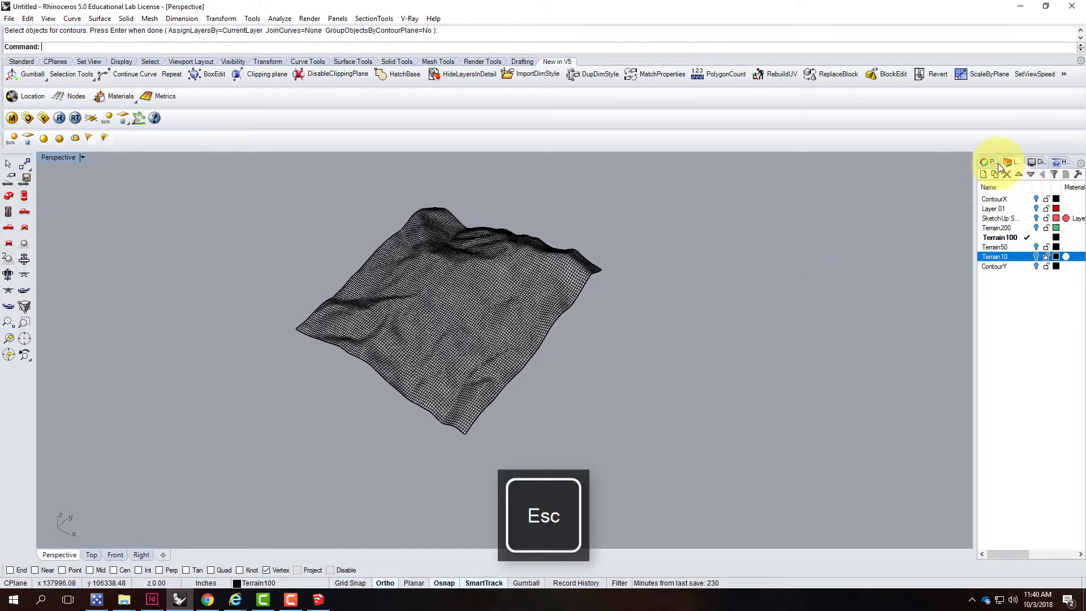
Create a new layer named TopoLines in the Layers panel and make it the current layer
click(988, 162)
click(1011, 163)
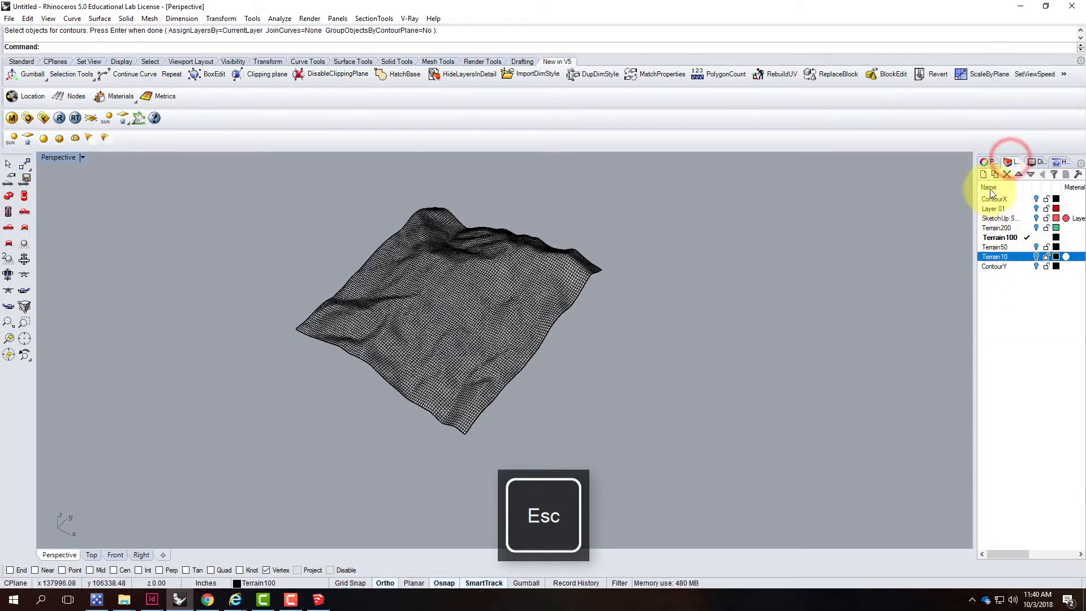
click(984, 175)
text(TopoLines)
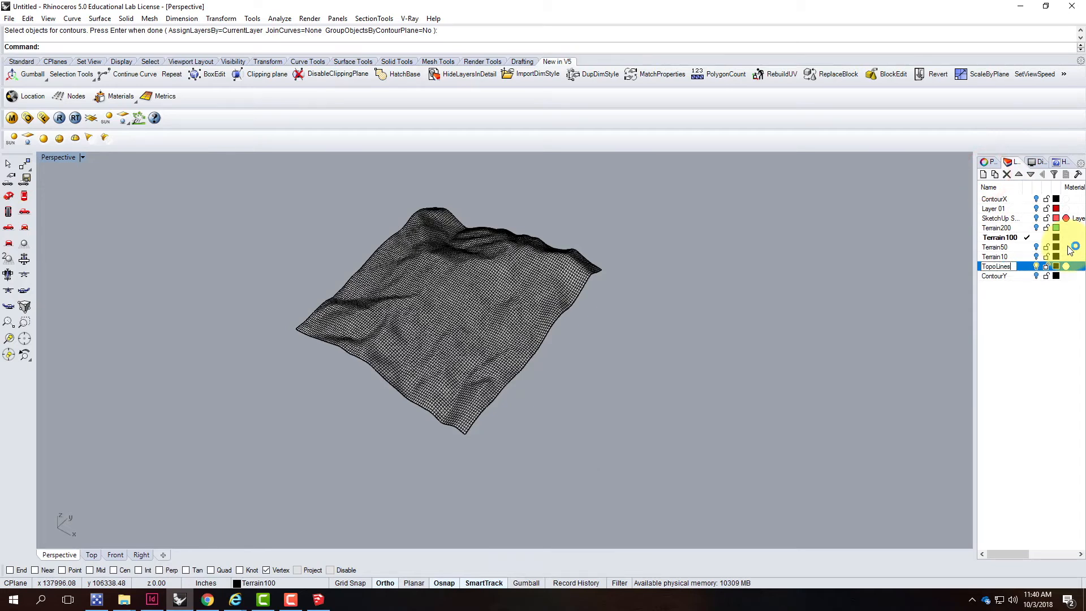
click(1046, 303)
click(1024, 266)
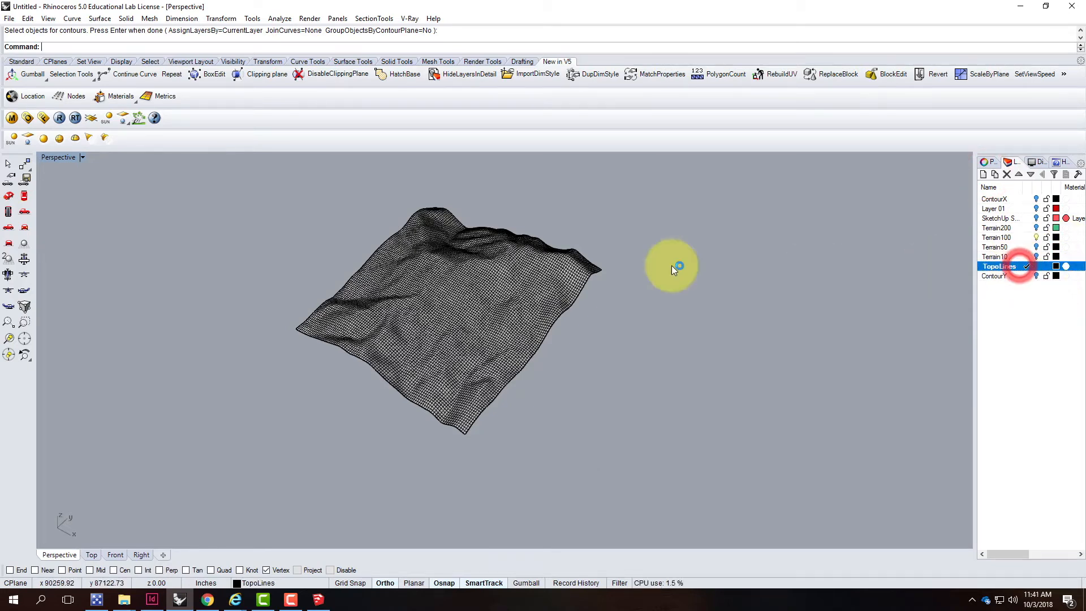
Start the Contour command on the 100-point terrain surface and snap the base point to its lowest corner endpoint
click(446, 307)
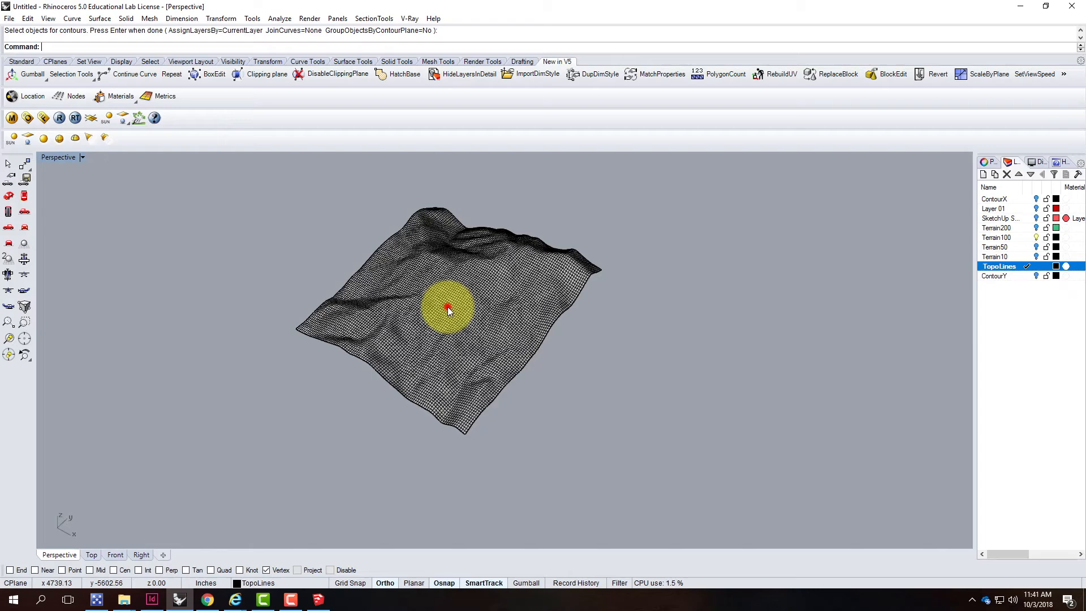
click(303, 289)
click(73, 19)
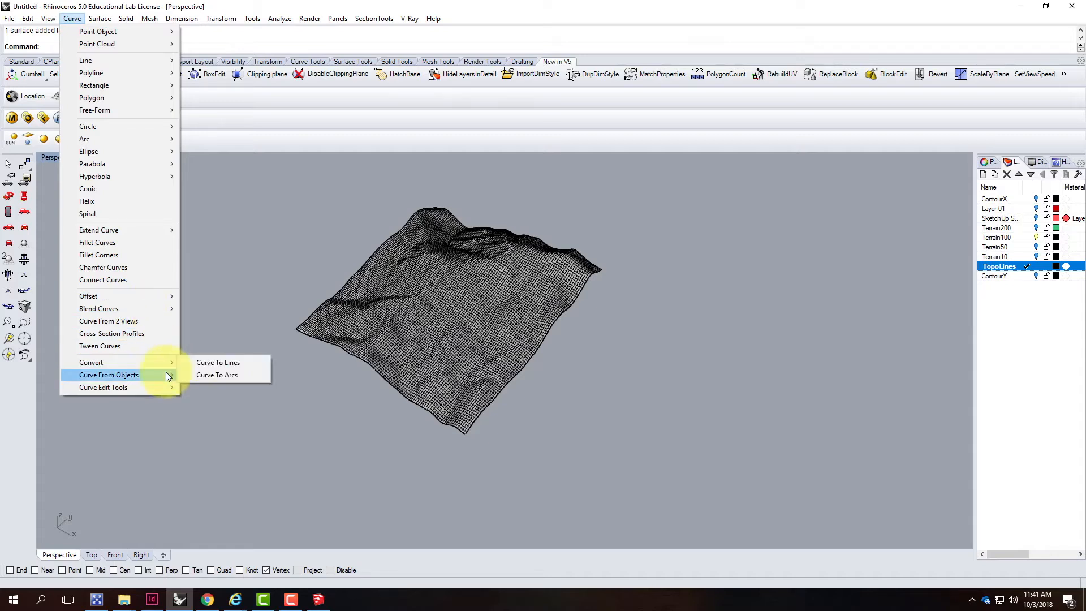
mouse_move(165, 372)
click(225, 258)
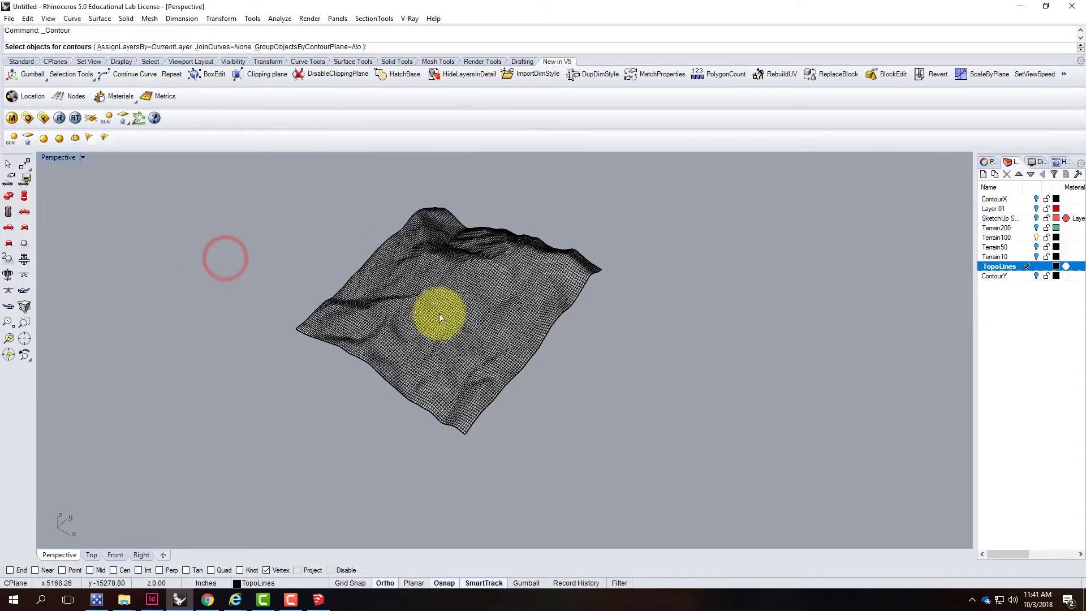
click(432, 295)
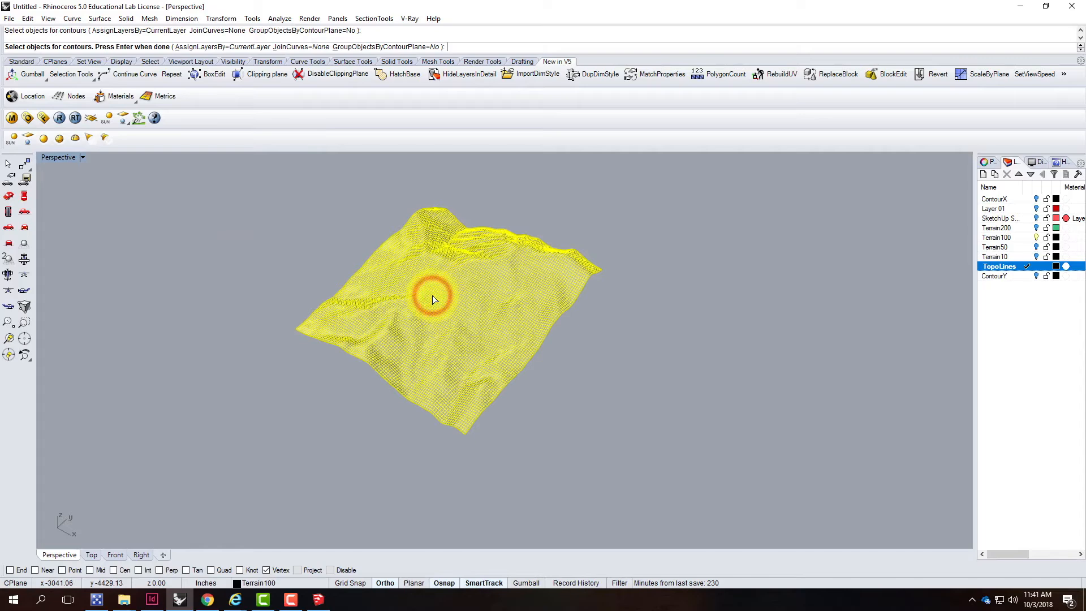
key(Return)
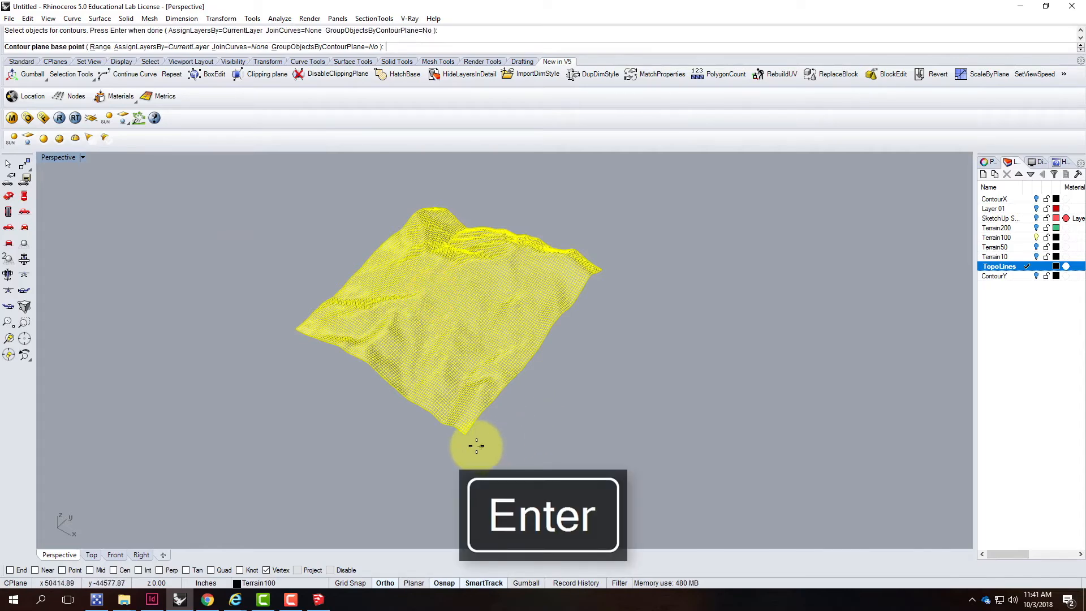
scroll(466, 431, up, 5)
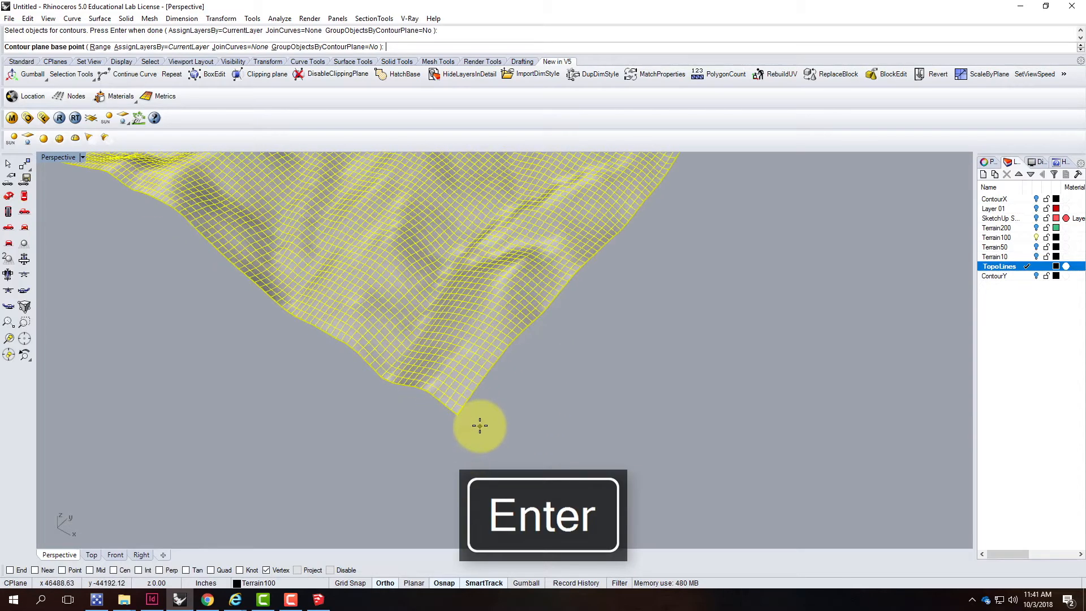
scroll(441, 409, up, 3)
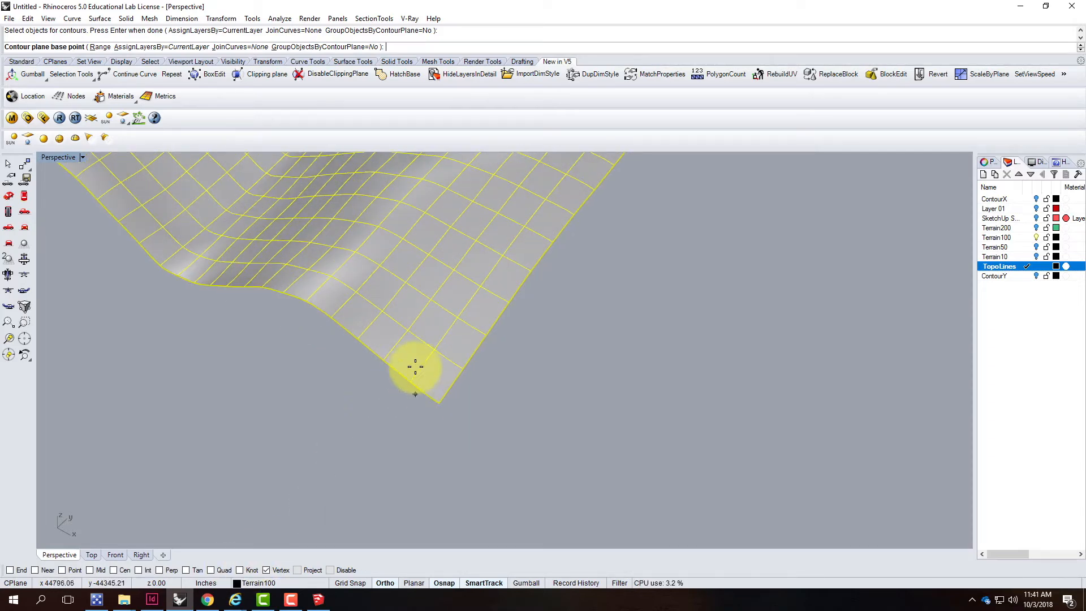
click(9, 570)
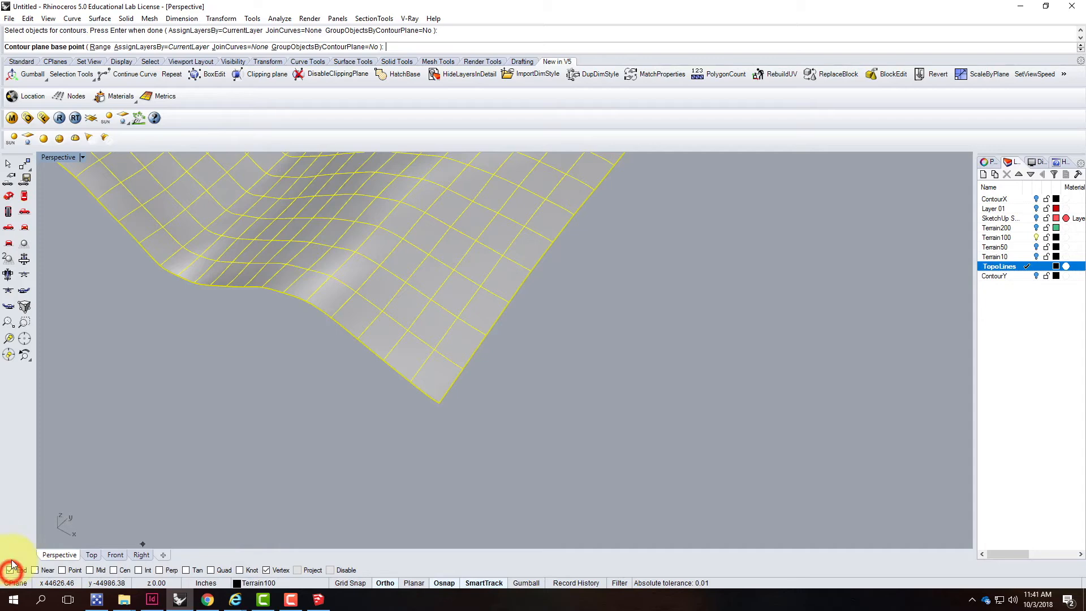
click(442, 407)
Set the contour direction straight up in the Front view and the distance between contours to 10
scroll(463, 501, down, 5)
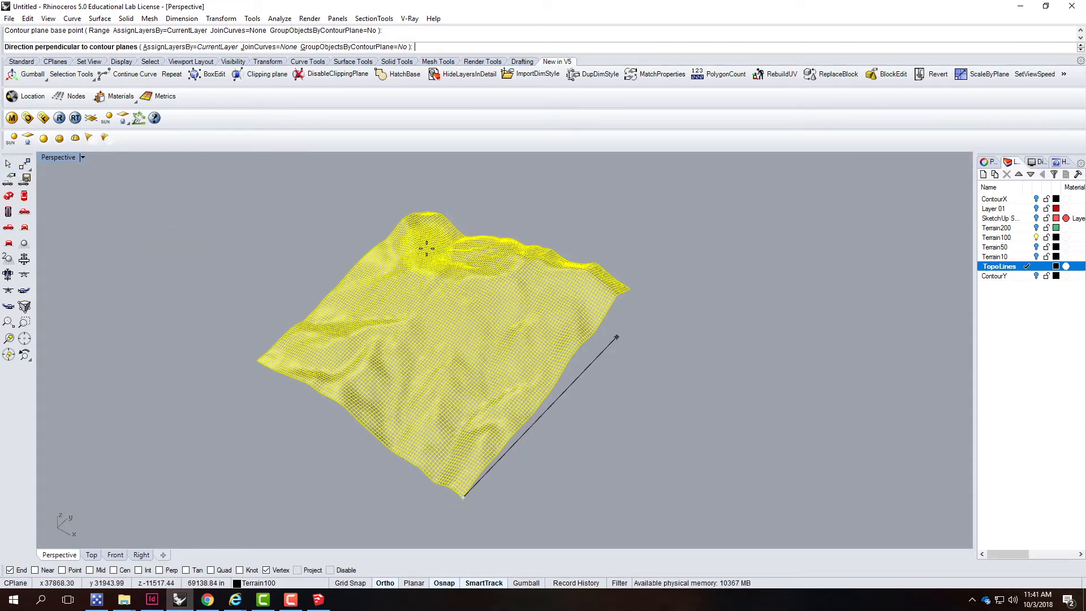
double_click(53, 157)
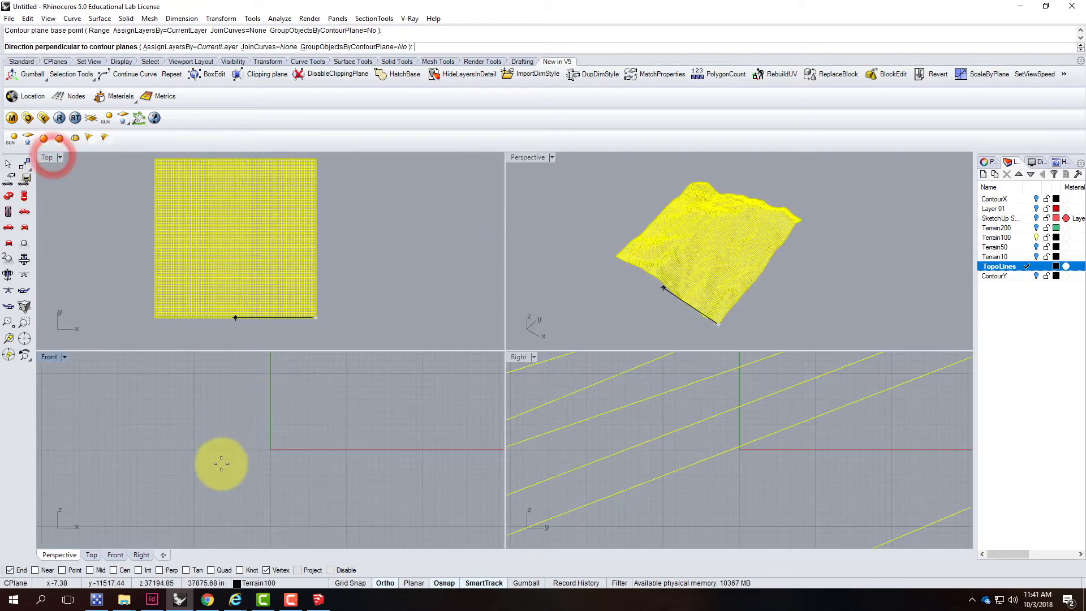
scroll(221, 463, down, 6)
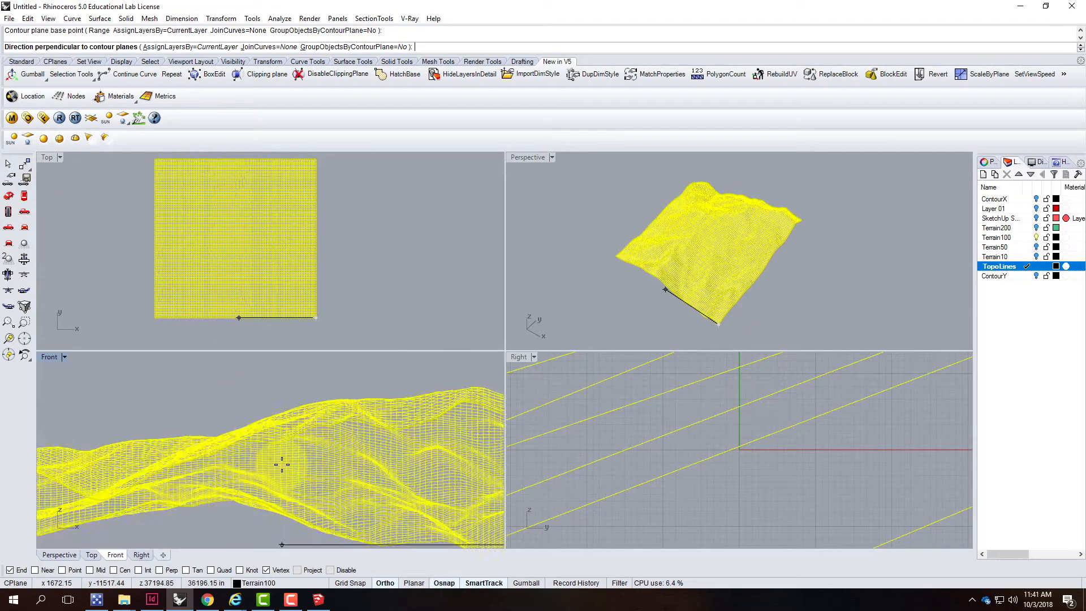
scroll(281, 465, down, 6)
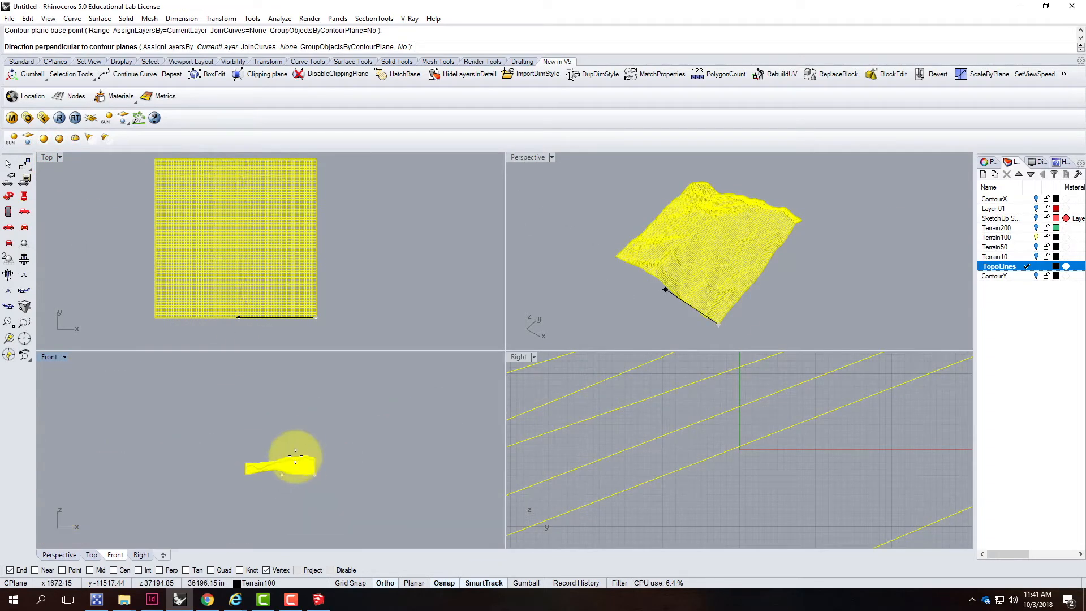
click(382, 405)
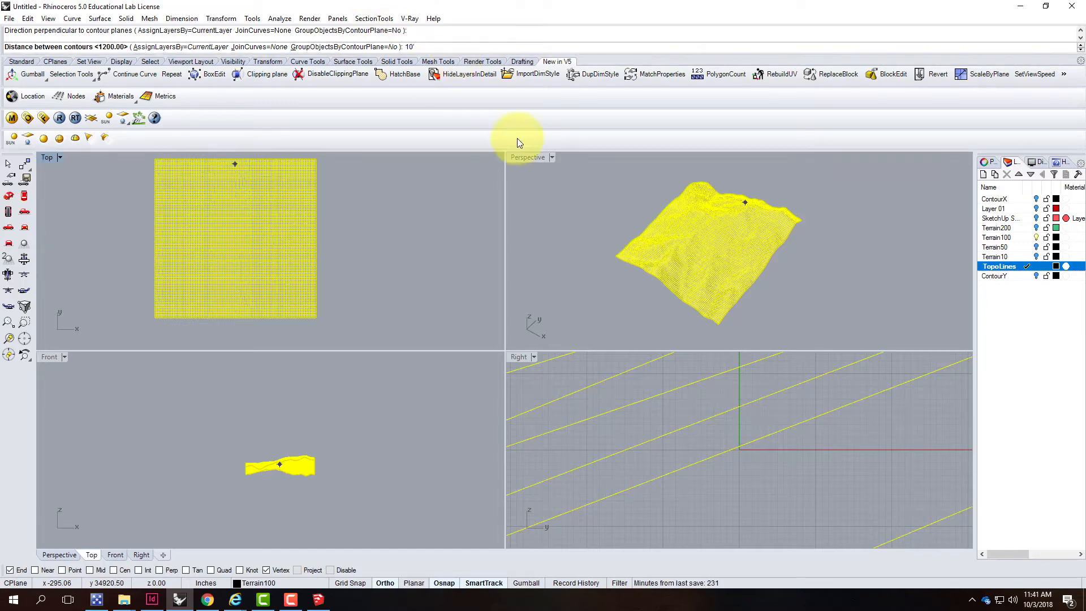
double_click(520, 155)
right_drag(404, 378, 264, 451)
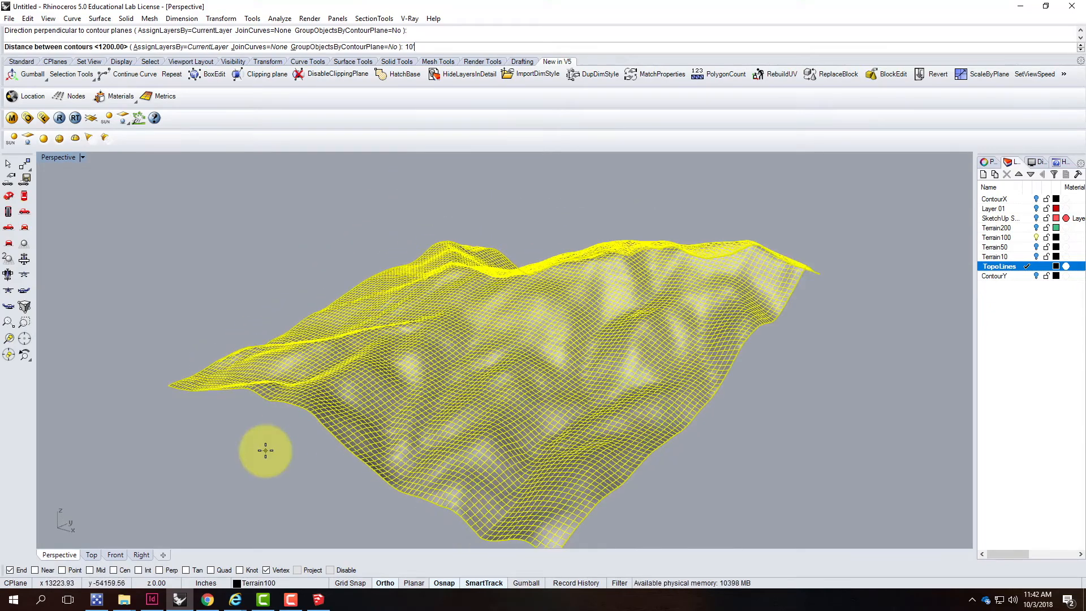
right_drag(339, 310, 342, 415)
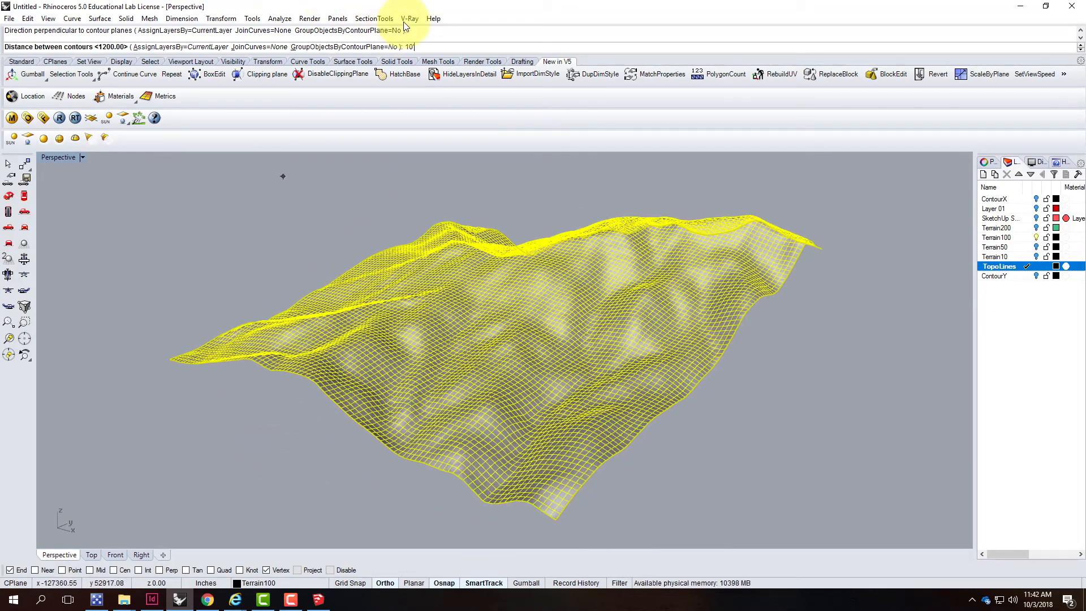
key(Return)
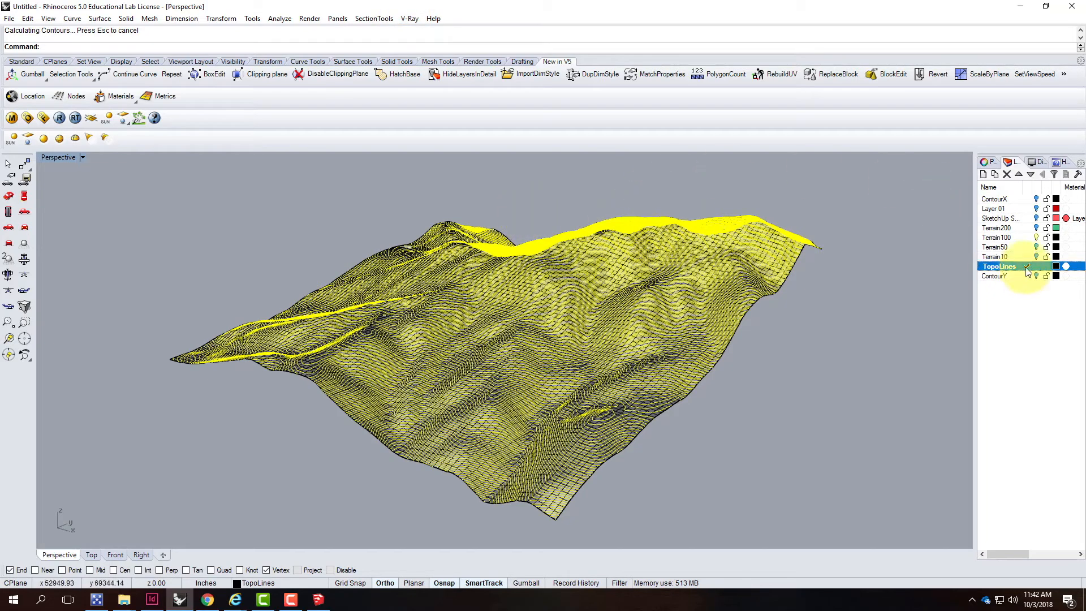
Hide the Terrain100 layer and inspect the generated contour lines from different angles
click(1036, 238)
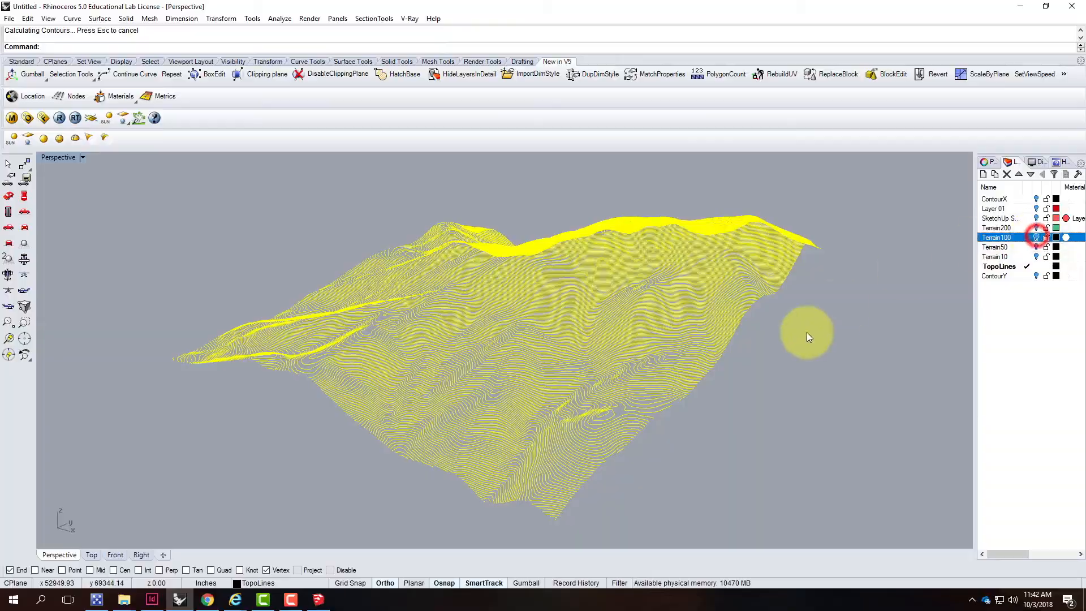
click(819, 354)
right_drag(840, 371, 658, 389)
scroll(658, 389, up, 8)
right_drag(856, 401, 720, 351)
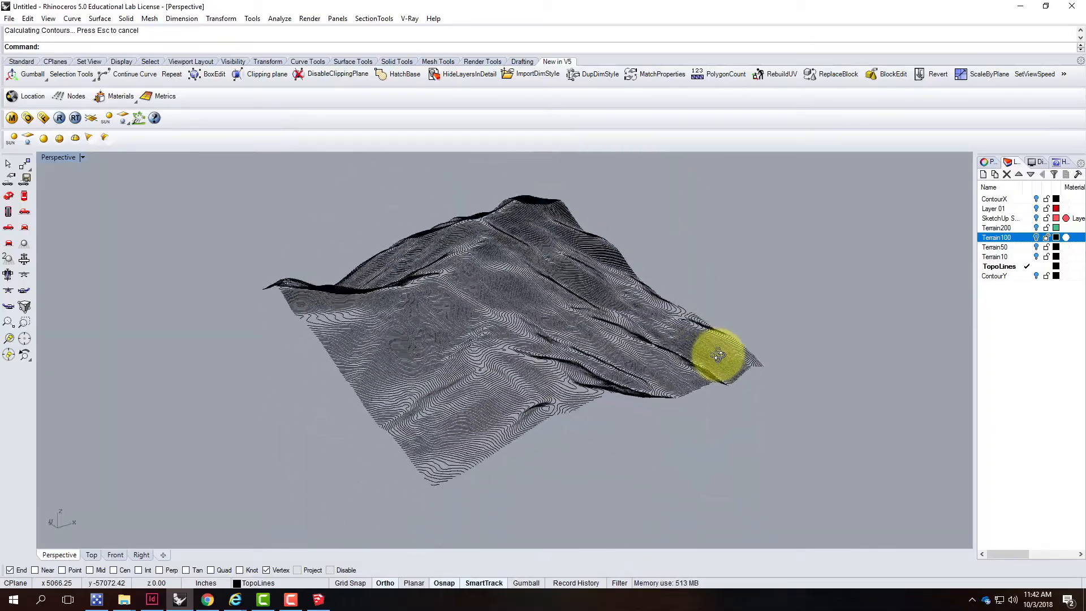
Add a new layer named Flat Topo in the Layers panel
click(982, 175)
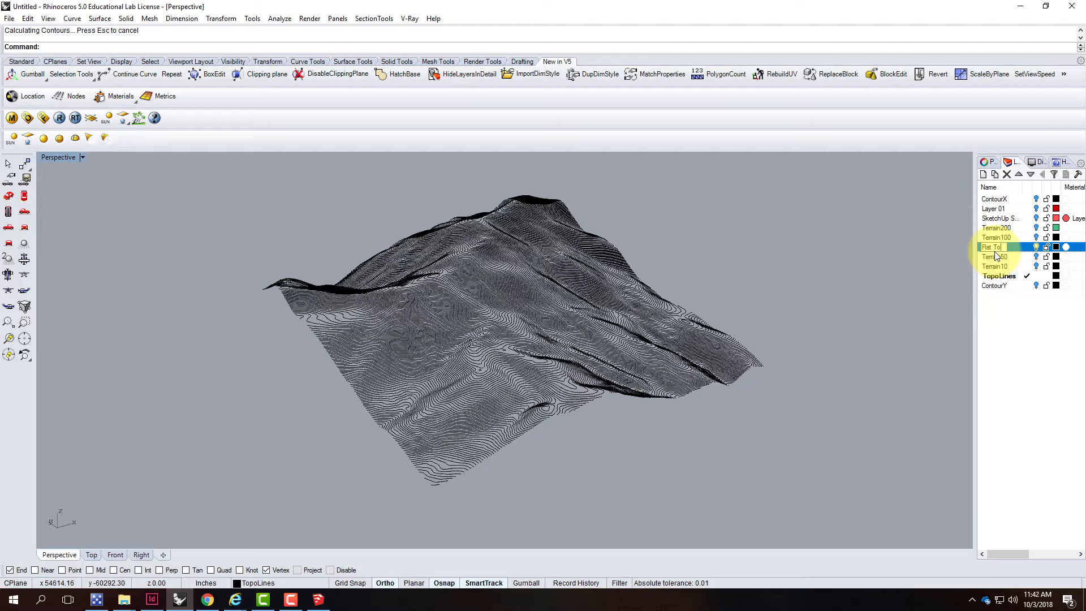
key(Return)
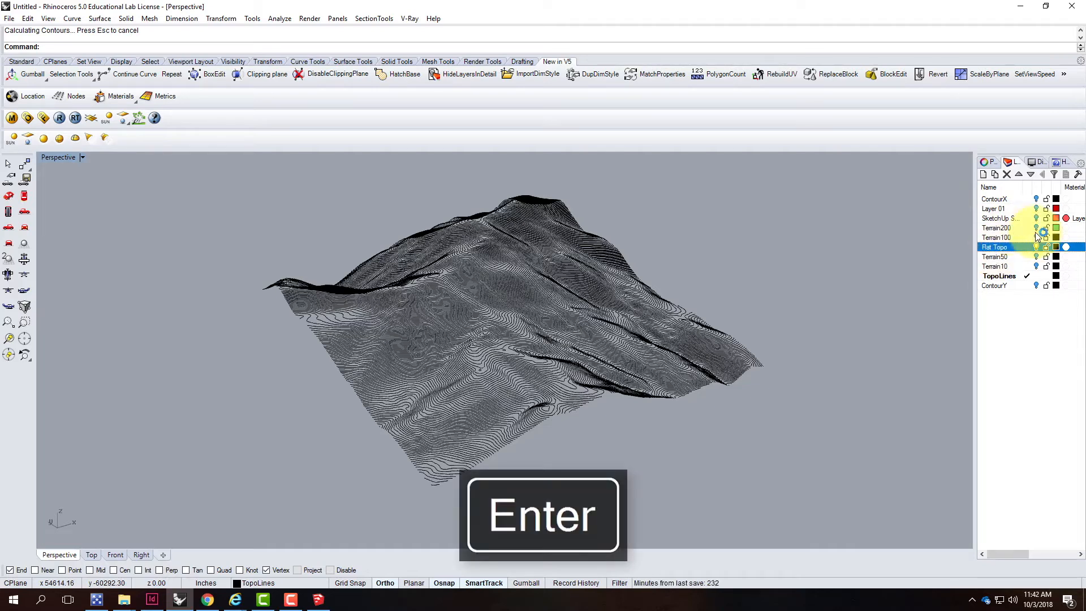
scroll(535, 268, down, 8)
right_drag(616, 327, 589, 345)
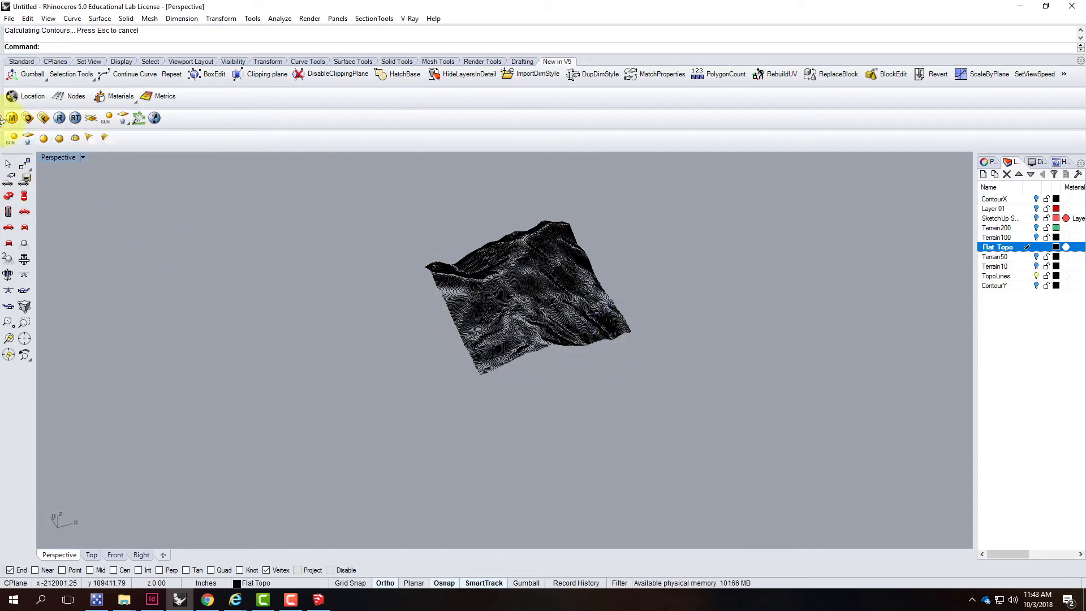
click(21, 61)
click(12, 245)
right_click(11, 244)
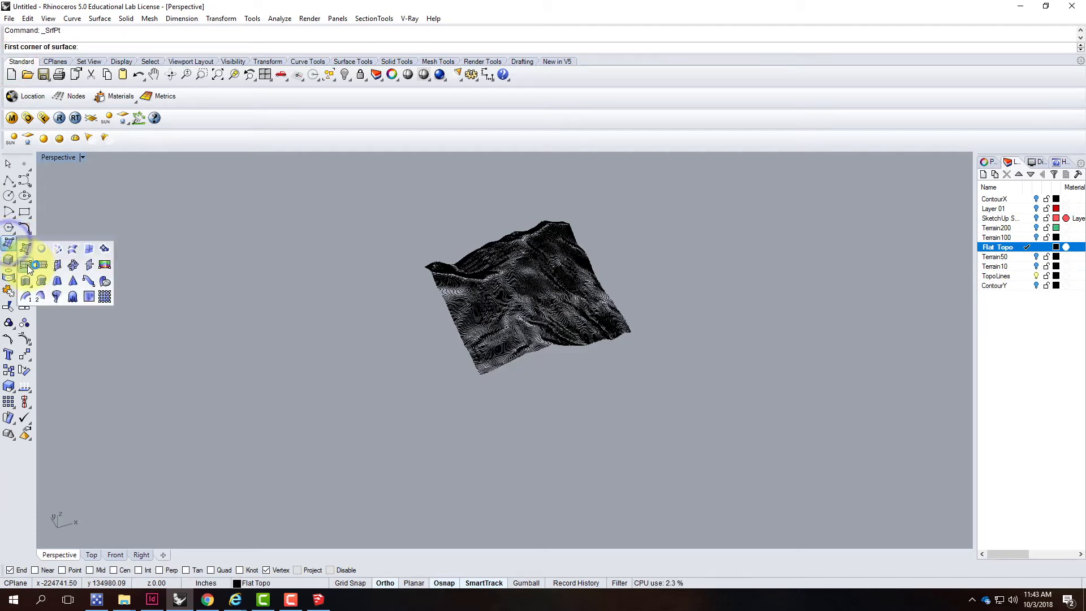
click(373, 237)
click(698, 305)
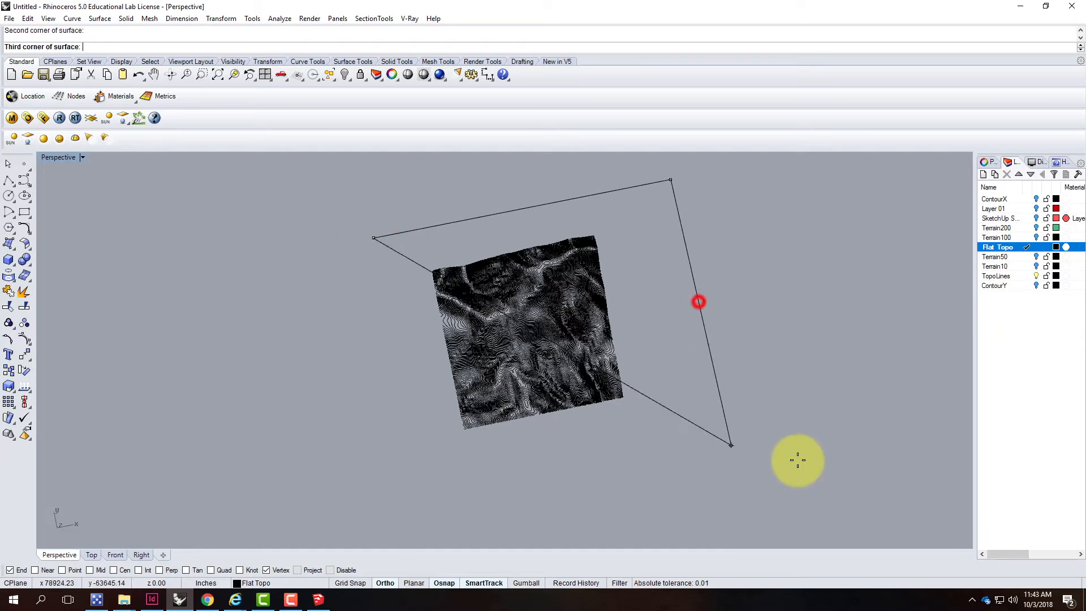
key(Escape)
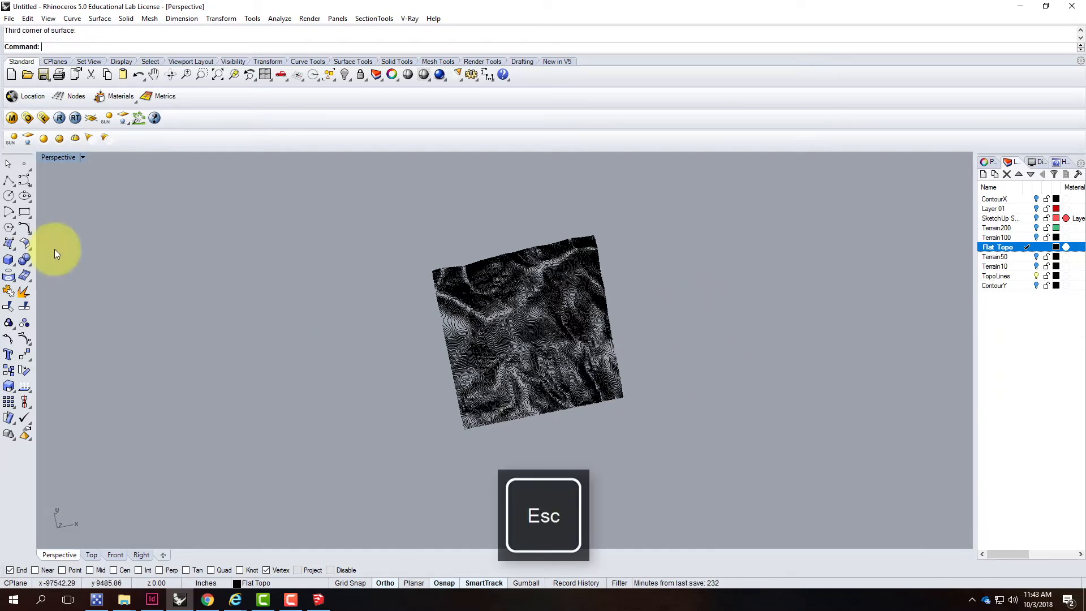
Draw a rectangular plane by two corners spanning the area beneath the contoured terrain
click(8, 243)
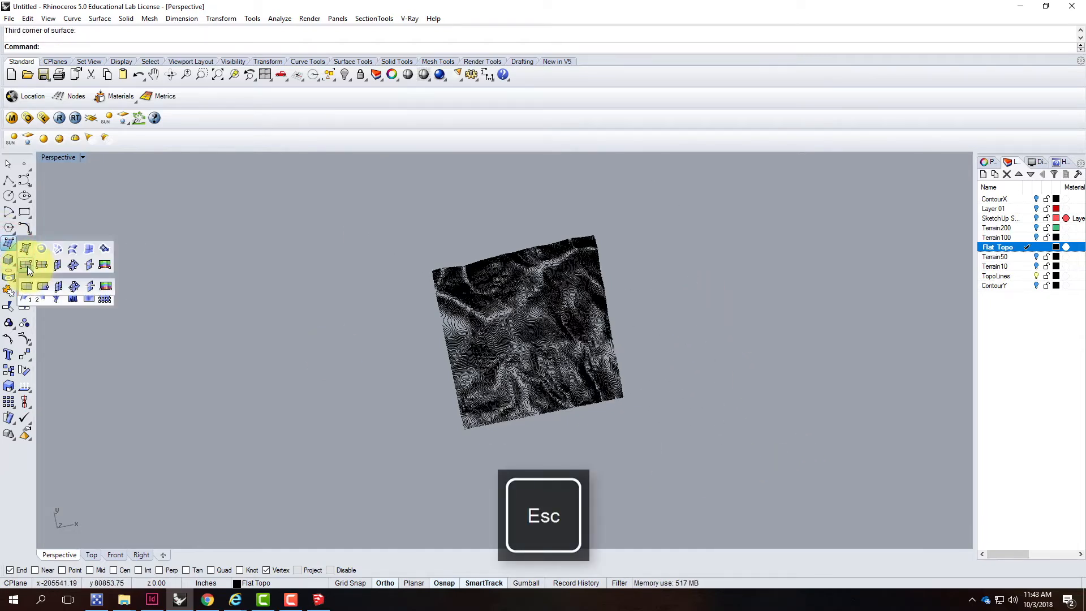
click(26, 263)
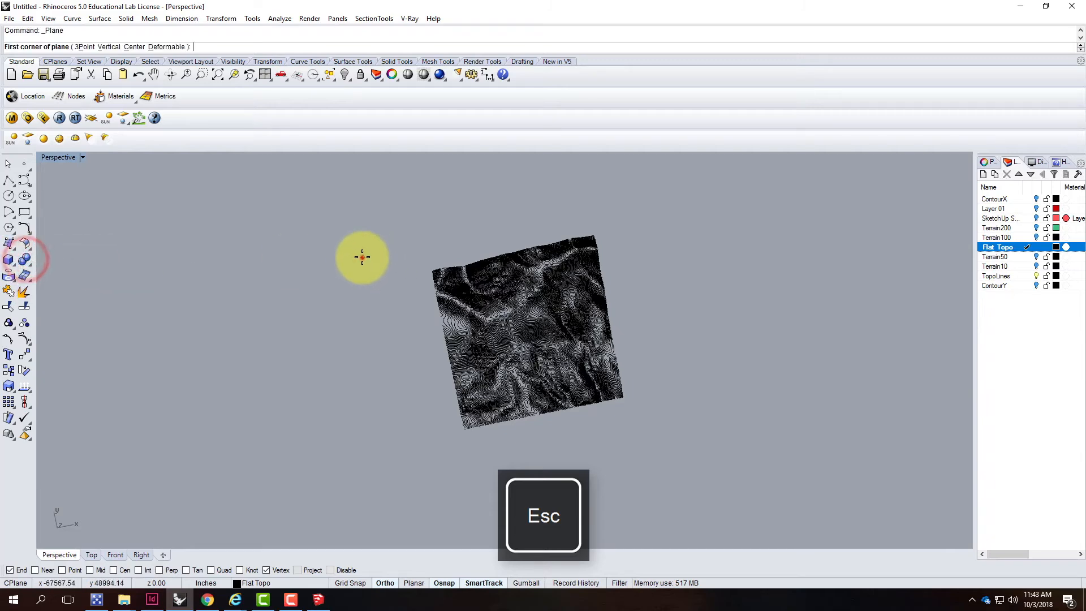
click(362, 257)
click(702, 423)
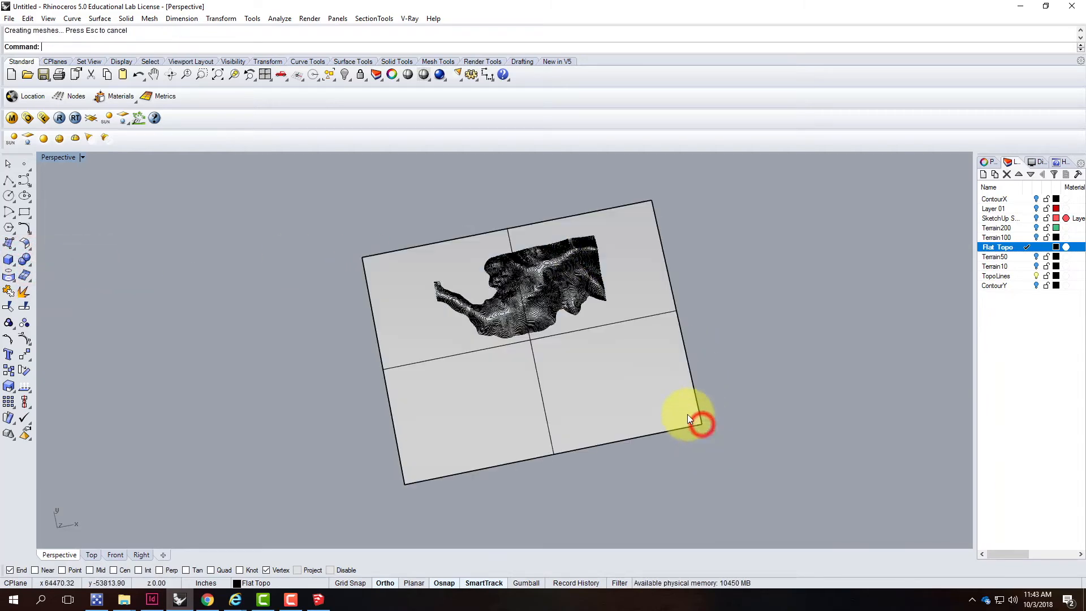
right_drag(592, 372, 593, 326)
key(Escape)
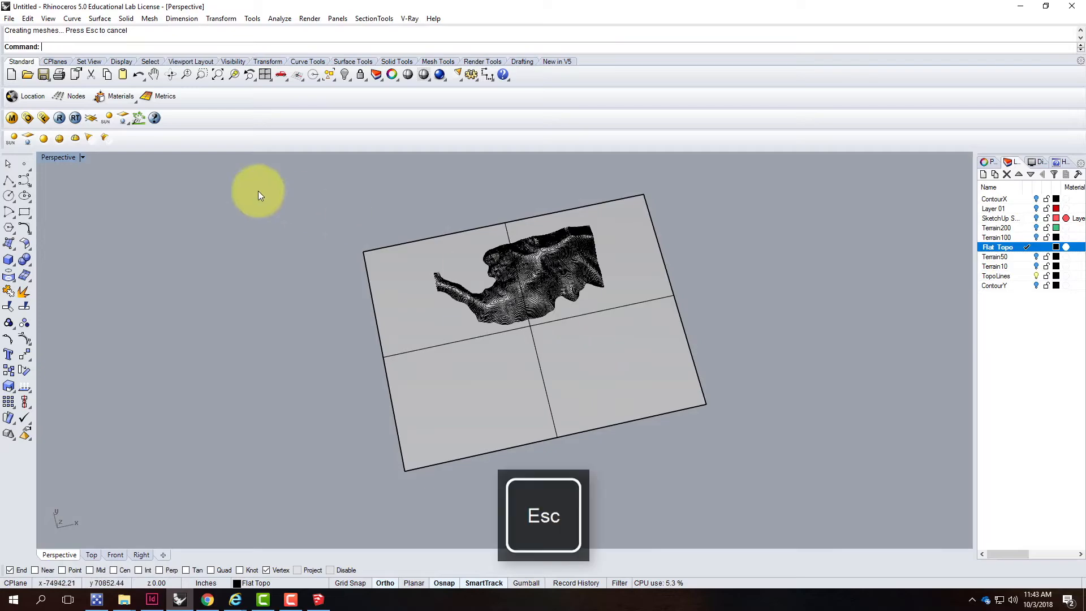
Switch to the Top view and project all the contour lines onto the flat rectangular plane
double_click(48, 158)
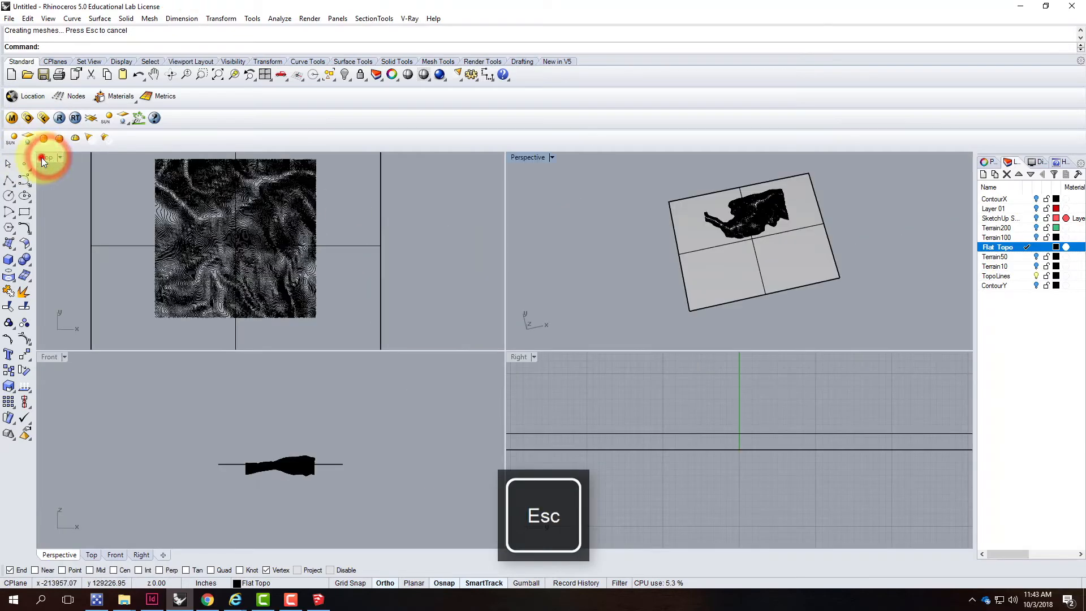
double_click(49, 157)
scroll(313, 279, down, 12)
scroll(343, 250, up, 12)
scroll(468, 218, down, 8)
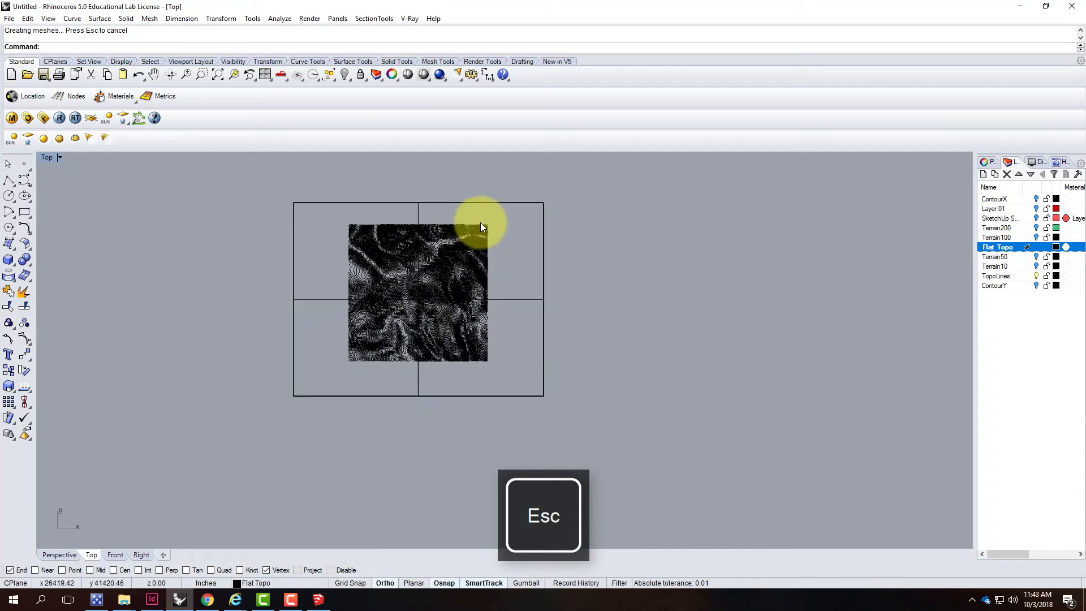
scroll(400, 222, up, 6)
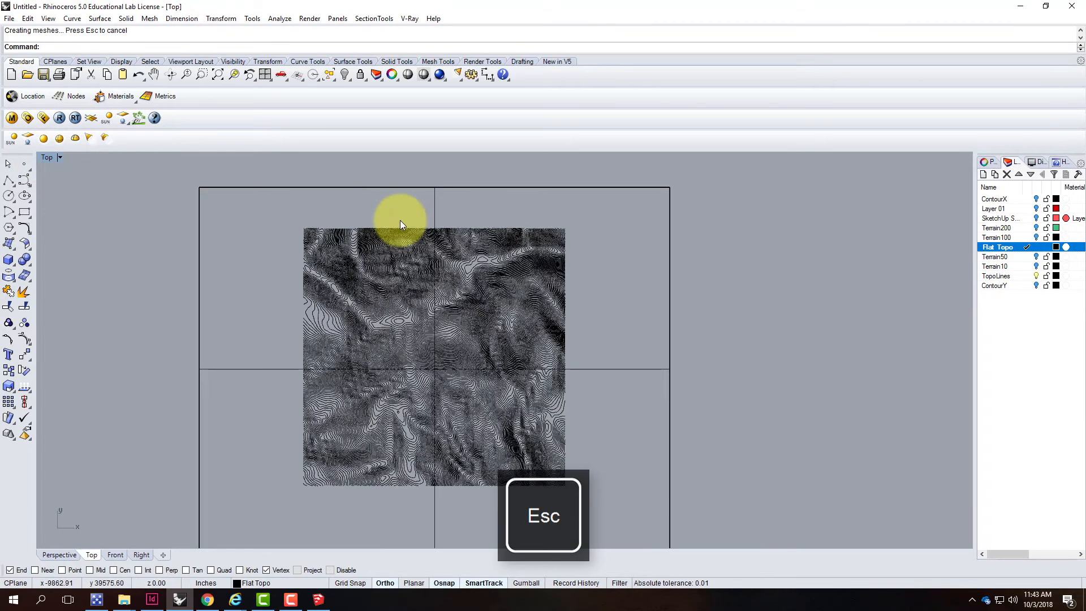
click(73, 19)
mouse_move(184, 375)
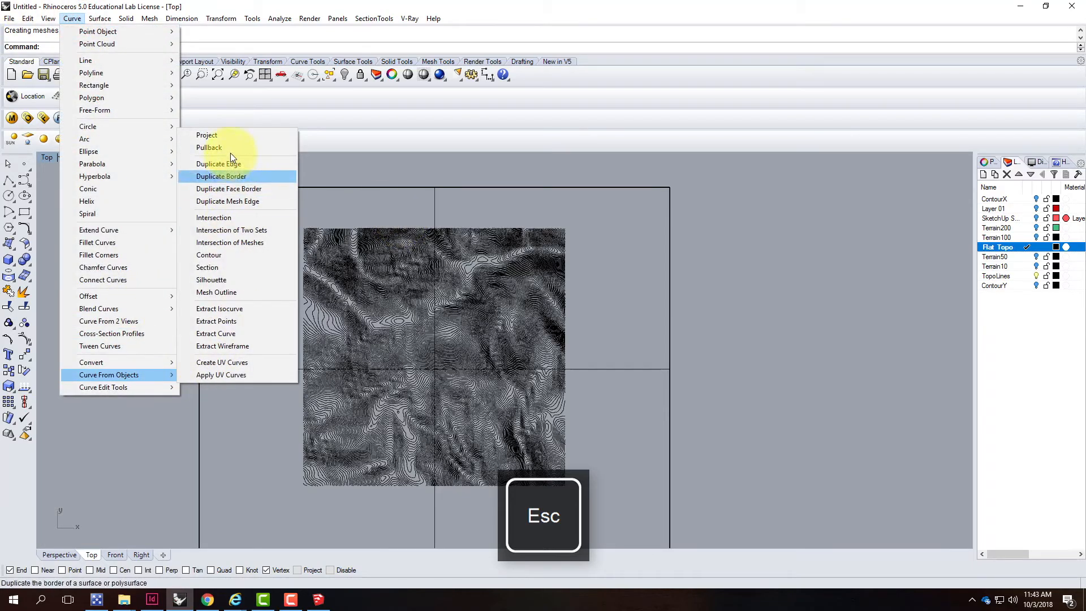
click(230, 136)
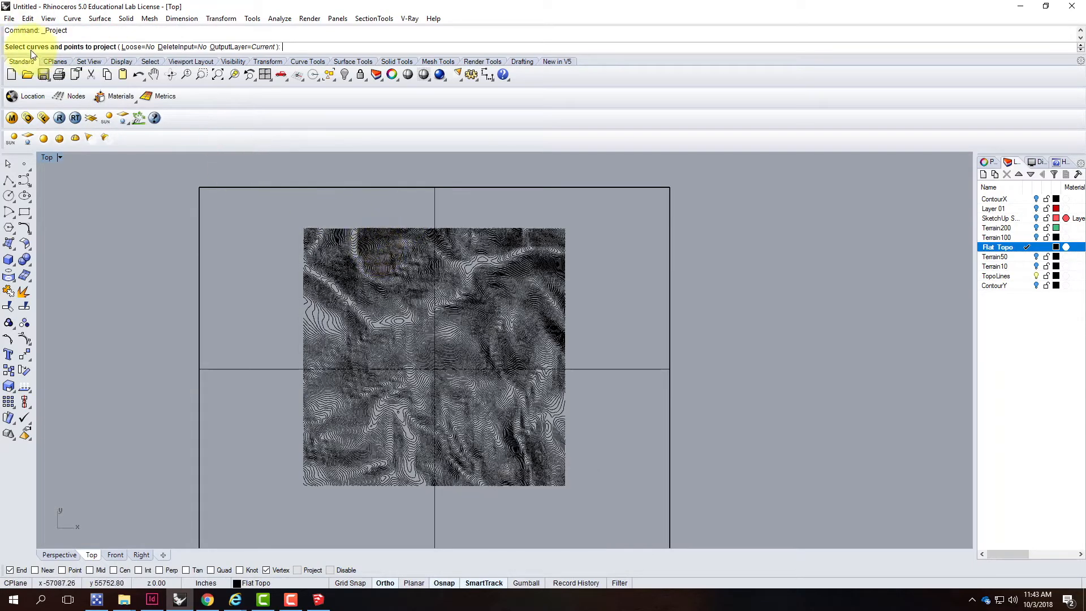
drag(145, 212, 633, 513)
key(Return)
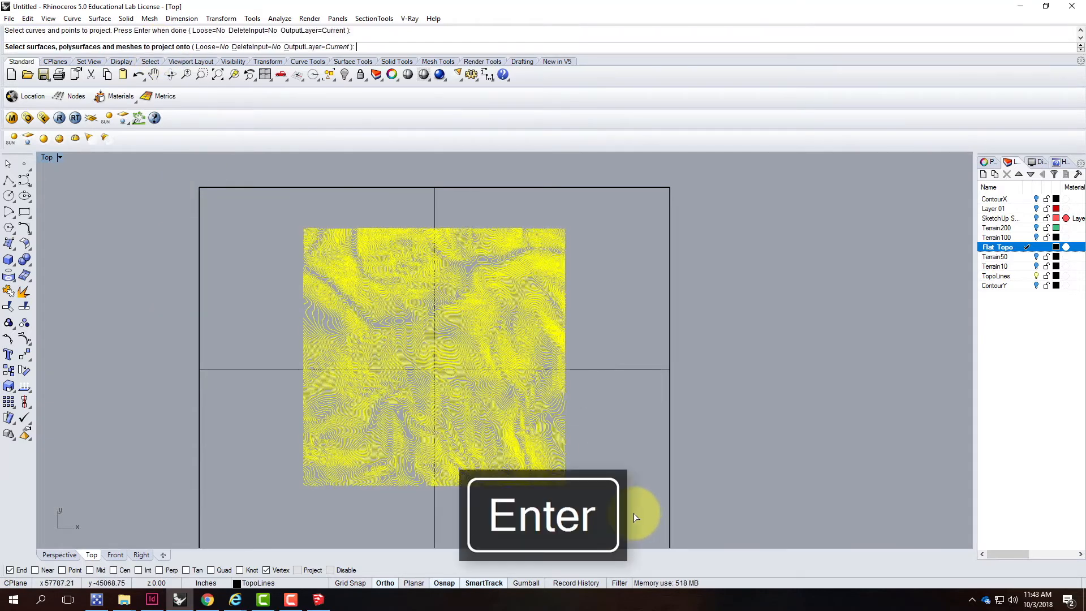
click(601, 369)
key(Return)
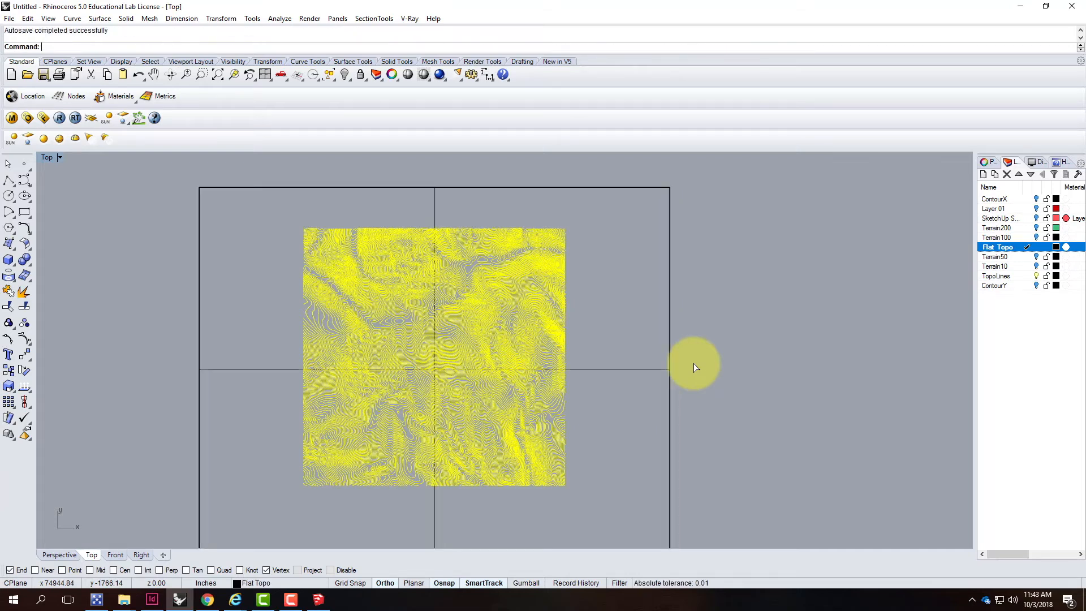
Inspect the projected contour lines on the flat plane from different angles in the Perspective view
double_click(48, 156)
double_click(529, 154)
right_drag(708, 308, 669, 308)
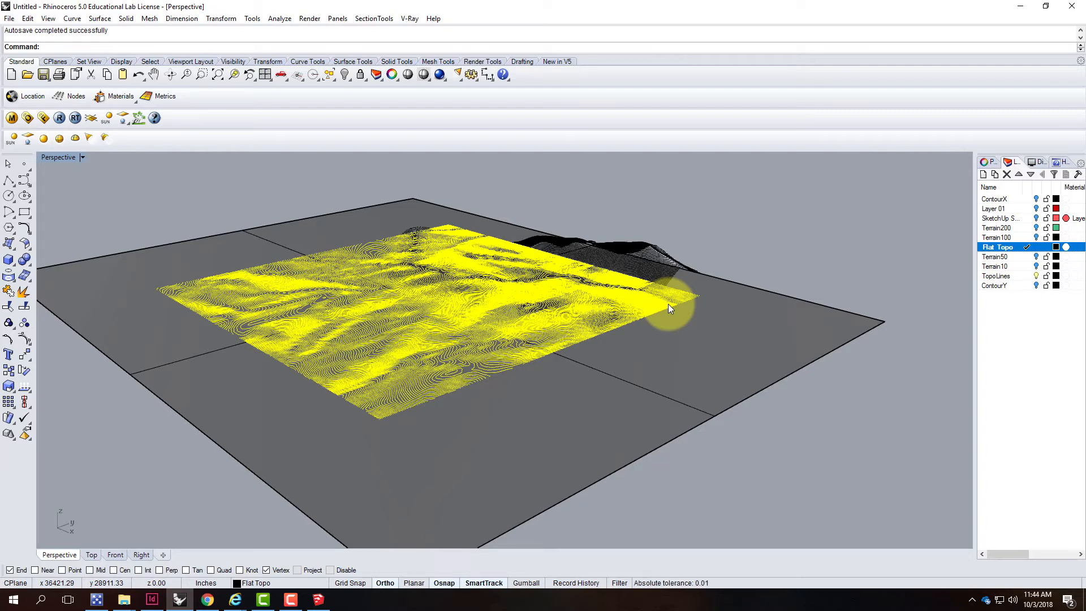
key(Return)
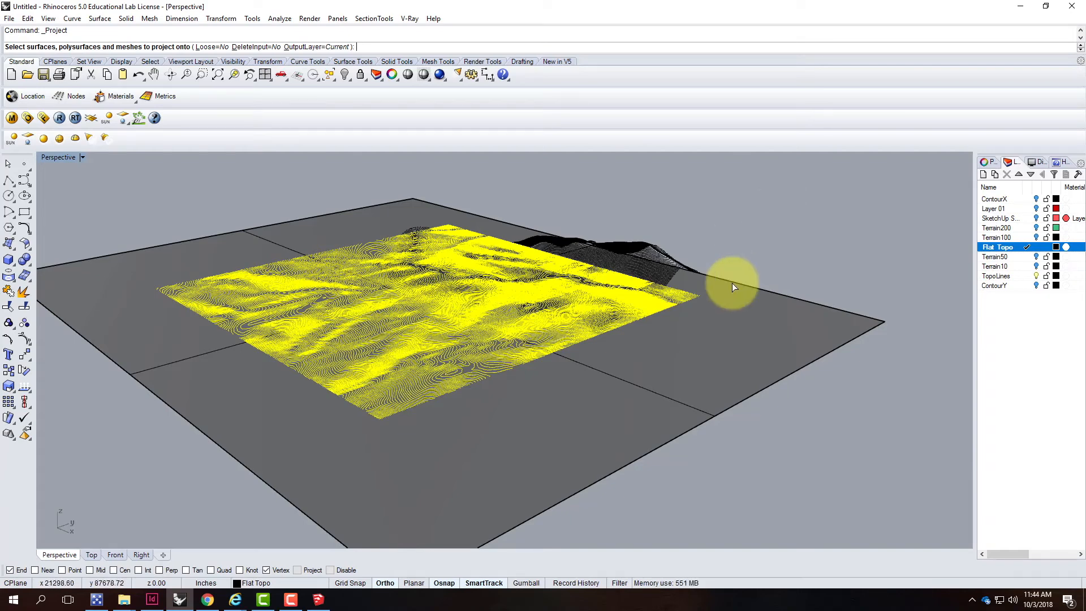
click(764, 237)
scroll(650, 249, up, 3)
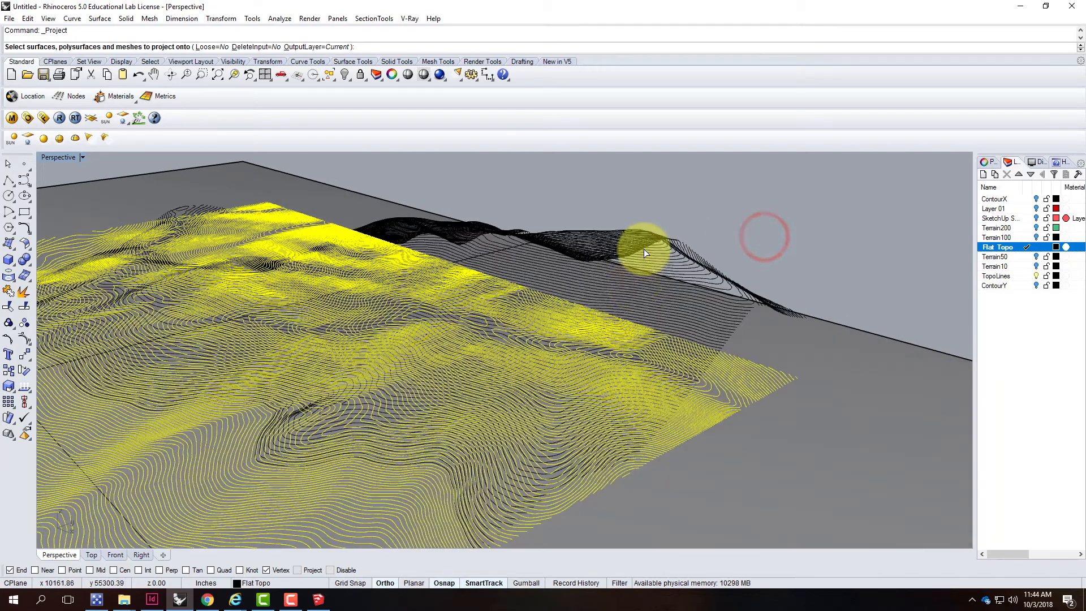
scroll(637, 280, down, 3)
right_drag(529, 294, 466, 294)
right_drag(639, 265, 611, 303)
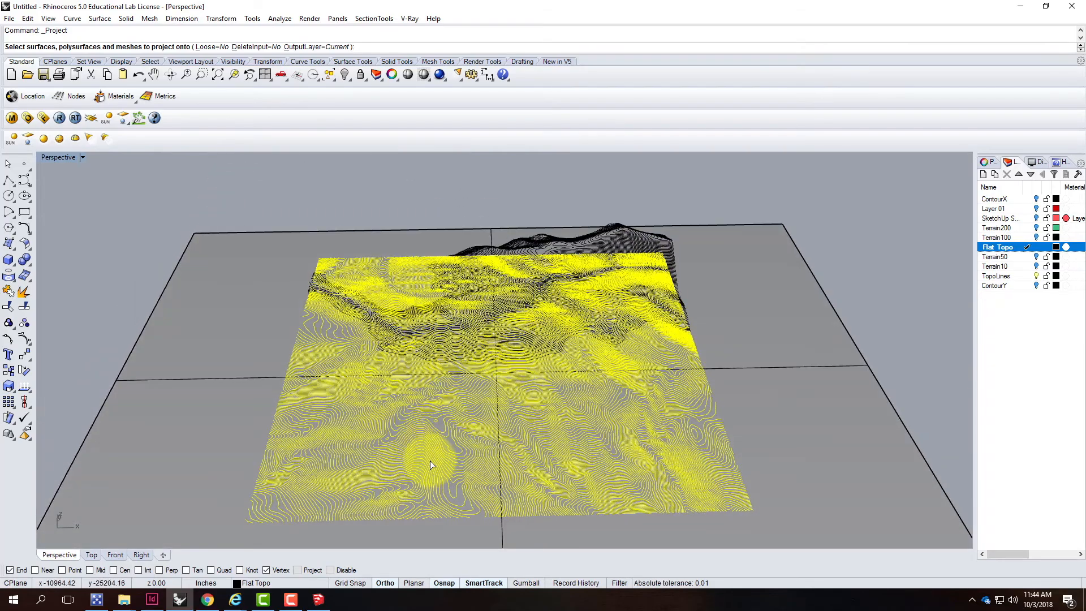
scroll(430, 460, up, 4)
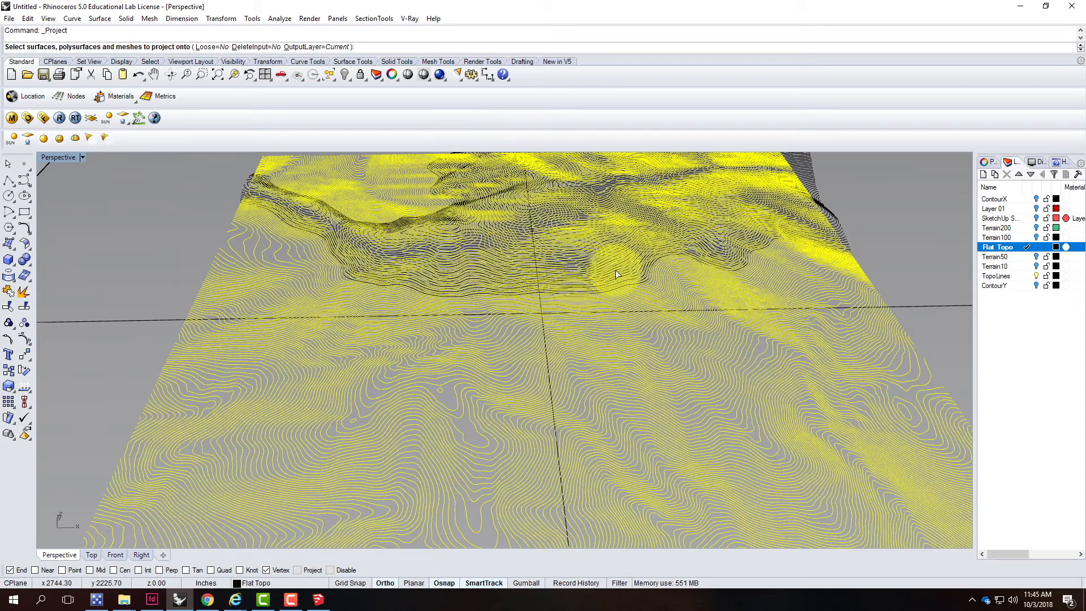
scroll(506, 396, down, 5)
mouse_move(682, 374)
right_down()
mouse_move(635, 360)
mouse_move(621, 339)
mouse_move(629, 346)
right_up()
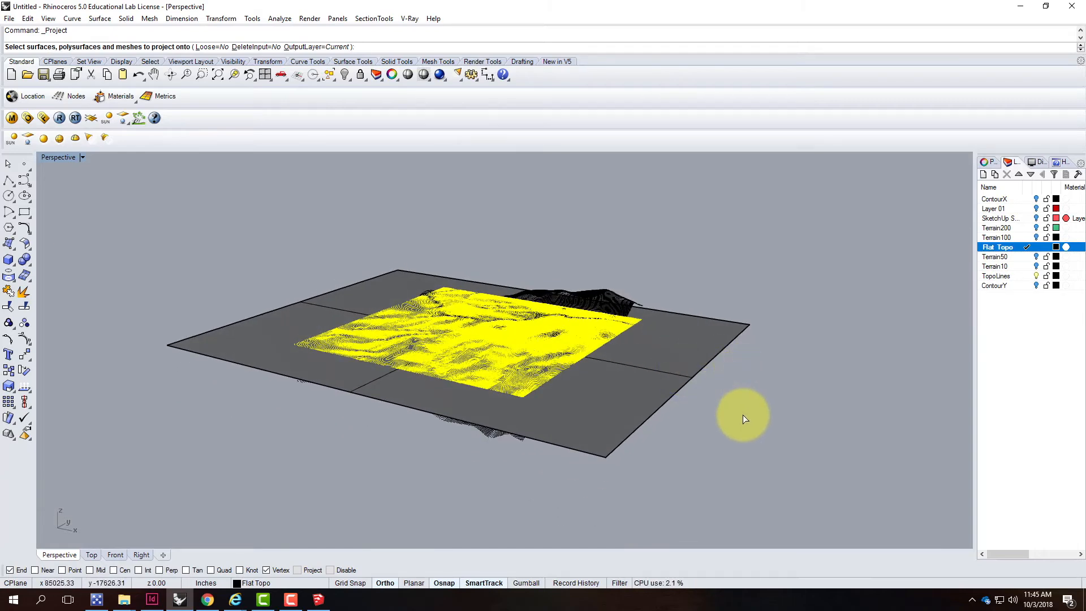
scroll(636, 369, up, 3)
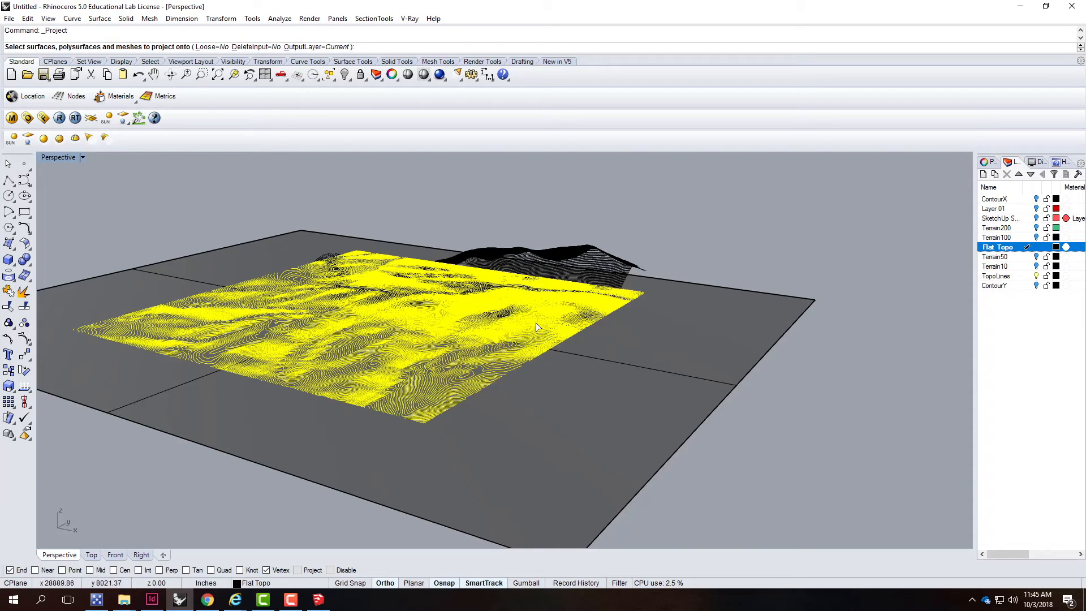
click(486, 371)
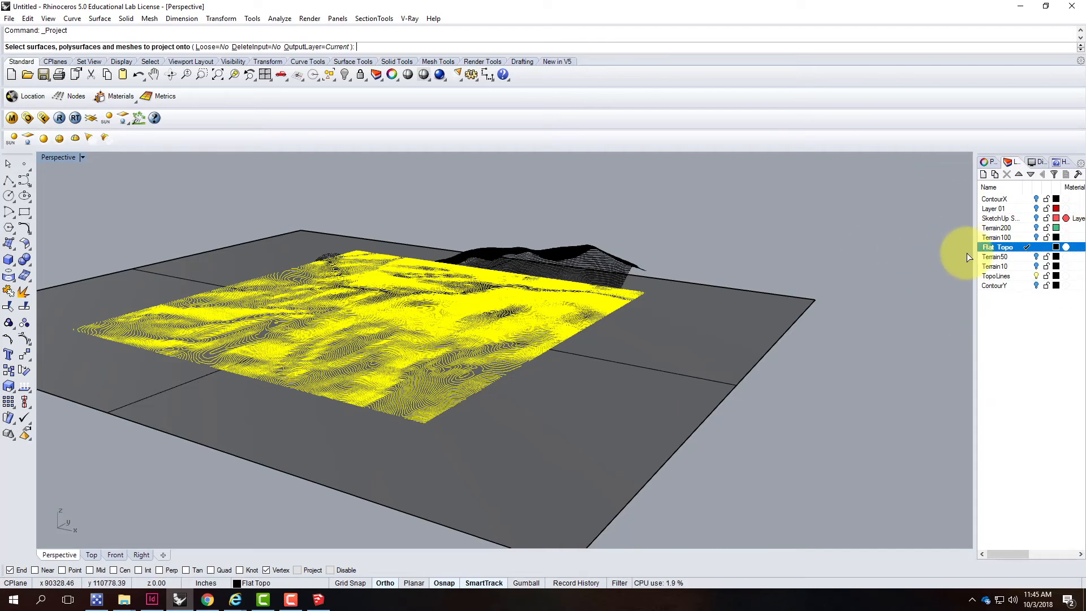
Hide the TopoLines and Flat Topo layers, make ContourX the current layer and turn on ContourY
click(1036, 276)
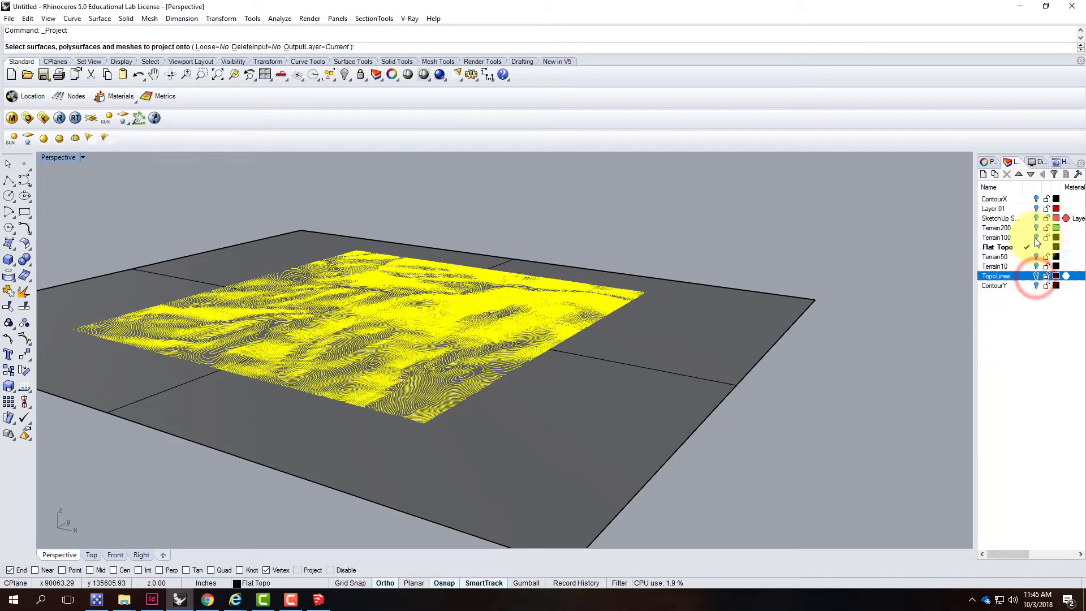
click(1026, 199)
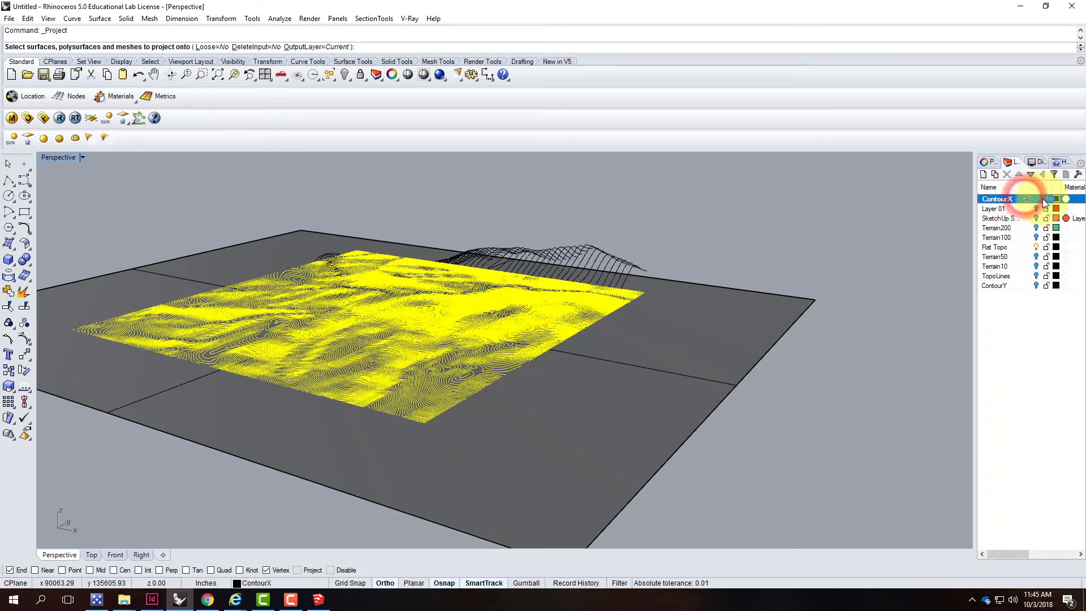
click(1039, 247)
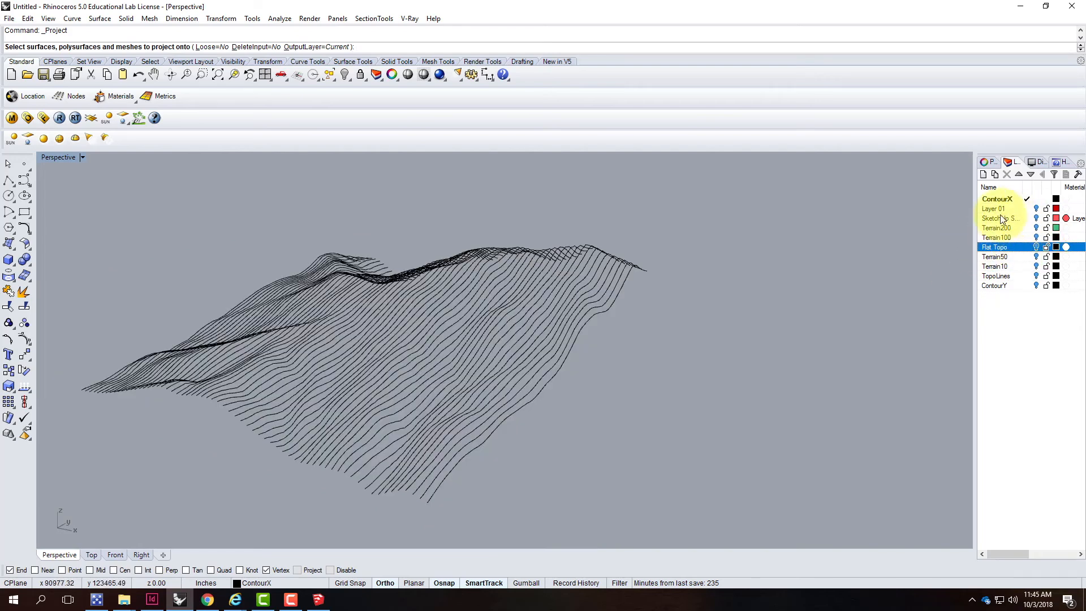
click(1036, 284)
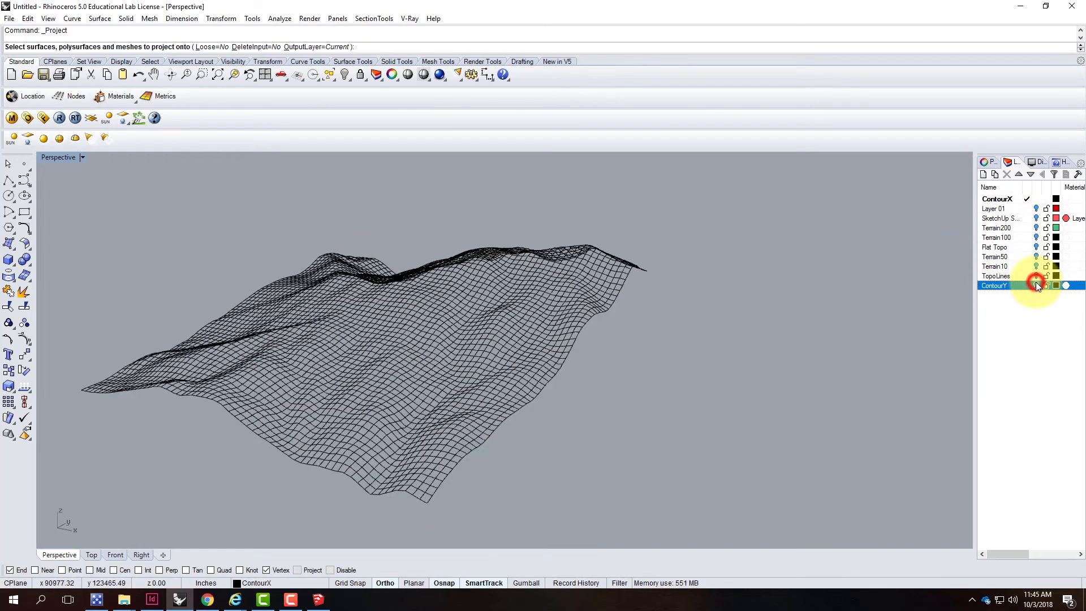
Compare the ContourX and ContourY curves in all four viewports by toggling the ContourY layer's visibility
double_click(62, 157)
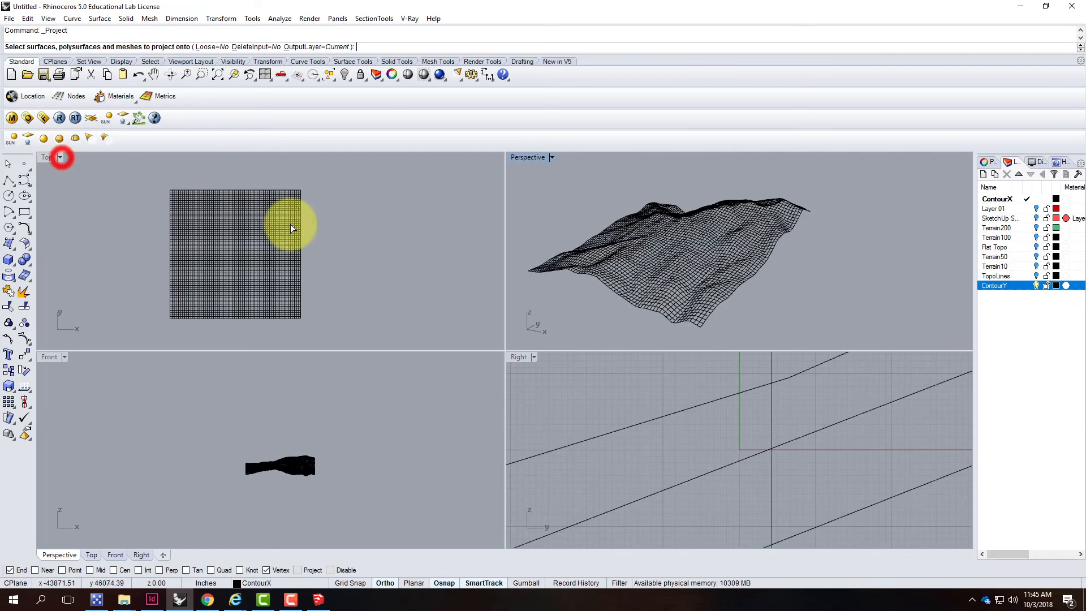
scroll(569, 430, up, 5)
scroll(619, 409, down, 8)
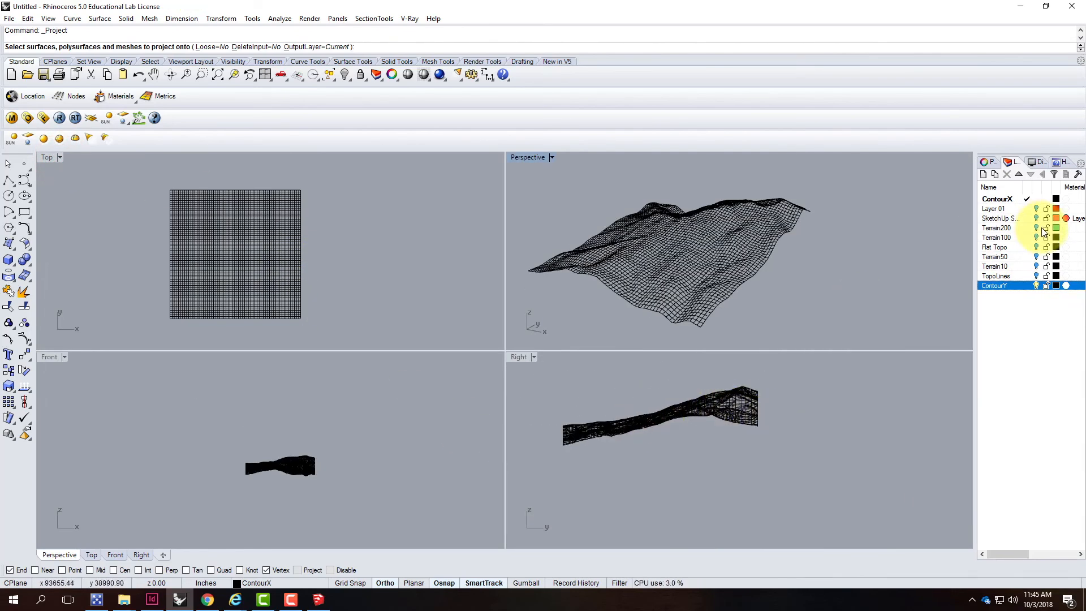
click(1037, 285)
click(1037, 285)
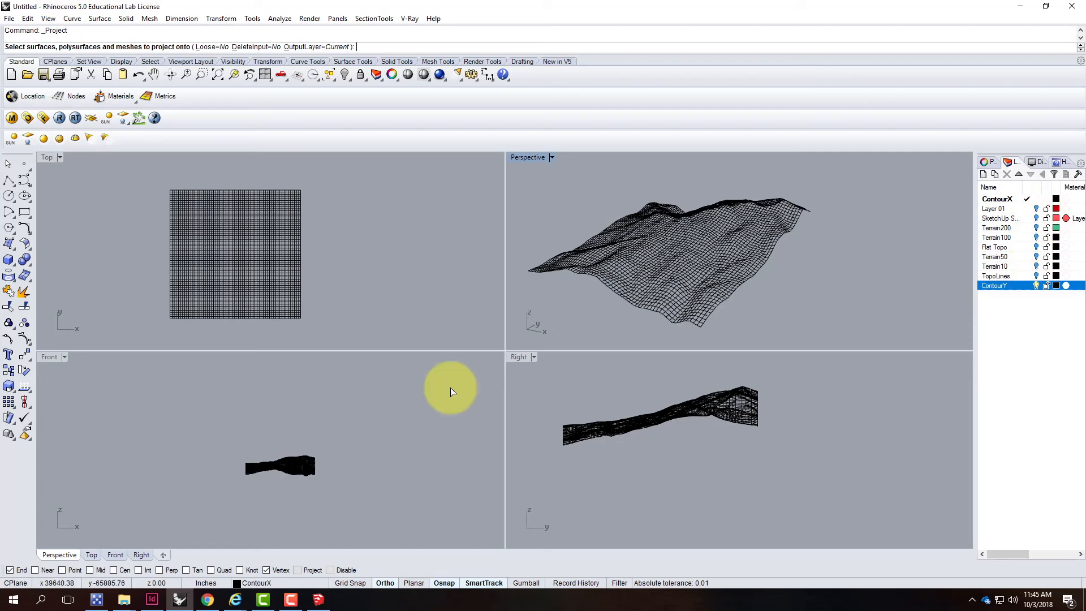
scroll(283, 463, up, 10)
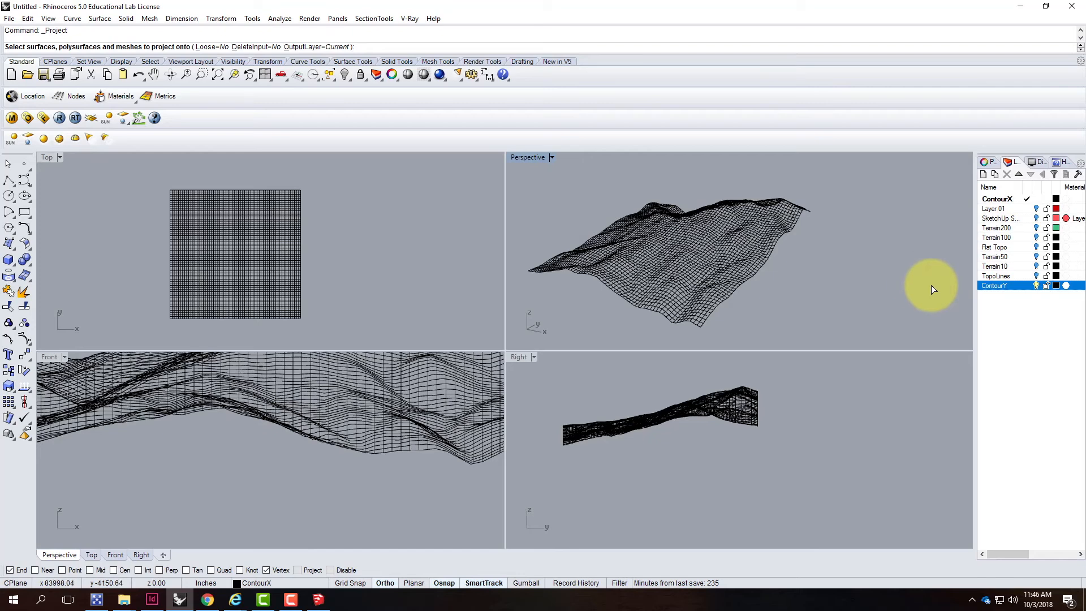
click(1036, 285)
scroll(286, 495, down, 5)
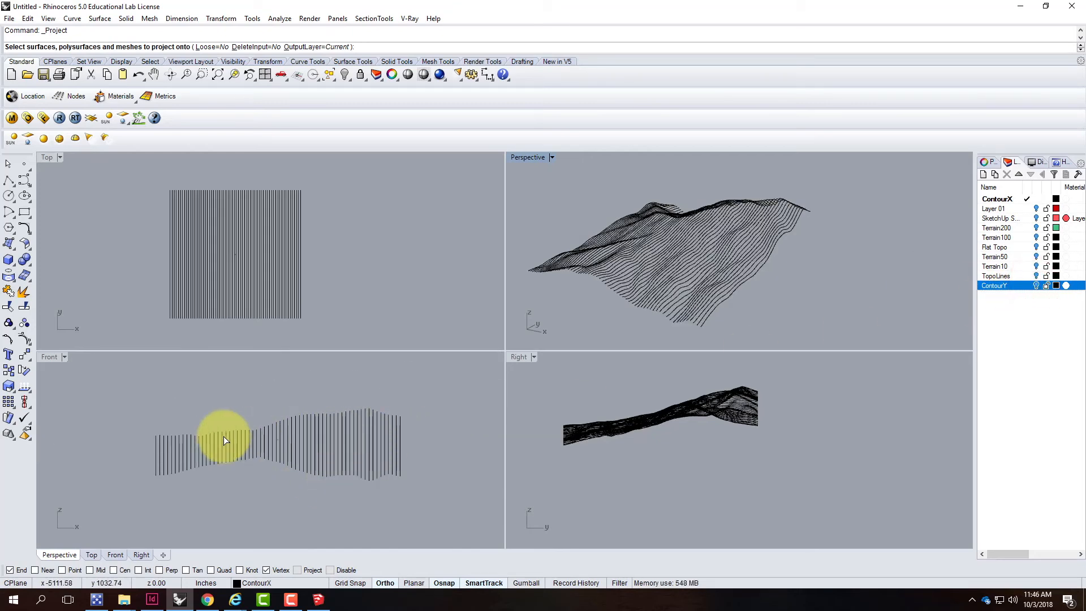
Make ContourY the current layer and hide the ContourX layer
click(1027, 285)
click(1035, 199)
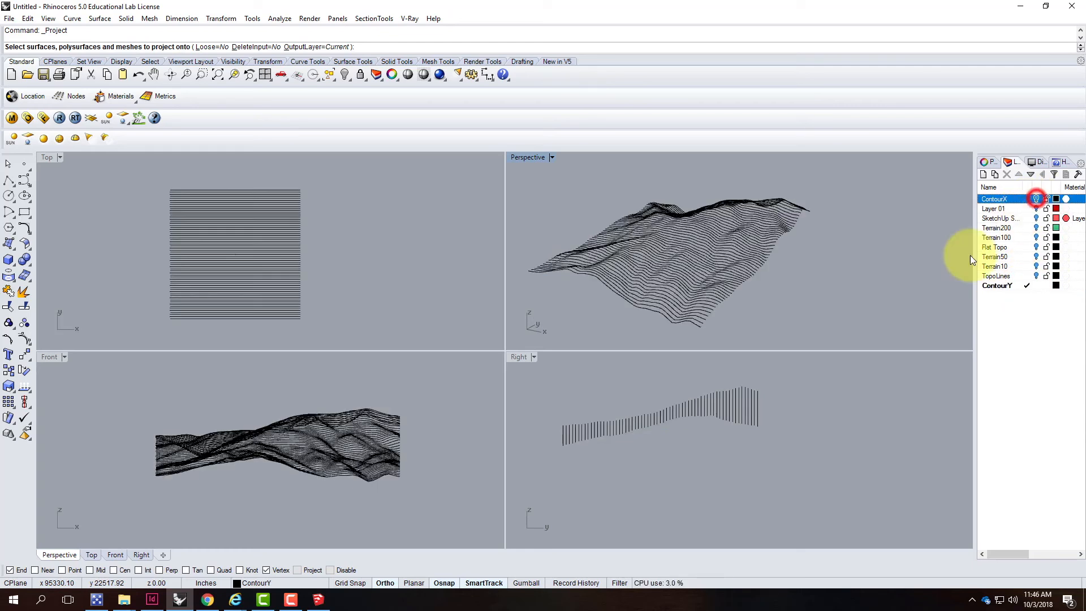
scroll(677, 419, up, 3)
scroll(698, 417, down, 1)
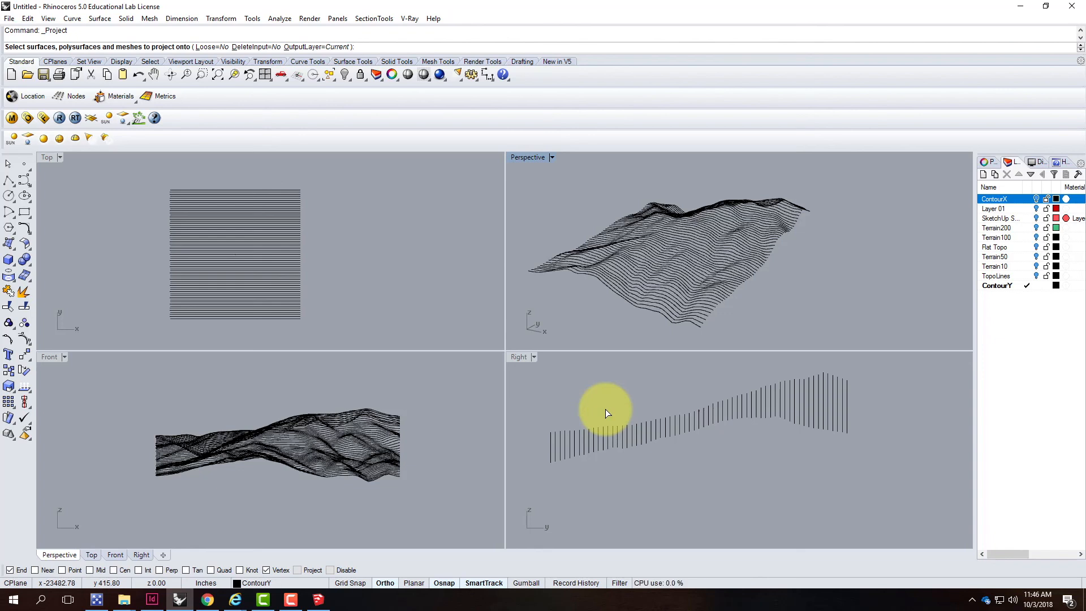
click(298, 605)
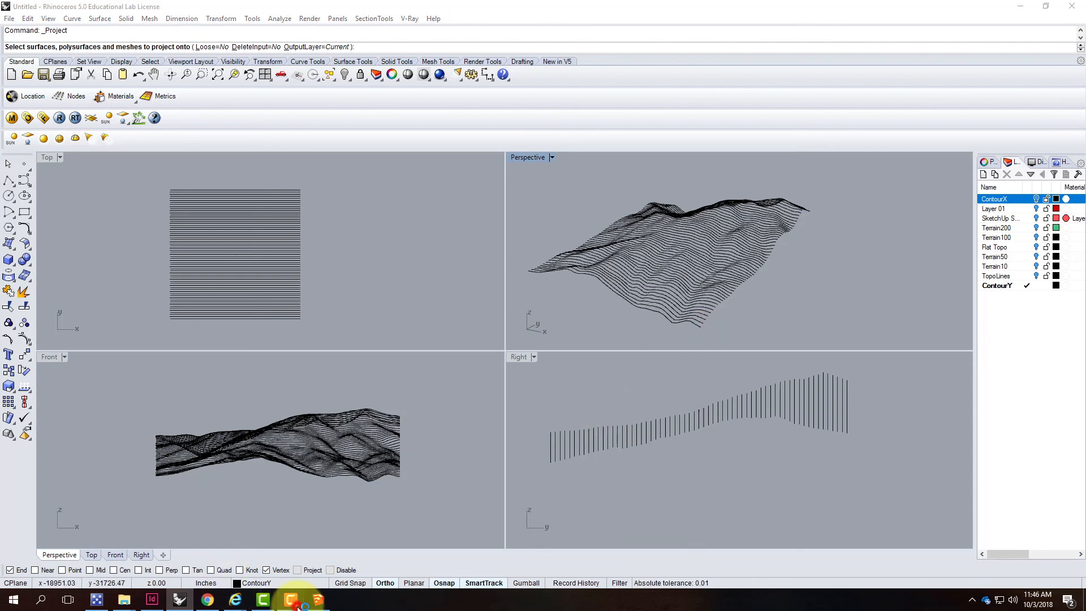